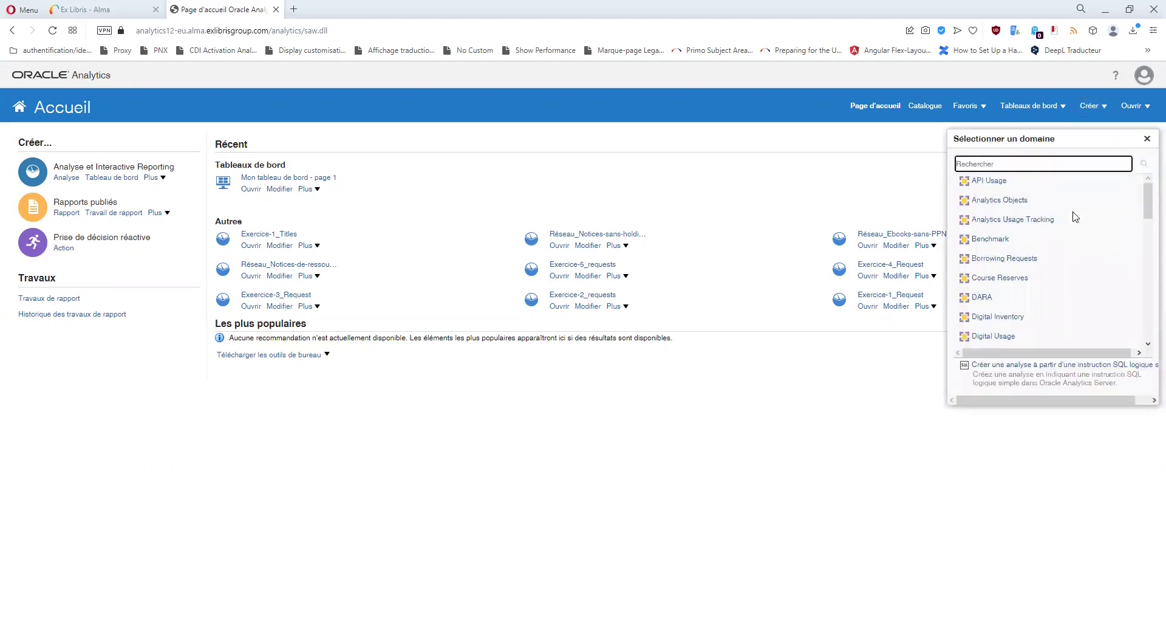
Step: Create a new analysis based on the Titles subject area
{"action": "scroll", "coordinate": [1076, 217], "scroll_direction": "down", "scroll_amount": 2}
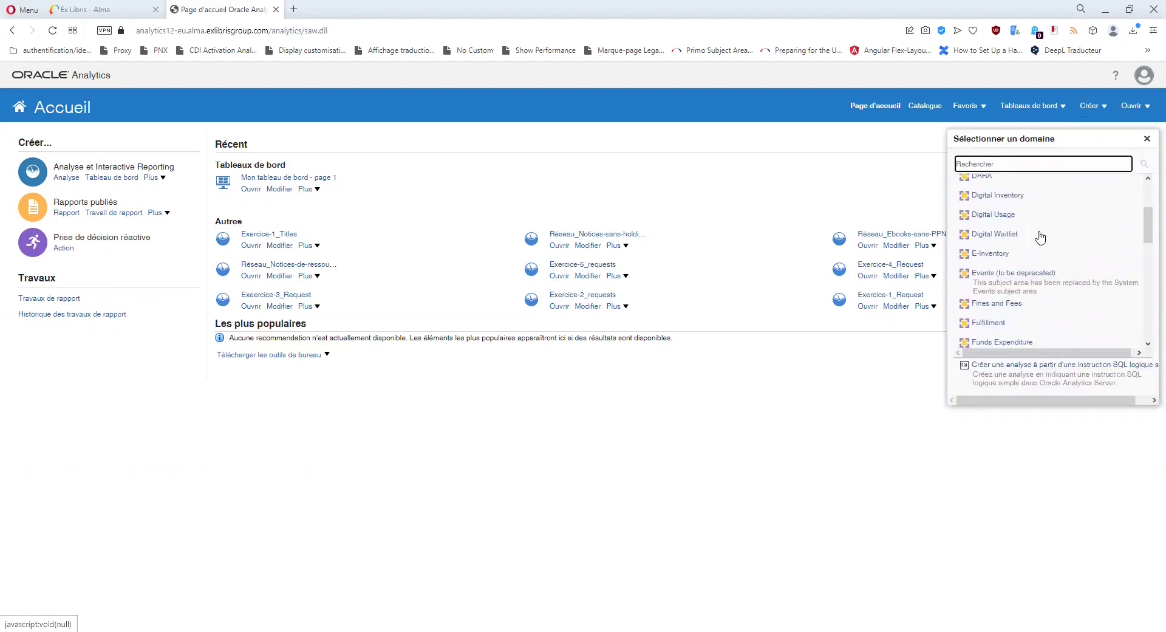
{"action": "scroll", "coordinate": [990, 267], "scroll_direction": "down", "scroll_amount": 5}
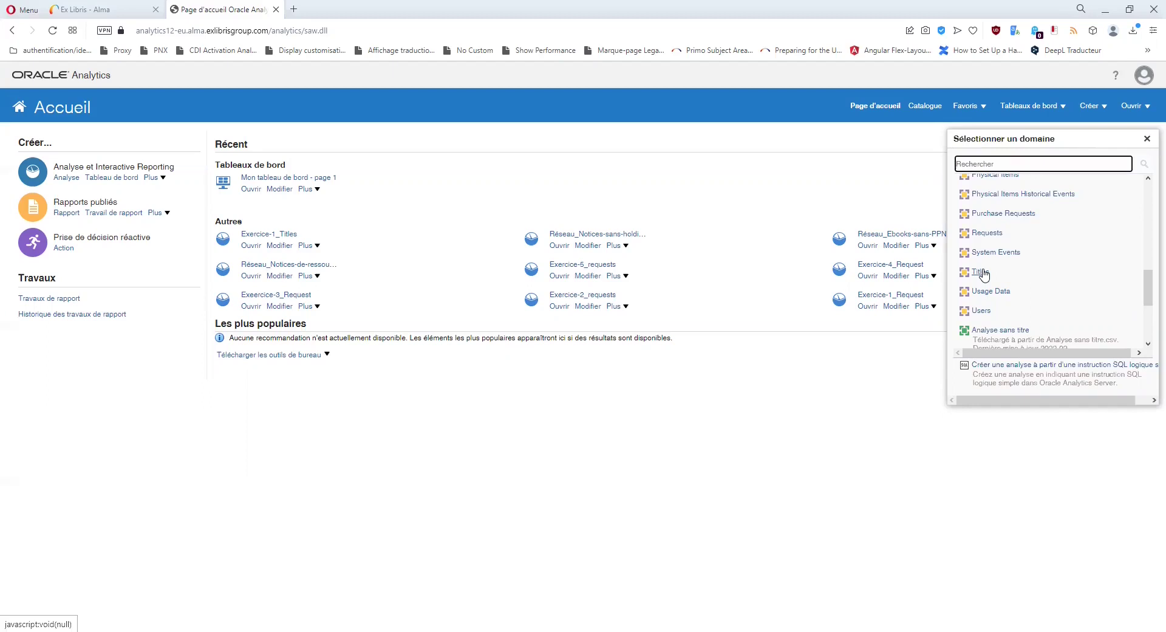
{"action": "left_click", "coordinate": [981, 272]}
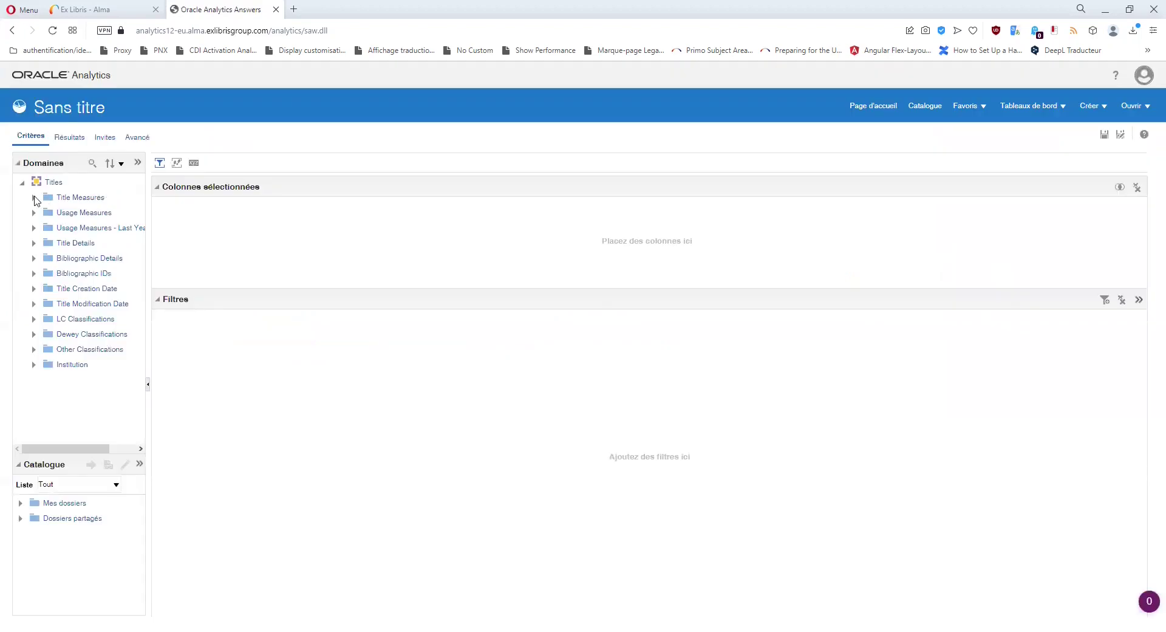
Step: Look inside the Title Measures, Bibliographic Details and Usage Measures folders of the Titles subject area, collapsing each one again
{"action": "left_click", "coordinate": [34, 197]}
{"action": "left_click", "coordinate": [34, 198]}
{"action": "left_click", "coordinate": [35, 258]}
{"action": "left_click", "coordinate": [34, 259]}
{"action": "left_click", "coordinate": [34, 197]}
{"action": "left_click", "coordinate": [34, 197]}
{"action": "left_click", "coordinate": [34, 212]}
{"action": "left_click", "coordinate": [35, 214]}
Step: Widen the subject area pane and expand the Title Measures folder so its measure names are easier to read
{"action": "left_click_drag", "start_coordinate": [148, 229], "coordinate": [212, 239]}
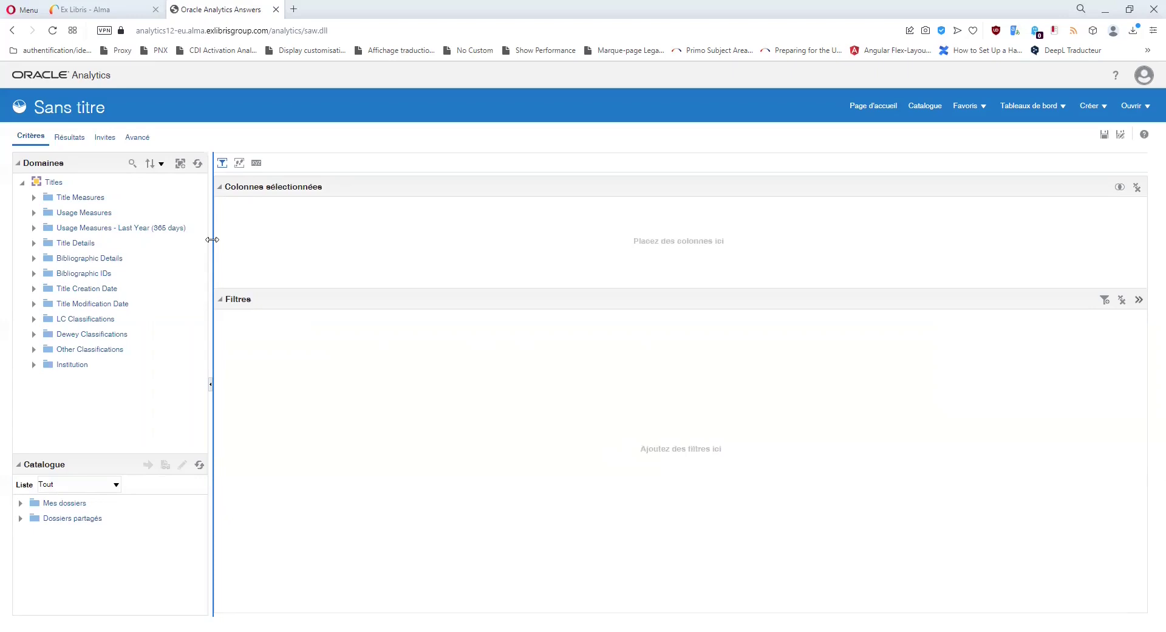
{"action": "left_click", "coordinate": [33, 198]}
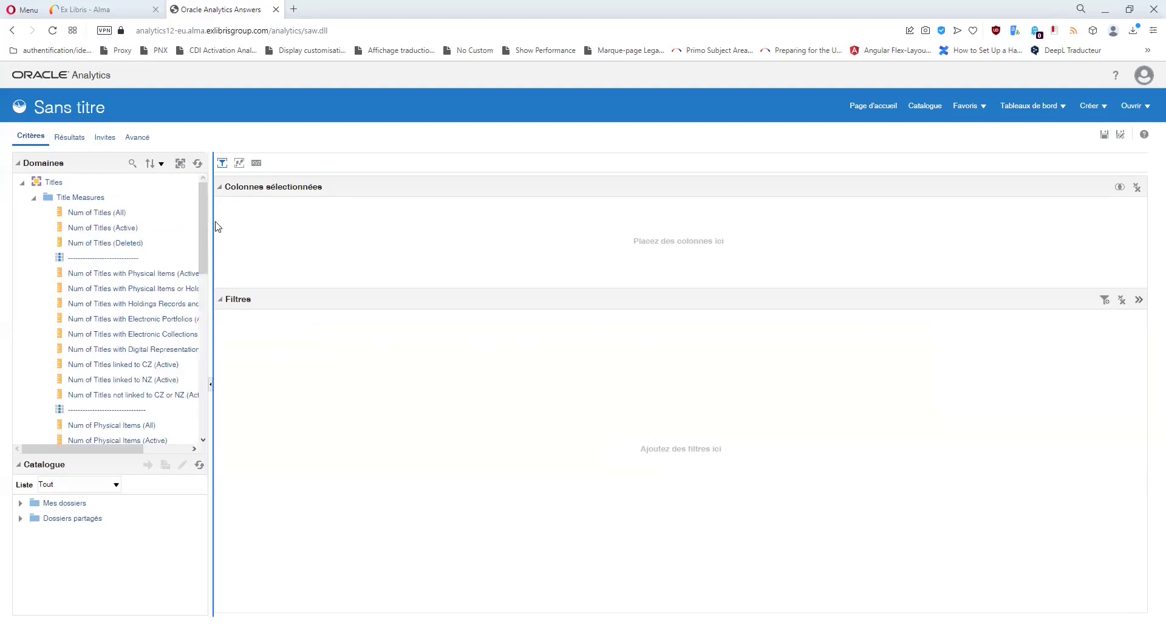
{"action": "left_click_drag", "start_coordinate": [214, 227], "coordinate": [252, 227]}
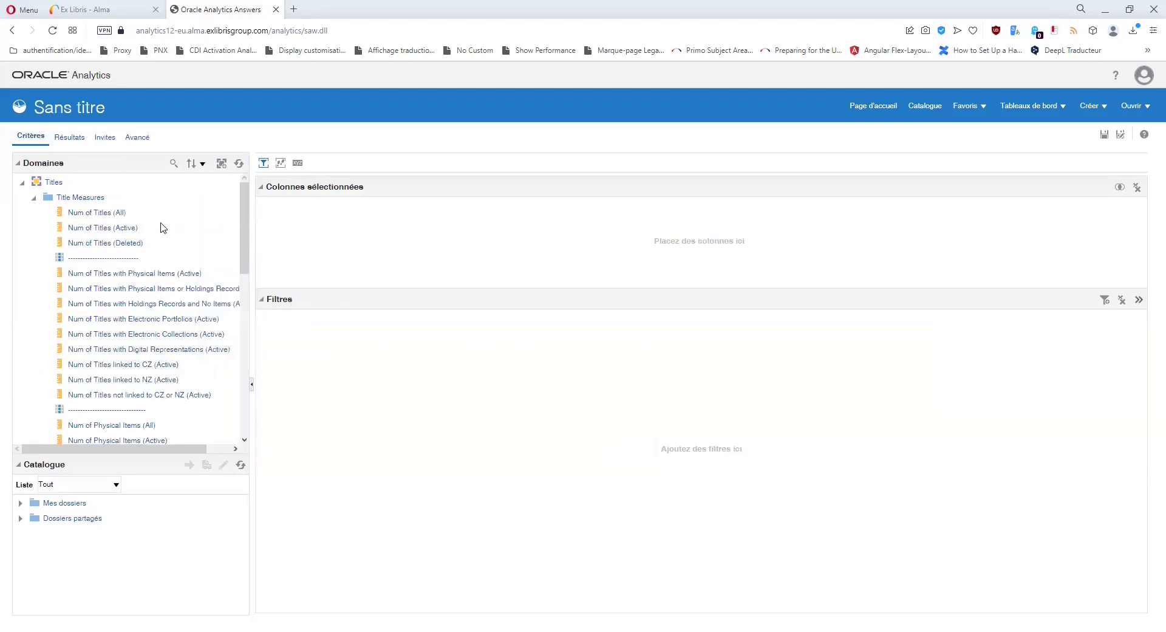
Step: Look through the list of measures available in the Title Measures folder
{"action": "scroll", "coordinate": [163, 228], "scroll_direction": "down", "scroll_amount": 3}
{"action": "scroll", "coordinate": [163, 228], "scroll_direction": "up", "scroll_amount": 3}
{"action": "scroll", "coordinate": [163, 227], "scroll_direction": "down", "scroll_amount": 3}
{"action": "scroll", "coordinate": [163, 228], "scroll_direction": "up", "scroll_amount": 3}
{"action": "left_click", "coordinate": [34, 198]}
{"action": "left_click", "coordinate": [34, 199]}
{"action": "scroll", "coordinate": [141, 256], "scroll_direction": "down", "scroll_amount": 3}
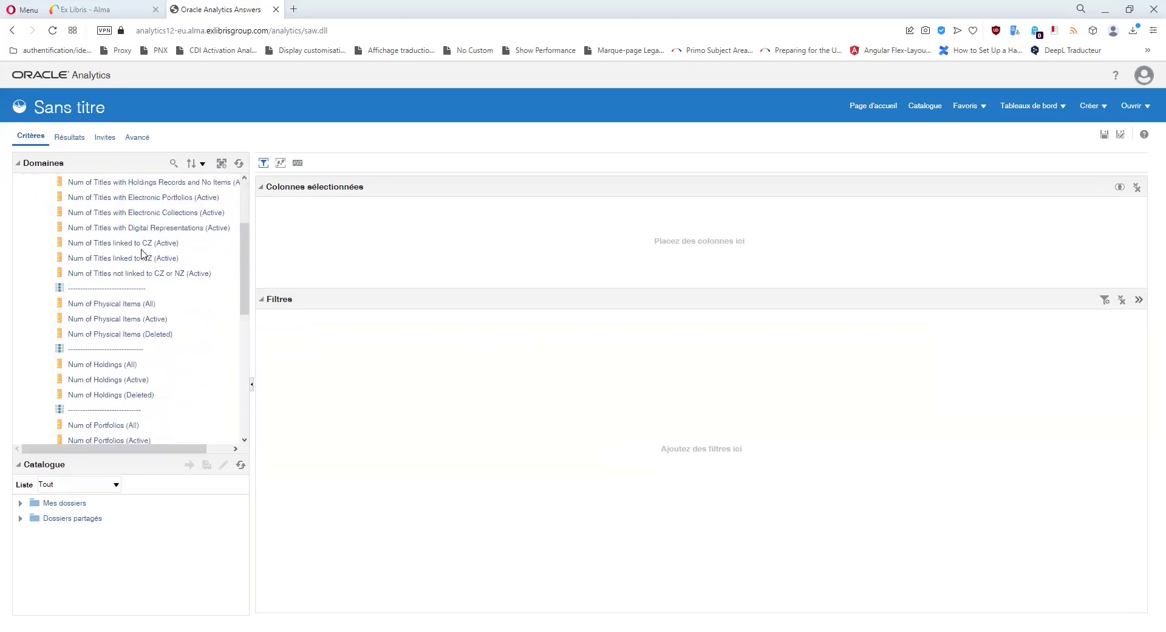
{"action": "scroll", "coordinate": [143, 254], "scroll_direction": "up", "scroll_amount": 3}
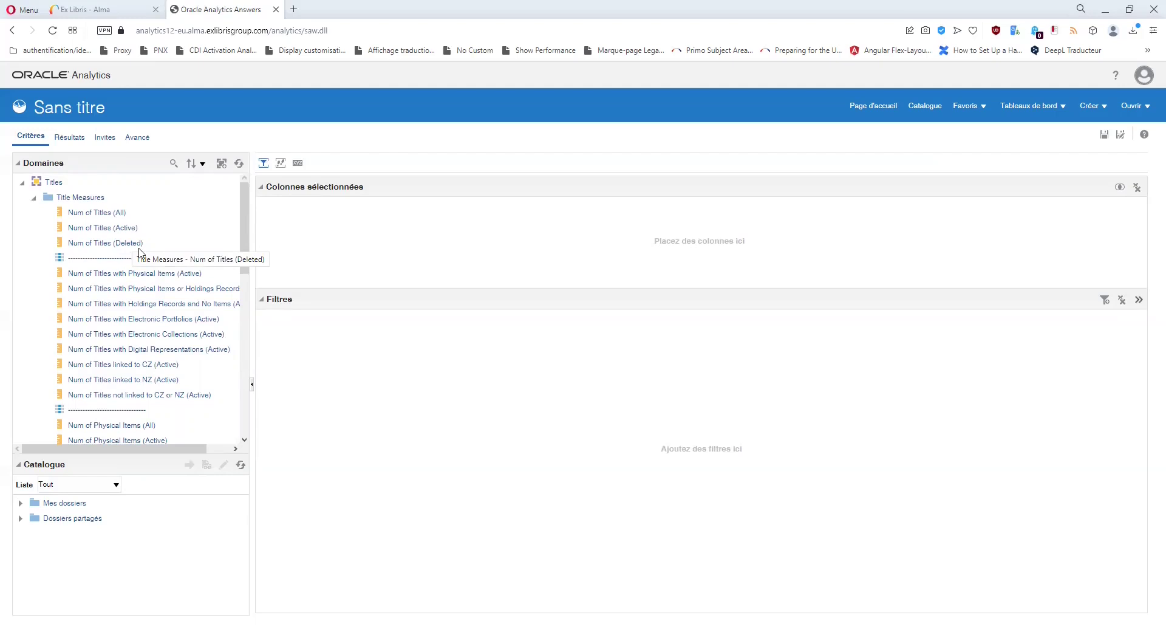
Step: Widen the subject area pane and examine the active title measures for physical items, holdings records, electronic portfolios, electronic collections and digital representations
{"action": "left_click_drag", "start_coordinate": [254, 286], "coordinate": [293, 288]}
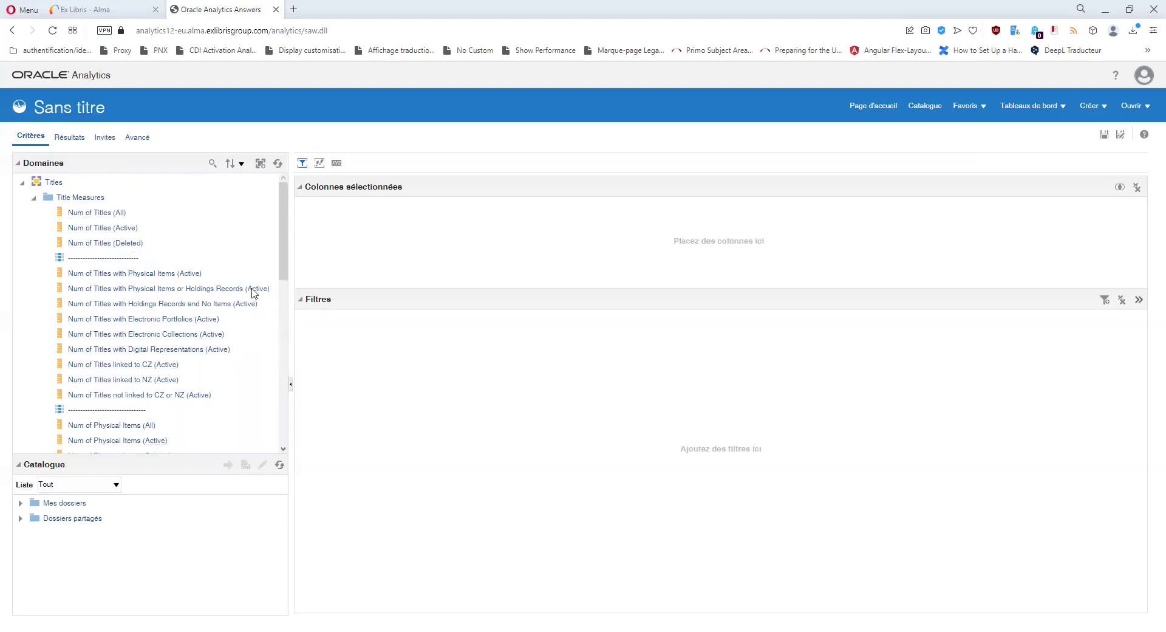
{"action": "scroll", "coordinate": [121, 267], "scroll_direction": "down", "scroll_amount": 1}
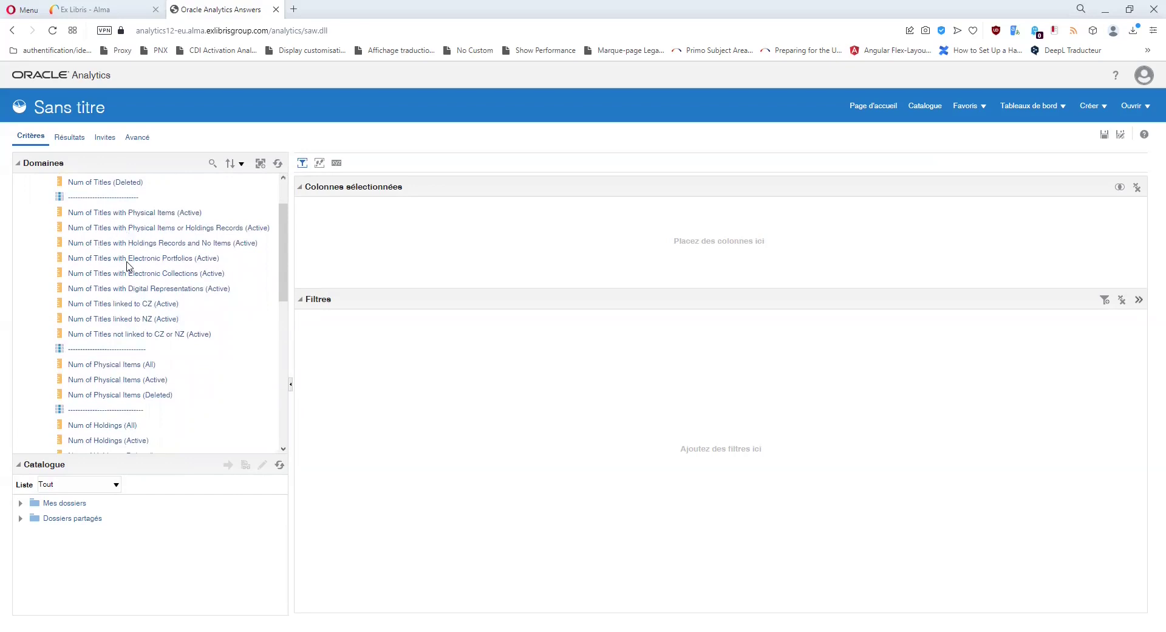
{"action": "left_click", "coordinate": [144, 213]}
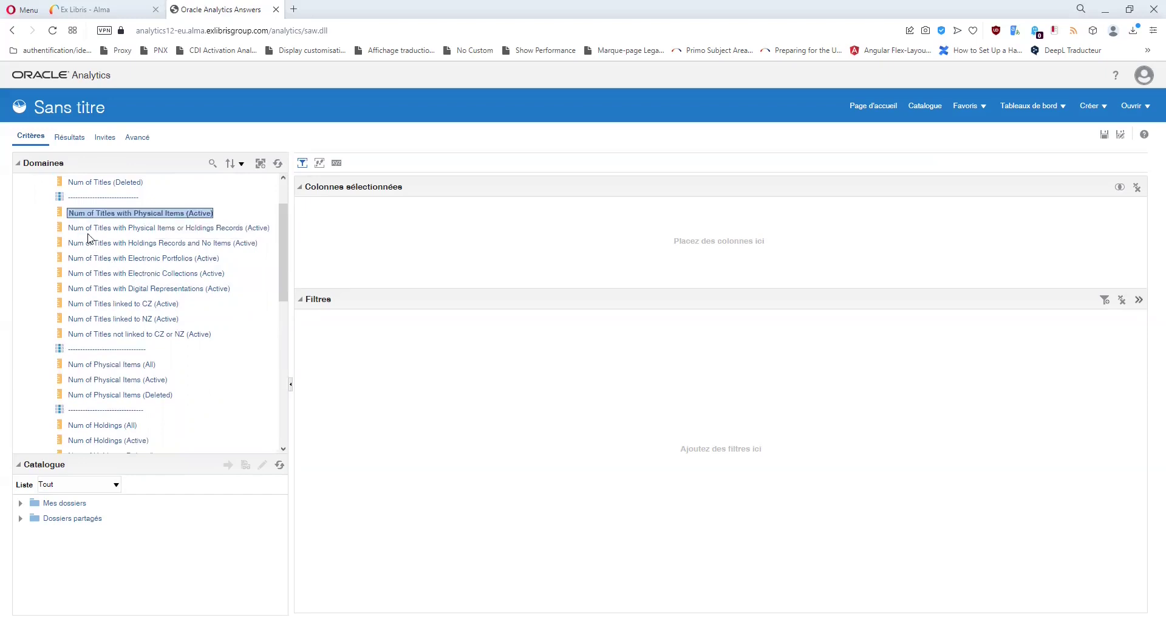
{"action": "left_click", "coordinate": [107, 229]}
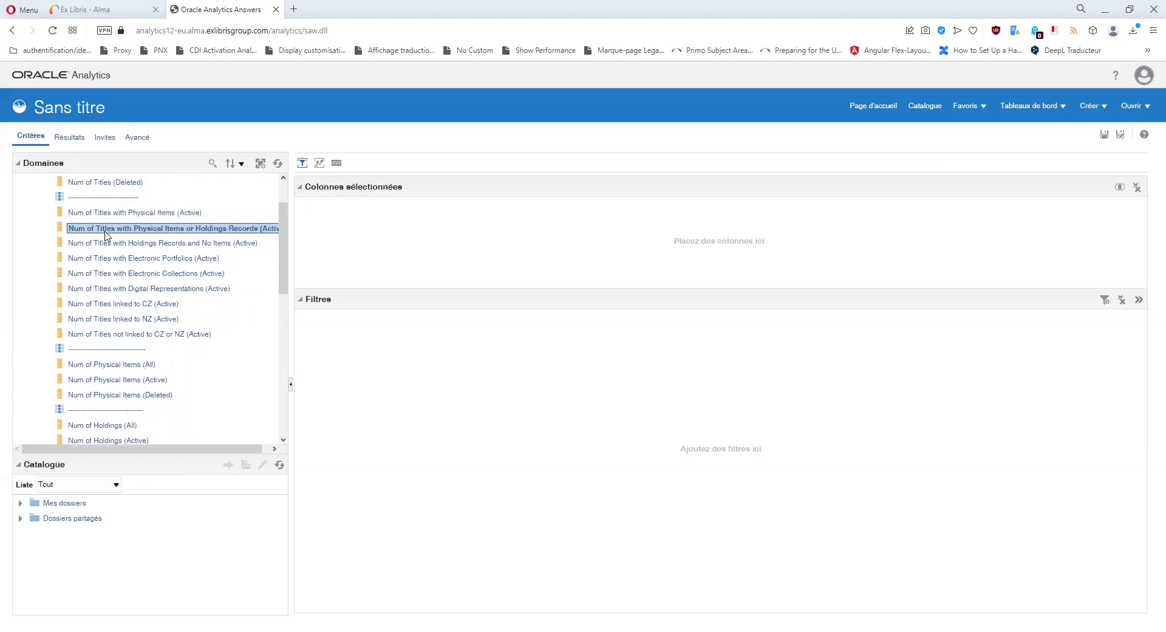
{"action": "left_click_drag", "start_coordinate": [290, 246], "coordinate": [328, 246]}
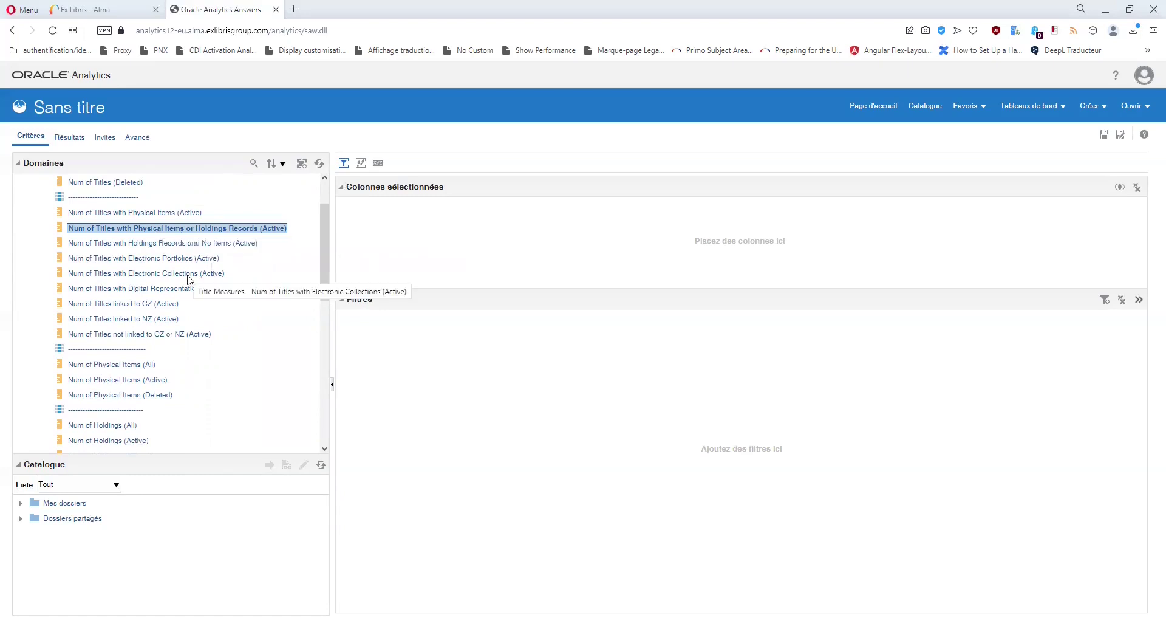
{"action": "left_click", "coordinate": [144, 245]}
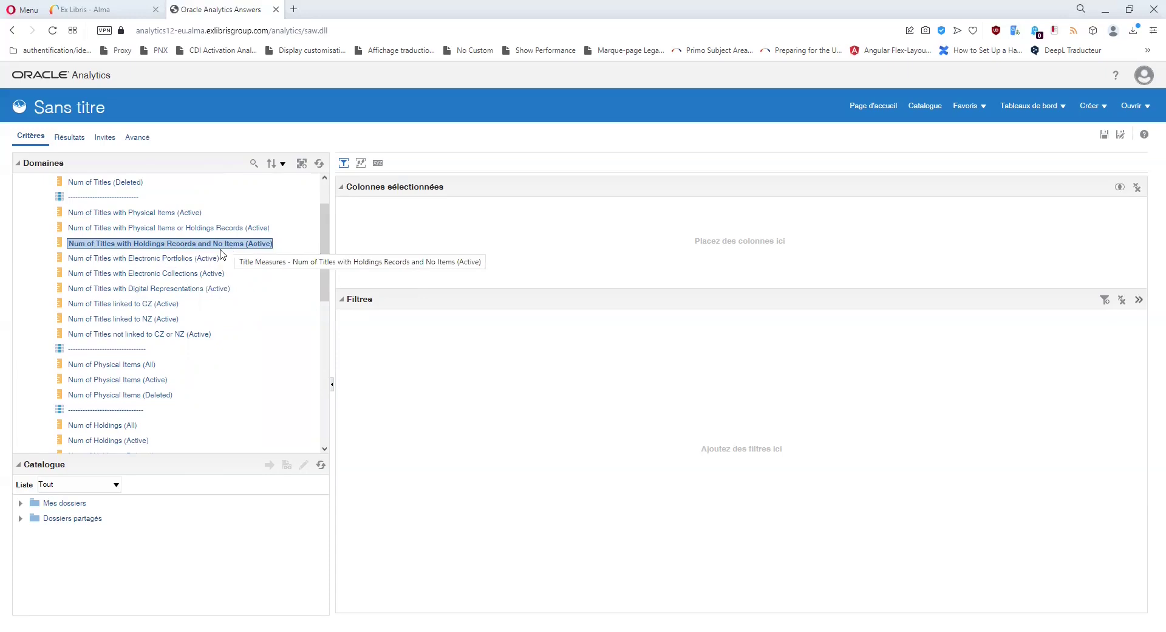
{"action": "left_click", "coordinate": [189, 259]}
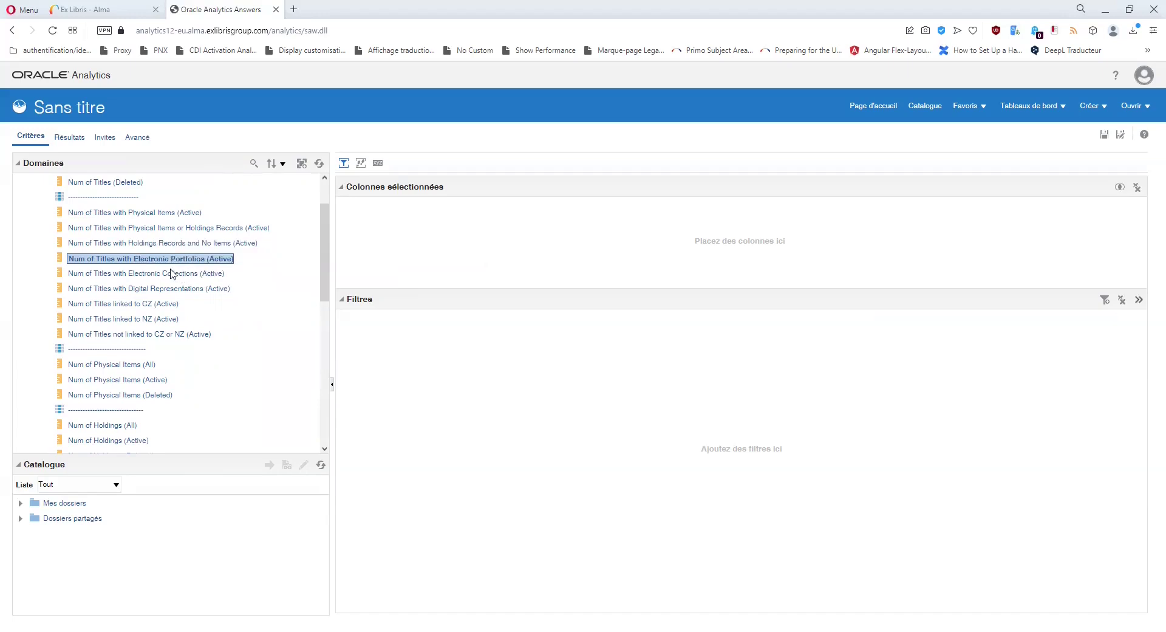
{"action": "left_click", "coordinate": [116, 275]}
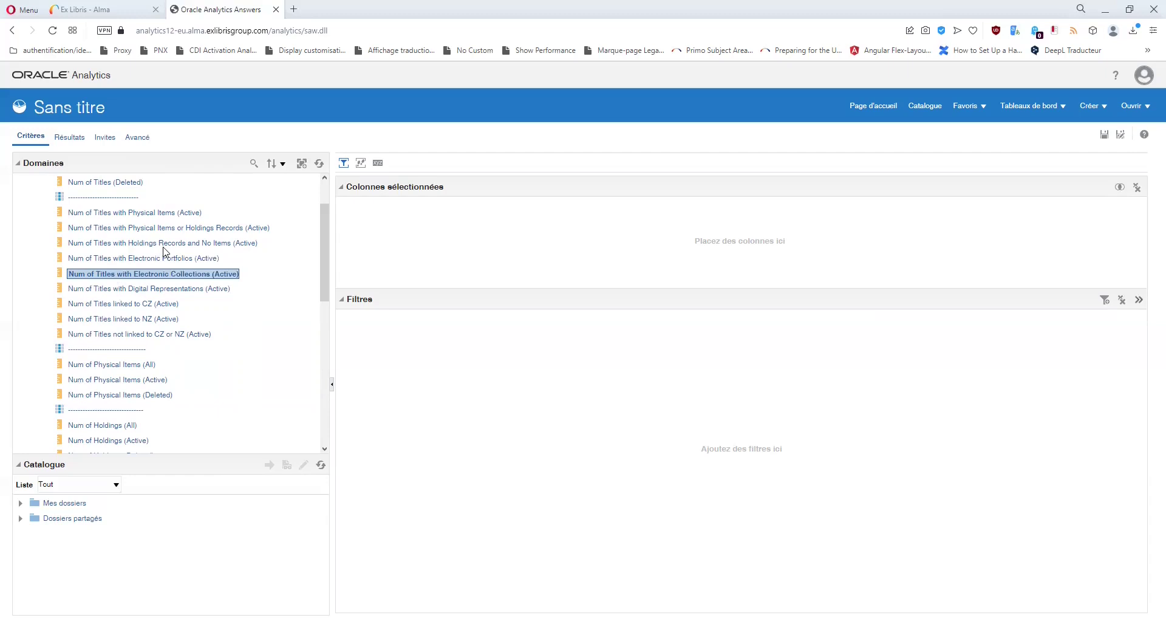
{"action": "left_click", "coordinate": [139, 289]}
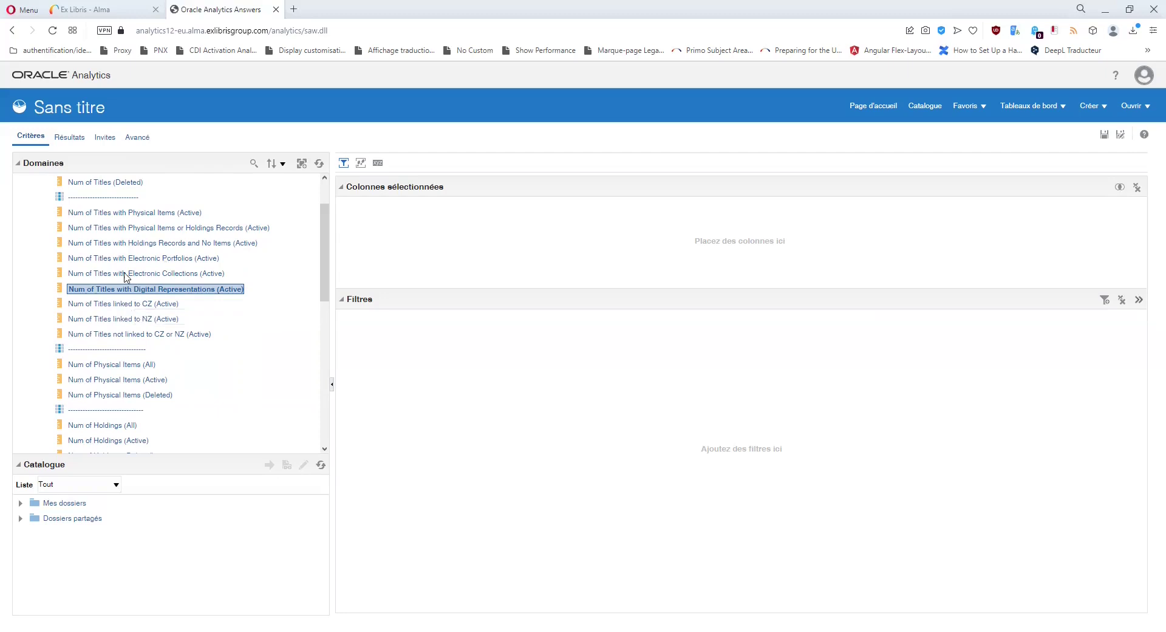
Step: Examine the measures counting active titles linked to CZ, linked to NZ, and not linked to CZ or NZ
{"action": "left_click", "coordinate": [128, 320]}
{"action": "left_click", "coordinate": [127, 335]}
{"action": "left_click", "coordinate": [127, 305]}
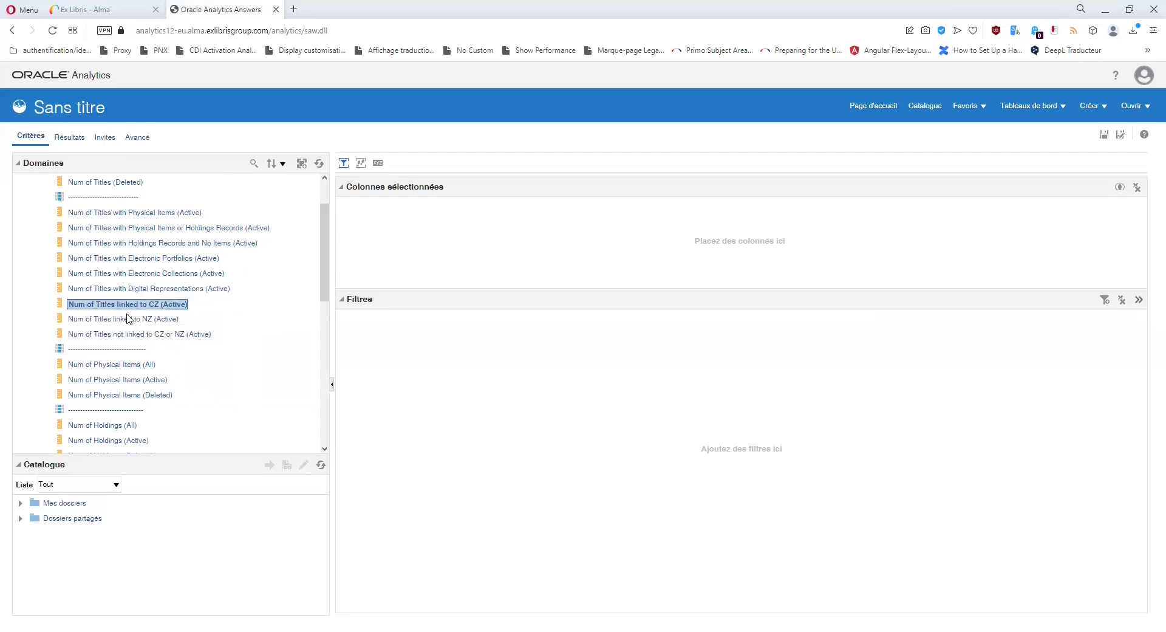
{"action": "left_click", "coordinate": [128, 320]}
{"action": "left_click", "coordinate": [127, 336]}
{"action": "left_click", "coordinate": [128, 306]}
{"action": "left_click", "coordinate": [125, 319]}
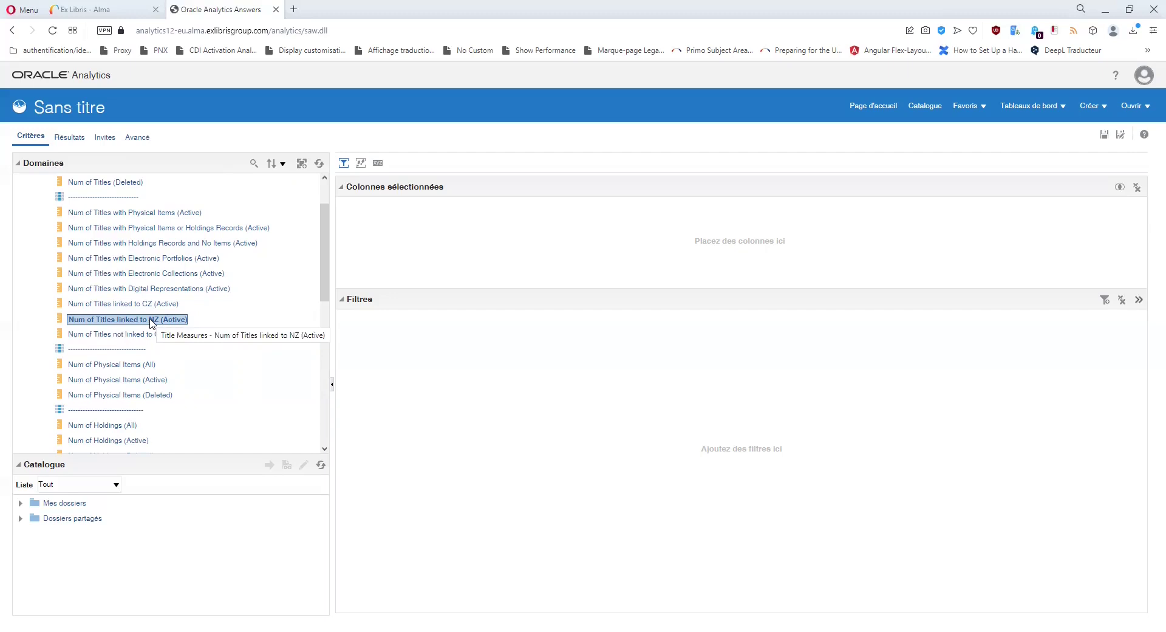
Step: Examine the All, Active and Deleted variants of the Num of Physical Items measure
{"action": "scroll", "coordinate": [152, 323], "scroll_direction": "down", "scroll_amount": 1}
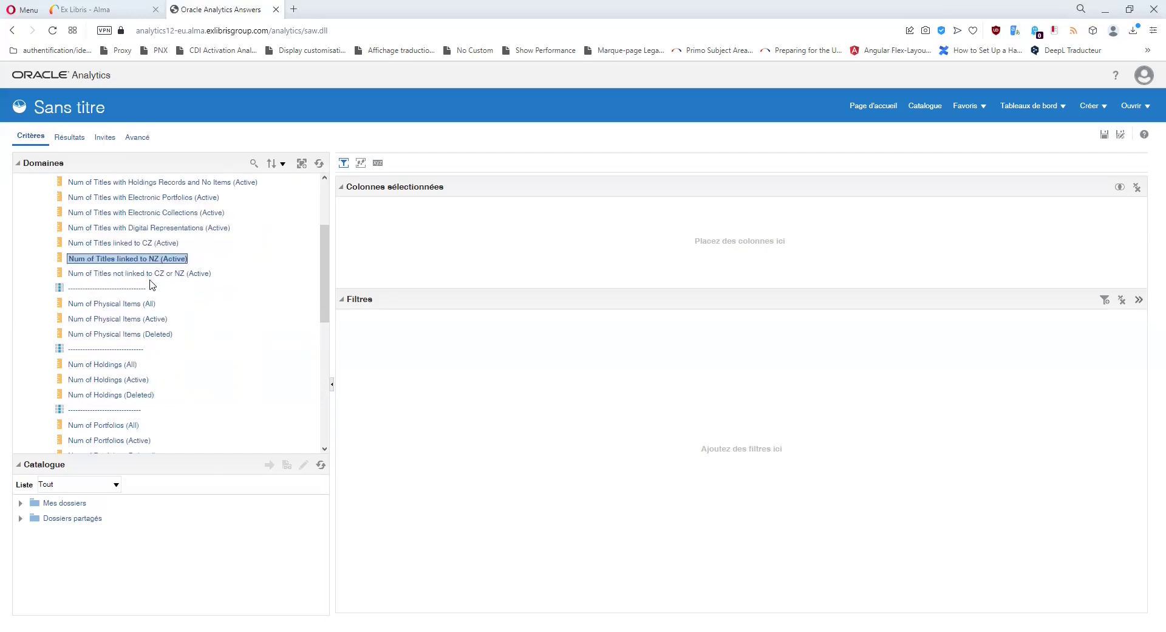
{"action": "scroll", "coordinate": [152, 284], "scroll_direction": "down", "scroll_amount": 1}
{"action": "left_click", "coordinate": [118, 243]}
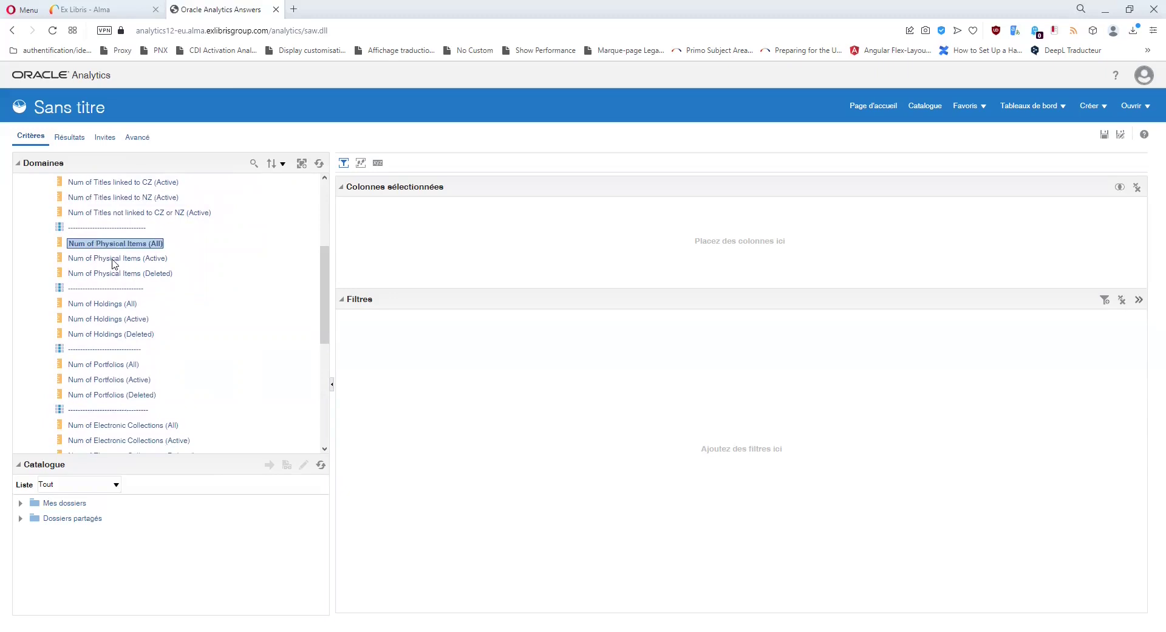
{"action": "key", "text": "Down"}
{"action": "key", "text": "Down"}
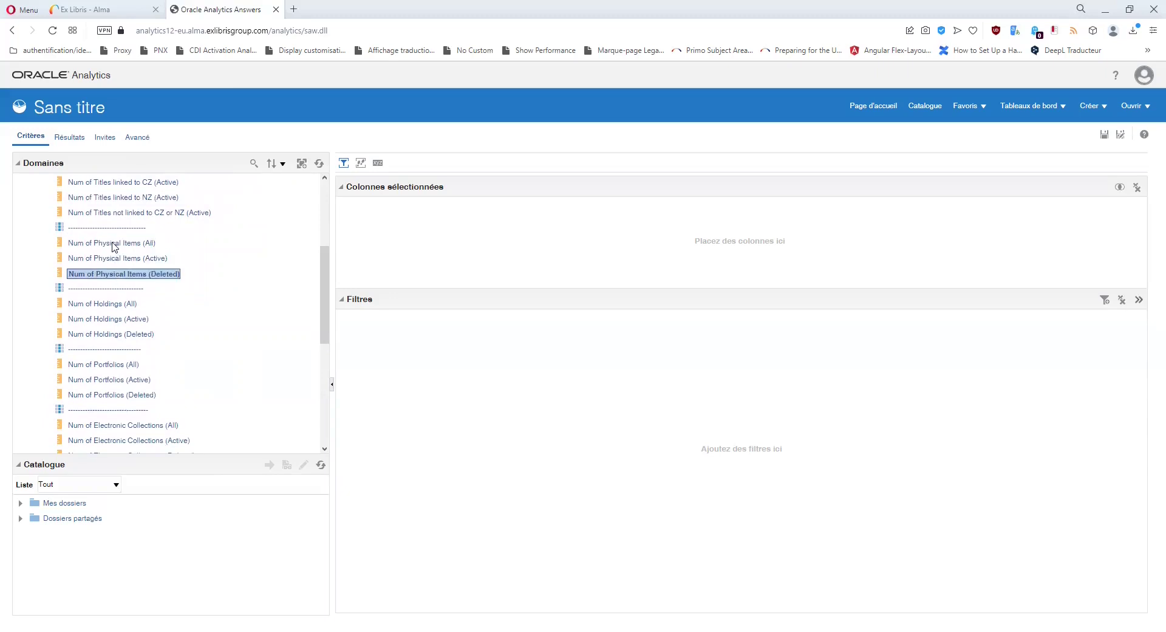
{"action": "key", "text": "Up"}
{"action": "key", "text": "Up"}
{"action": "key", "text": "Down"}
{"action": "key", "text": "Up"}
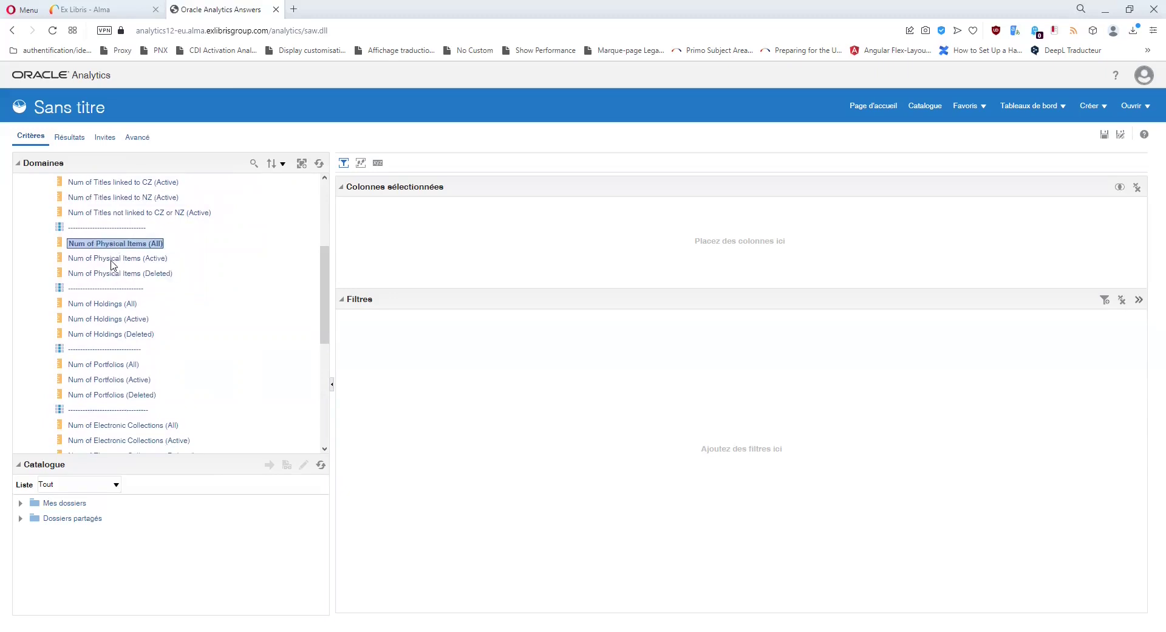
{"action": "key", "text": "Down"}
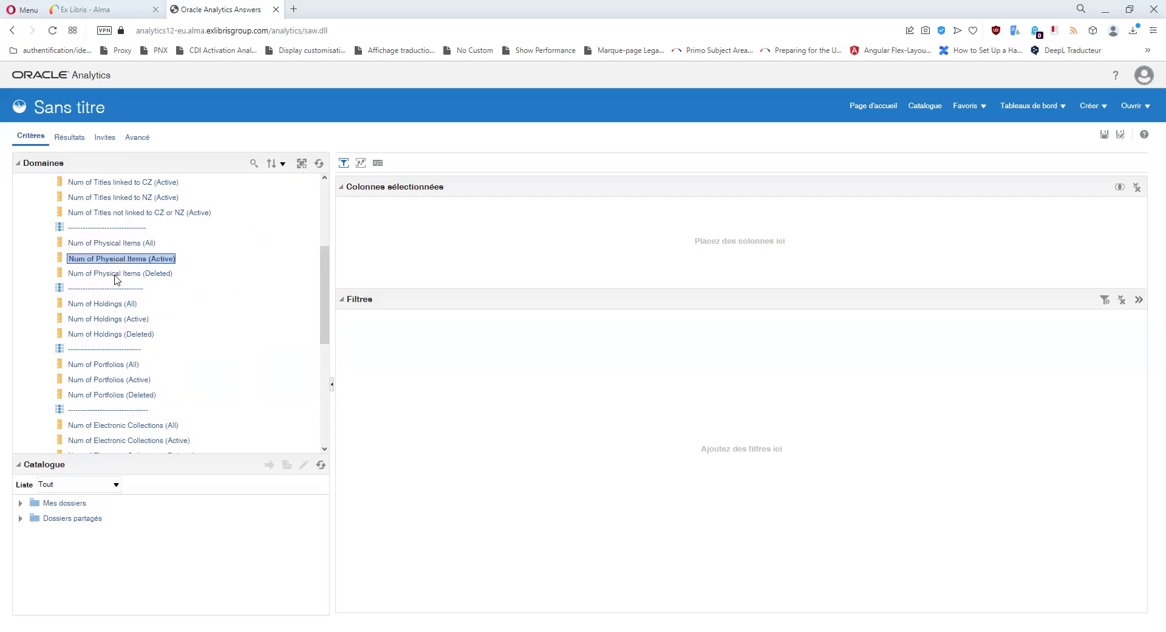
{"action": "left_click", "coordinate": [115, 275]}
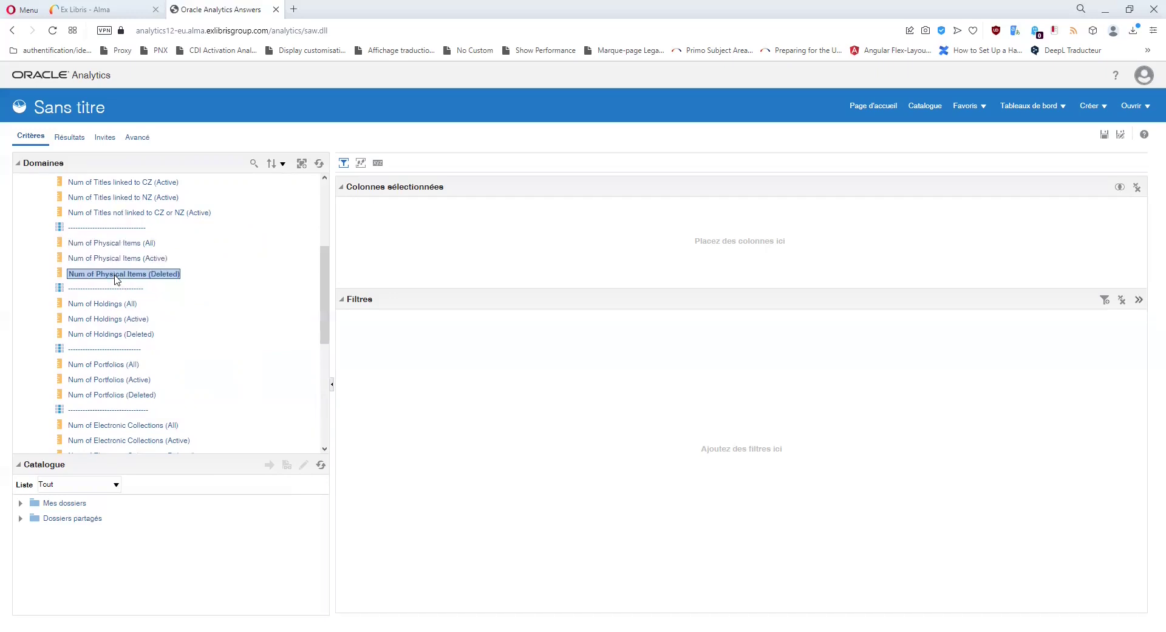
{"action": "left_click", "coordinate": [147, 244]}
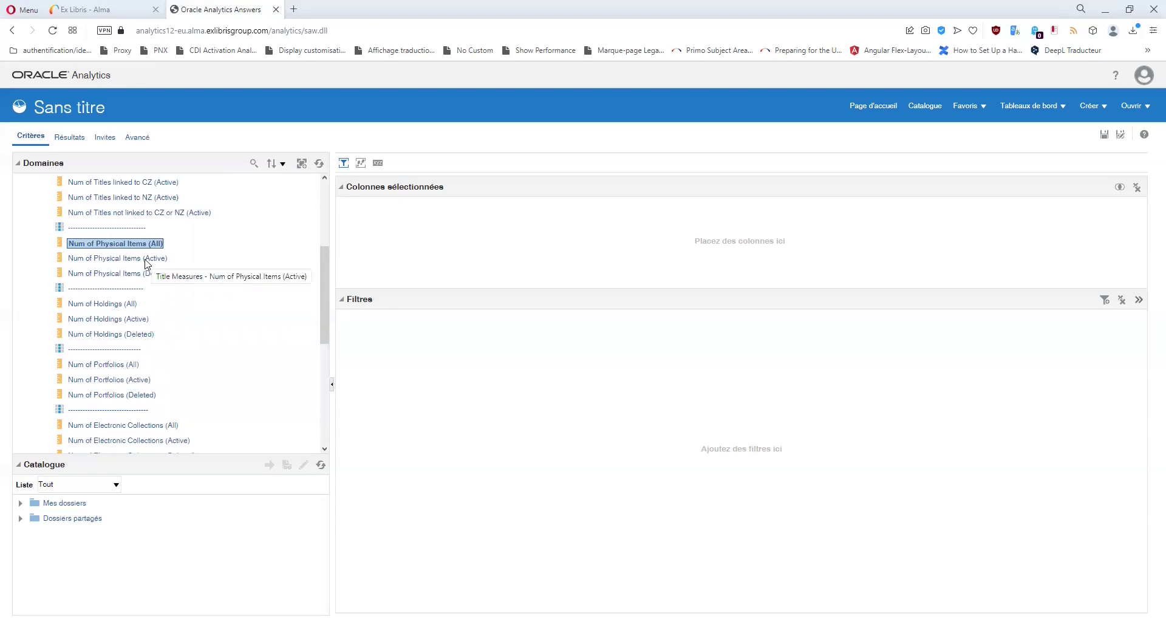
{"action": "left_click", "coordinate": [146, 260]}
{"action": "left_click", "coordinate": [147, 274]}
{"action": "left_click", "coordinate": [149, 260]}
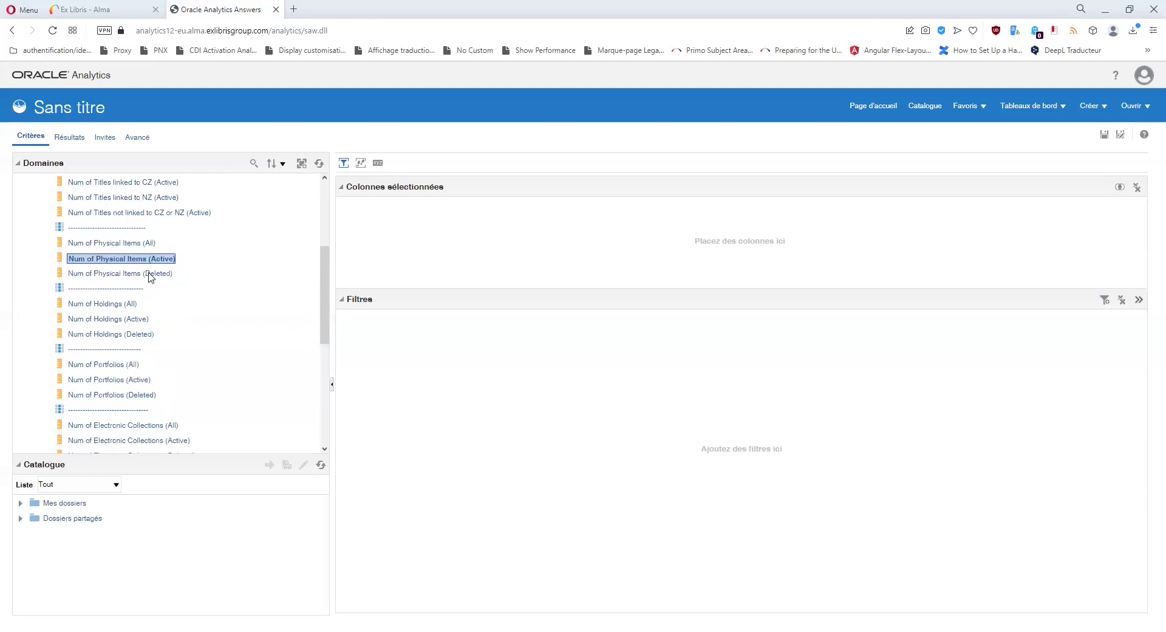
{"action": "left_click", "coordinate": [150, 275]}
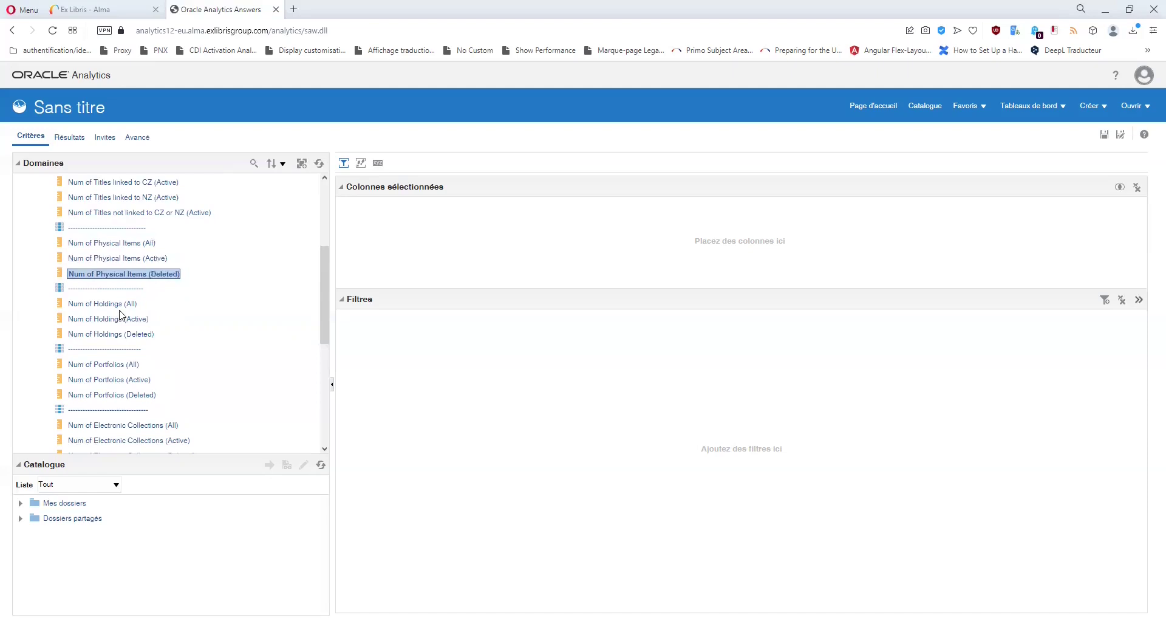
Step: Examine the All, Active and Deleted variants of the Num of Holdings and Num of Portfolios measures
{"action": "left_click", "coordinate": [105, 305]}
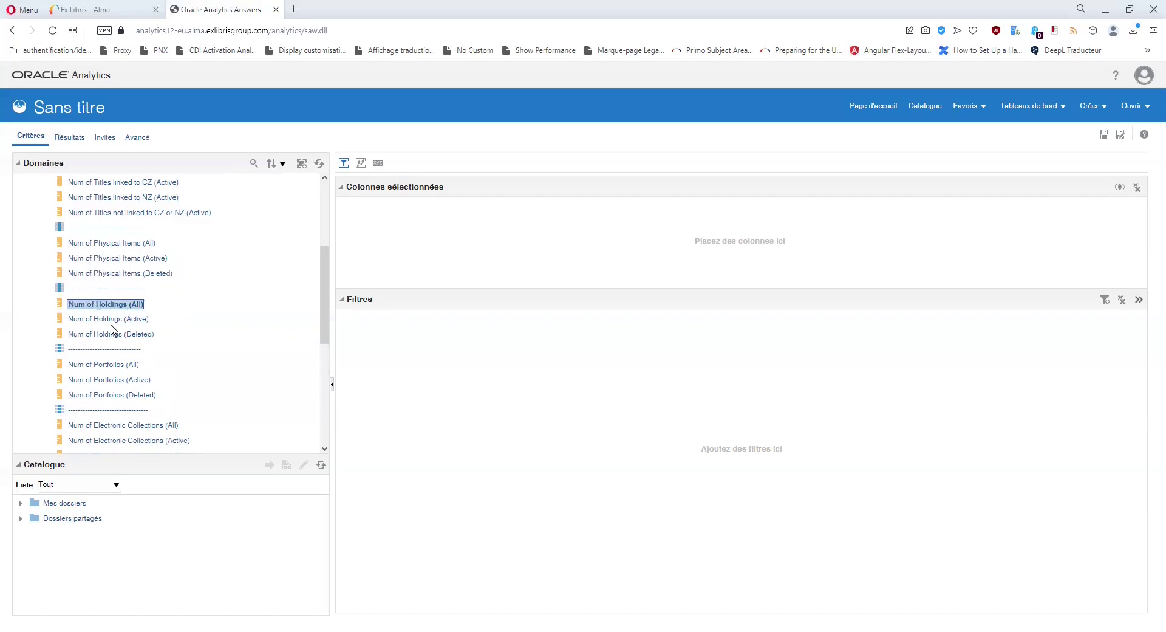
{"action": "left_click", "coordinate": [112, 321]}
{"action": "left_click", "coordinate": [112, 335]}
{"action": "left_click", "coordinate": [114, 365]}
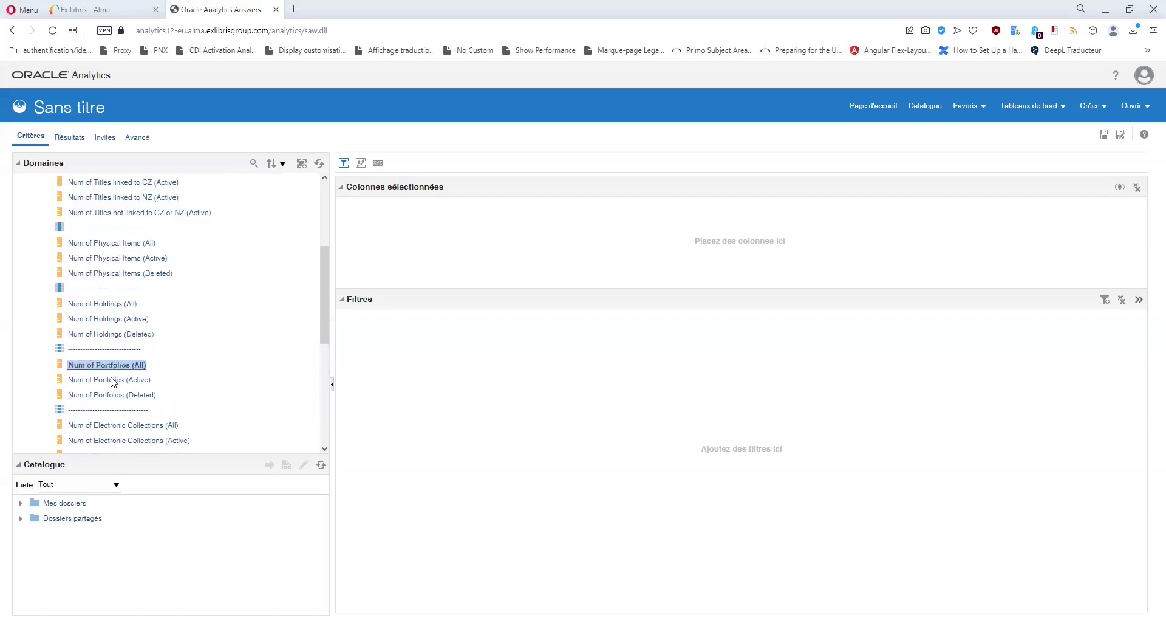
{"action": "left_click", "coordinate": [111, 381]}
{"action": "left_click", "coordinate": [109, 395]}
Step: Examine the All, Active and Deleted variants of the Num of Electronic Collections measure and collapse the Title Measures folder
{"action": "scroll", "coordinate": [130, 340], "scroll_direction": "down", "scroll_amount": 2}
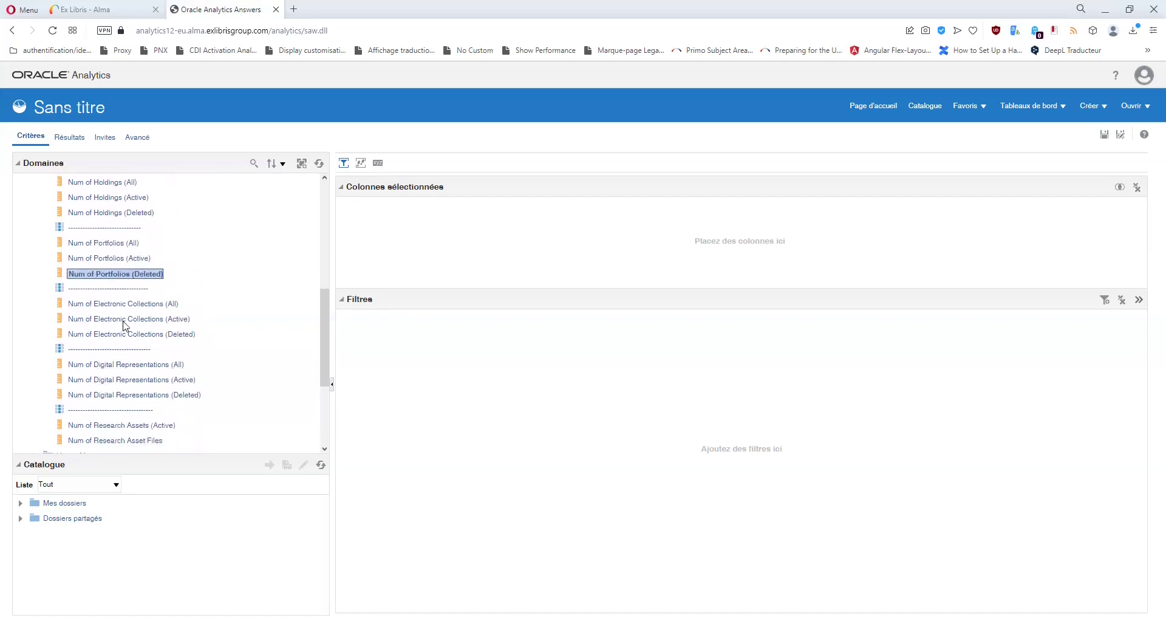
{"action": "left_click", "coordinate": [124, 305]}
{"action": "left_click", "coordinate": [126, 319]}
{"action": "left_click", "coordinate": [135, 334]}
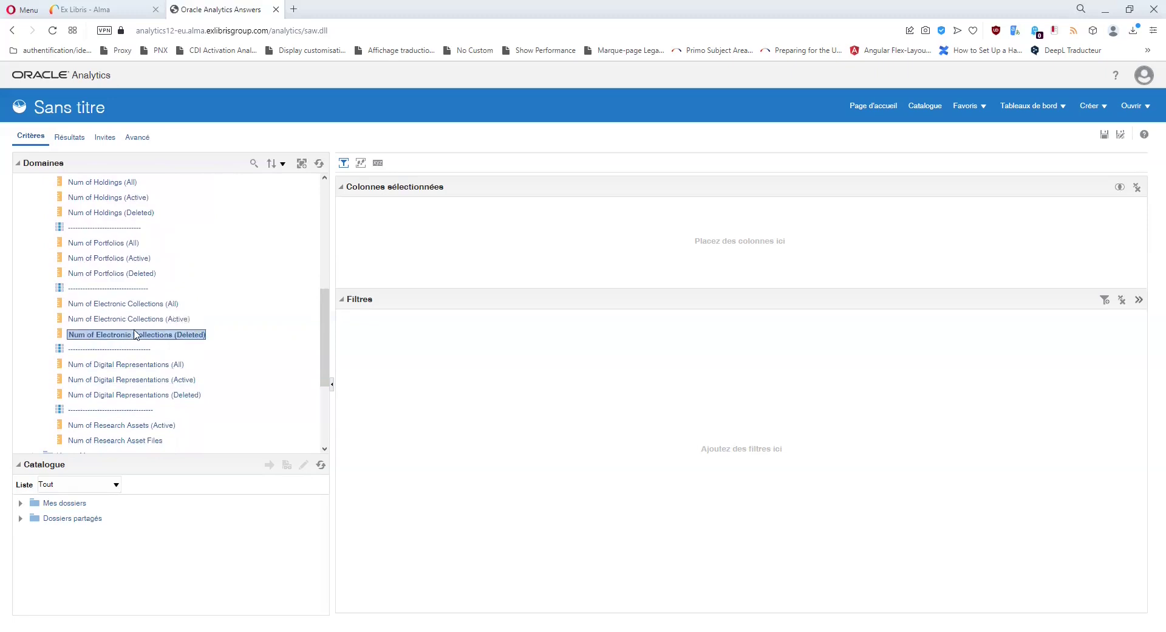
{"action": "scroll", "coordinate": [135, 335], "scroll_direction": "down", "scroll_amount": 1}
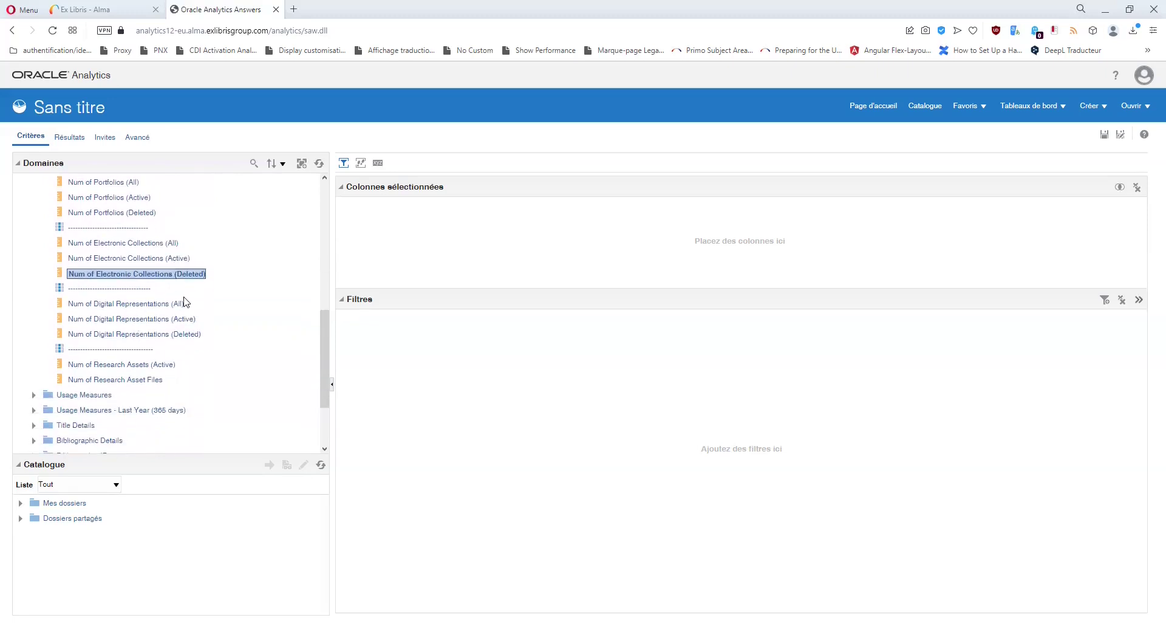
{"action": "scroll", "coordinate": [187, 302], "scroll_direction": "up", "scroll_amount": 3}
{"action": "scroll", "coordinate": [186, 303], "scroll_direction": "down", "scroll_amount": 2}
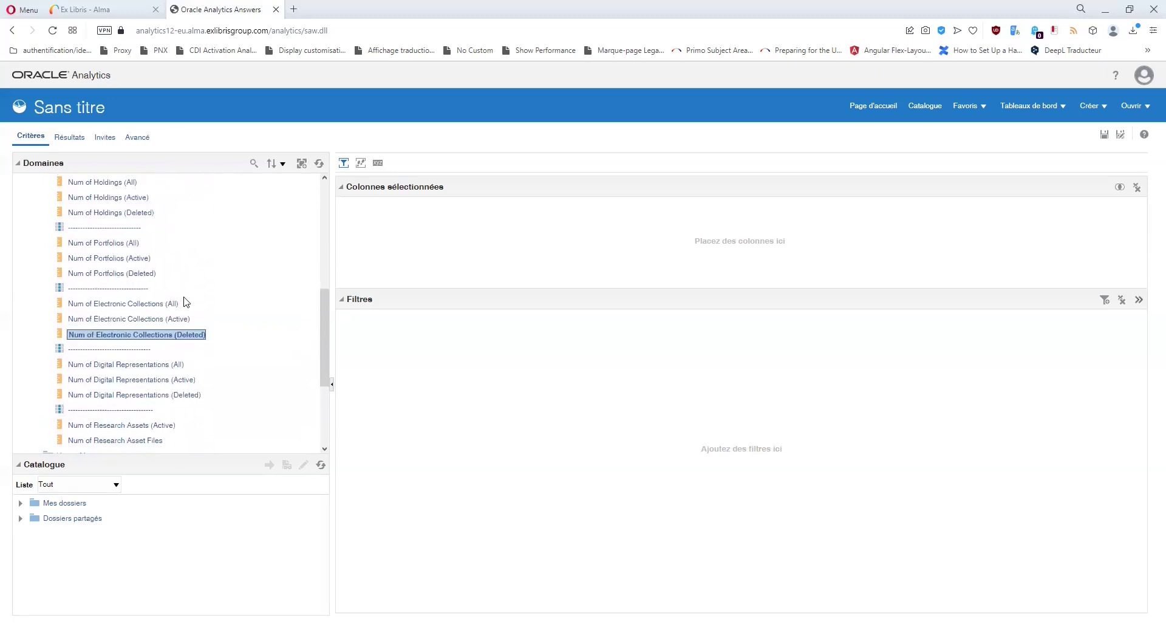
{"action": "scroll", "coordinate": [186, 303], "scroll_direction": "up", "scroll_amount": 5}
{"action": "left_click", "coordinate": [34, 198]}
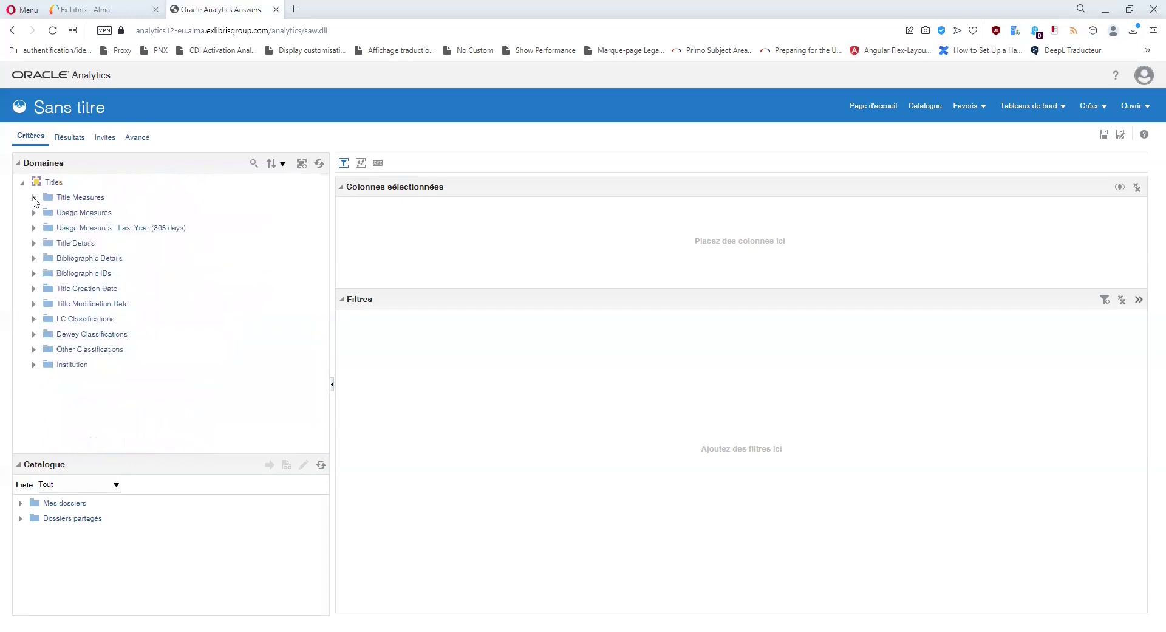
Step: Expand the Usage Measures folder and examine the combined, In House and Not In House variants of Num of Loans
{"action": "left_click", "coordinate": [34, 214]}
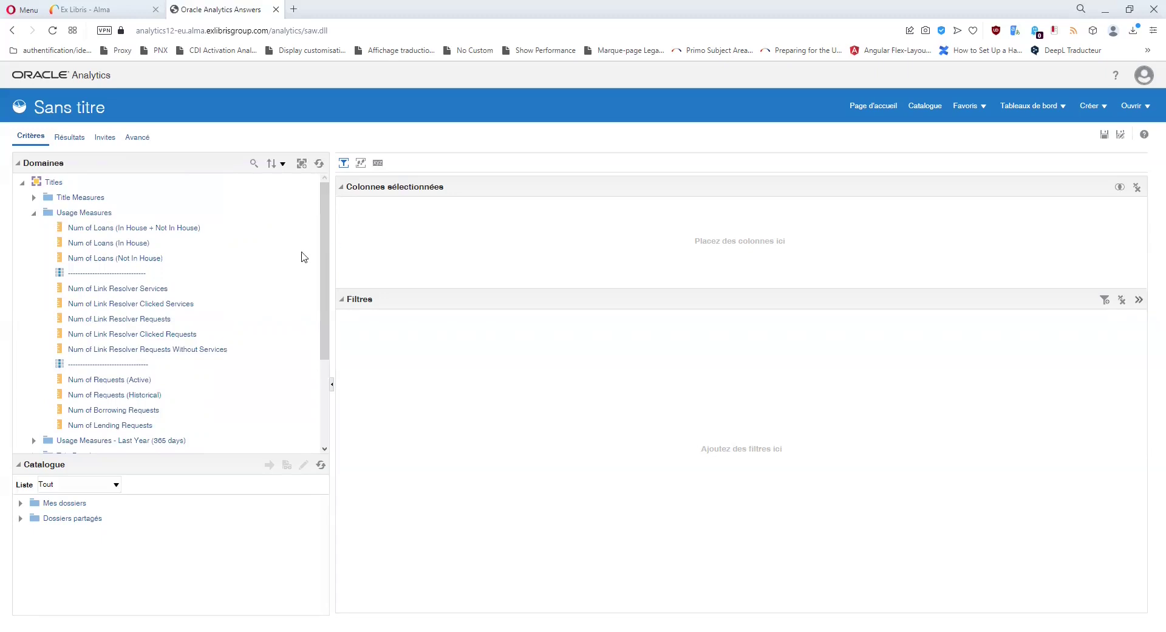
{"action": "left_click", "coordinate": [113, 227]}
{"action": "left_click", "coordinate": [113, 242]}
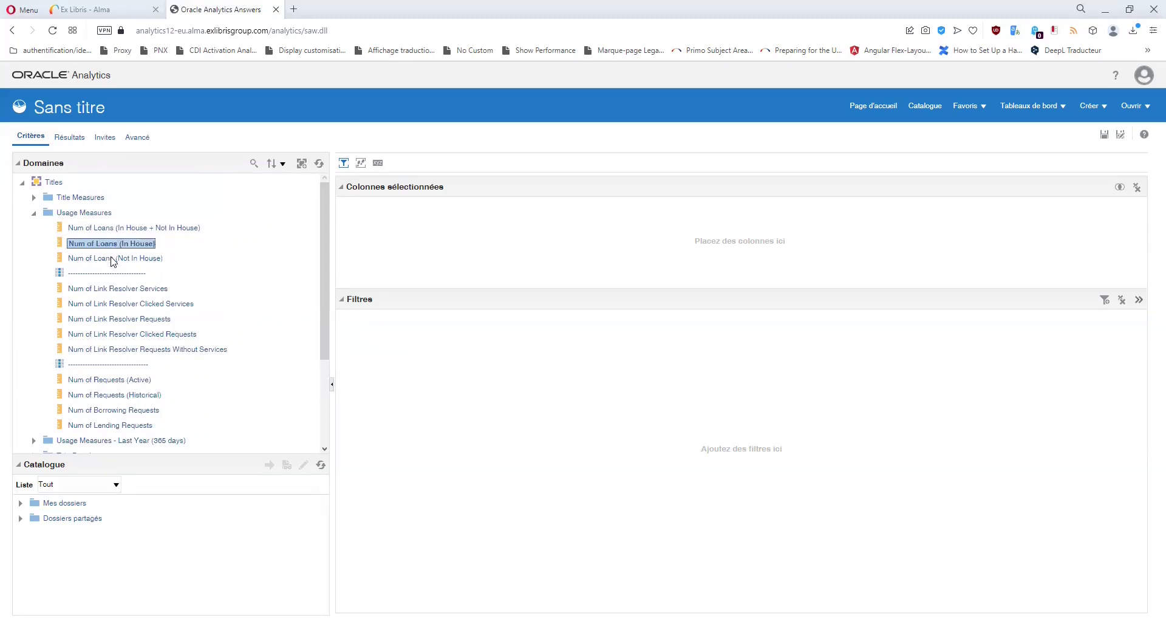
{"action": "left_click", "coordinate": [113, 258]}
{"action": "left_click", "coordinate": [112, 231]}
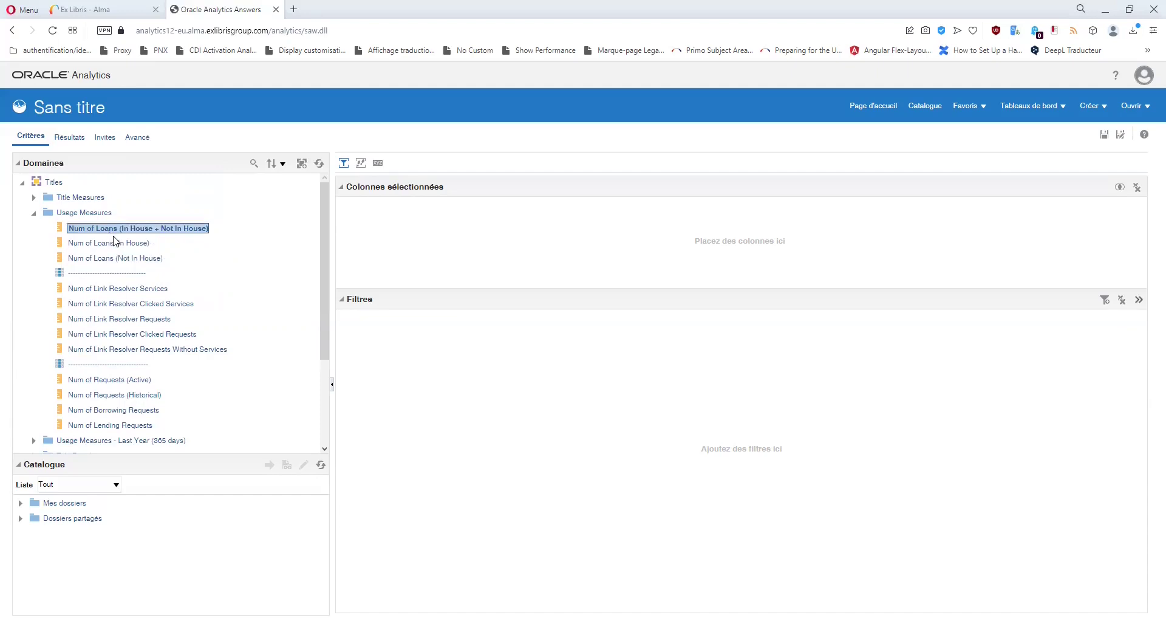
{"action": "left_click", "coordinate": [113, 243]}
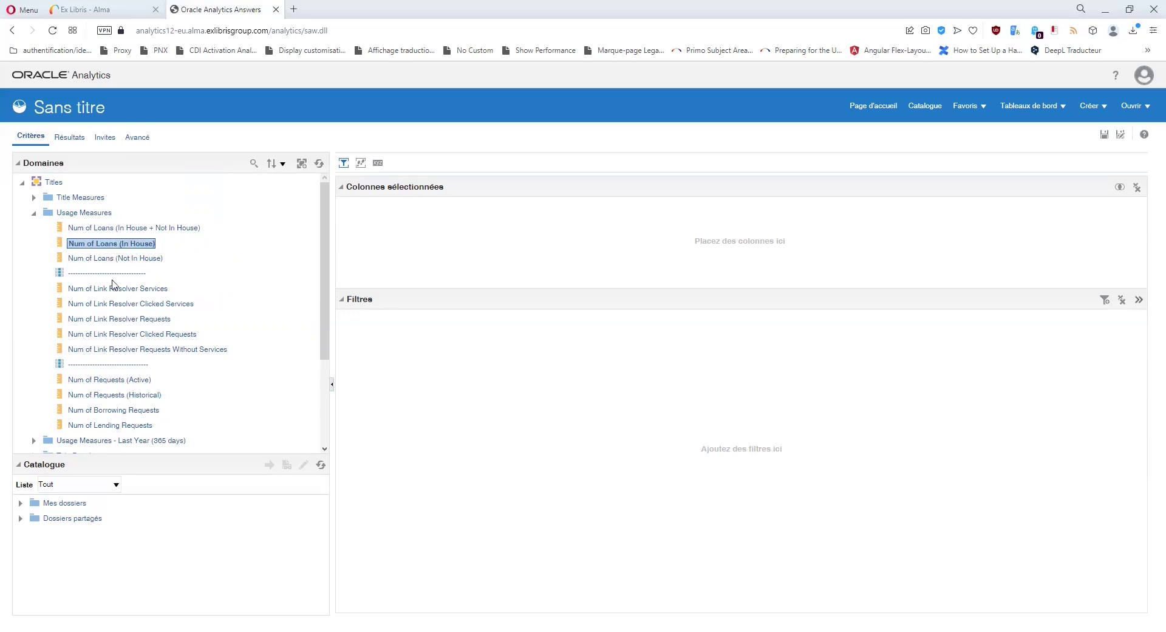
Step: Examine the Active and Historical variants of the Num of Requests usage measure
{"action": "left_click", "coordinate": [119, 381]}
{"action": "left_click", "coordinate": [121, 397]}
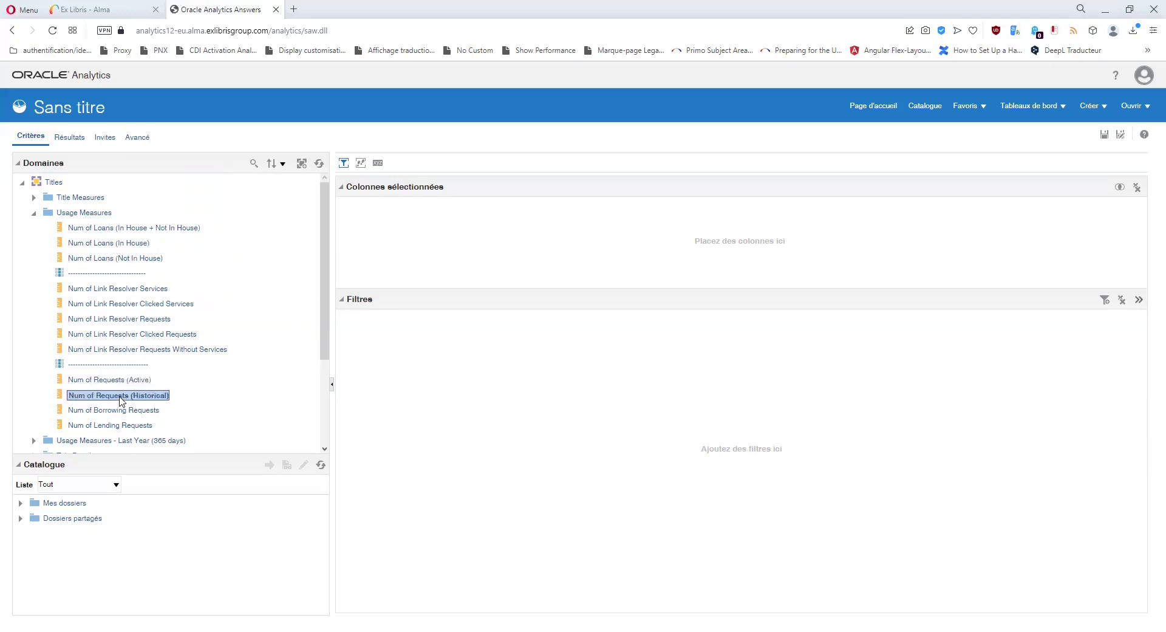
{"action": "left_click", "coordinate": [121, 381]}
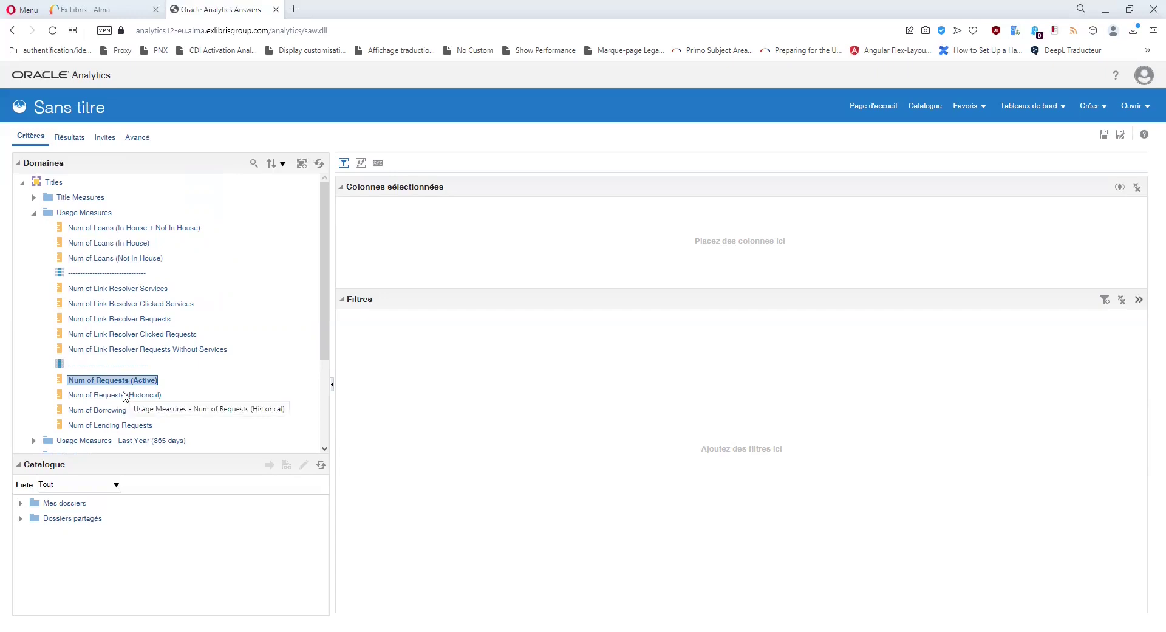
Step: Compare the Num of Borrowing Requests and Num of Lending Requests usage measures
{"action": "left_click", "coordinate": [125, 410]}
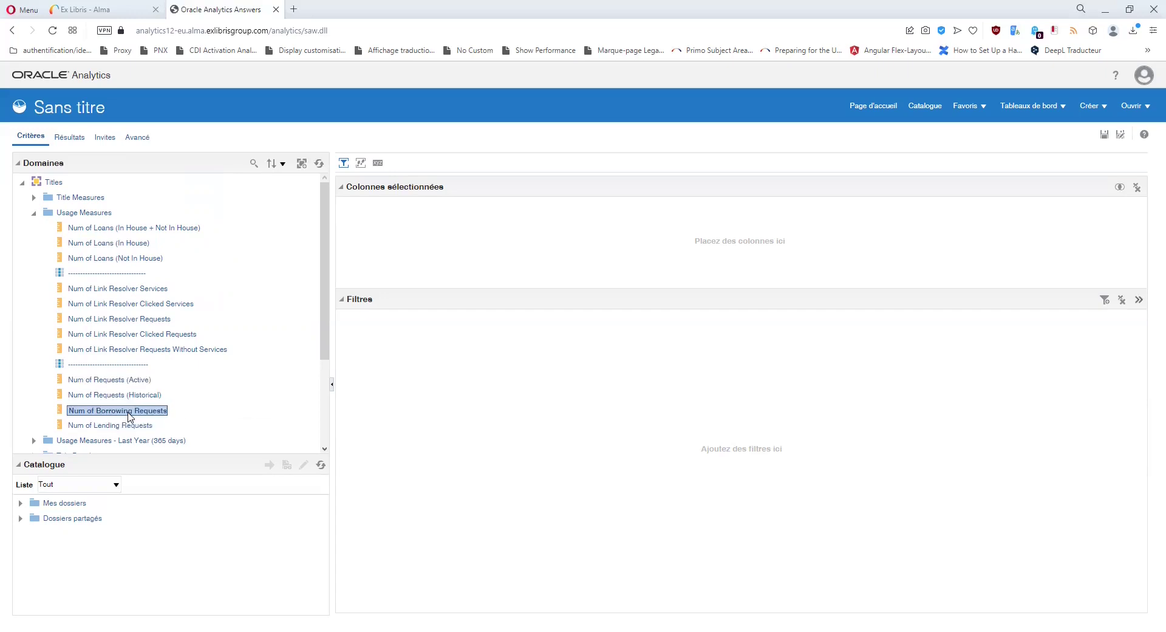
{"action": "key", "text": "Down"}
{"action": "key", "text": "Up"}
{"action": "key", "text": "Down"}
{"action": "key", "text": "Up"}
{"action": "key", "text": "Down"}
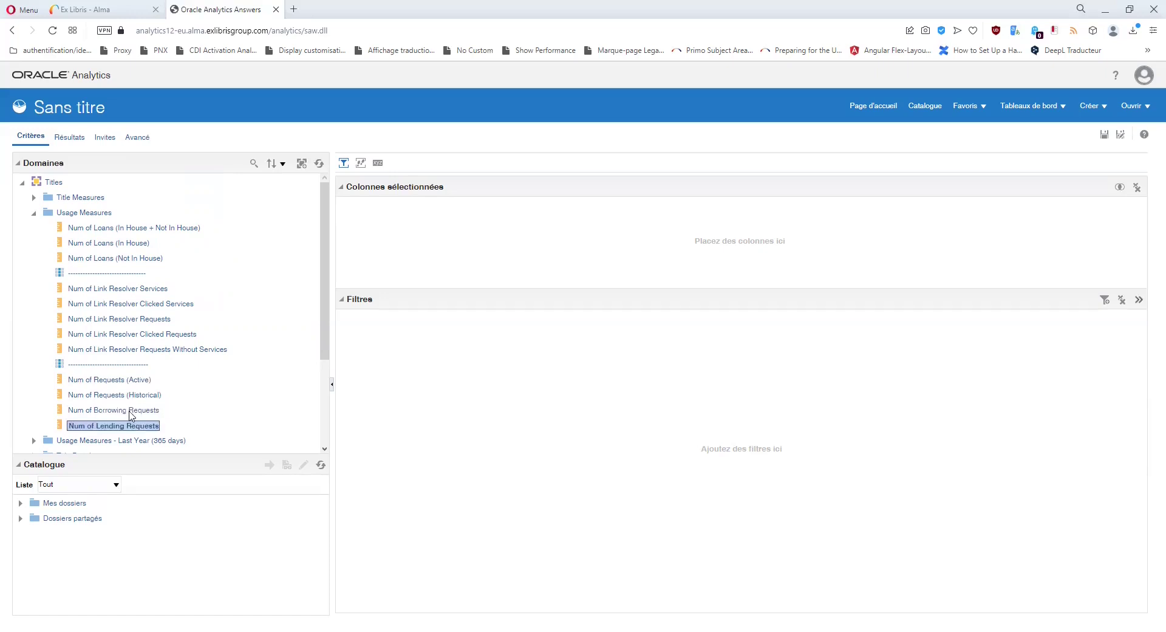
{"action": "left_click", "coordinate": [129, 411]}
{"action": "left_click", "coordinate": [131, 424]}
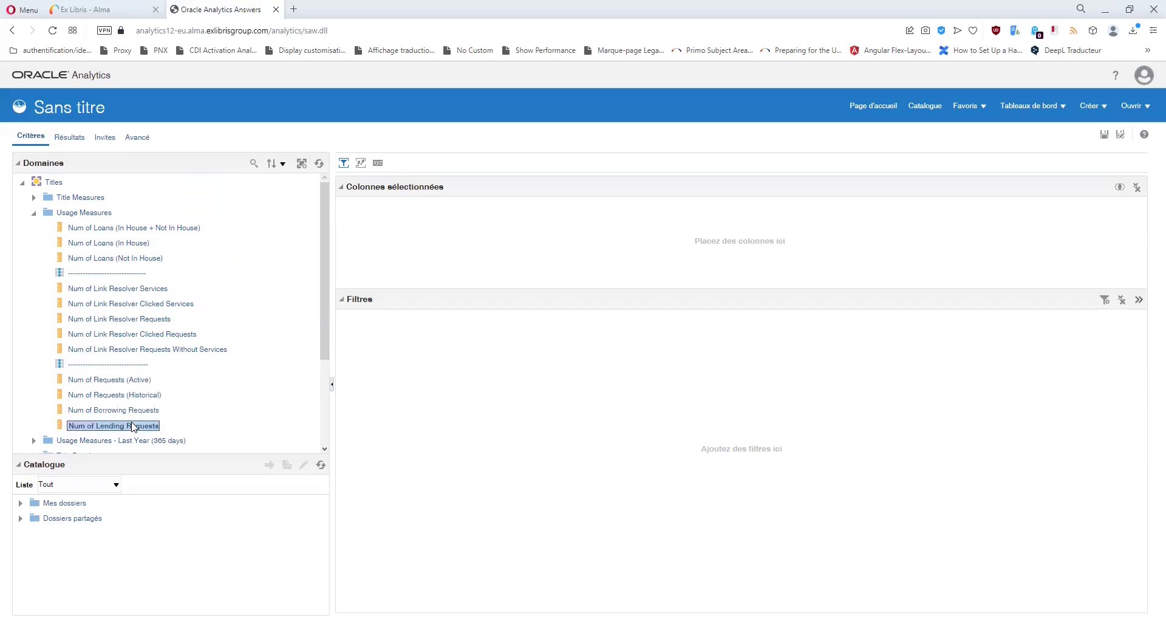
{"action": "left_click", "coordinate": [133, 411]}
{"action": "left_click", "coordinate": [133, 426]}
Step: Survey the Link Resolver usage measures from Num of Link Resolver Services to Num of Link Resolver Requests Without Services
{"action": "left_click", "coordinate": [147, 291]}
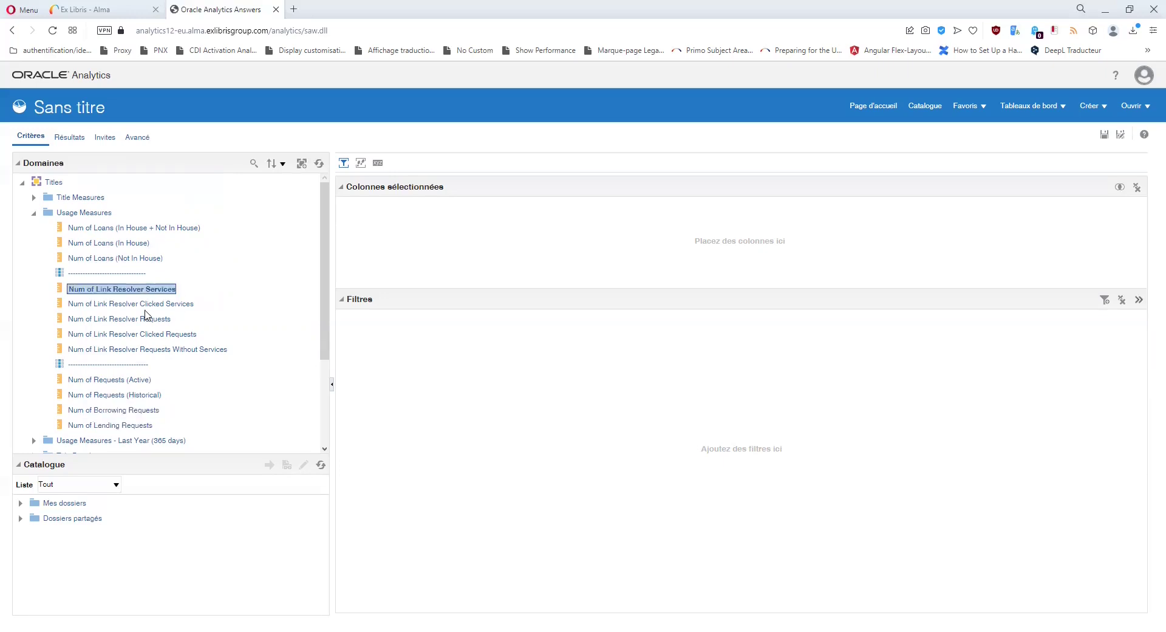
{"action": "left_click", "coordinate": [147, 305]}
{"action": "left_click", "coordinate": [149, 320]}
{"action": "left_click", "coordinate": [144, 334]}
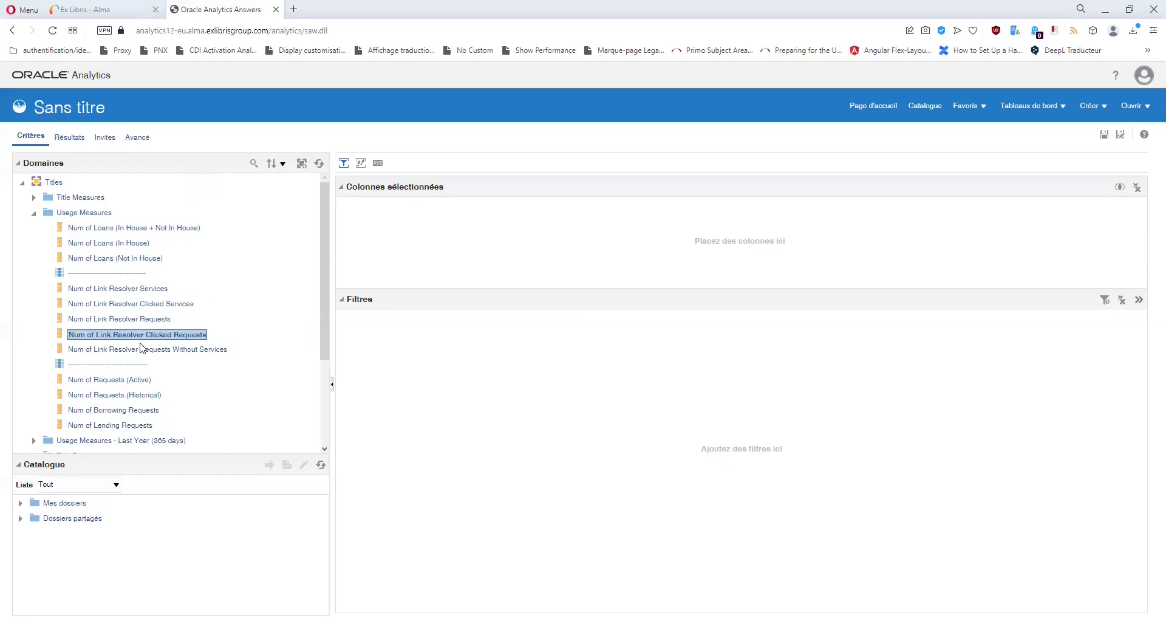
{"action": "left_click", "coordinate": [142, 351]}
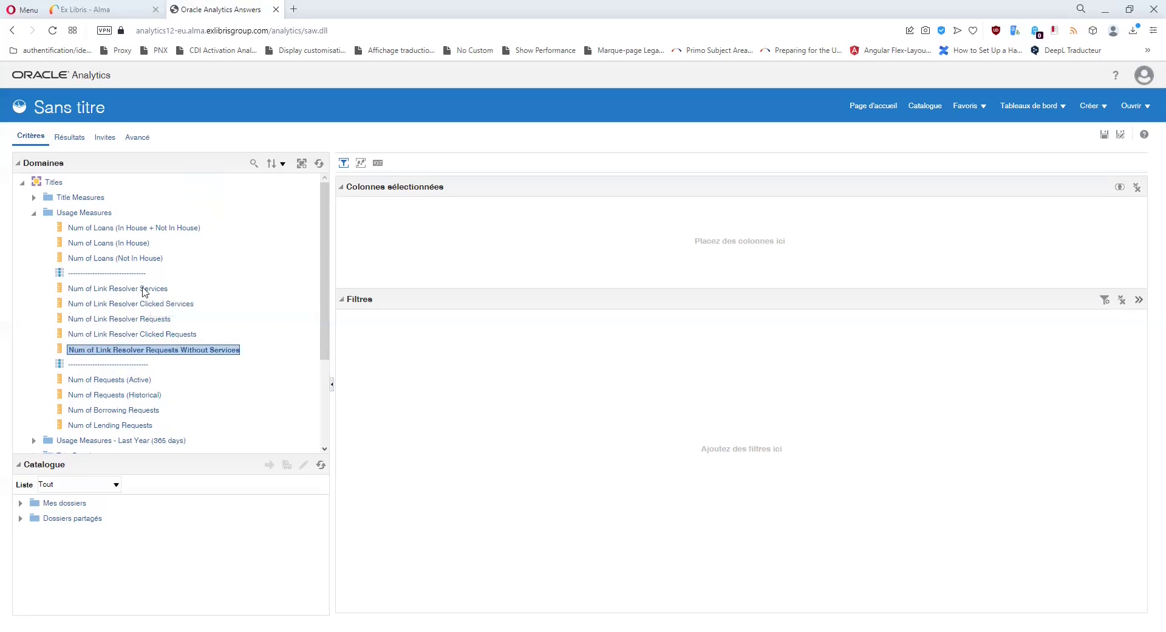
Step: Examine each Link Resolver measure for services, clicked services, requests, clicked requests and requests without services, and collapse Usage Measures
{"action": "left_click", "coordinate": [144, 290]}
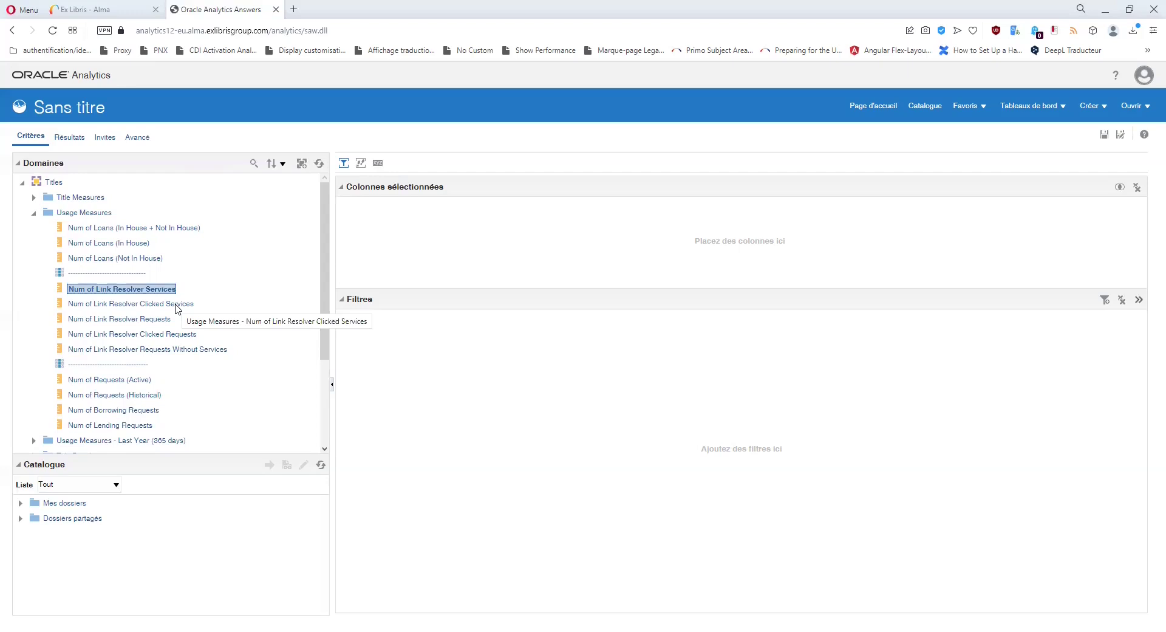
{"action": "left_click", "coordinate": [148, 304]}
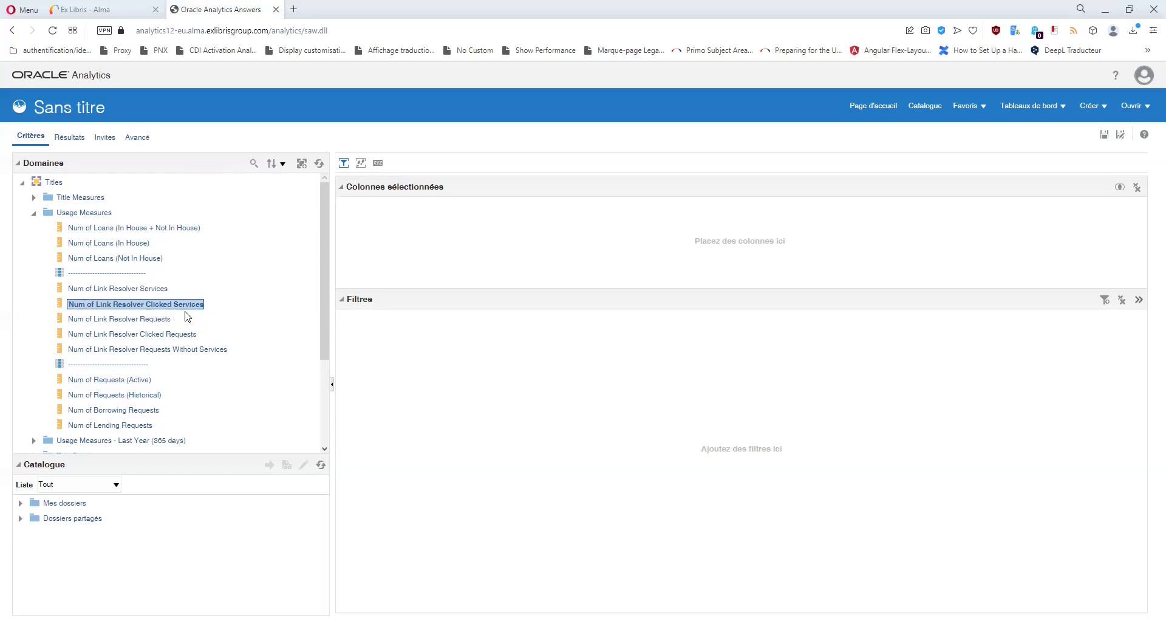
{"action": "left_click", "coordinate": [161, 320]}
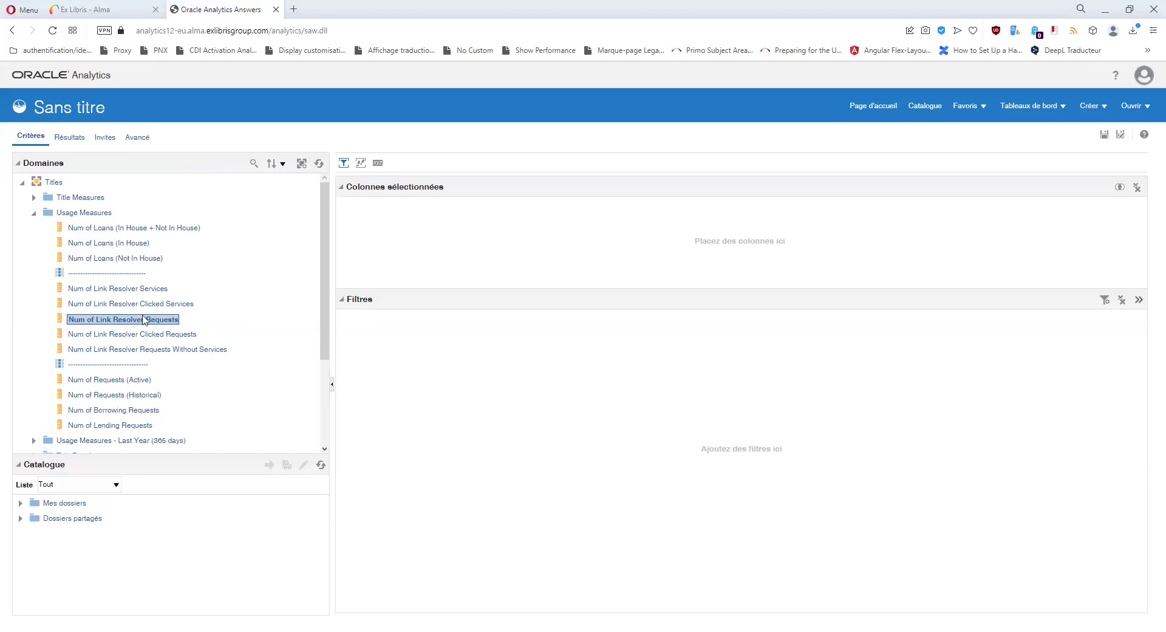
{"action": "left_click", "coordinate": [142, 336]}
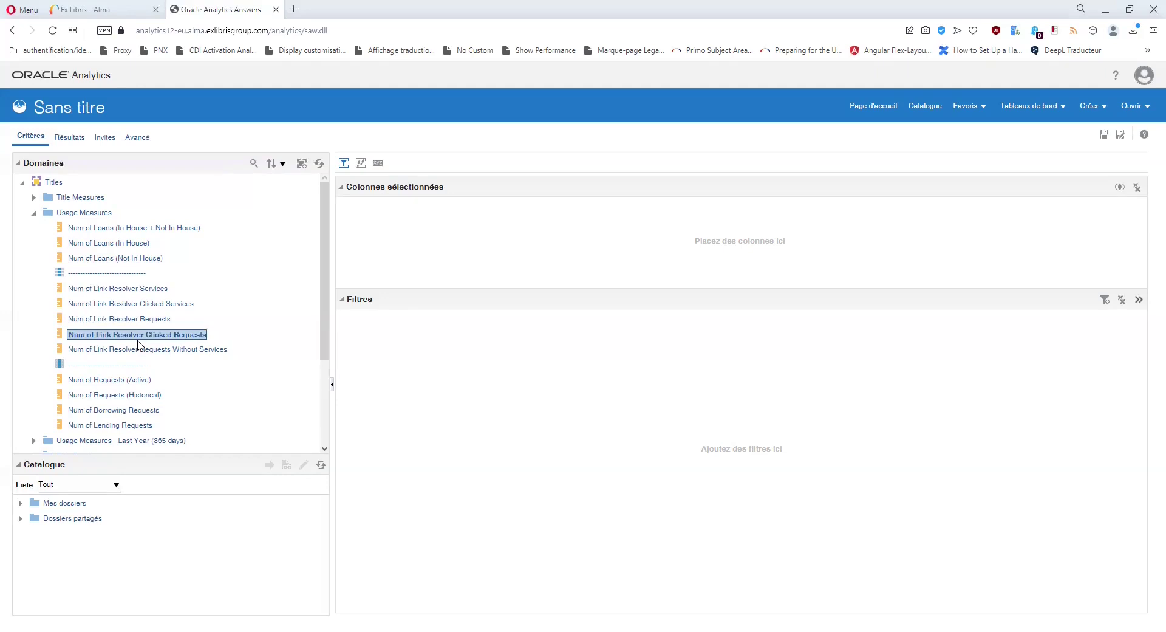
{"action": "left_click", "coordinate": [148, 351]}
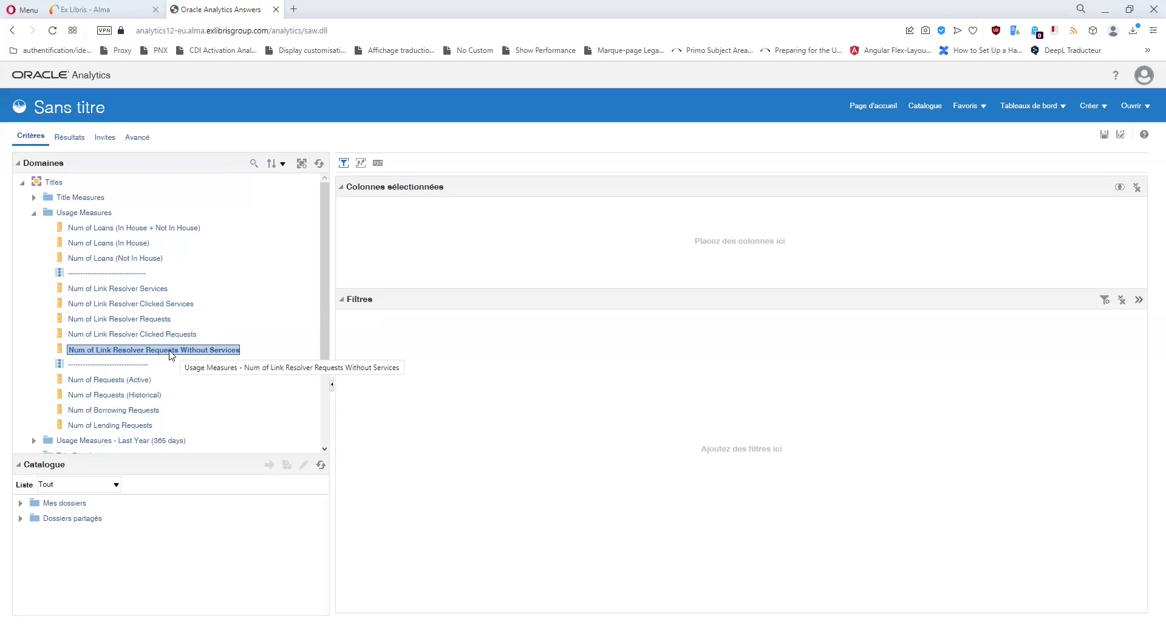
{"action": "left_click", "coordinate": [34, 213]}
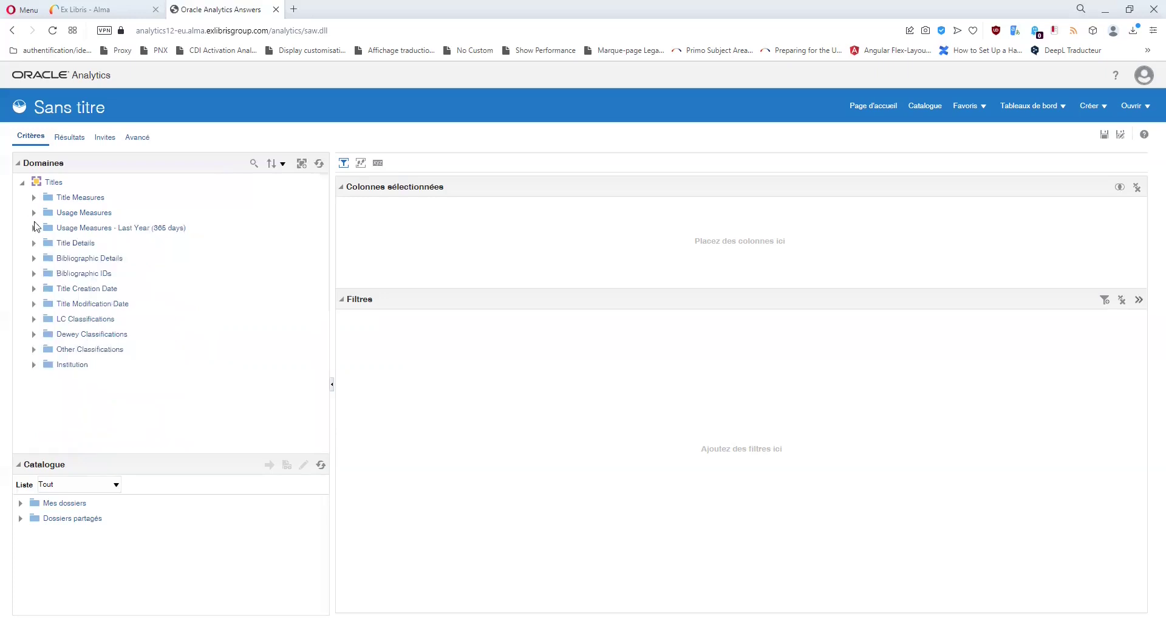
Step: Expand the Usage Measures - Last Year (365 days) folder, review its measures, and collapse it
{"action": "left_click", "coordinate": [34, 228]}
{"action": "scroll", "coordinate": [137, 301], "scroll_direction": "down", "scroll_amount": 4}
{"action": "scroll", "coordinate": [136, 297], "scroll_direction": "up", "scroll_amount": 4}
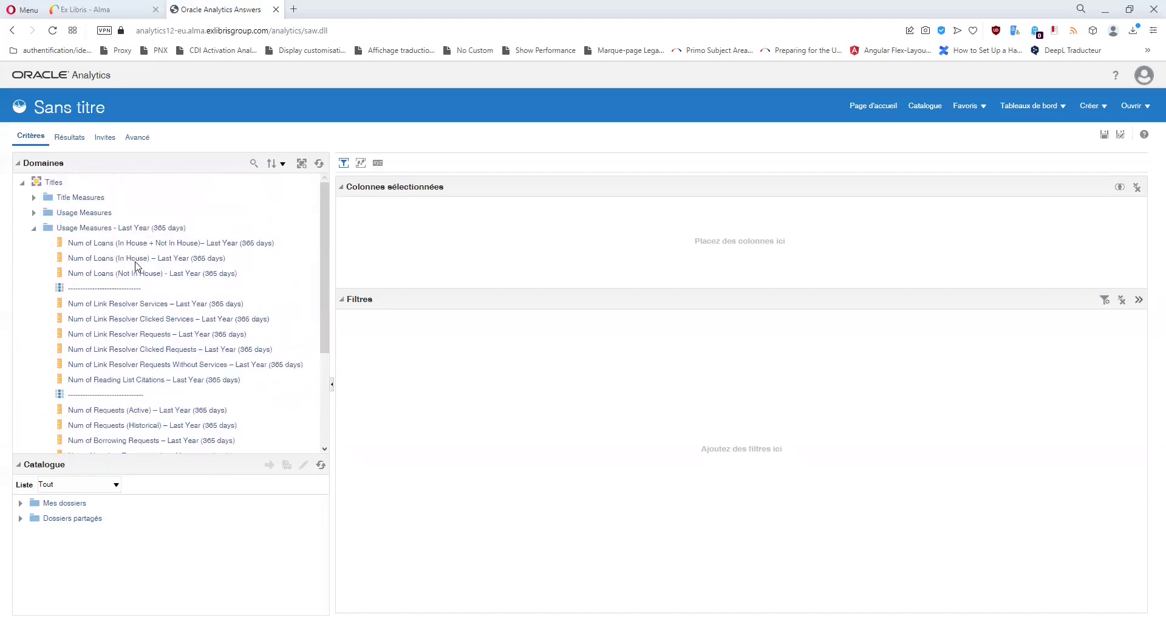
{"action": "left_click", "coordinate": [166, 231]}
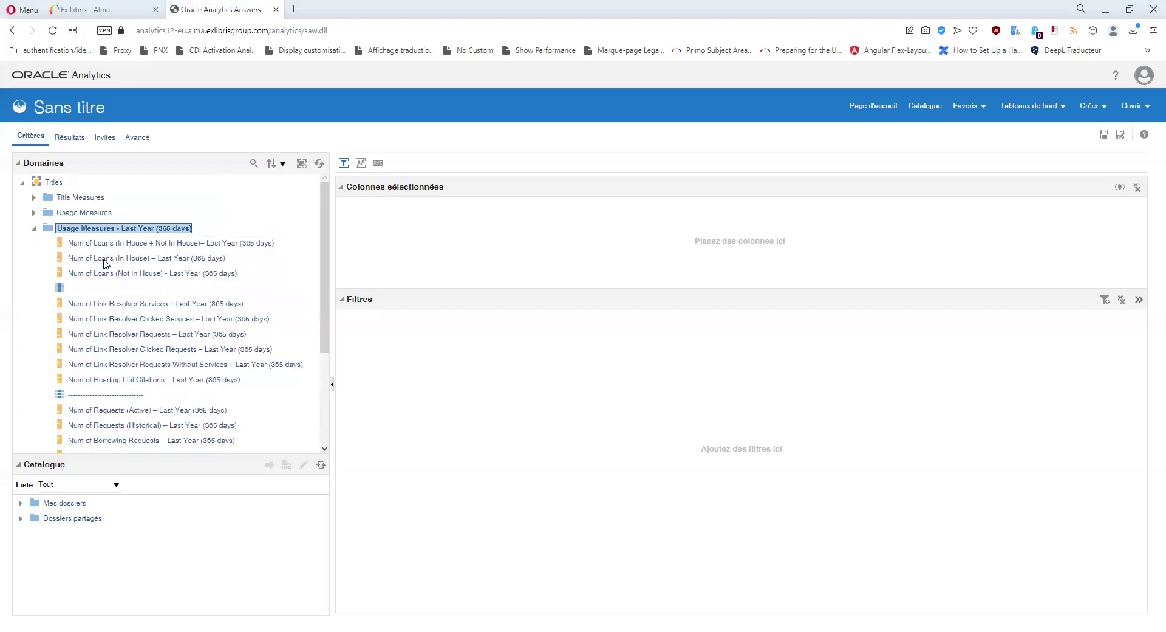
{"action": "scroll", "coordinate": [105, 263], "scroll_direction": "down", "scroll_amount": 3}
{"action": "scroll", "coordinate": [105, 263], "scroll_direction": "up", "scroll_amount": 3}
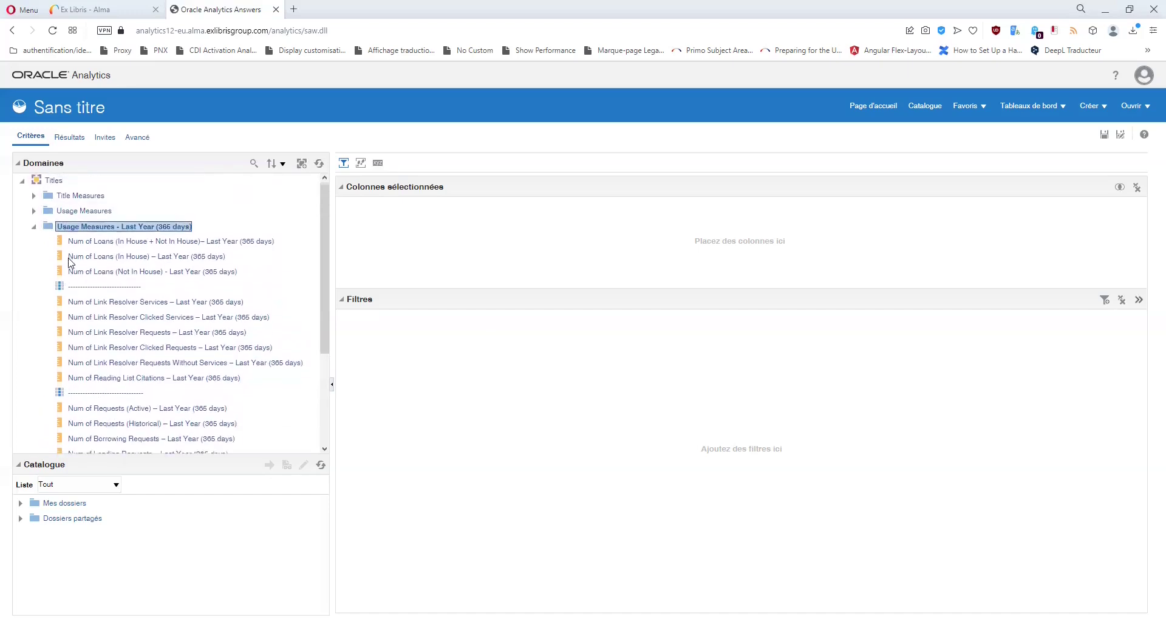
{"action": "left_click", "coordinate": [34, 229]}
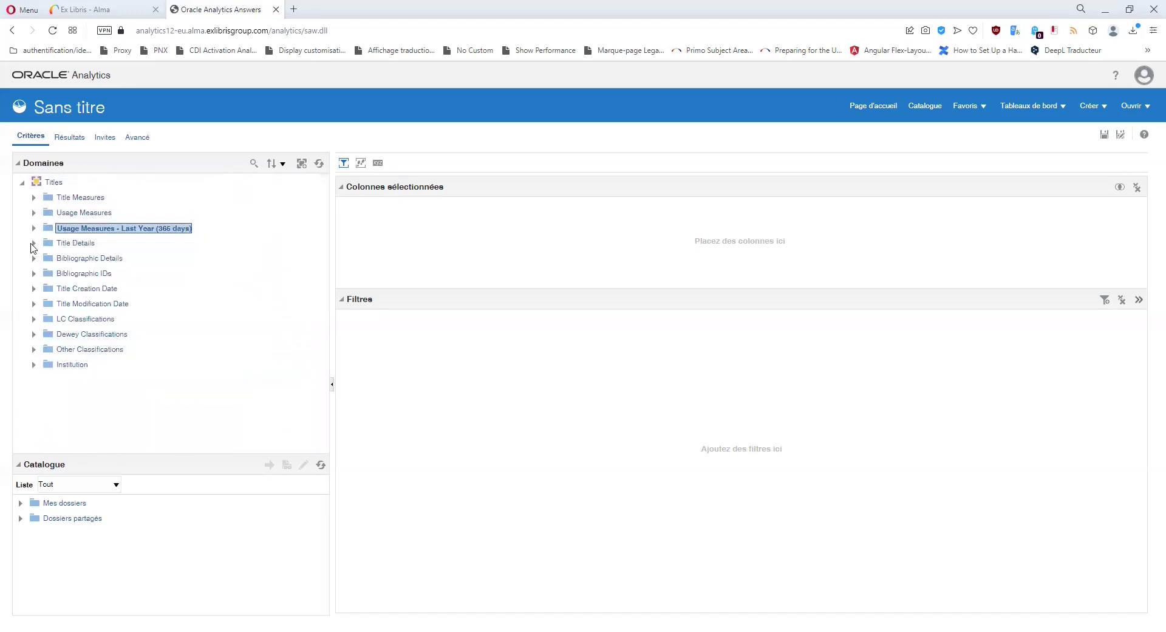
Step: Expand the Title Details folder, look through its fields, and collapse it
{"action": "left_click", "coordinate": [33, 243]}
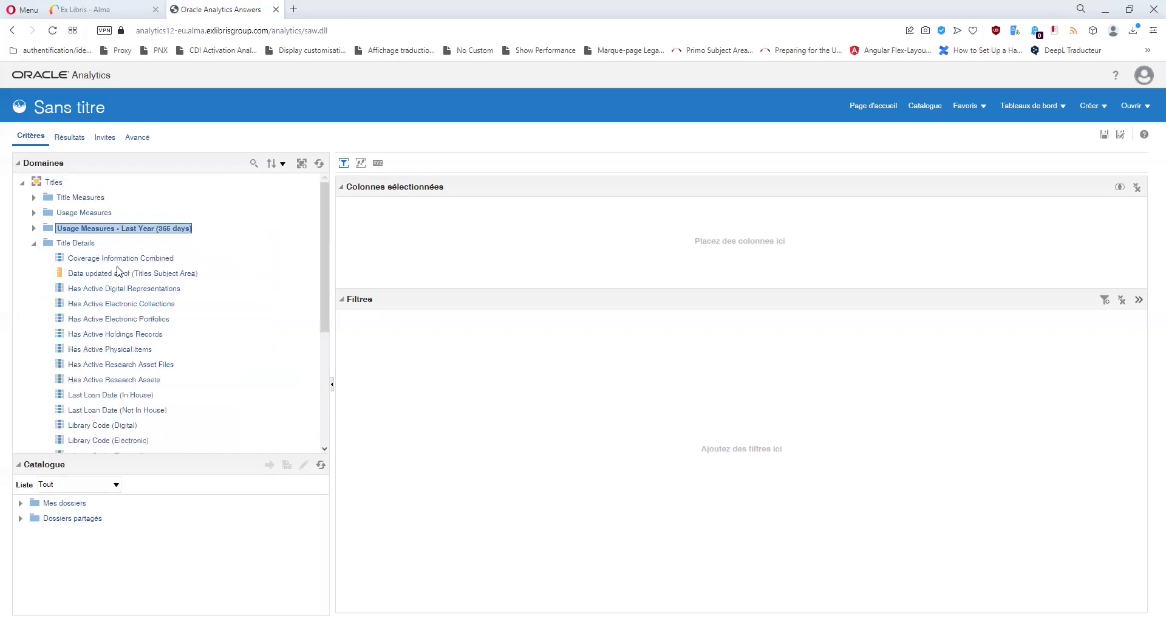
{"action": "scroll", "coordinate": [119, 271], "scroll_direction": "down", "scroll_amount": 3}
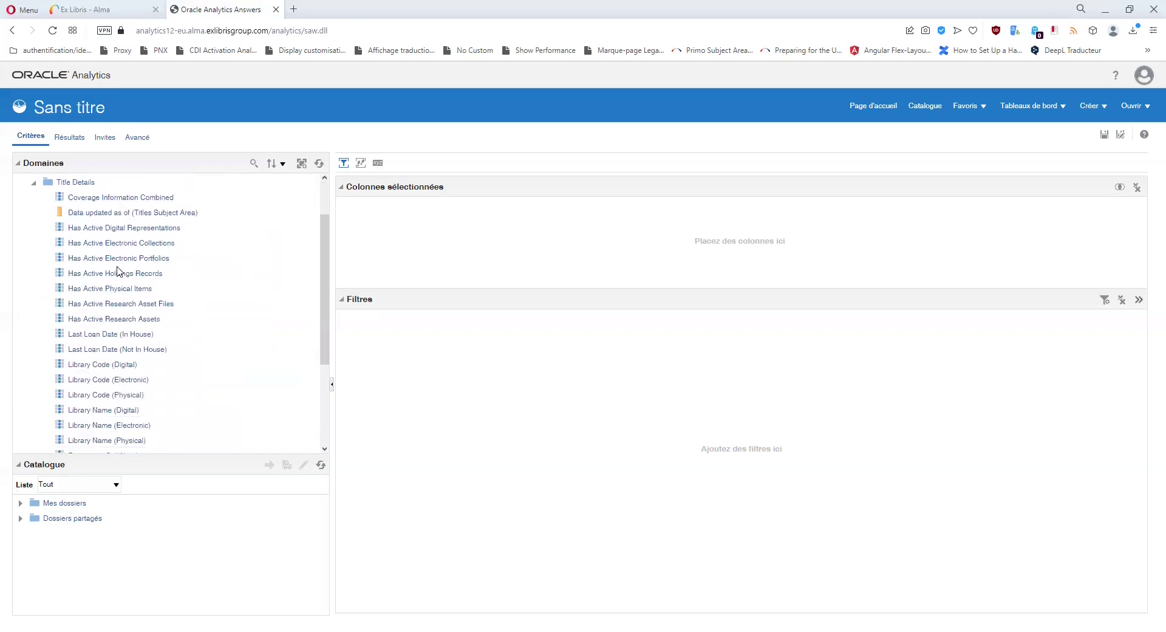
{"action": "scroll", "coordinate": [119, 272], "scroll_direction": "down", "scroll_amount": 3}
{"action": "scroll", "coordinate": [120, 271], "scroll_direction": "up", "scroll_amount": 3}
{"action": "left_click", "coordinate": [34, 182]}
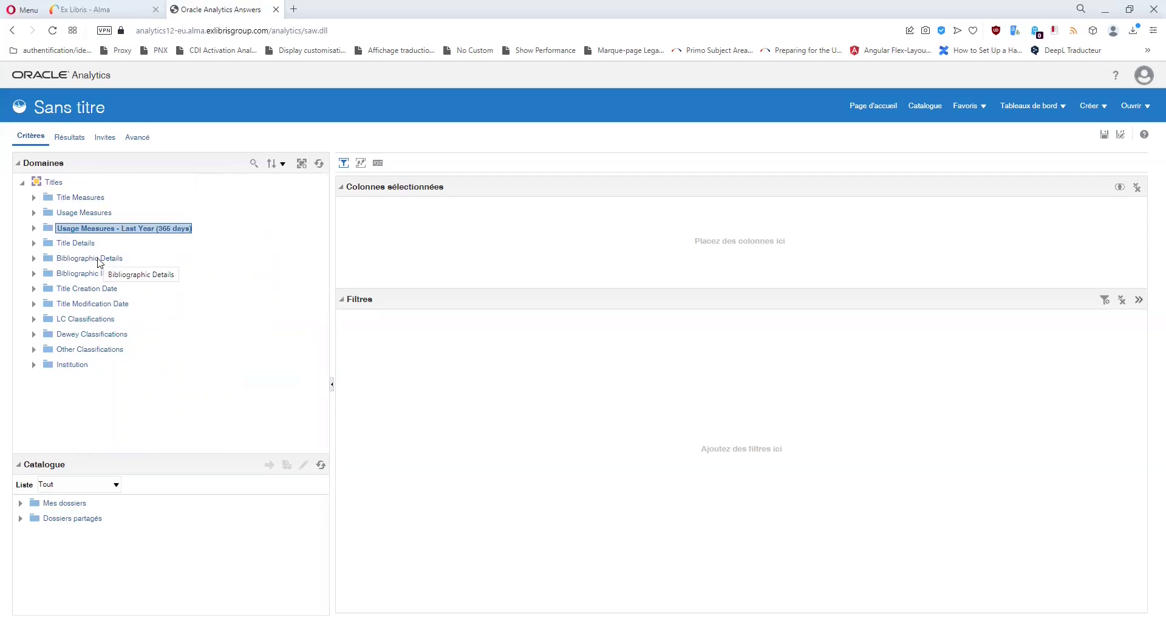
Step: Expand the Bibliographic Details folder, browse its long list of bibliographic fields, and collapse it
{"action": "left_click", "coordinate": [34, 259]}
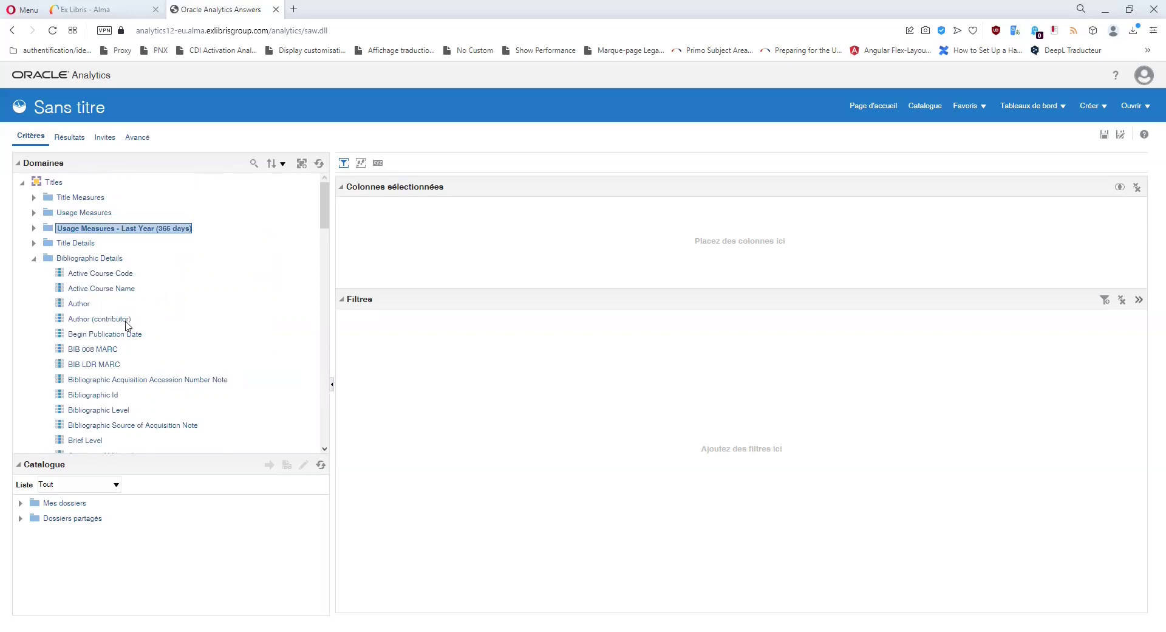
{"action": "scroll", "coordinate": [117, 315], "scroll_direction": "down", "scroll_amount": 8}
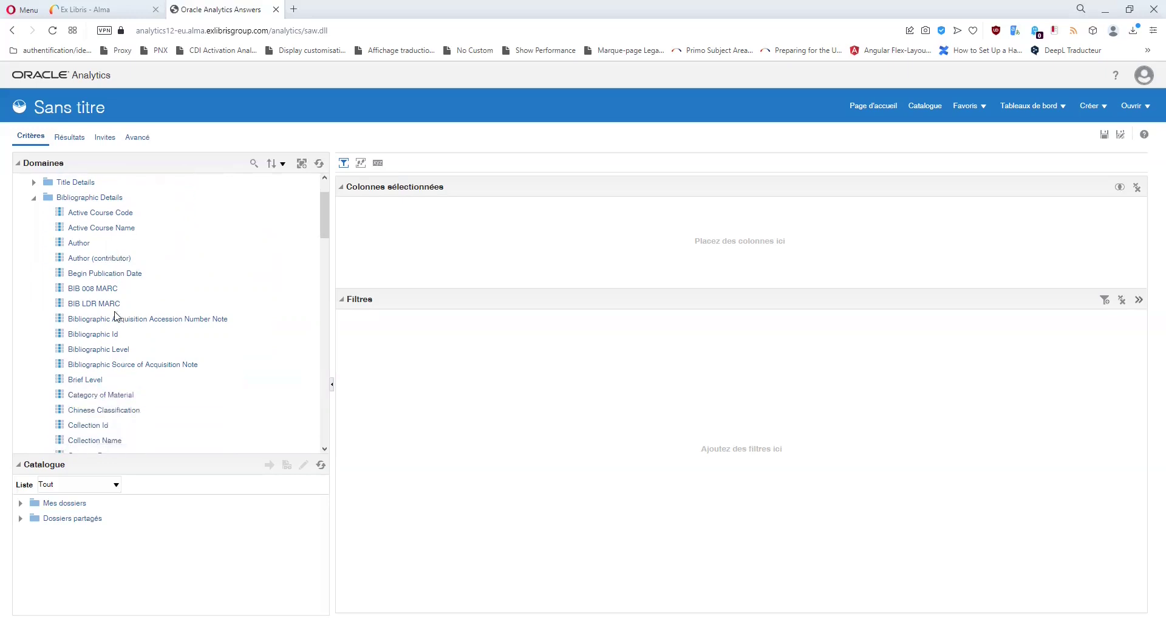
{"action": "scroll", "coordinate": [118, 316], "scroll_direction": "down", "scroll_amount": 15}
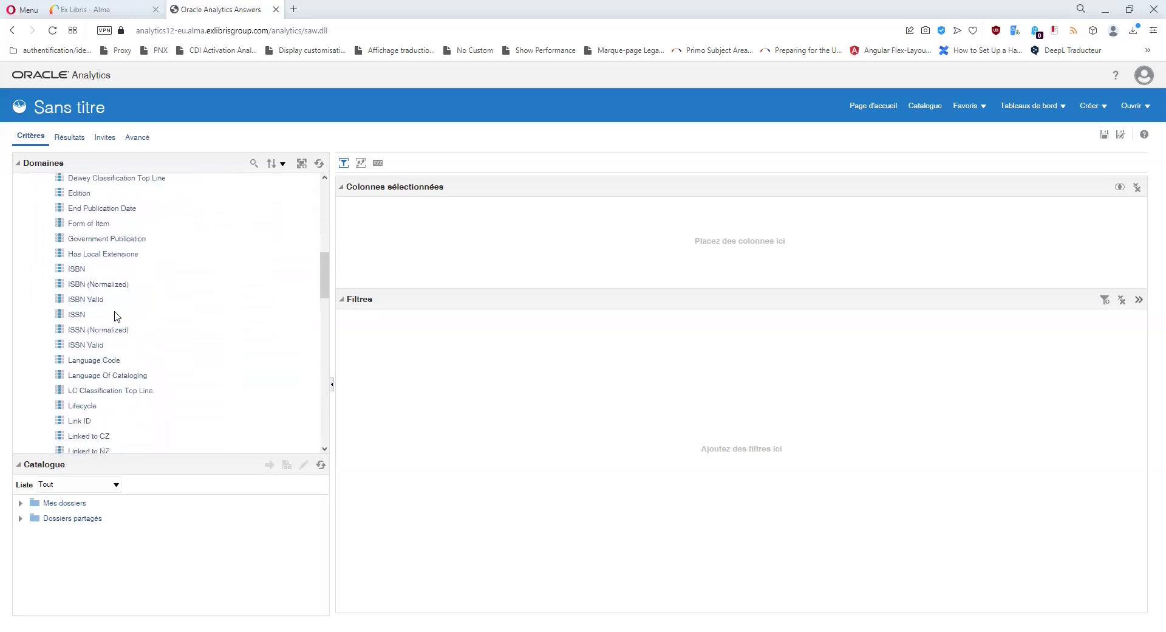
{"action": "scroll", "coordinate": [117, 316], "scroll_direction": "down", "scroll_amount": 5}
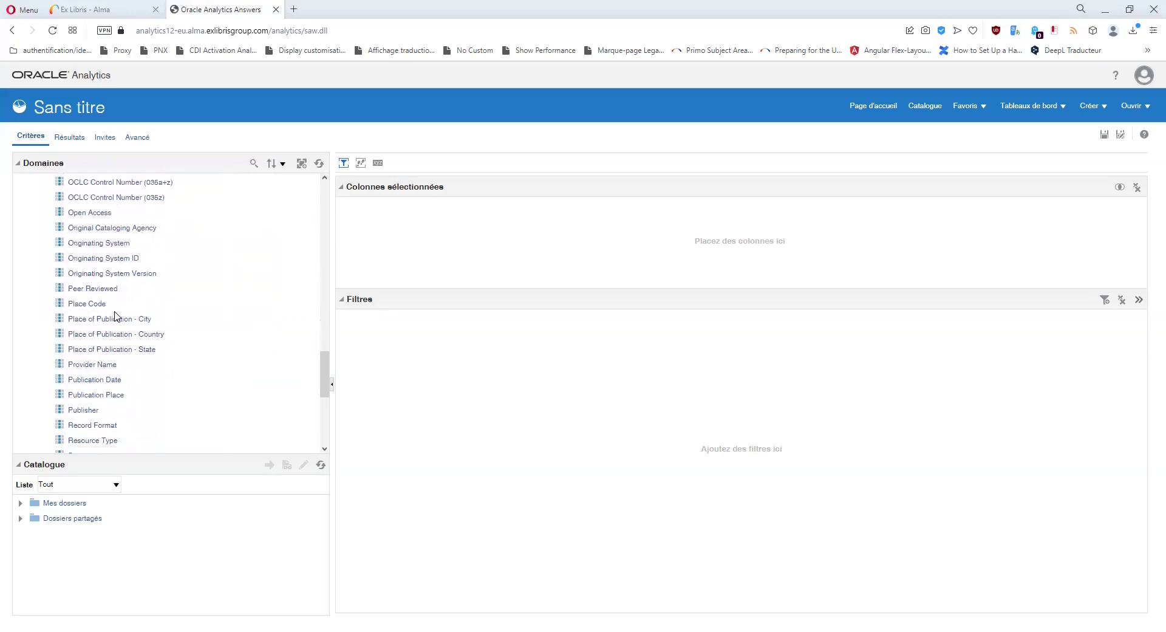
{"action": "scroll", "coordinate": [117, 315], "scroll_direction": "up", "scroll_amount": 10}
{"action": "scroll", "coordinate": [118, 316], "scroll_direction": "up", "scroll_amount": 17}
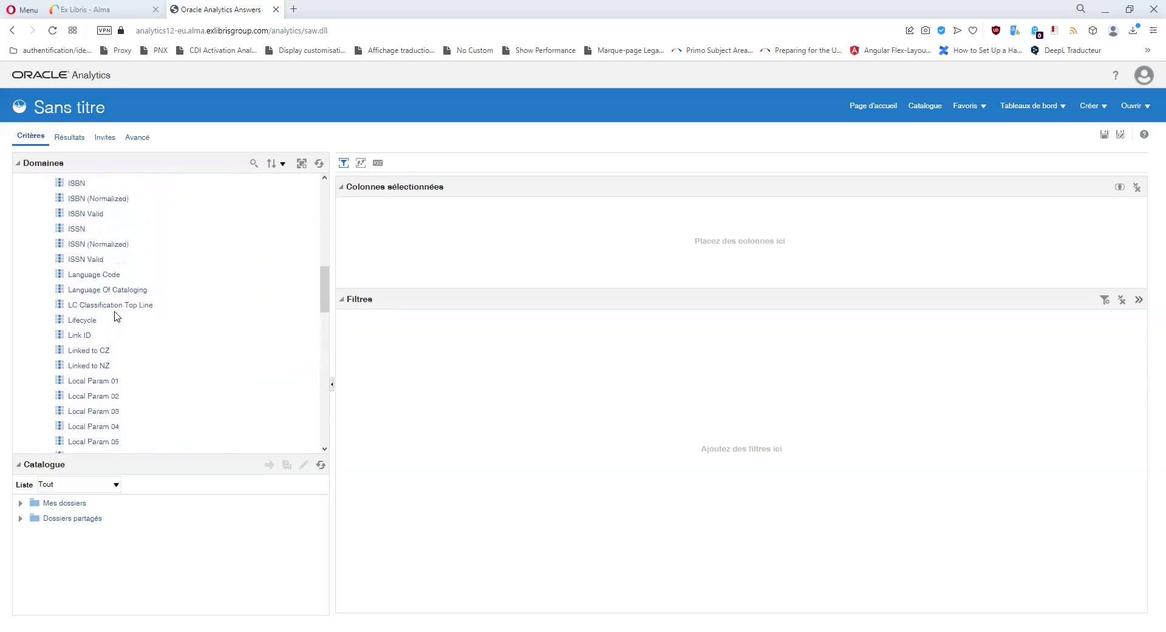
{"action": "left_click", "coordinate": [33, 258]}
Step: Reopen Title Details and examine the Has Active fields for digital representations, electronic collections, electronic portfolios and holdings records
{"action": "left_click", "coordinate": [34, 243]}
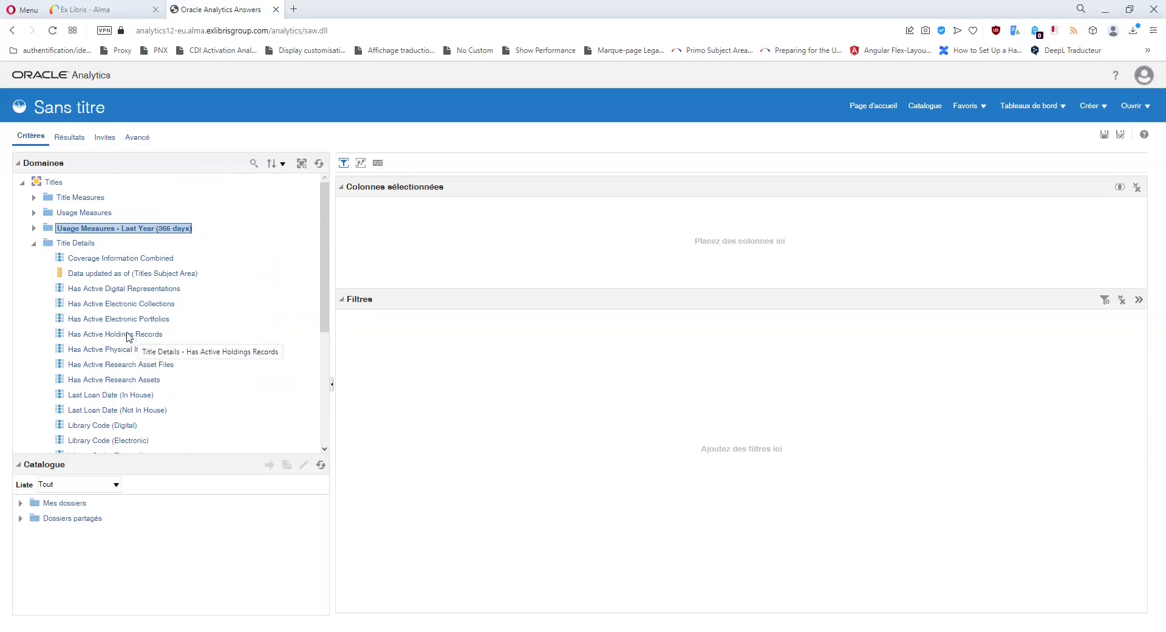
{"action": "left_click", "coordinate": [121, 305]}
{"action": "left_click", "coordinate": [115, 289]}
{"action": "left_click", "coordinate": [113, 304]}
{"action": "left_click", "coordinate": [111, 320]}
{"action": "left_click", "coordinate": [109, 335]}
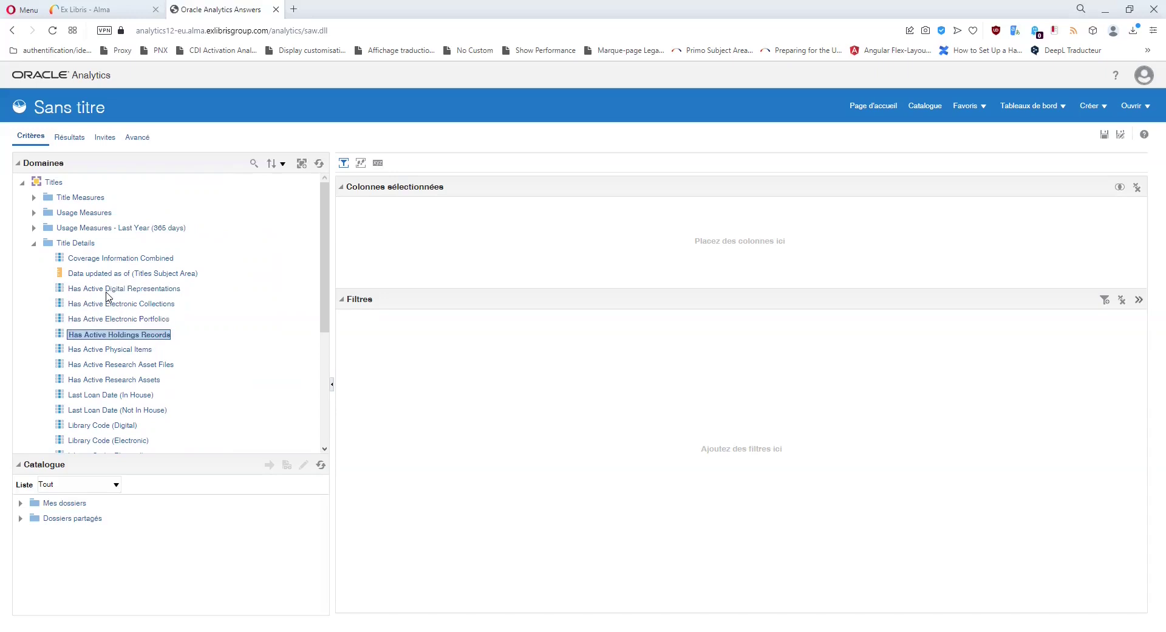
Step: Examine the Has Active fields from Electronic Collections through Physical Items in Title Details
{"action": "left_click", "coordinate": [108, 305]}
{"action": "left_click", "coordinate": [107, 320]}
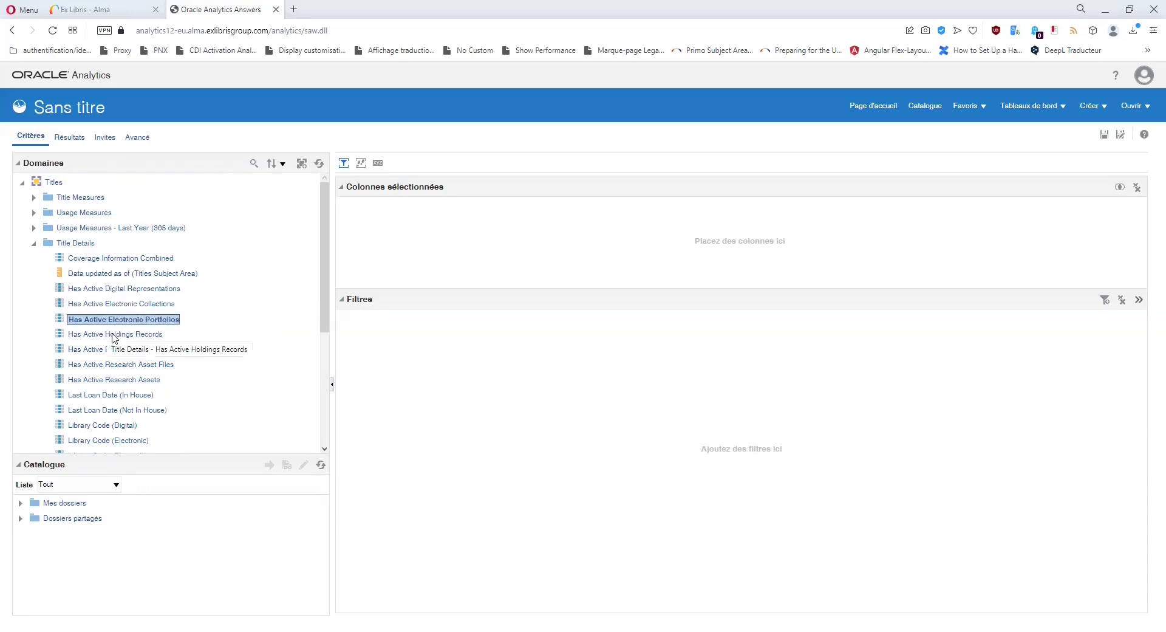
{"action": "left_click", "coordinate": [103, 334]}
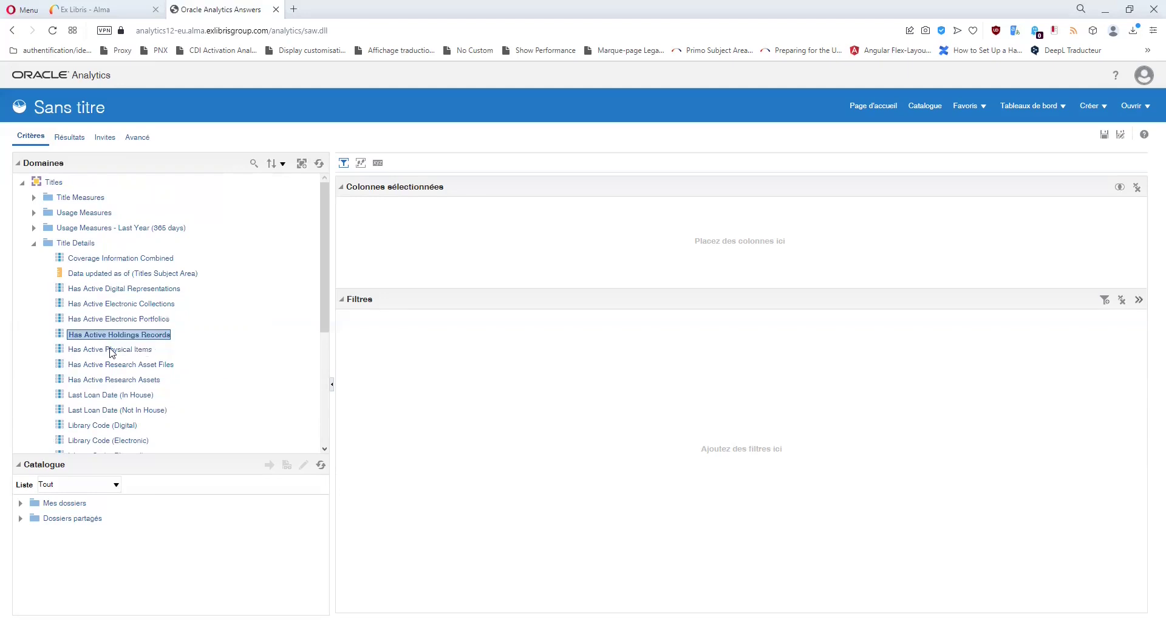
{"action": "left_click", "coordinate": [161, 351]}
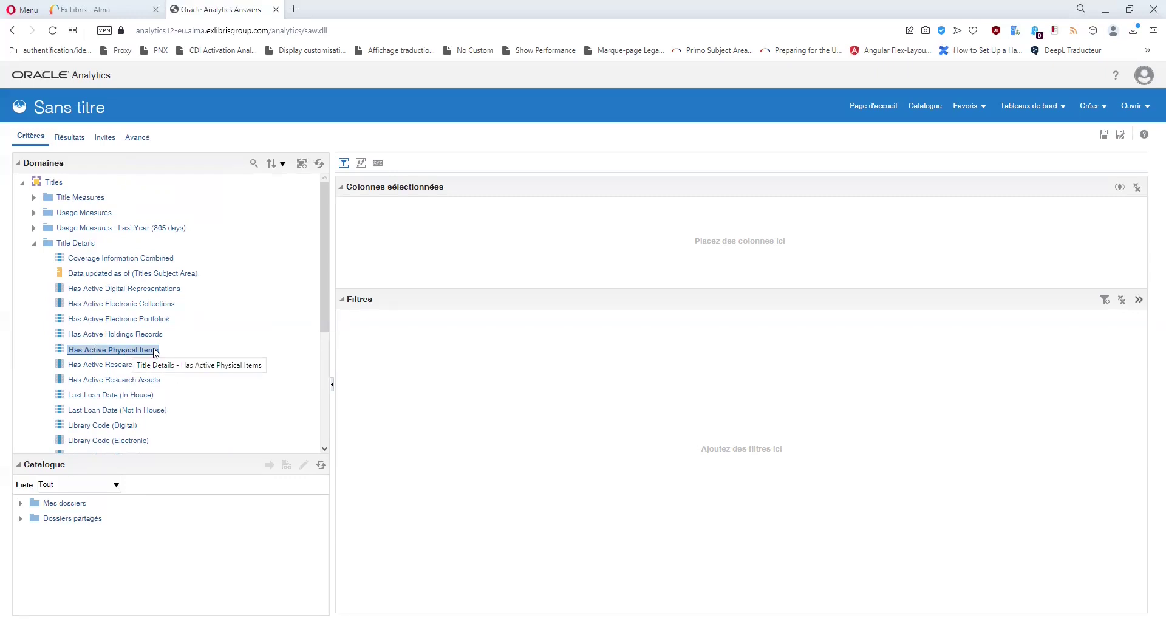
Step: Add Has Active Physical Items as a column and inspect its selectable filter values, closing the new filter without saving it
{"action": "left_click", "coordinate": [122, 304]}
{"action": "left_click", "coordinate": [130, 350]}
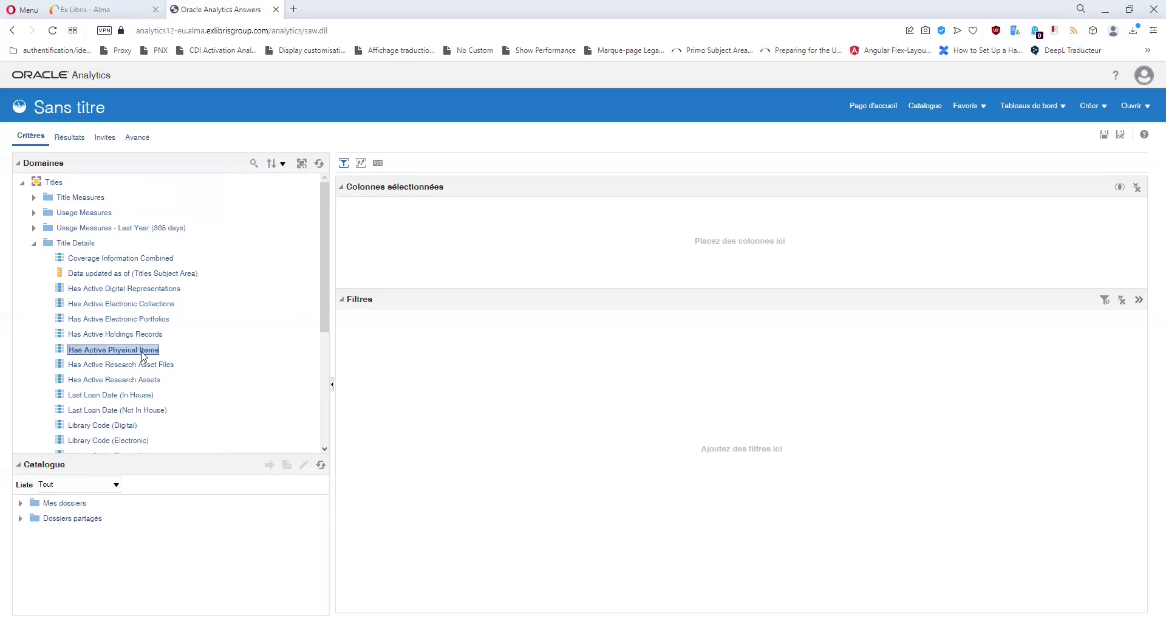
{"action": "left_click", "coordinate": [123, 321]}
{"action": "left_click", "coordinate": [122, 354]}
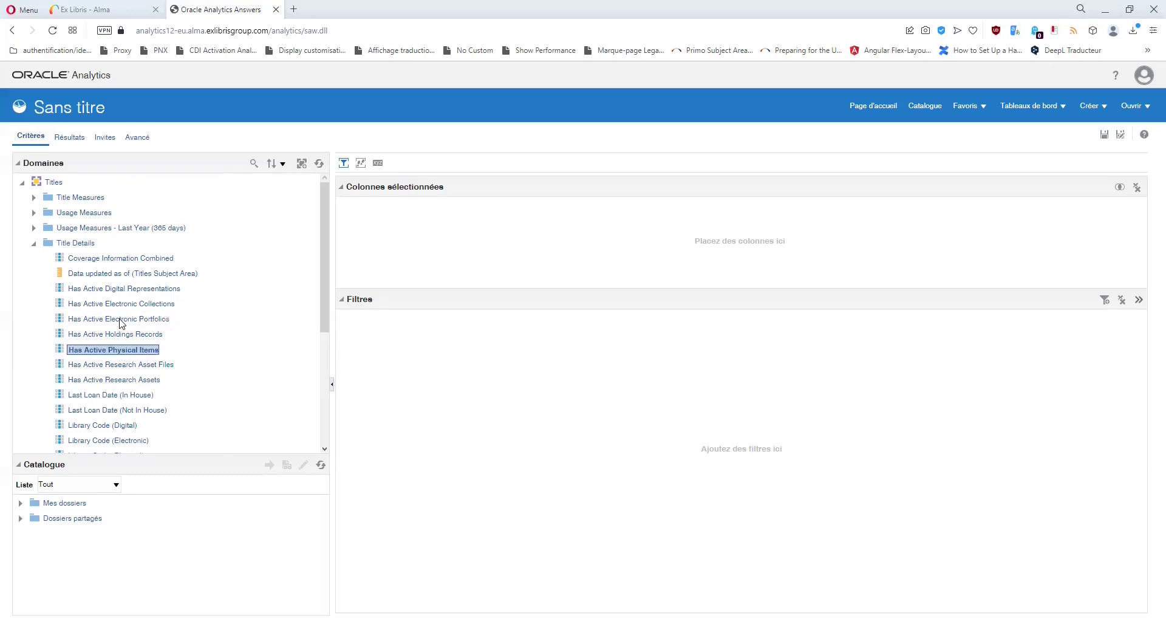
{"action": "double_click", "coordinate": [147, 351]}
{"action": "left_click", "coordinate": [449, 231]}
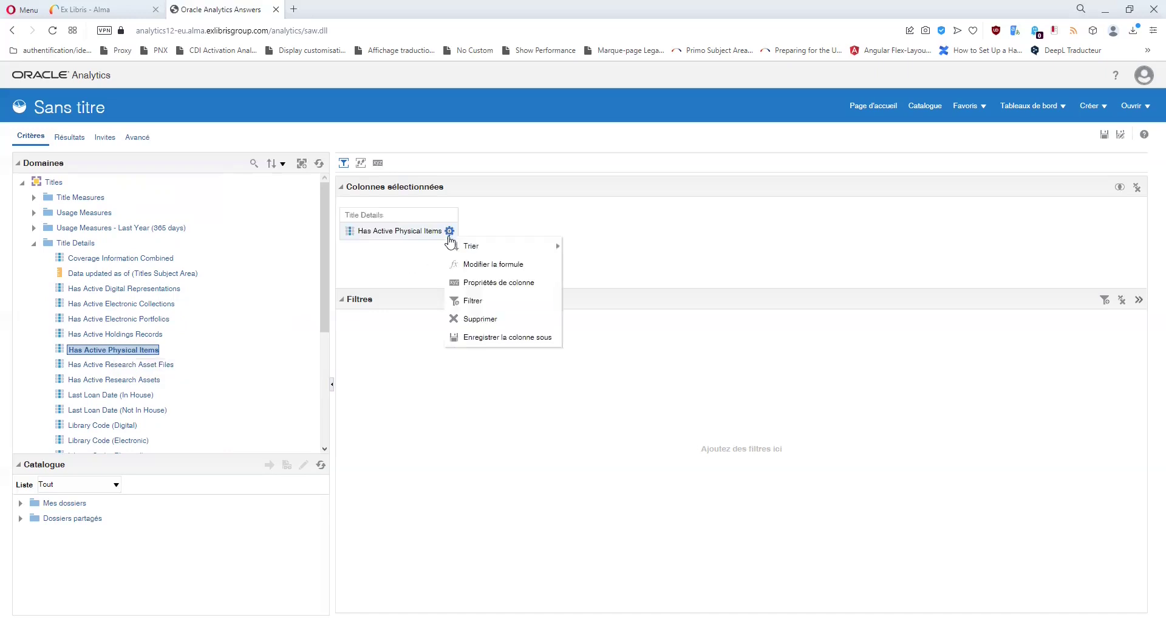
{"action": "left_click", "coordinate": [462, 300]}
{"action": "left_click", "coordinate": [698, 315]}
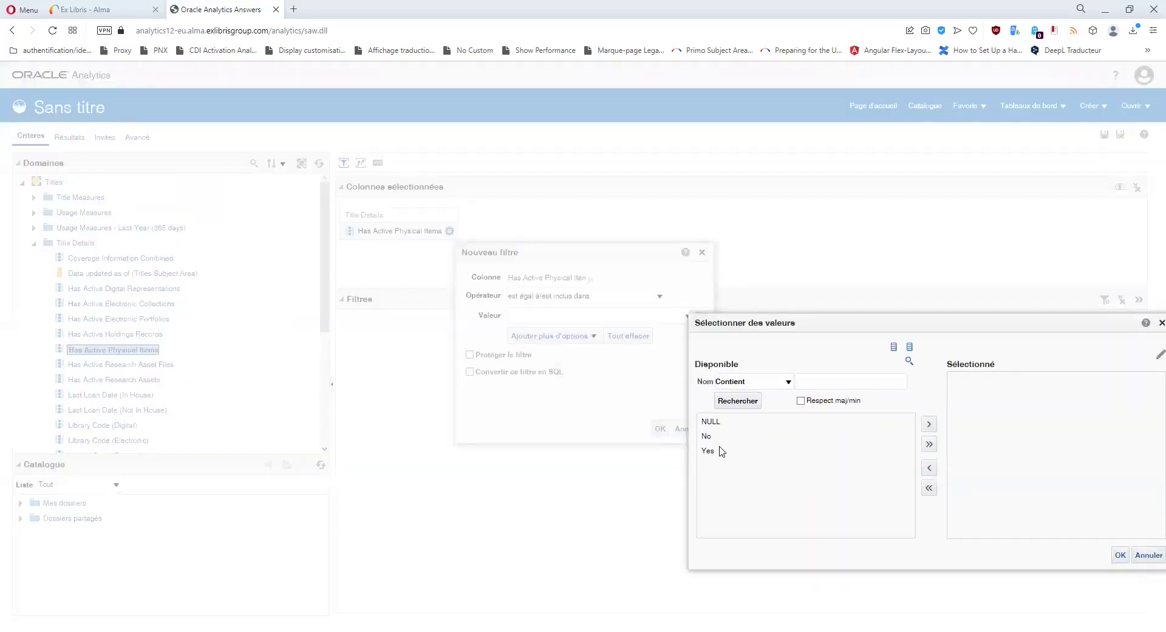
{"action": "left_click", "coordinate": [708, 449]}
{"action": "left_click", "coordinate": [1160, 323]}
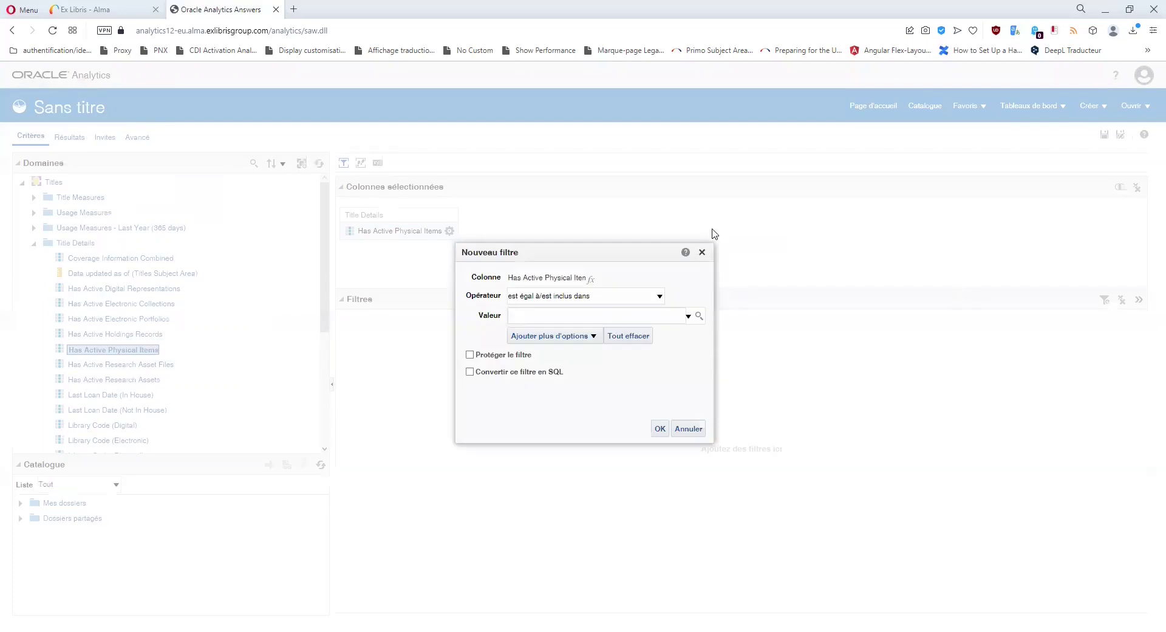
{"action": "left_click", "coordinate": [703, 254]}
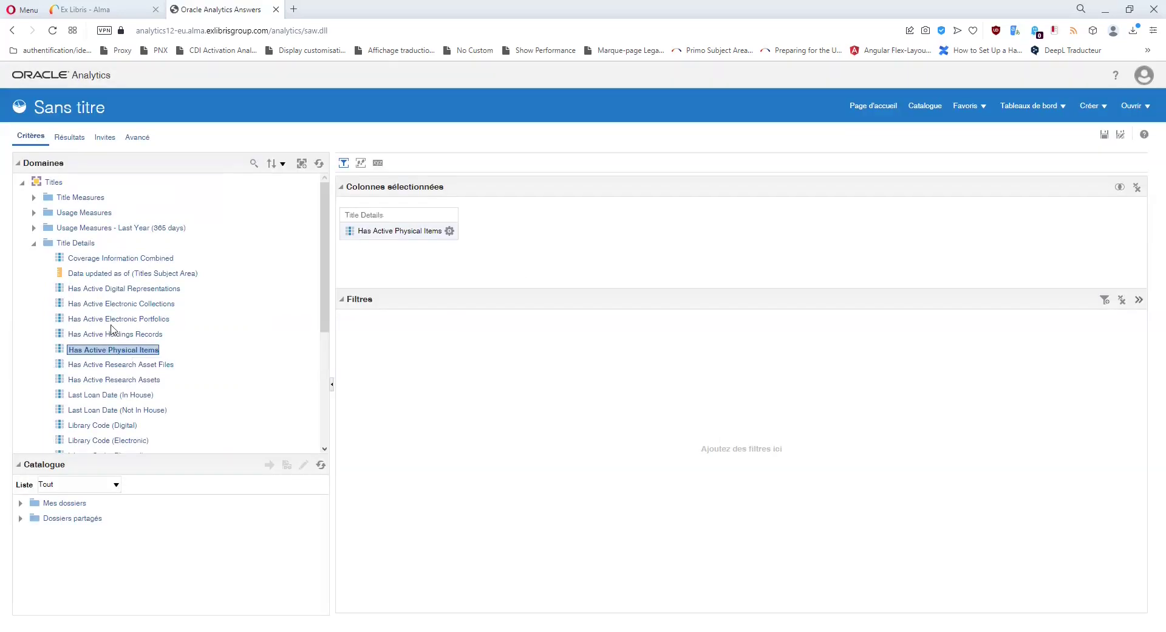
Step: Add the Has Active Electronic Portfolios column, and clear both Has Active columns from the analysis
{"action": "double_click", "coordinate": [119, 320]}
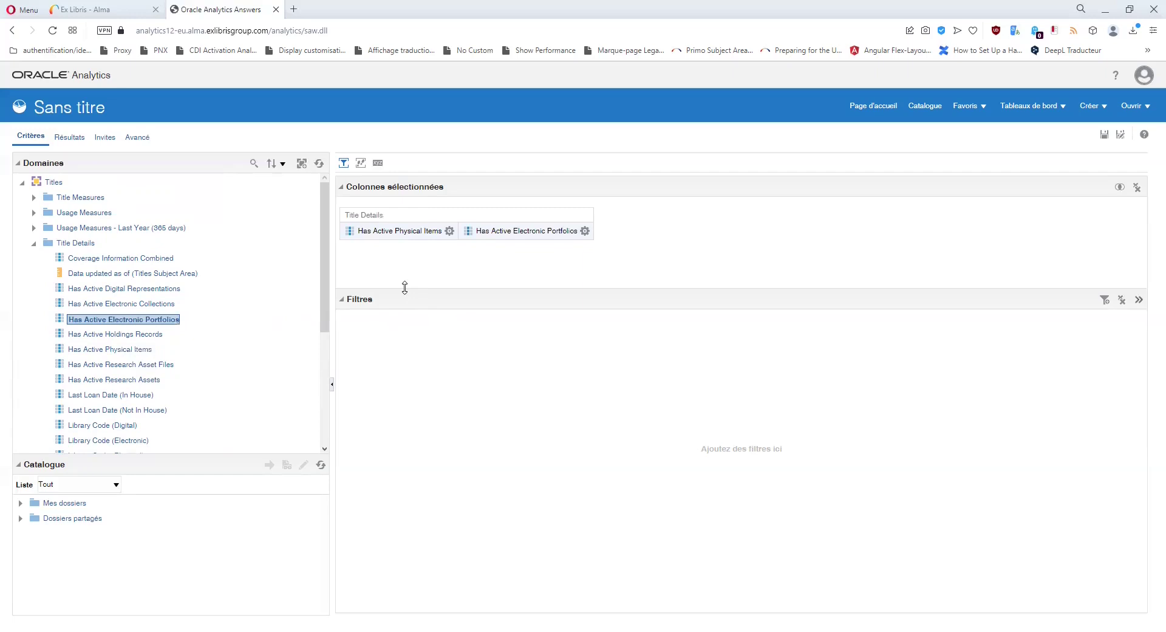
{"action": "left_click", "coordinate": [450, 231]}
{"action": "left_click", "coordinate": [477, 319]}
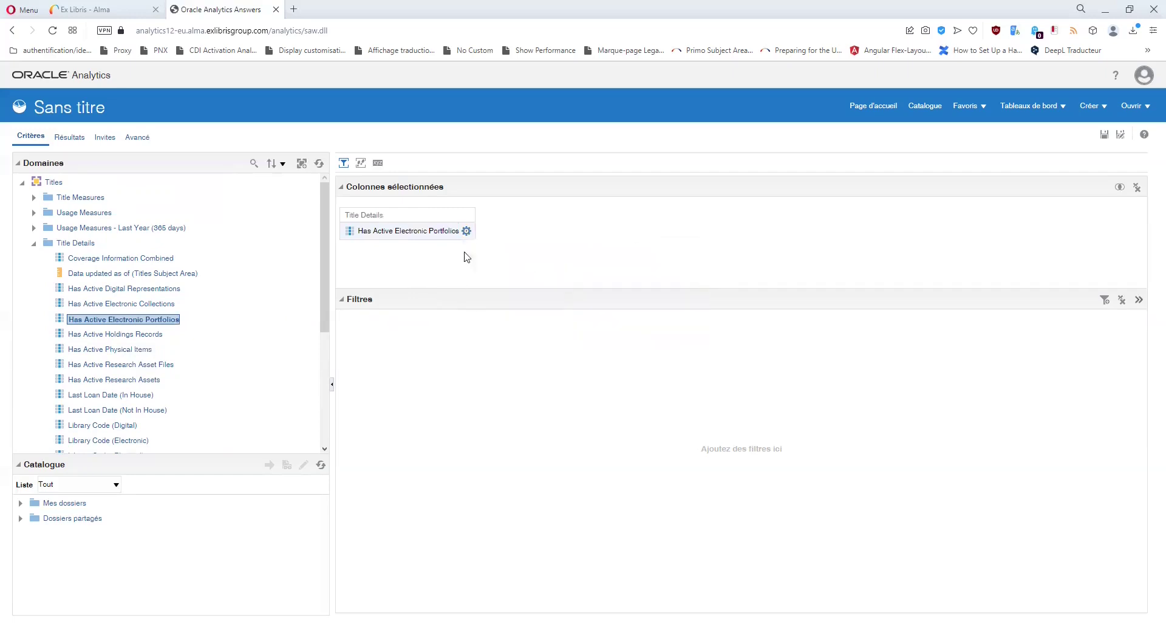
{"action": "left_click", "coordinate": [466, 231]}
{"action": "left_click", "coordinate": [473, 317]}
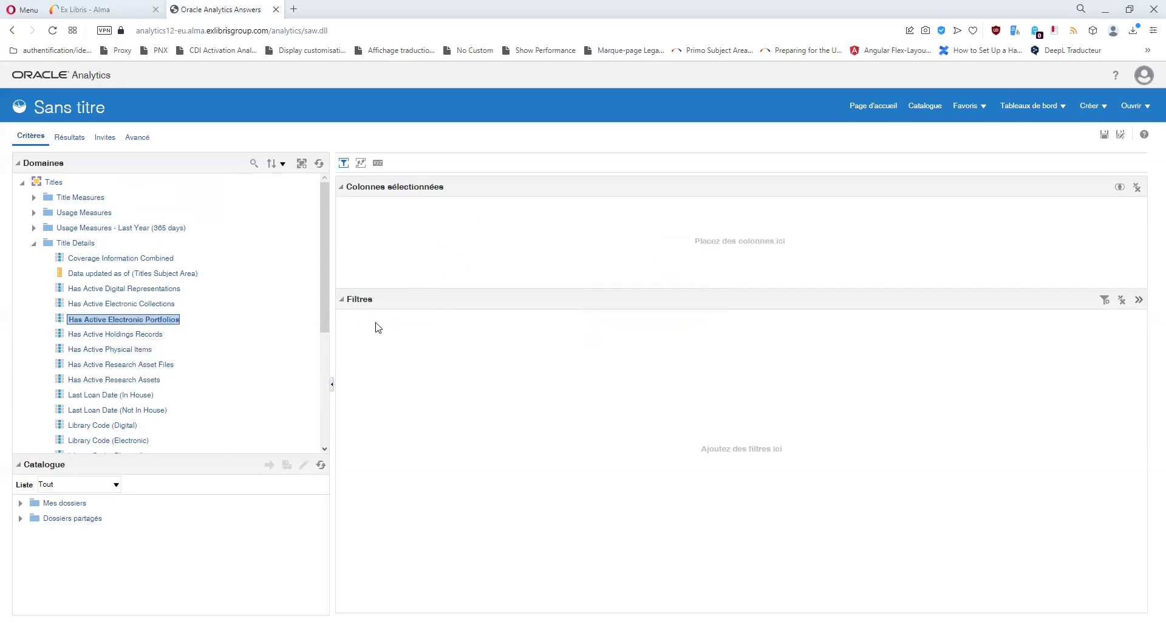
Step: Examine the holdings records and library code fields in Title Details, and collapse the folder
{"action": "left_click", "coordinate": [107, 335]}
{"action": "scroll", "coordinate": [244, 310], "scroll_direction": "down", "scroll_amount": 4}
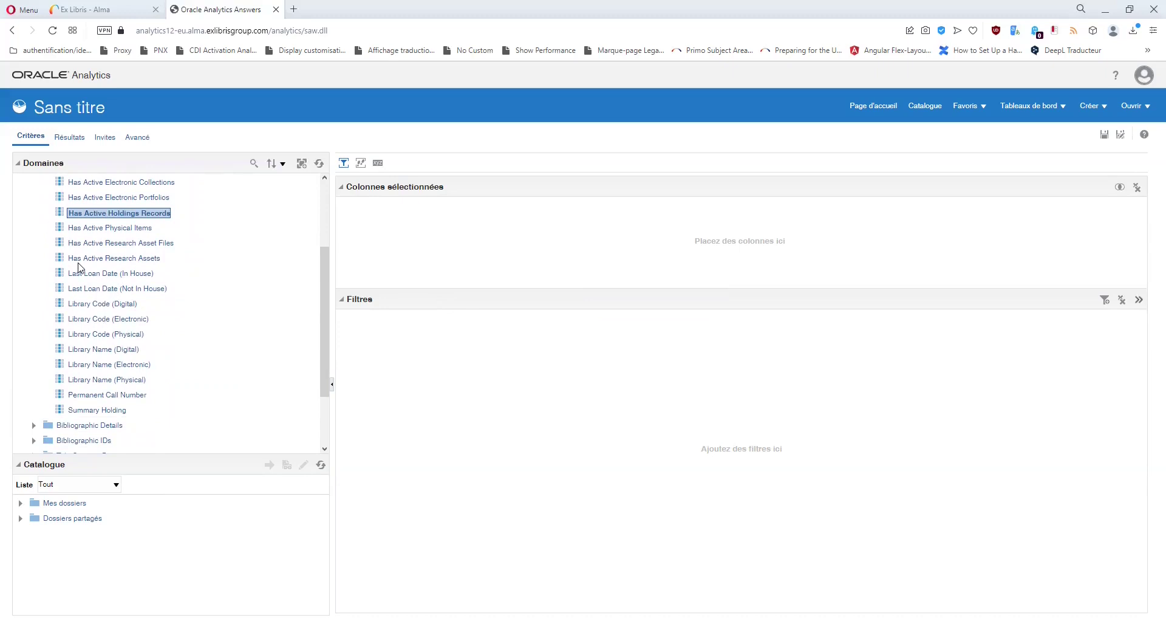
{"action": "left_click", "coordinate": [92, 320]}
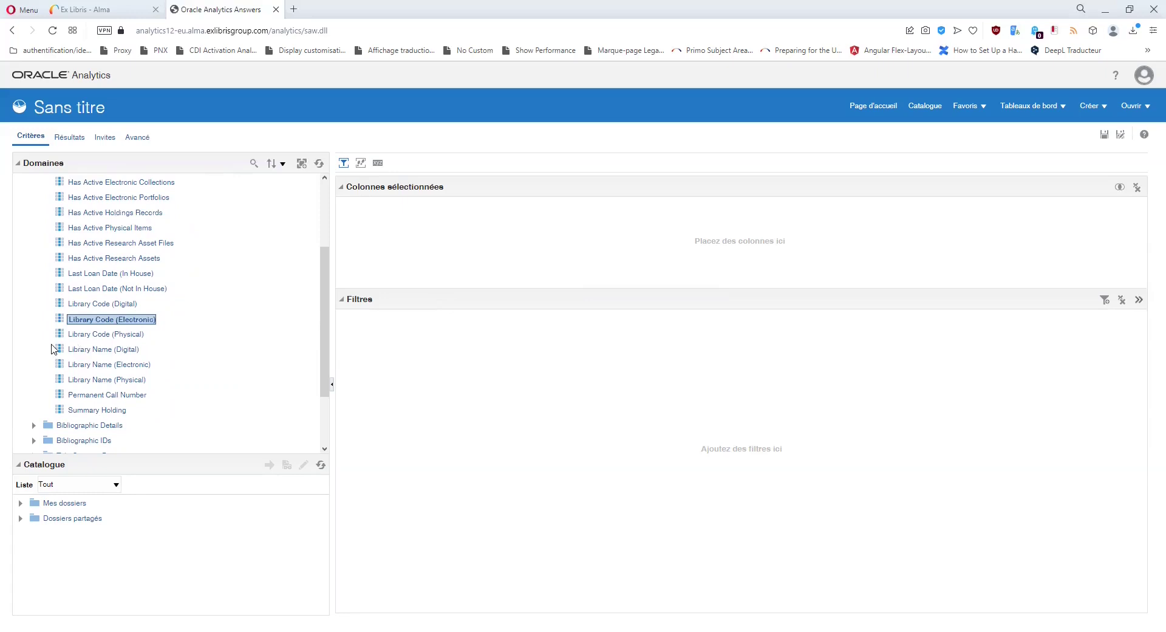
{"action": "scroll", "coordinate": [92, 326], "scroll_direction": "up", "scroll_amount": 3}
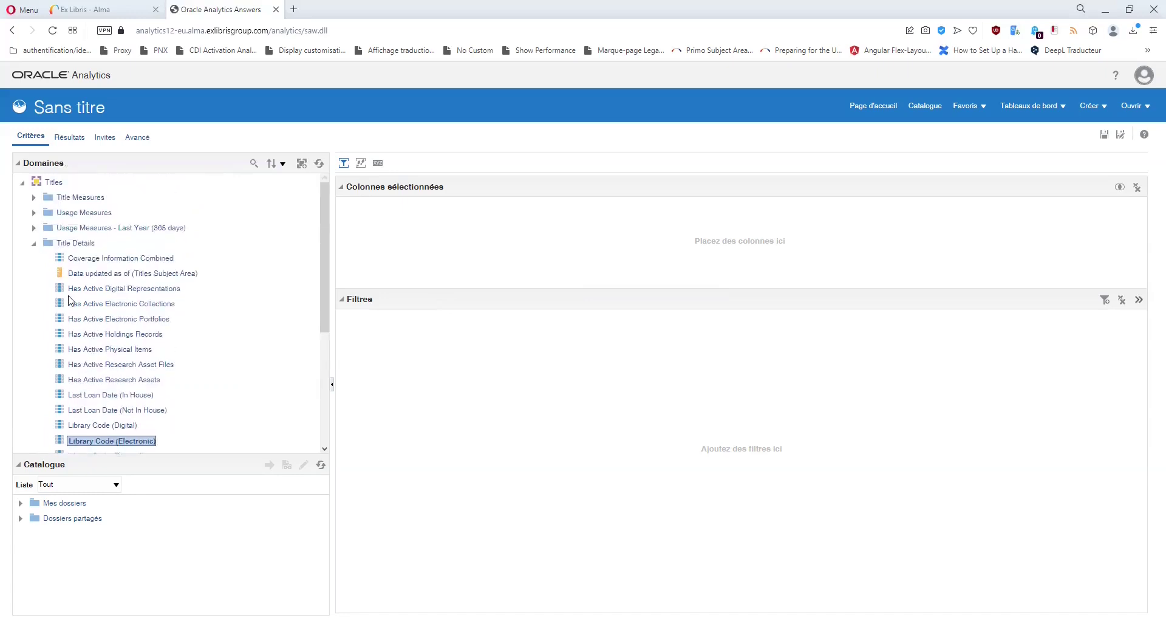
{"action": "left_click", "coordinate": [34, 244]}
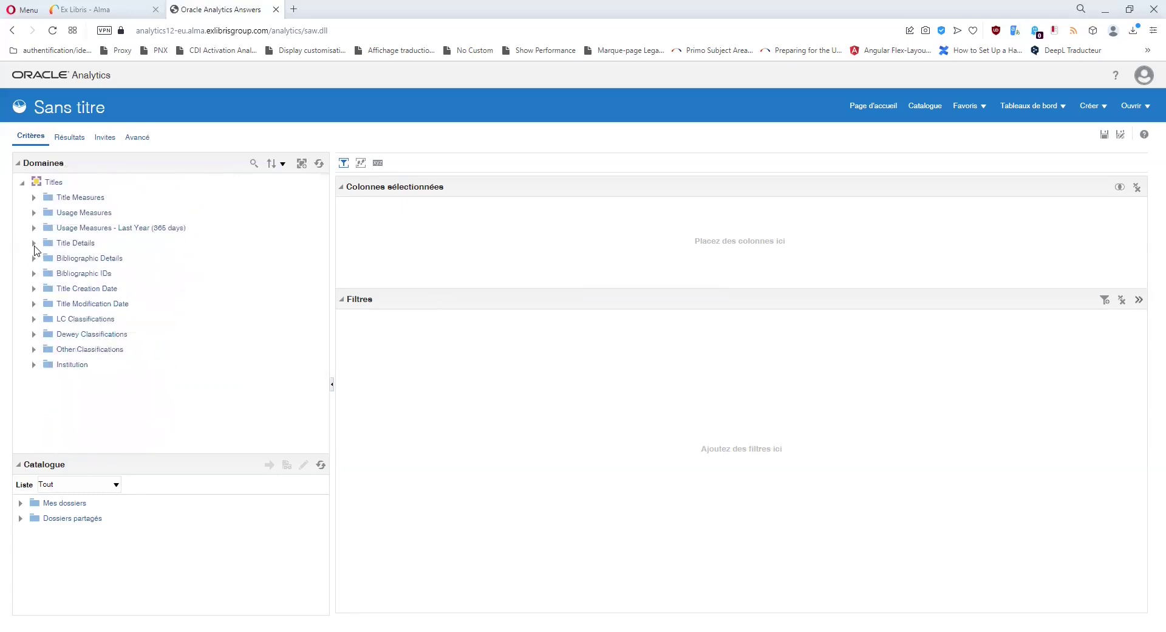
Step: Expand Bibliographic Details, browse its fields, and examine the Local Param 01, 02 and 03 fields
{"action": "left_click", "coordinate": [34, 259]}
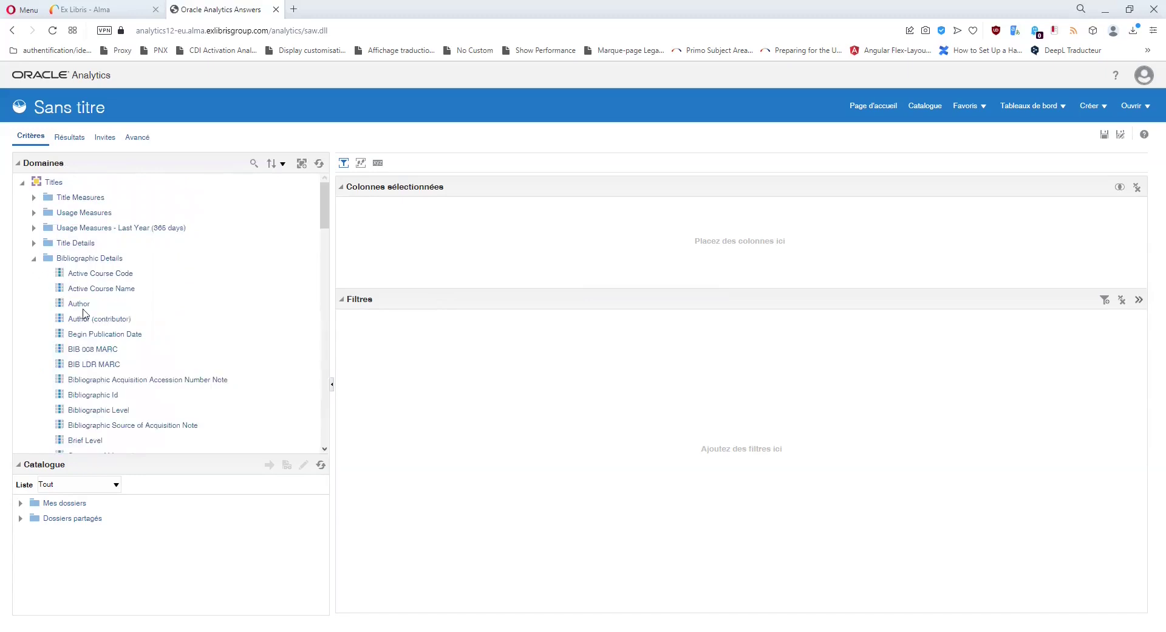
{"action": "scroll", "coordinate": [158, 334], "scroll_direction": "down", "scroll_amount": 10}
{"action": "scroll", "coordinate": [161, 336], "scroll_direction": "down", "scroll_amount": 10}
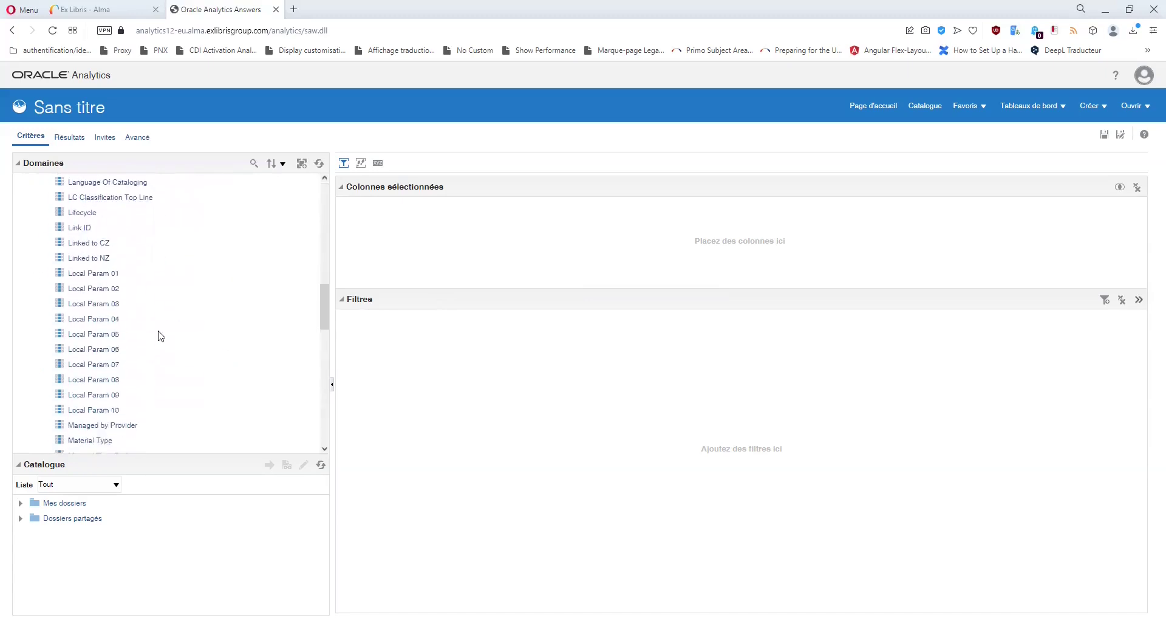
{"action": "scroll", "coordinate": [161, 336], "scroll_direction": "down", "scroll_amount": 10}
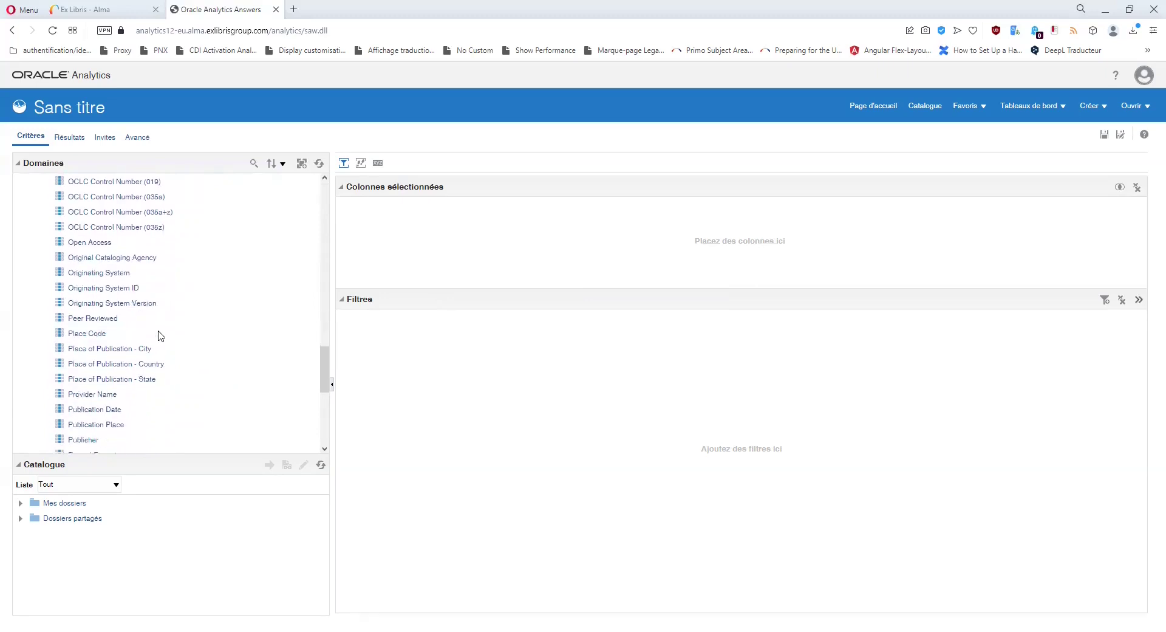
{"action": "scroll", "coordinate": [160, 336], "scroll_direction": "up", "scroll_amount": 10}
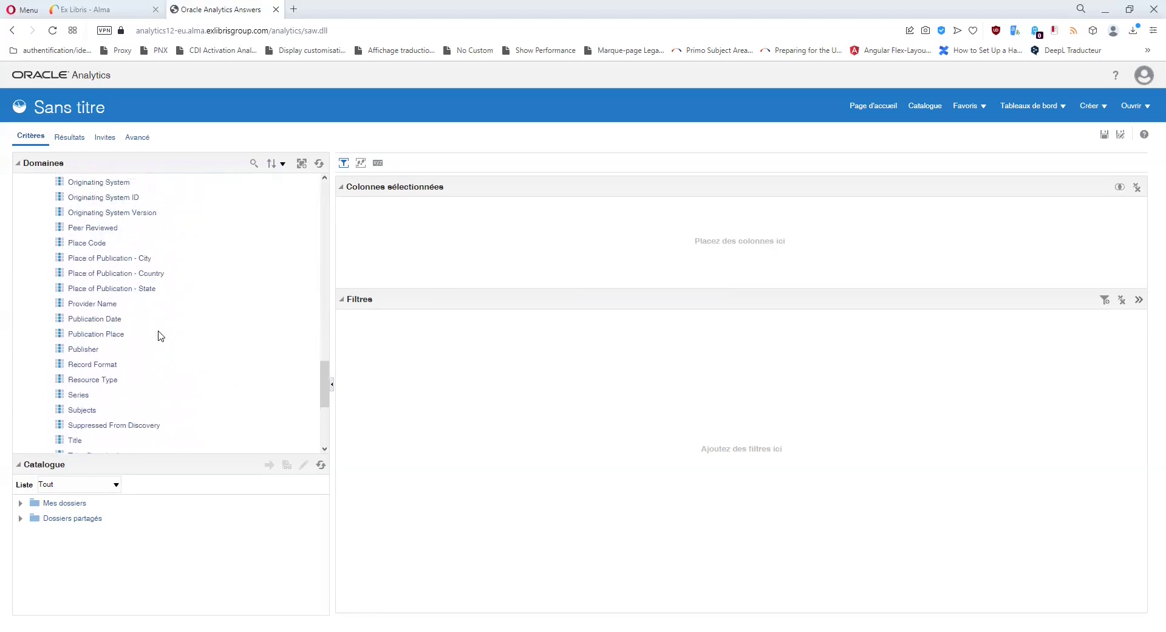
{"action": "scroll", "coordinate": [160, 336], "scroll_direction": "up", "scroll_amount": 3}
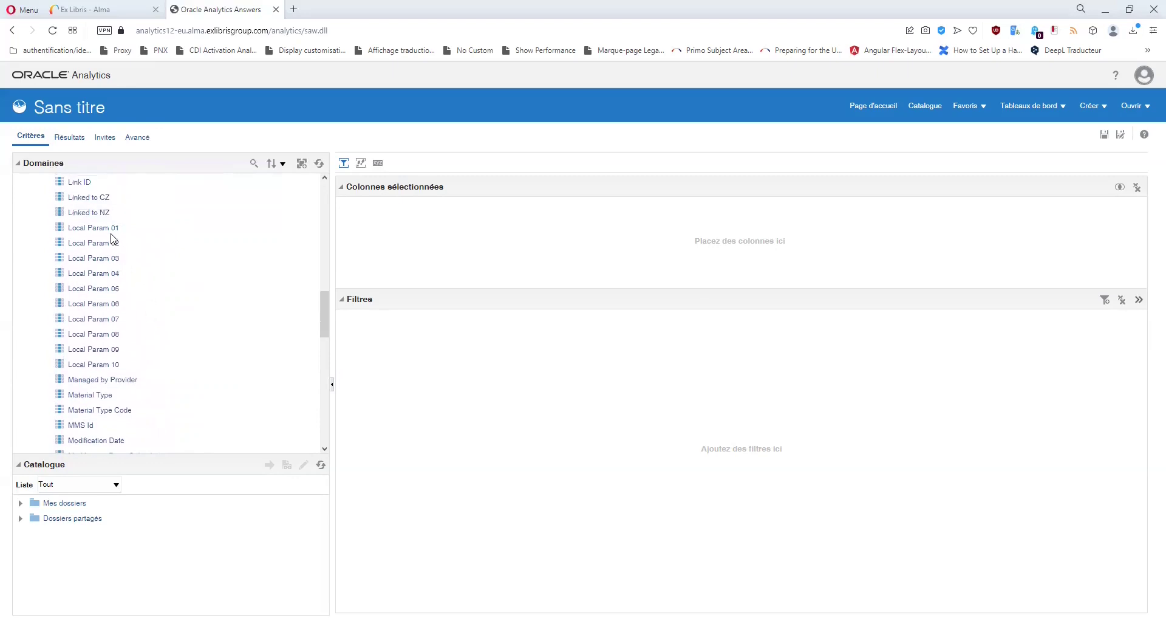
{"action": "left_click", "coordinate": [109, 244]}
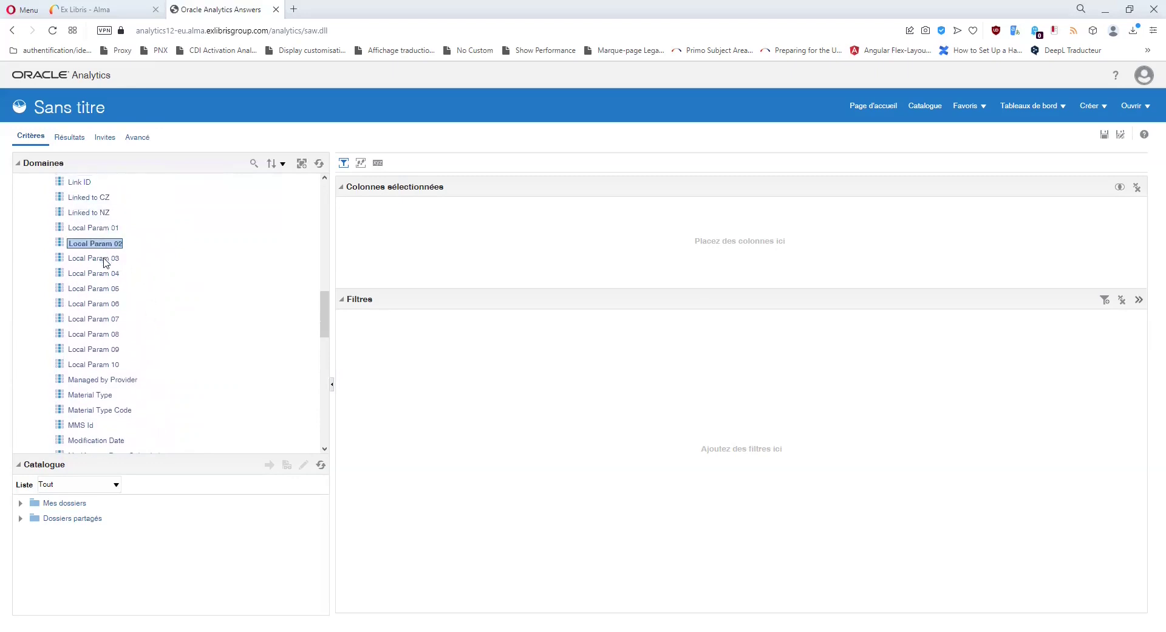
{"action": "left_click", "coordinate": [107, 258]}
{"action": "left_click", "coordinate": [101, 230]}
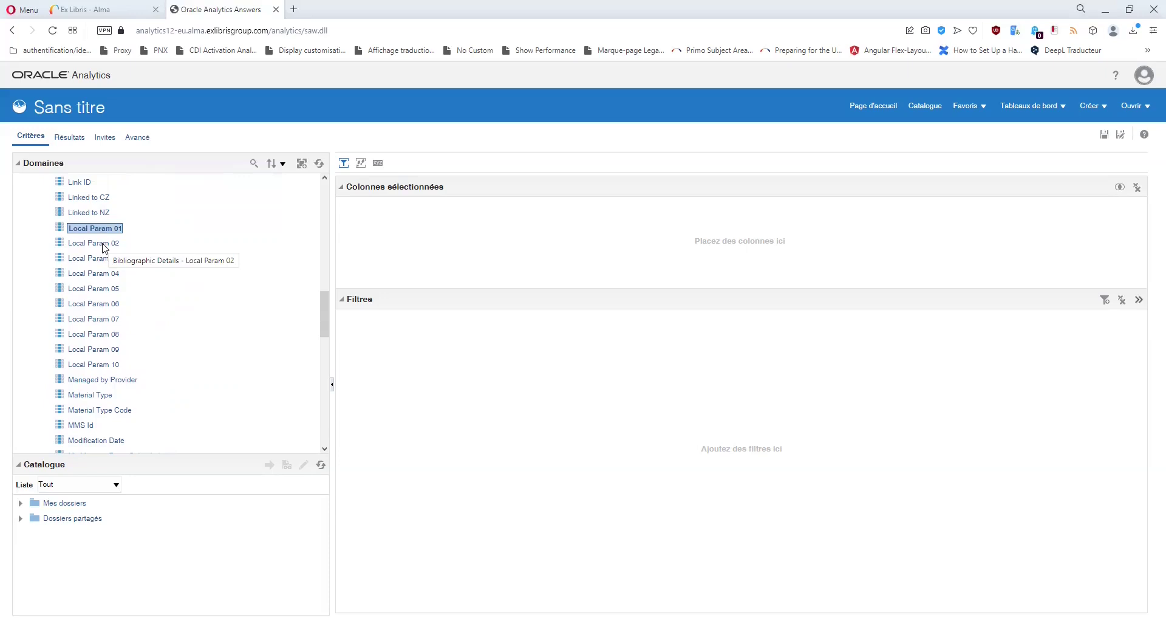
{"action": "left_click", "coordinate": [103, 244]}
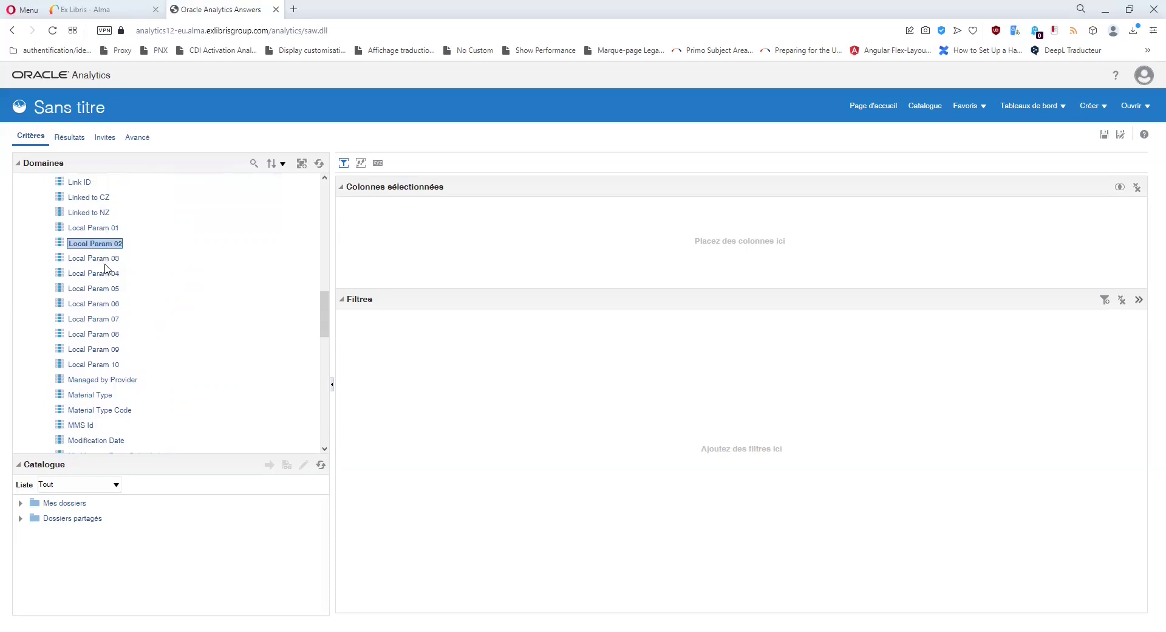
{"action": "left_click", "coordinate": [105, 229]}
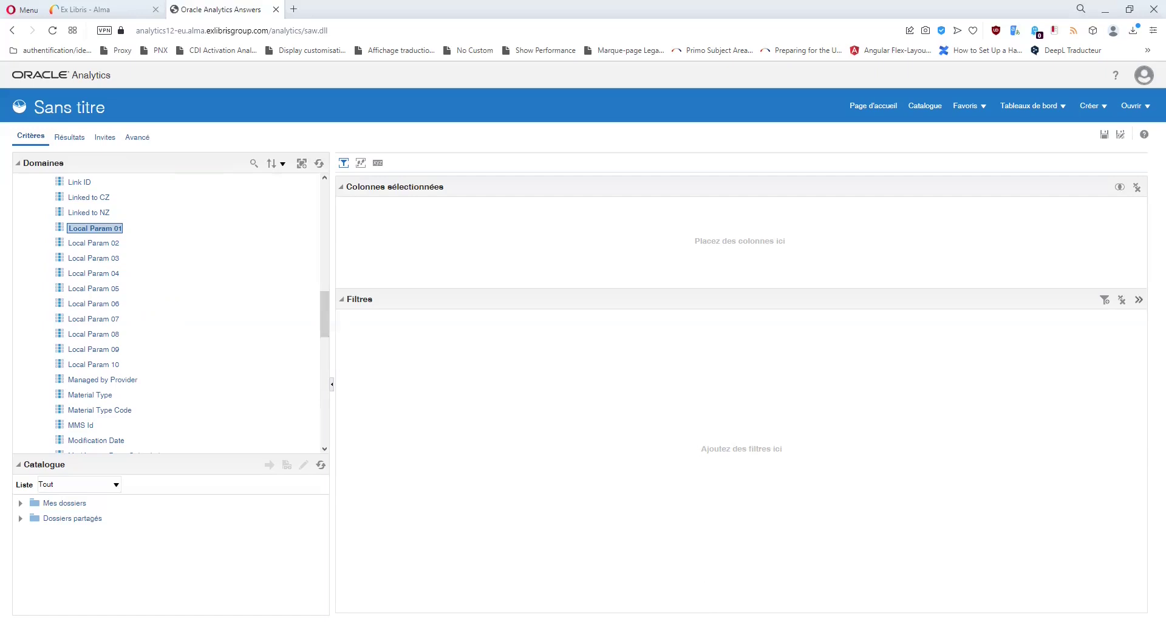
Step: Add Local Param 01 as a column and inspect its selectable filter values, closing the new filter without saving it
{"action": "double_click", "coordinate": [95, 228]}
{"action": "left_click", "coordinate": [416, 231]}
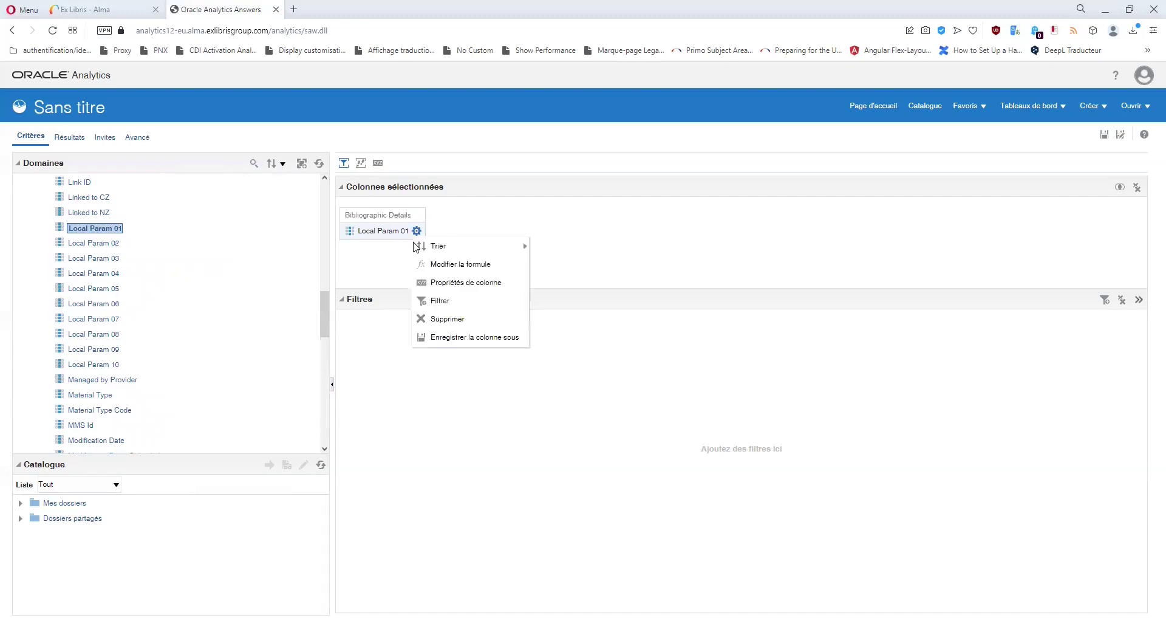
{"action": "left_click", "coordinate": [453, 300]}
{"action": "left_click", "coordinate": [695, 315]}
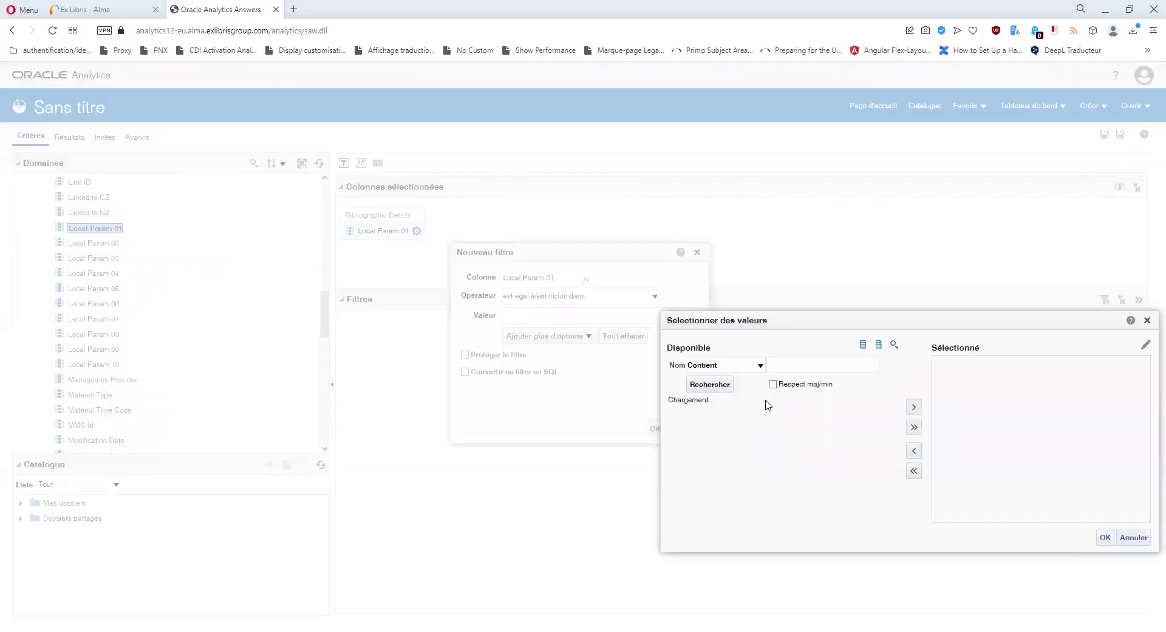
{"action": "left_click", "coordinate": [714, 419]}
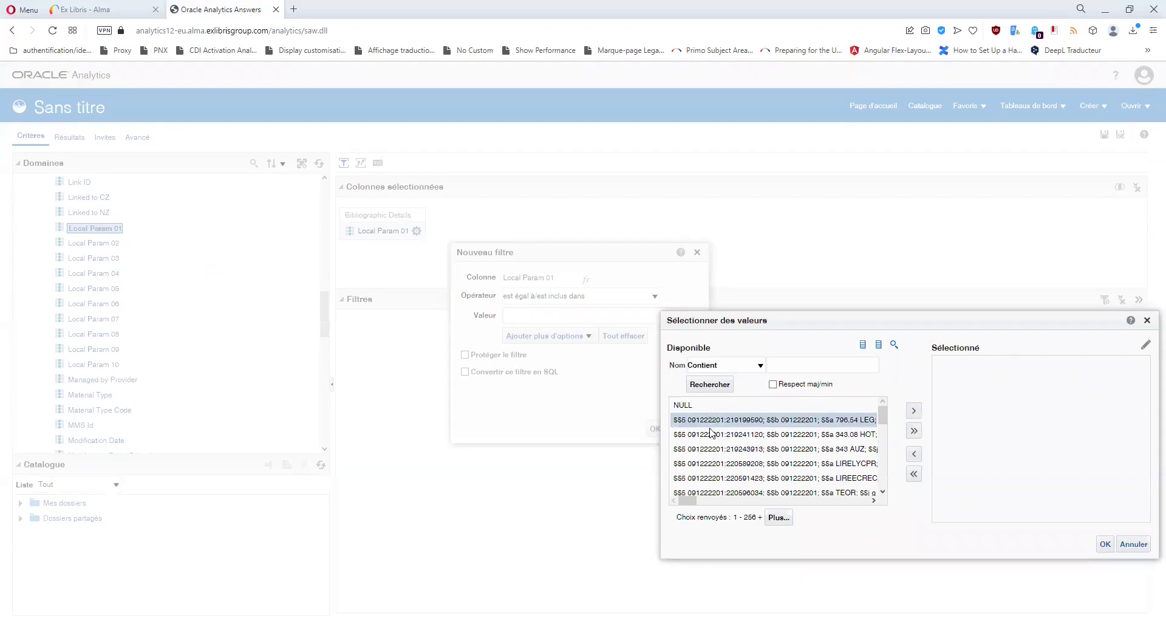
{"action": "left_click_drag", "start_coordinate": [717, 436], "coordinate": [712, 483]}
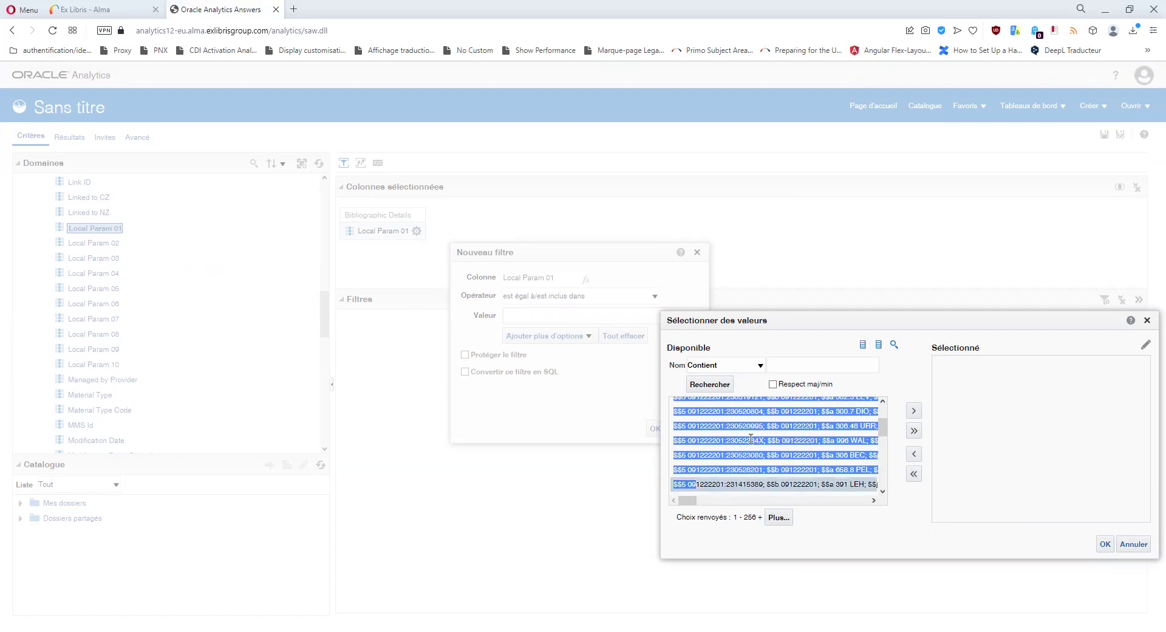
{"action": "left_click", "coordinate": [1148, 320]}
{"action": "left_click", "coordinate": [698, 253]}
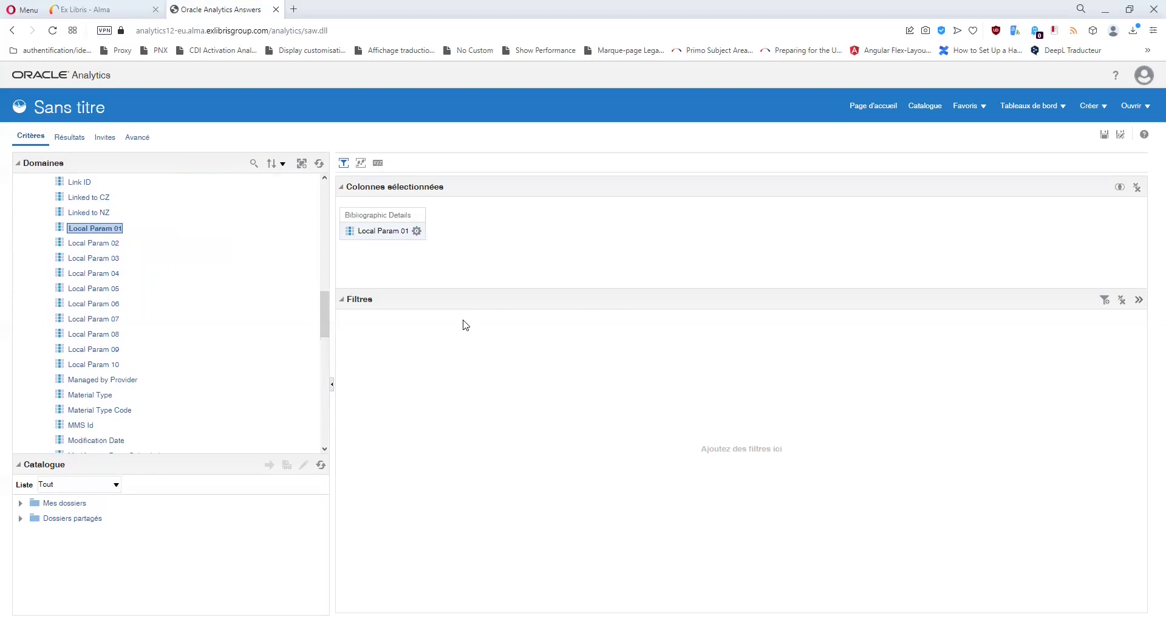
Step: Add Local Param 02 as a column and inspect its selectable filter values, discarding the new filter
{"action": "double_click", "coordinate": [110, 244]}
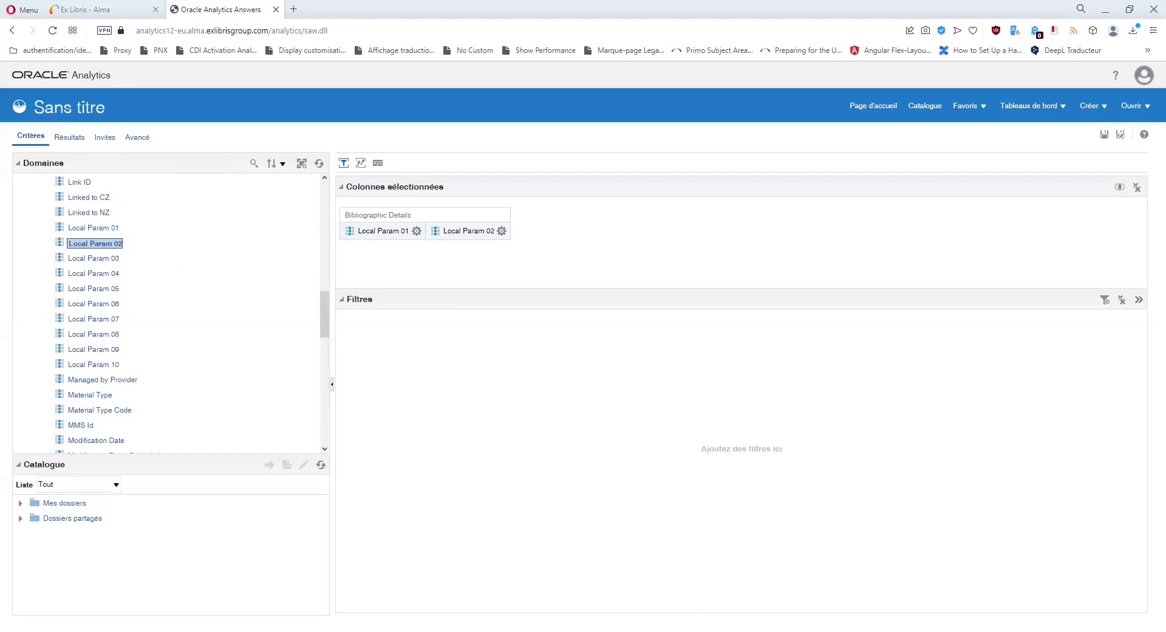
{"action": "left_click", "coordinate": [502, 231]}
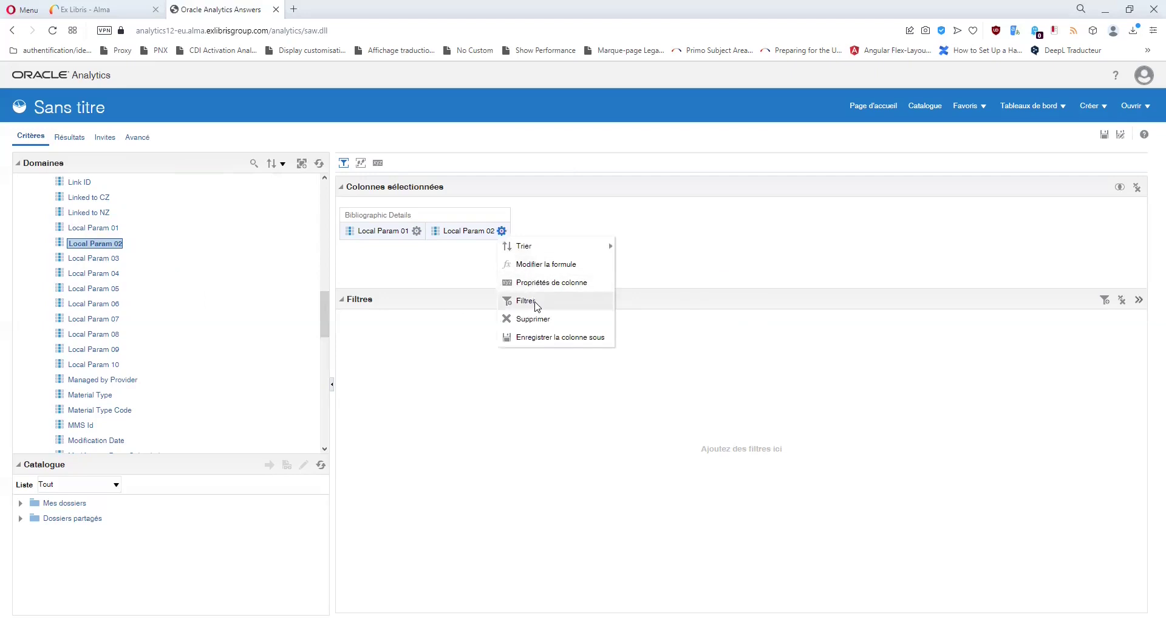
{"action": "left_click", "coordinate": [537, 302]}
{"action": "left_click", "coordinate": [695, 316]}
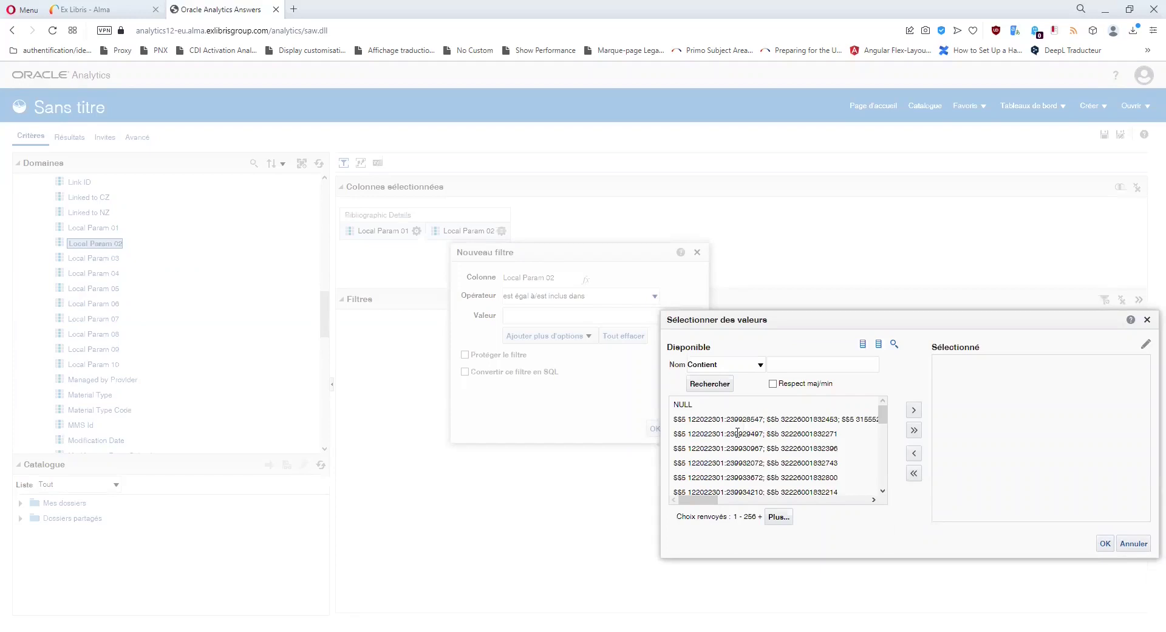
{"action": "scroll", "coordinate": [737, 432], "scroll_direction": "down", "scroll_amount": 5}
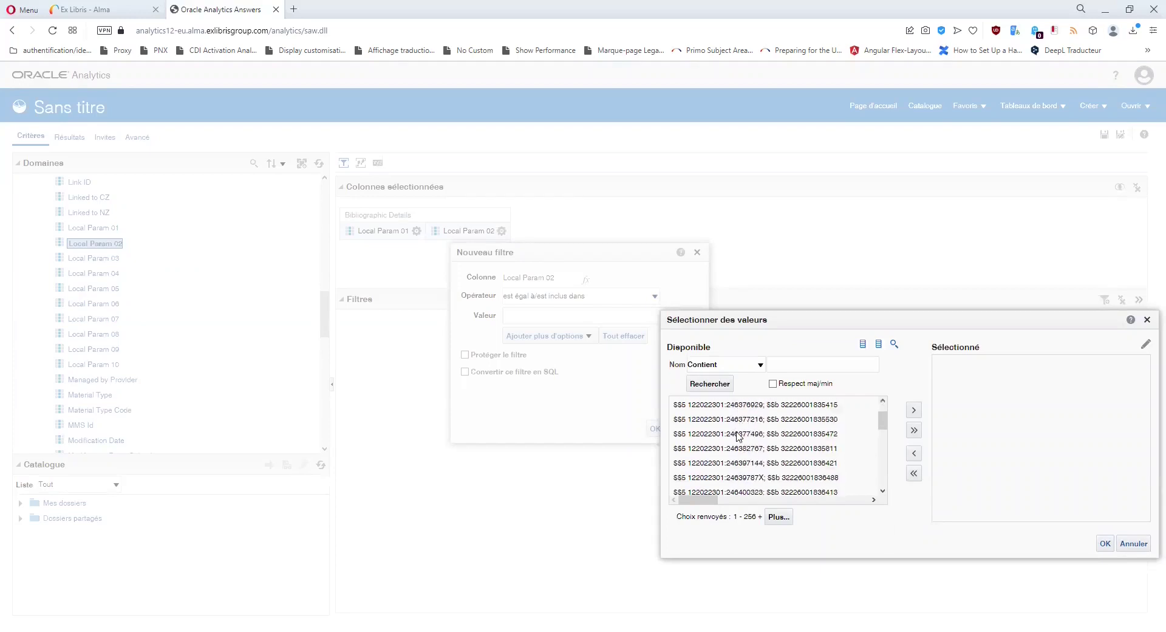
{"action": "scroll", "coordinate": [737, 433], "scroll_direction": "down", "scroll_amount": 3}
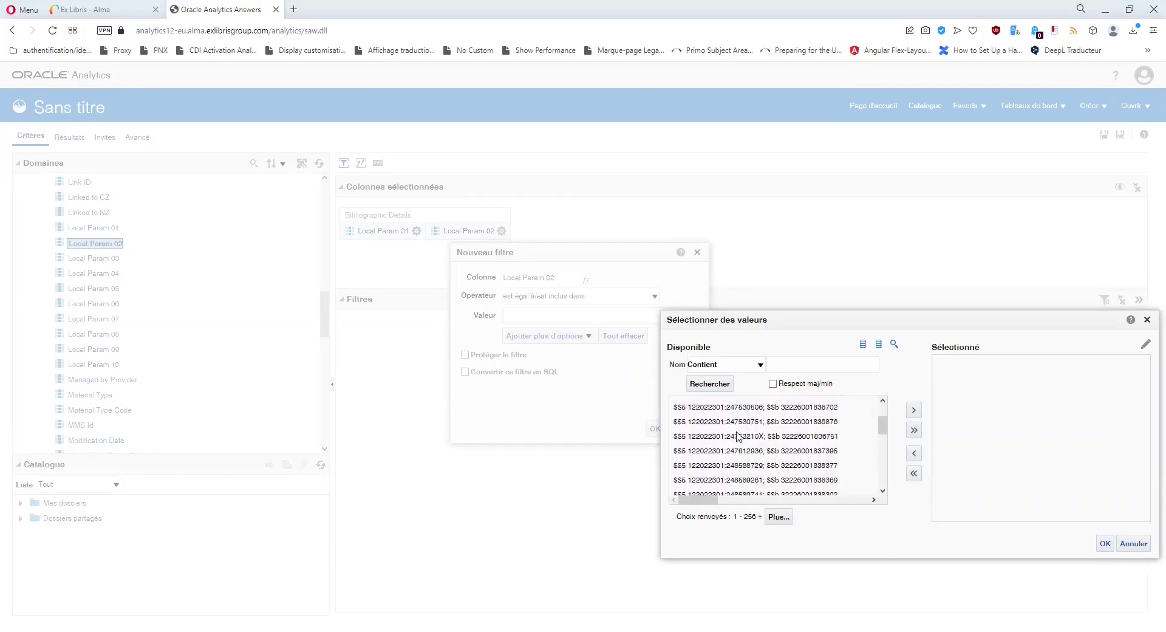
{"action": "left_click", "coordinate": [1148, 321]}
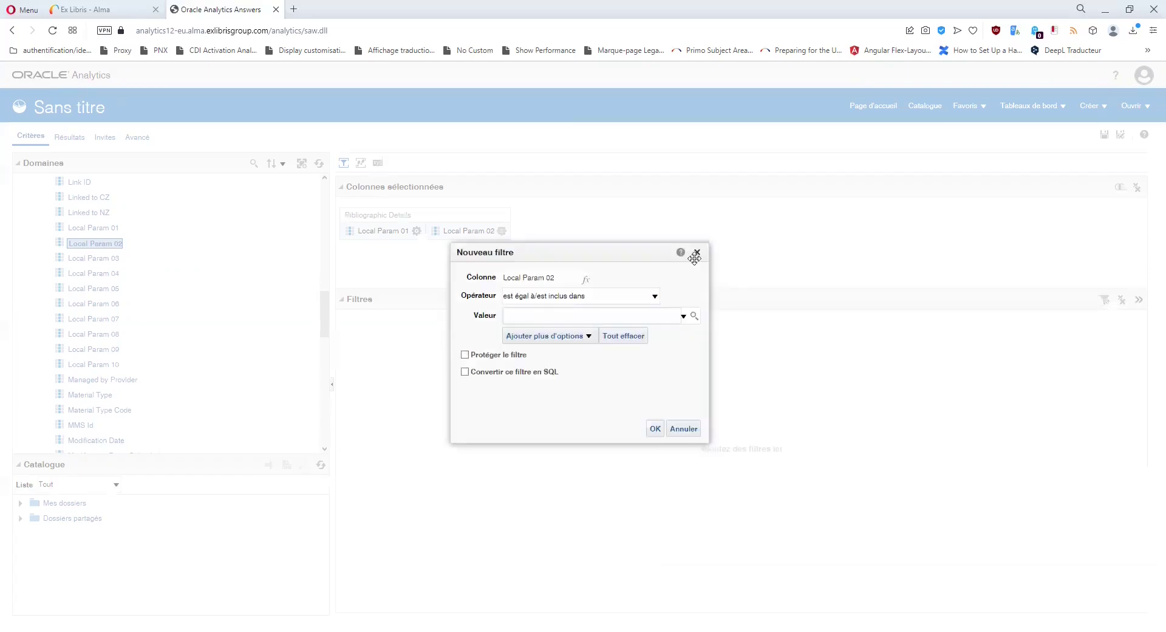
{"action": "left_click", "coordinate": [697, 252]}
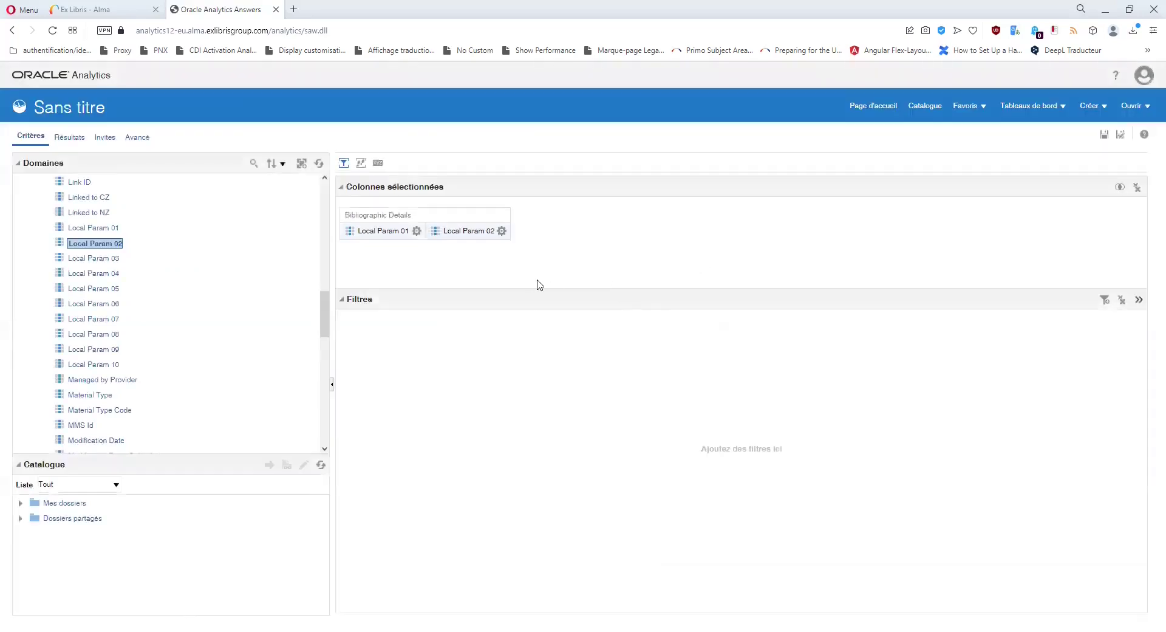
Step: Add Local Param 03 as a column and browse its selectable filter values, discarding the new filter
{"action": "double_click", "coordinate": [108, 260]}
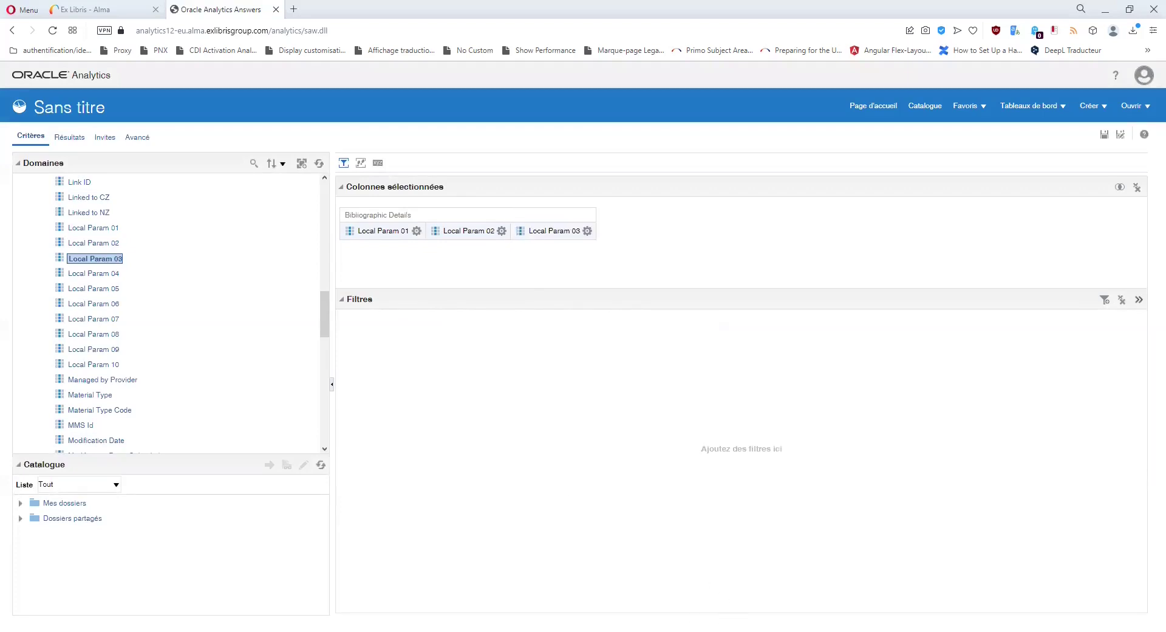
{"action": "left_click", "coordinate": [587, 231]}
{"action": "left_click", "coordinate": [618, 302]}
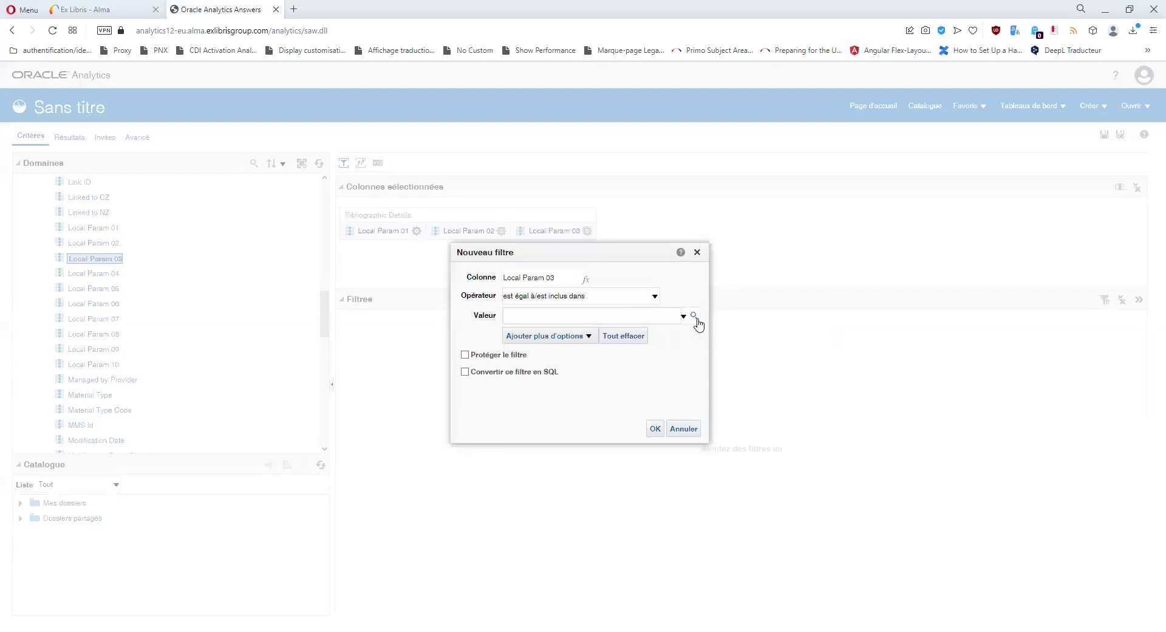
{"action": "left_click", "coordinate": [695, 317]}
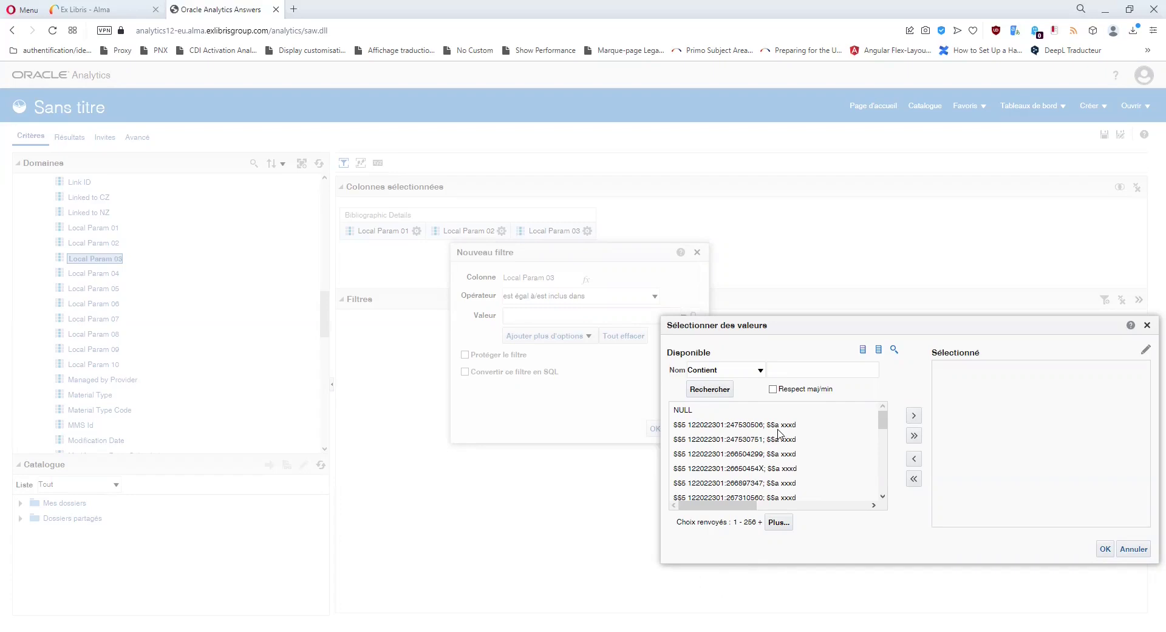
{"action": "left_click", "coordinate": [777, 483]}
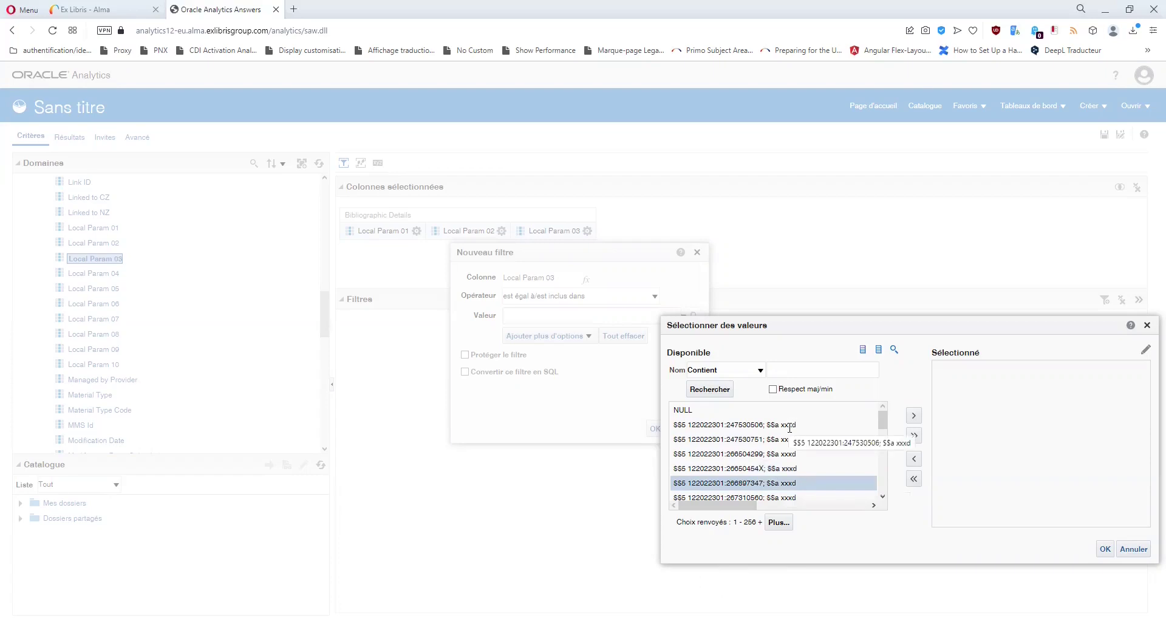
{"action": "scroll", "coordinate": [807, 452], "scroll_direction": "down", "scroll_amount": 5}
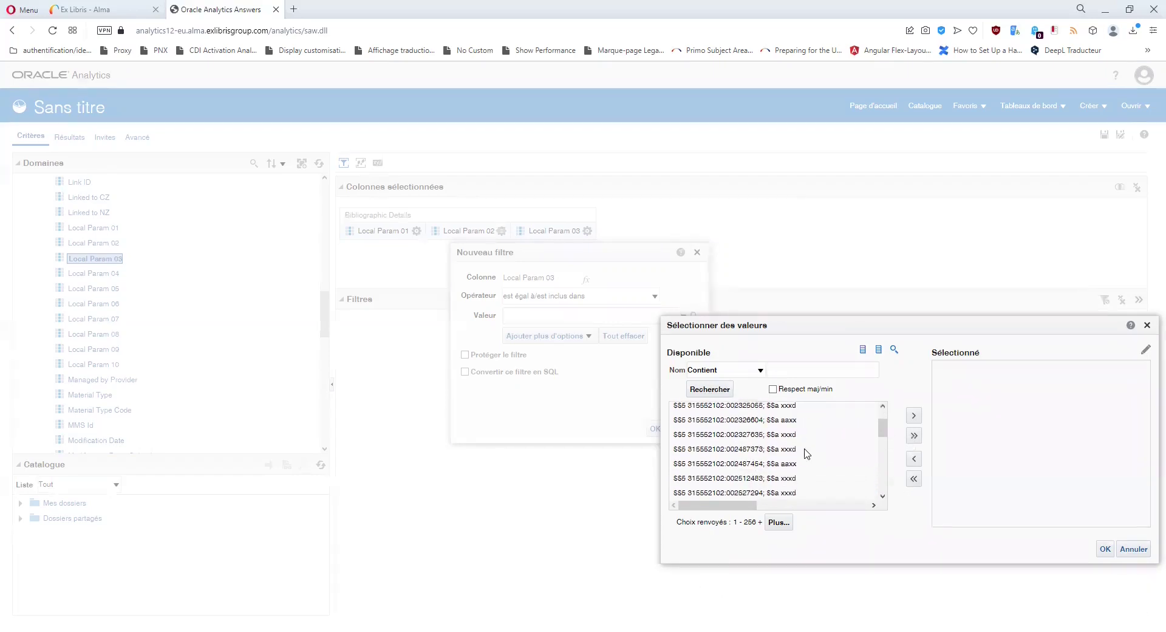
{"action": "scroll", "coordinate": [807, 453], "scroll_direction": "down", "scroll_amount": 6}
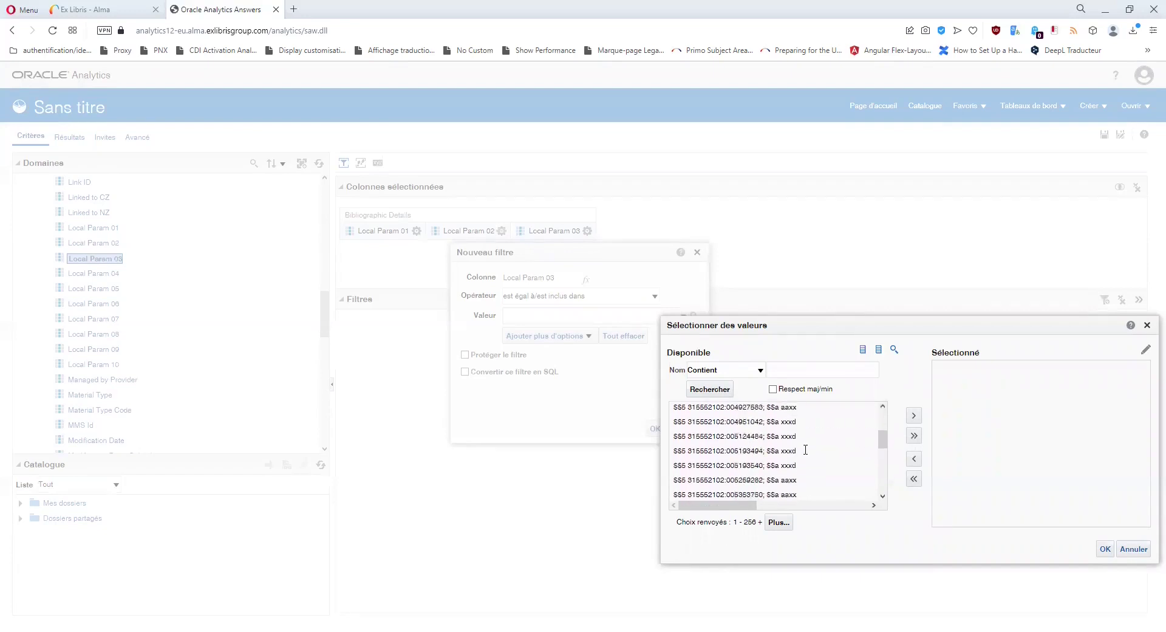
{"action": "scroll", "coordinate": [806, 453], "scroll_direction": "down", "scroll_amount": 3}
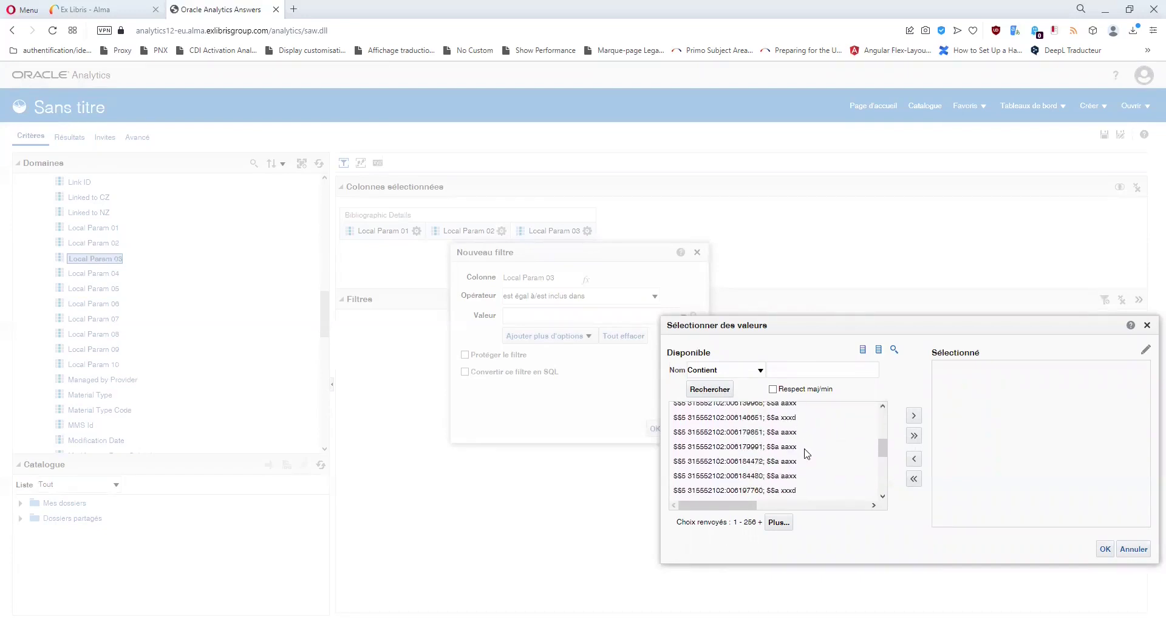
{"action": "left_click", "coordinate": [800, 491]}
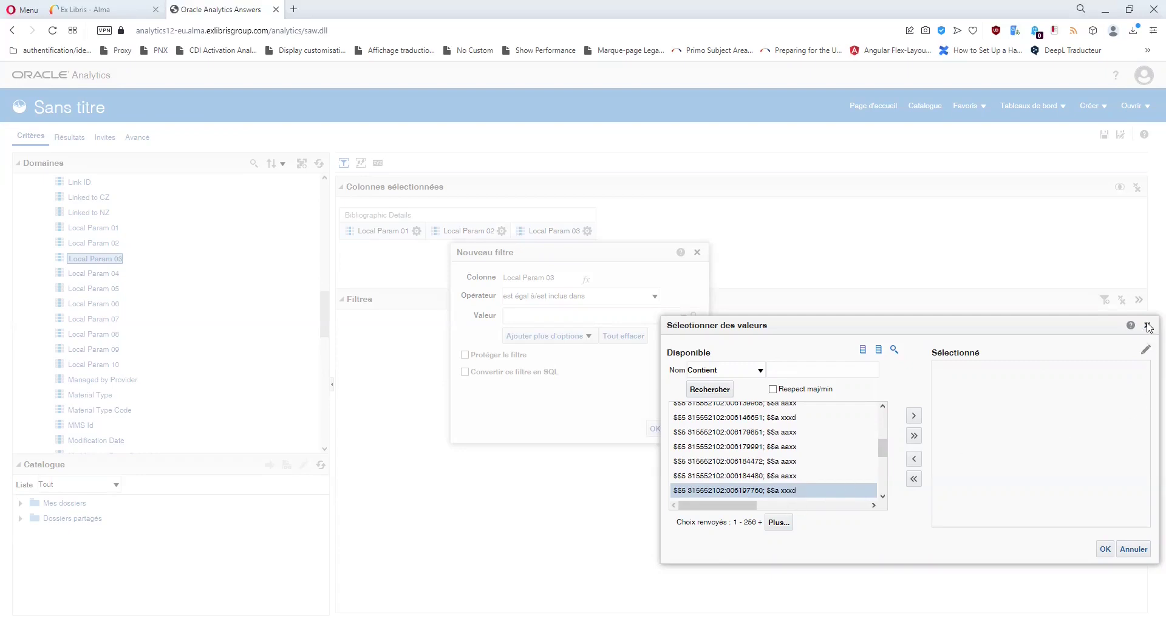
{"action": "left_click", "coordinate": [697, 252]}
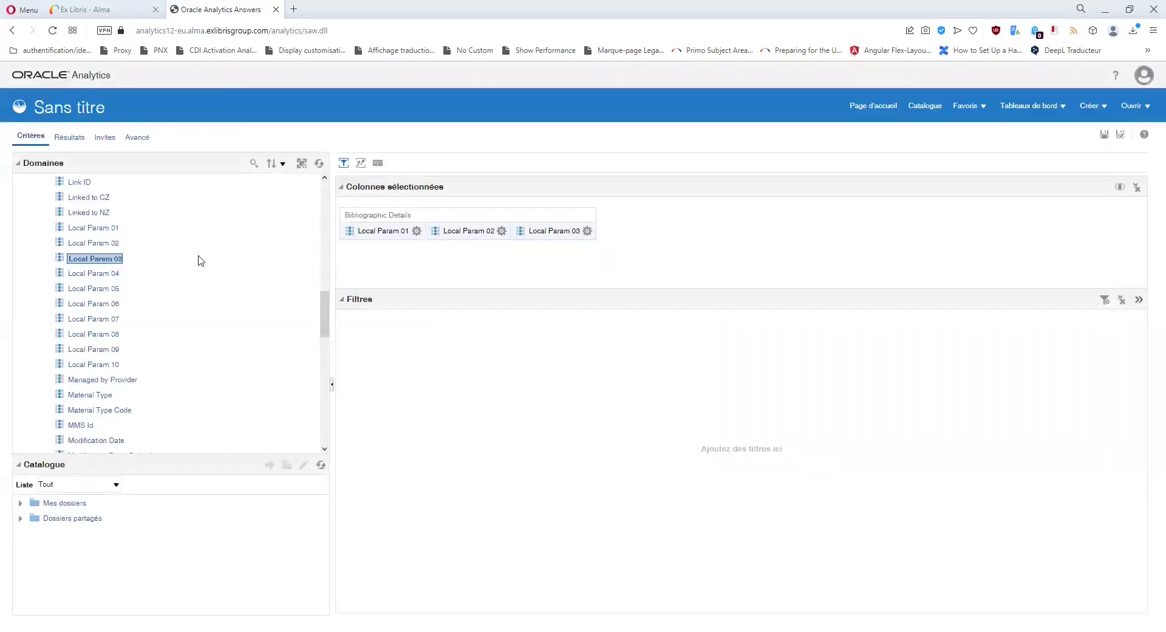
Step: Add Local Param 04 as a column and browse its selectable filter values, closing the new filter without saving it
{"action": "double_click", "coordinate": [84, 274]}
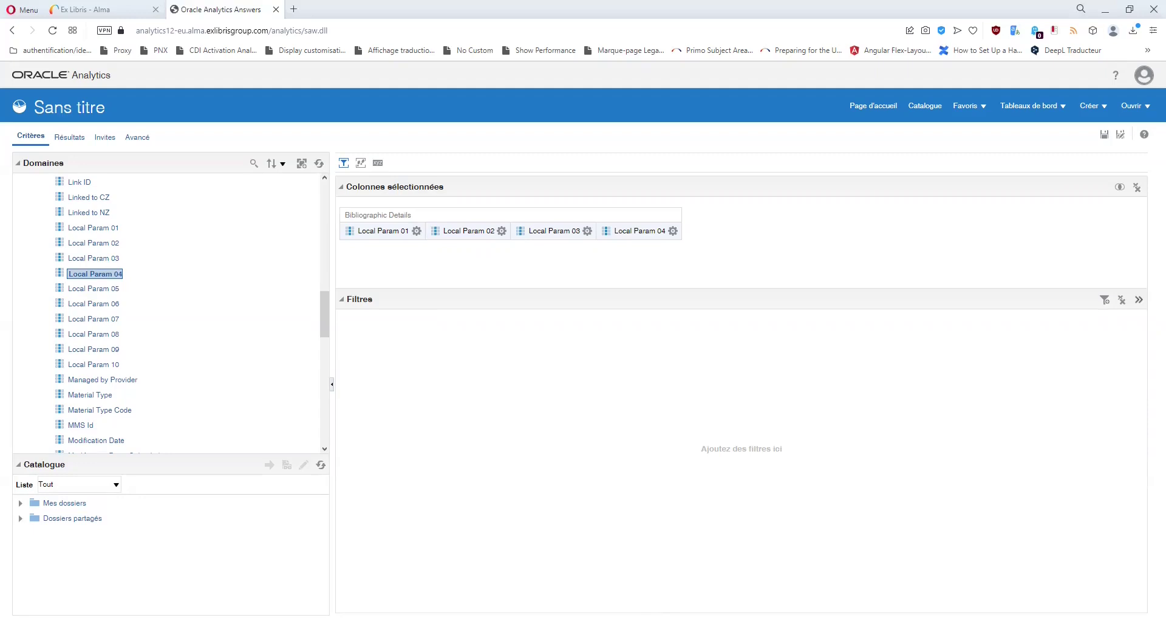
{"action": "left_click", "coordinate": [672, 231]}
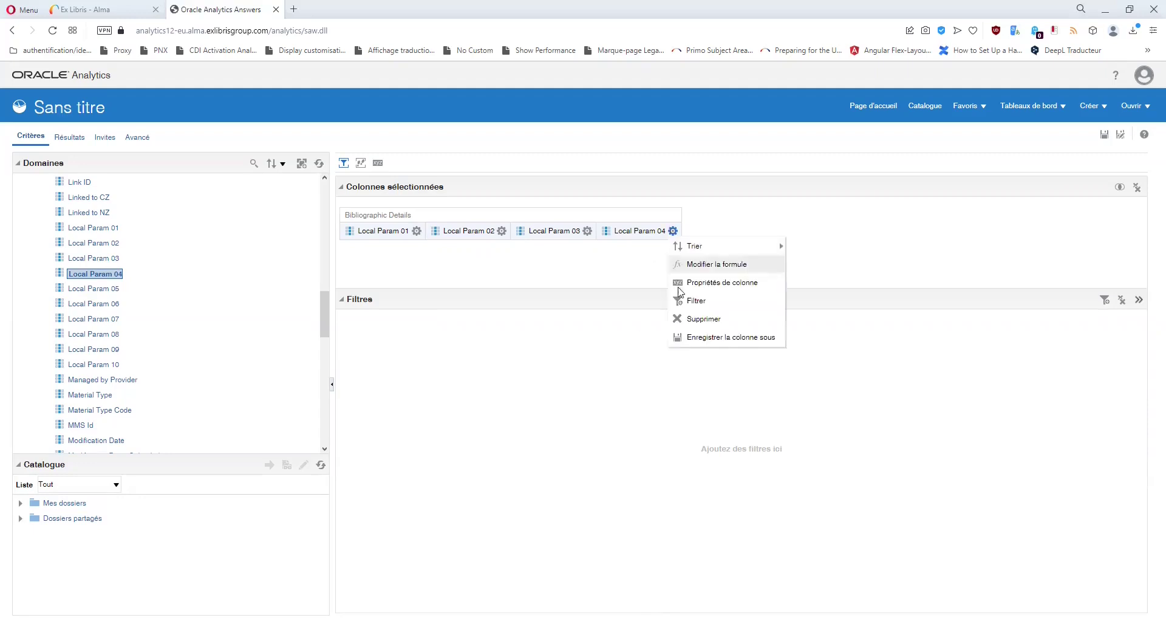
{"action": "left_click", "coordinate": [690, 301]}
{"action": "left_click", "coordinate": [693, 315]}
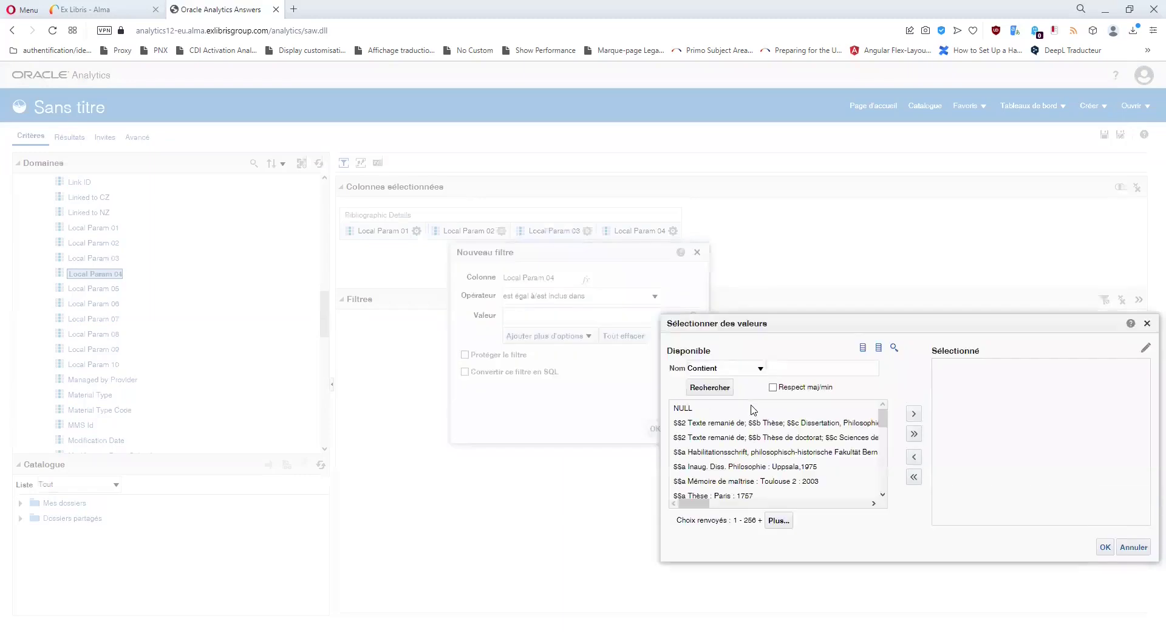
{"action": "scroll", "coordinate": [764, 427], "scroll_direction": "down", "scroll_amount": 6}
{"action": "scroll", "coordinate": [764, 437], "scroll_direction": "down", "scroll_amount": 3}
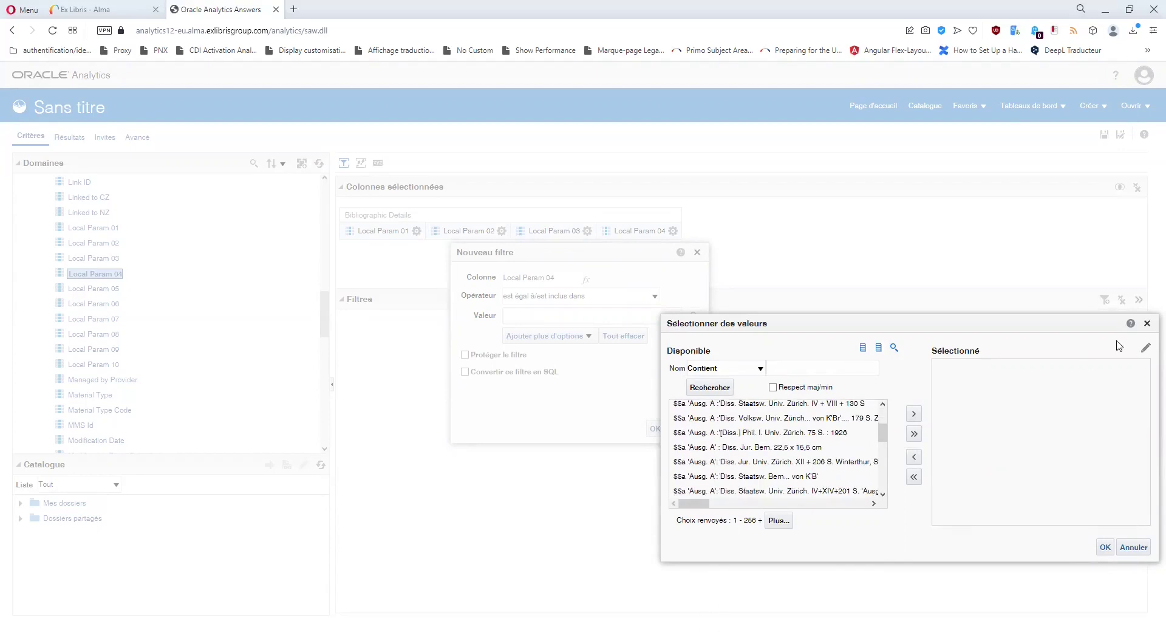
{"action": "left_click", "coordinate": [1147, 323]}
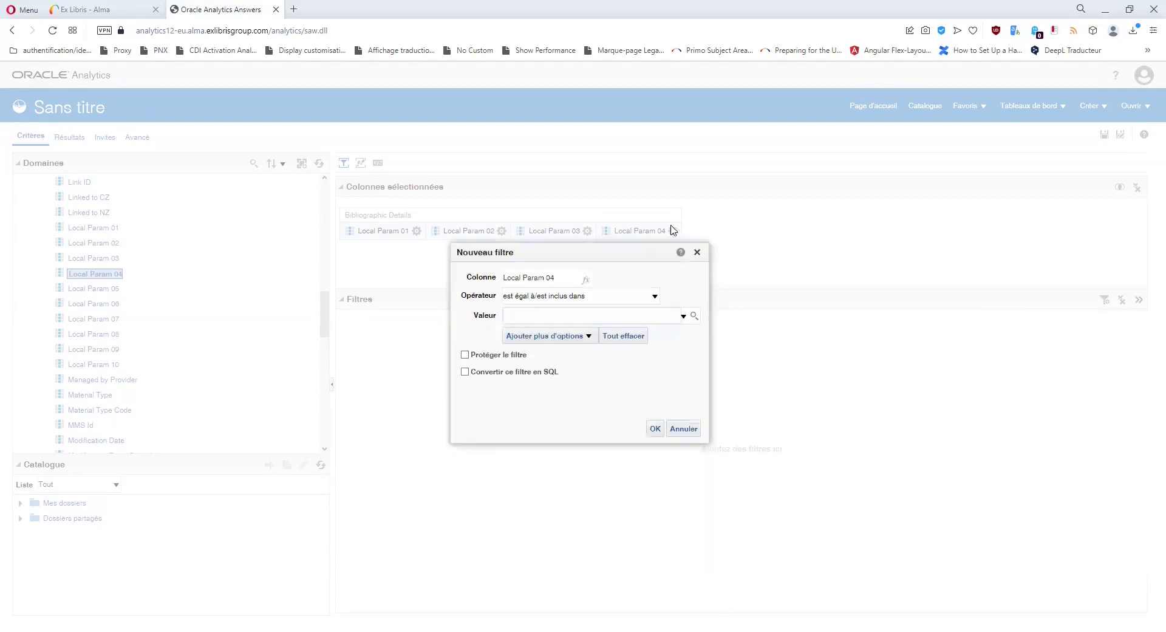
{"action": "left_click", "coordinate": [697, 251]}
Step: Add Local Param 05 as a column and inspect its filter values, loading more choices, and discard the new filter
{"action": "double_click", "coordinate": [94, 289]}
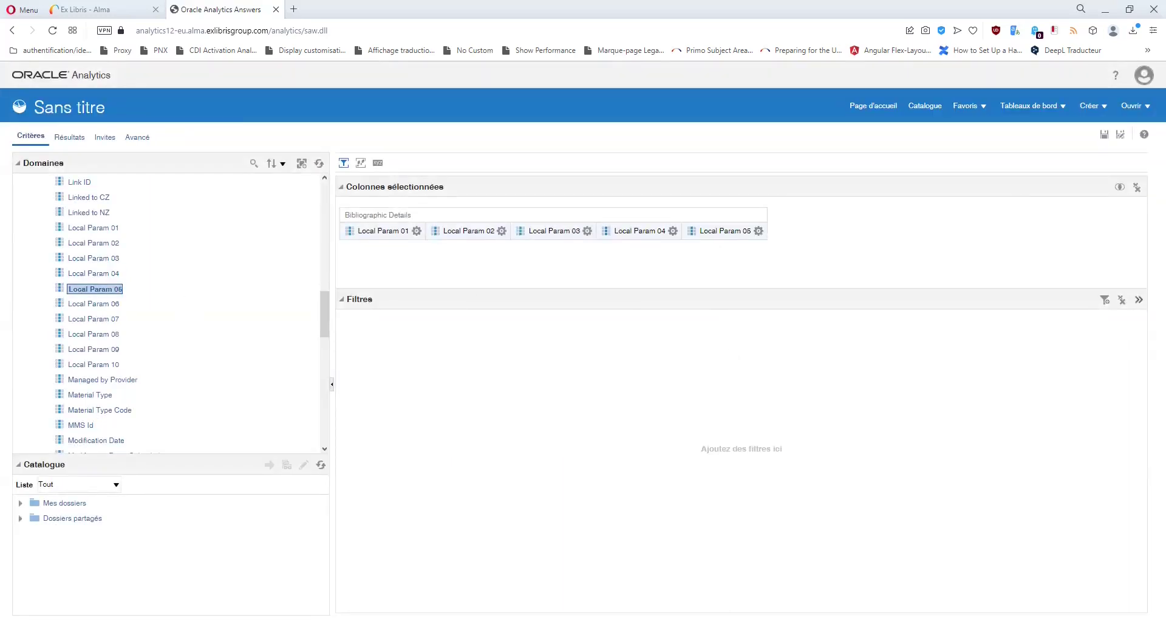
{"action": "left_click", "coordinate": [758, 231]}
{"action": "left_click", "coordinate": [781, 303]}
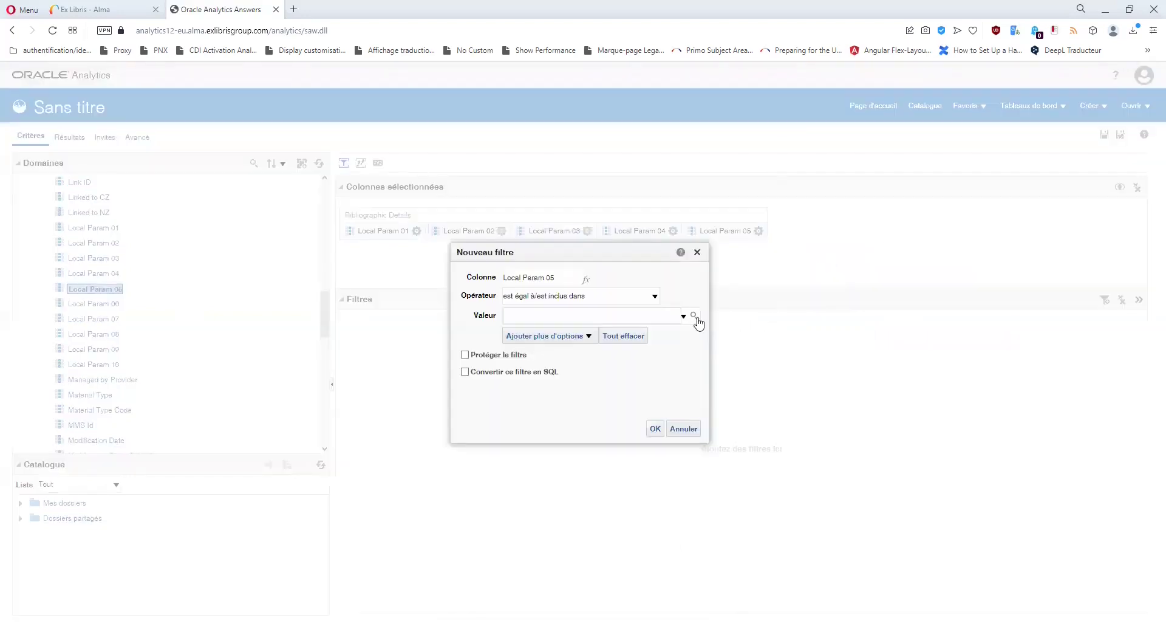
{"action": "left_click", "coordinate": [693, 315]}
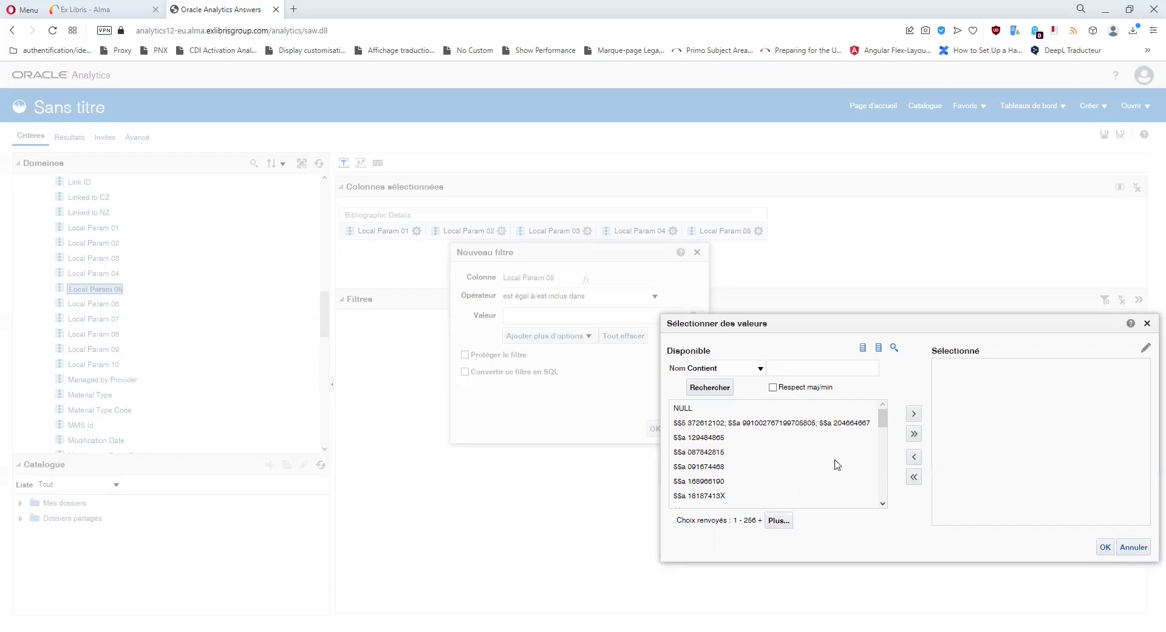
{"action": "left_click", "coordinate": [835, 424]}
{"action": "left_click_drag", "start_coordinate": [883, 416], "coordinate": [887, 515]}
{"action": "left_click", "coordinate": [778, 520]}
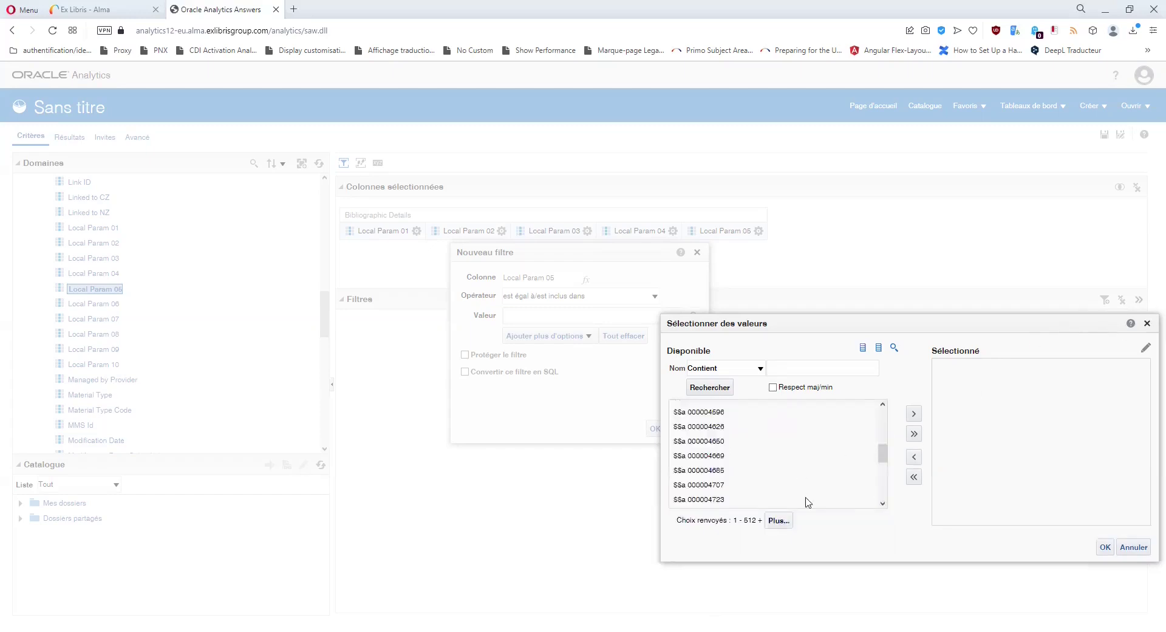
{"action": "left_click", "coordinate": [1148, 324]}
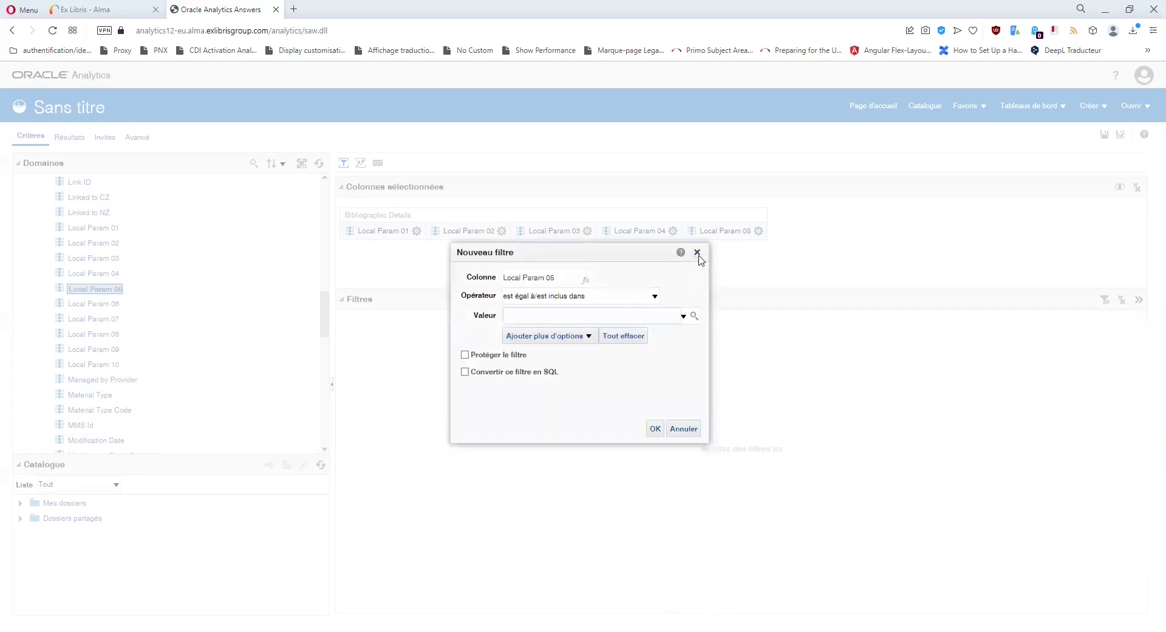
{"action": "left_click", "coordinate": [697, 253]}
Step: Add Local Param 06, 07, 08 and 09 from Bibliographic Details as columns of the analysis
{"action": "double_click", "coordinate": [95, 303]}
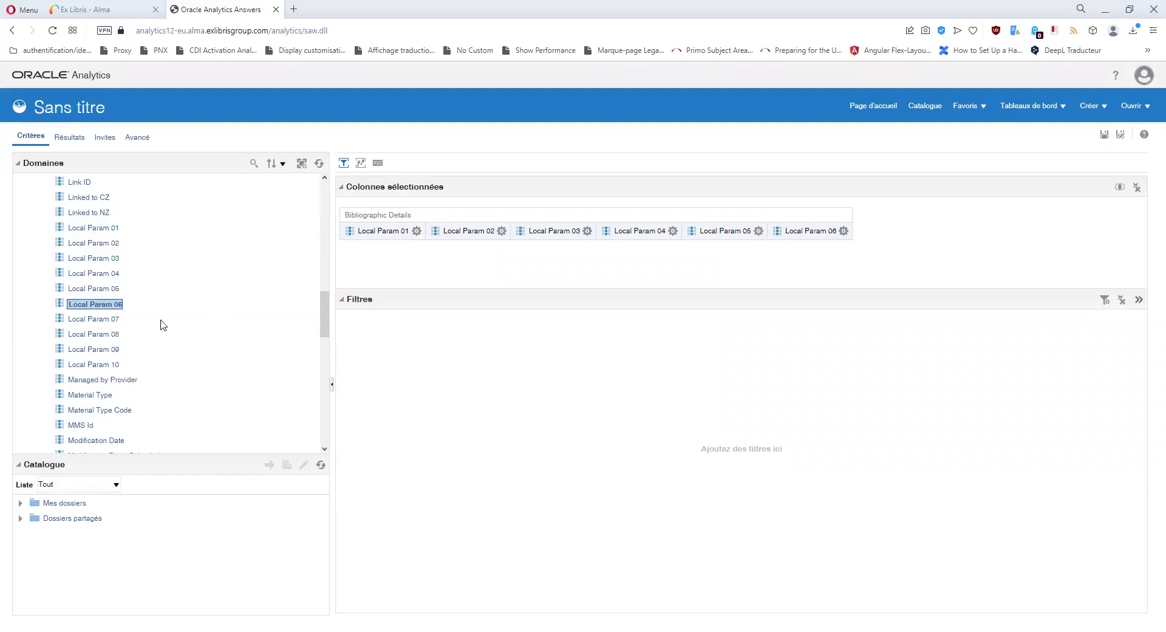
{"action": "double_click", "coordinate": [79, 320]}
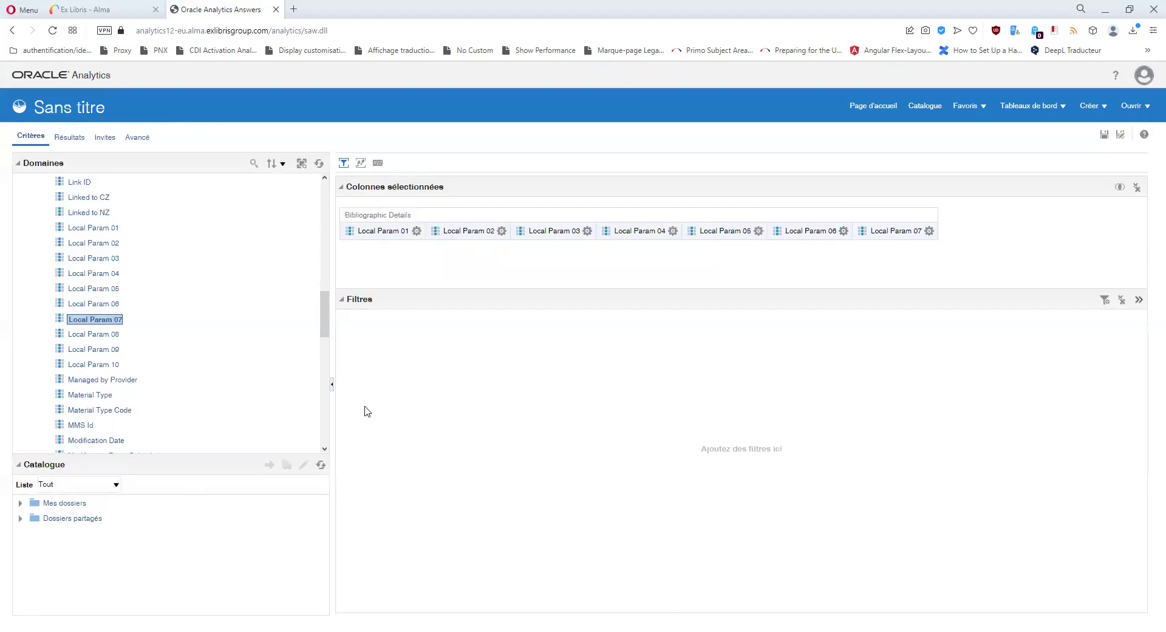
{"action": "double_click", "coordinate": [108, 336]}
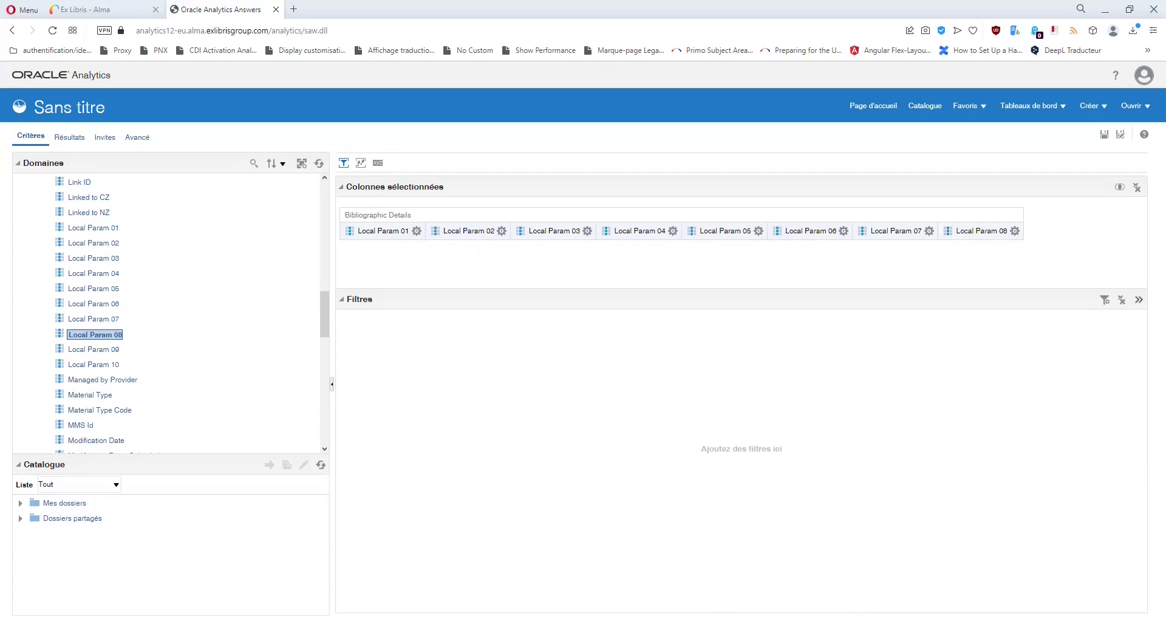
{"action": "double_click", "coordinate": [94, 351]}
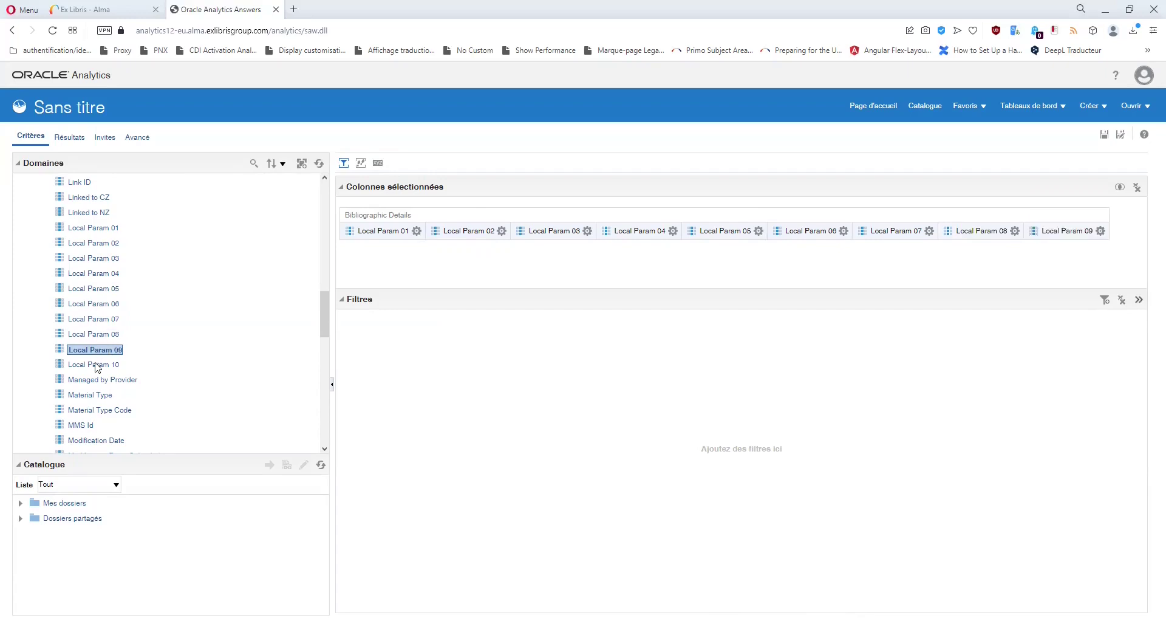
Step: Examine the selectable filter values of the Local Param 09 column throughout the list, discarding the new filter
{"action": "left_click", "coordinate": [1101, 231]}
{"action": "left_click", "coordinate": [1030, 305]}
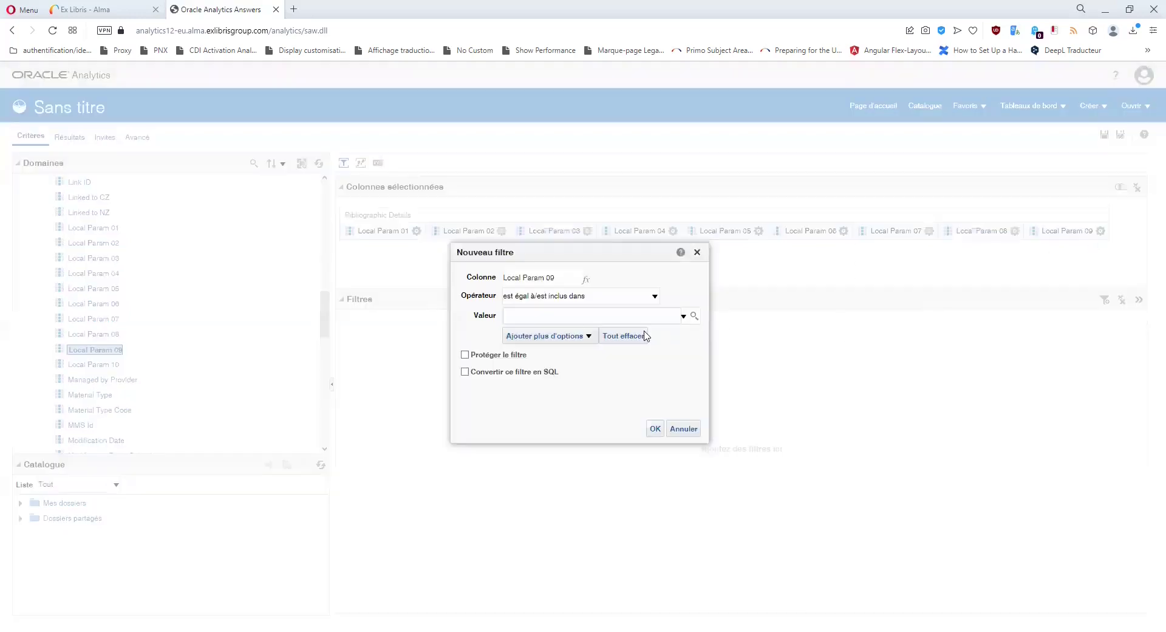
{"action": "left_click", "coordinate": [694, 316]}
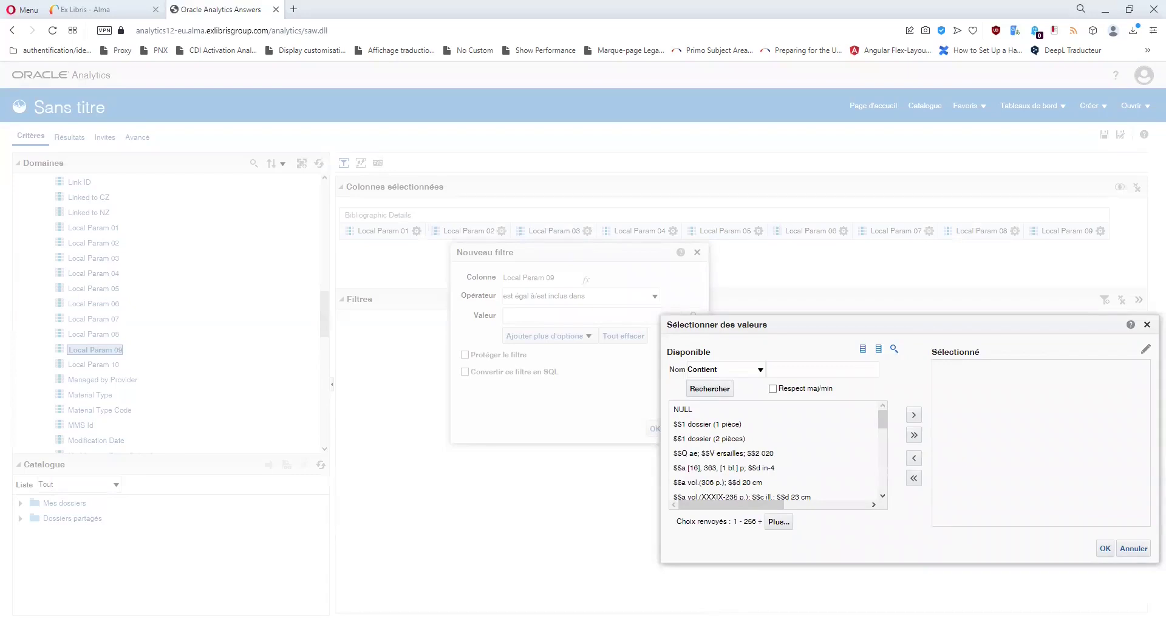
{"action": "scroll", "coordinate": [818, 448], "scroll_direction": "down", "scroll_amount": 2}
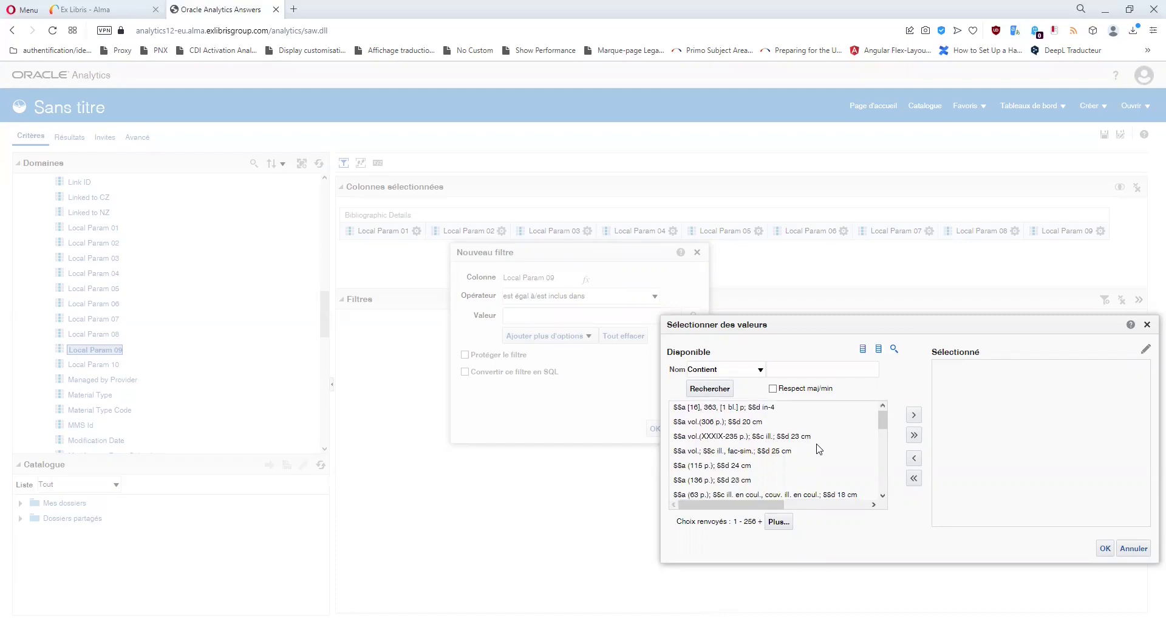
{"action": "scroll", "coordinate": [820, 449], "scroll_direction": "down", "scroll_amount": 2}
{"action": "scroll", "coordinate": [818, 448], "scroll_direction": "down", "scroll_amount": 4}
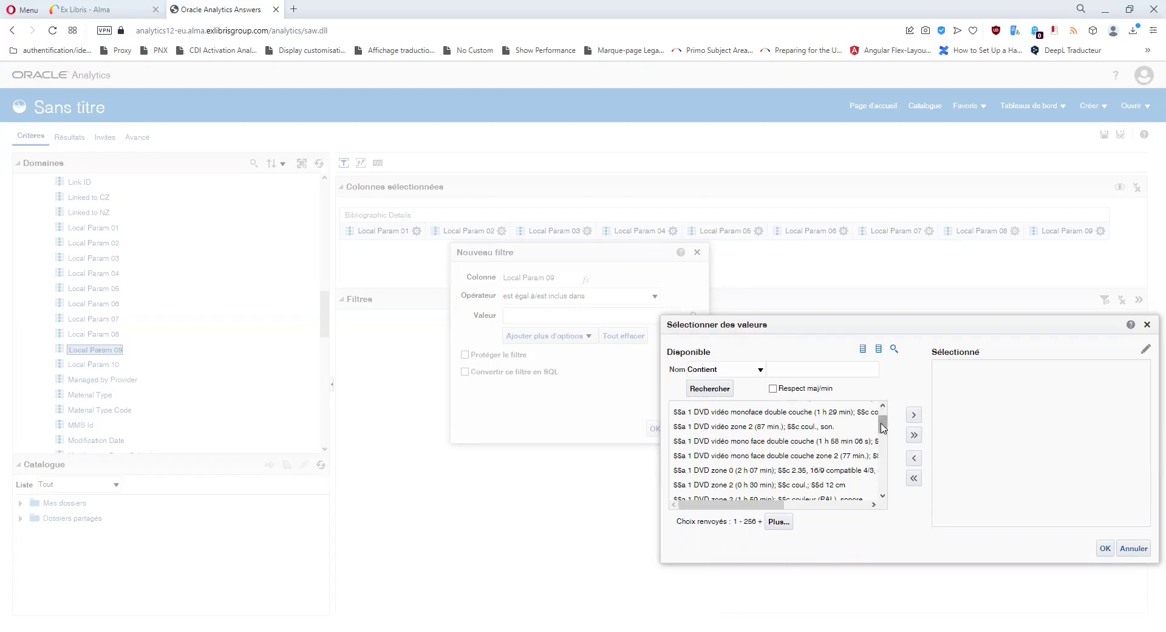
{"action": "left_click_drag", "start_coordinate": [883, 425], "coordinate": [886, 441]}
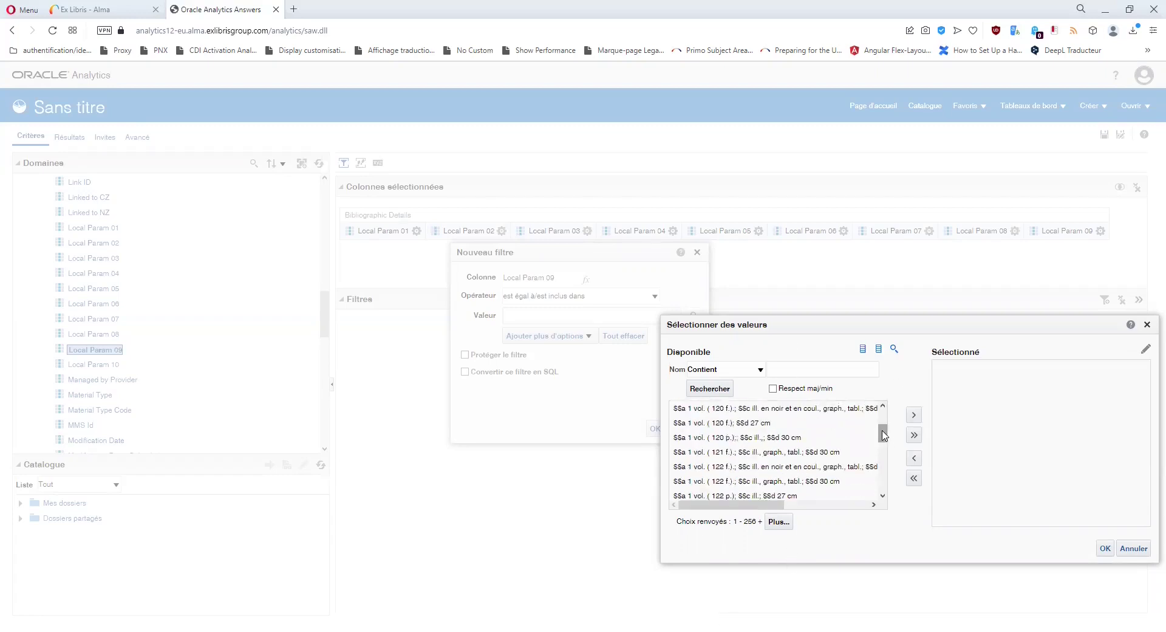
{"action": "left_click_drag", "start_coordinate": [884, 434], "coordinate": [885, 478]}
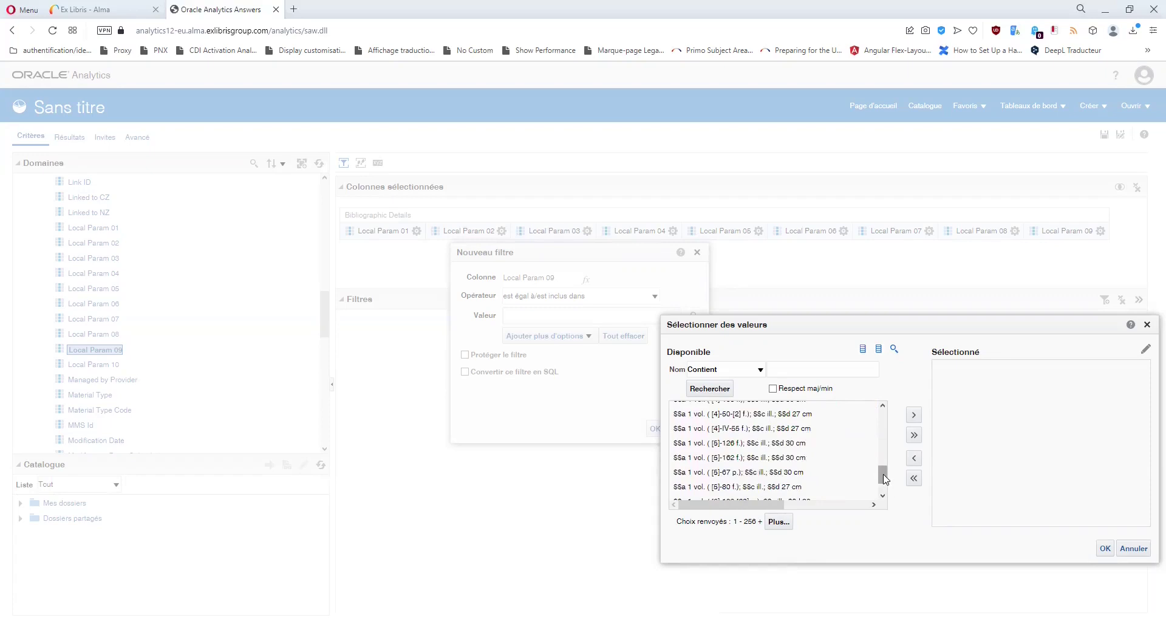
{"action": "scroll", "coordinate": [884, 479], "scroll_direction": "up", "scroll_amount": 8}
{"action": "scroll", "coordinate": [885, 479], "scroll_direction": "up", "scroll_amount": 3}
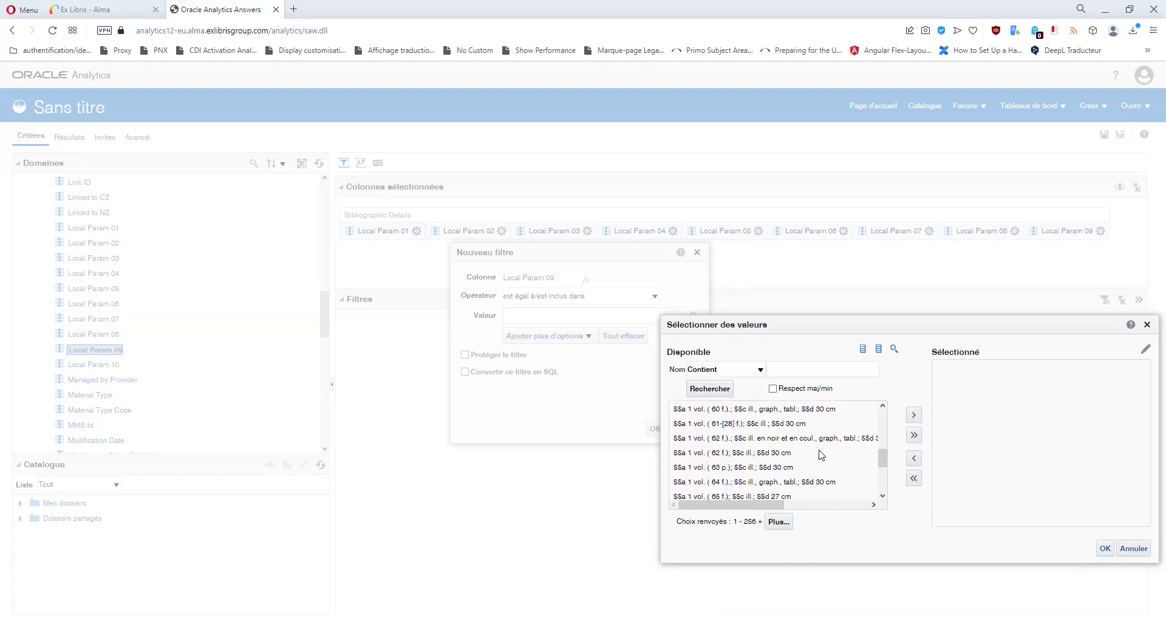
{"action": "left_click_drag", "start_coordinate": [885, 462], "coordinate": [882, 419]}
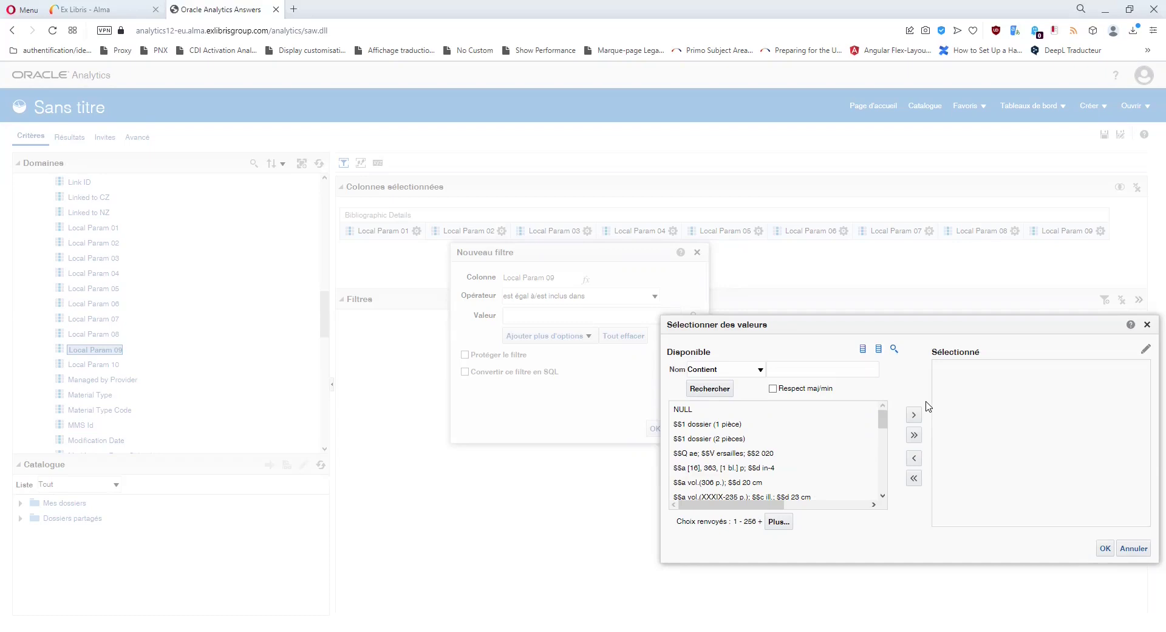
{"action": "left_click_drag", "start_coordinate": [883, 425], "coordinate": [884, 464]}
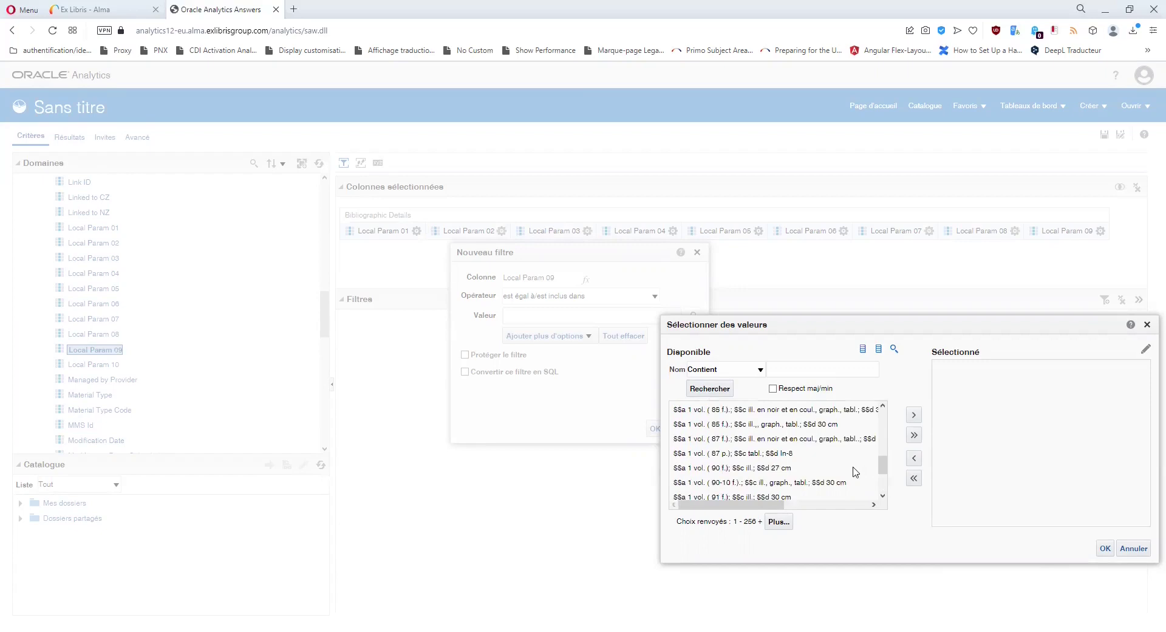
{"action": "scroll", "coordinate": [861, 466], "scroll_direction": "down", "scroll_amount": 3}
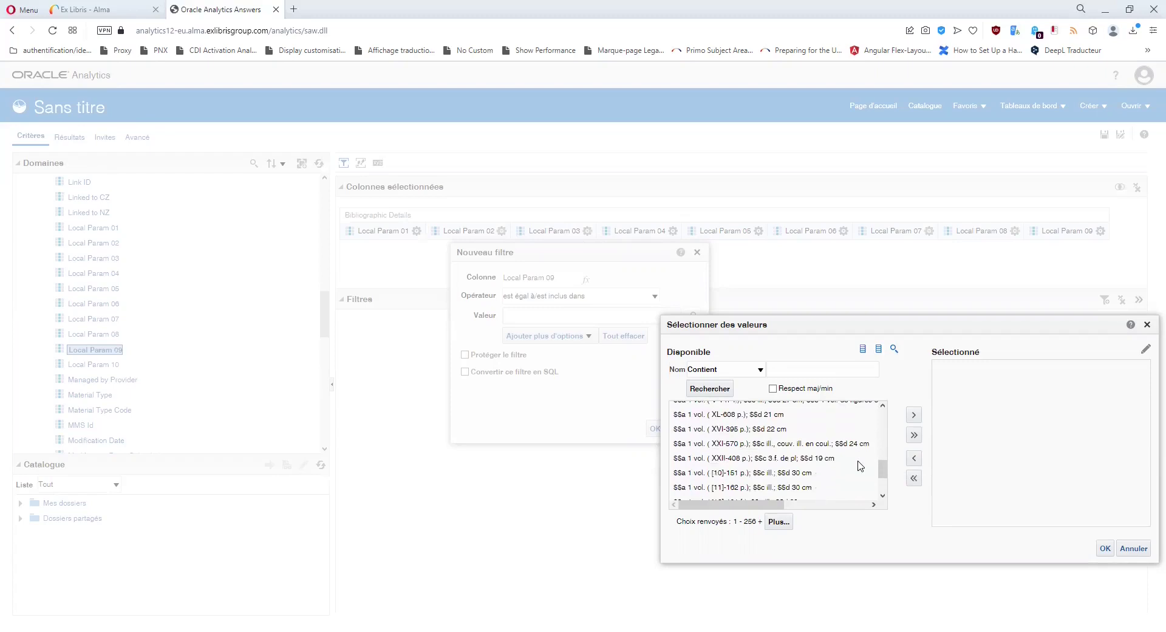
{"action": "left_click", "coordinate": [1148, 325]}
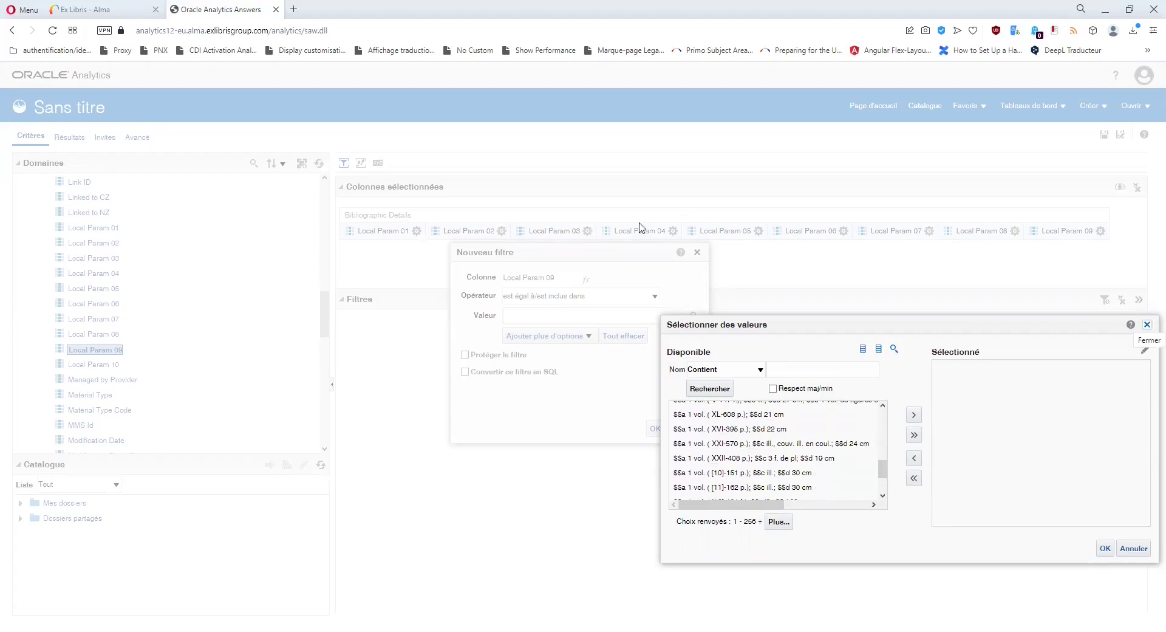
{"action": "left_click", "coordinate": [698, 252]}
Step: Add Local Param 10 as a column and browse its selectable filter values, discarding the new filter
{"action": "left_click", "coordinate": [110, 367]}
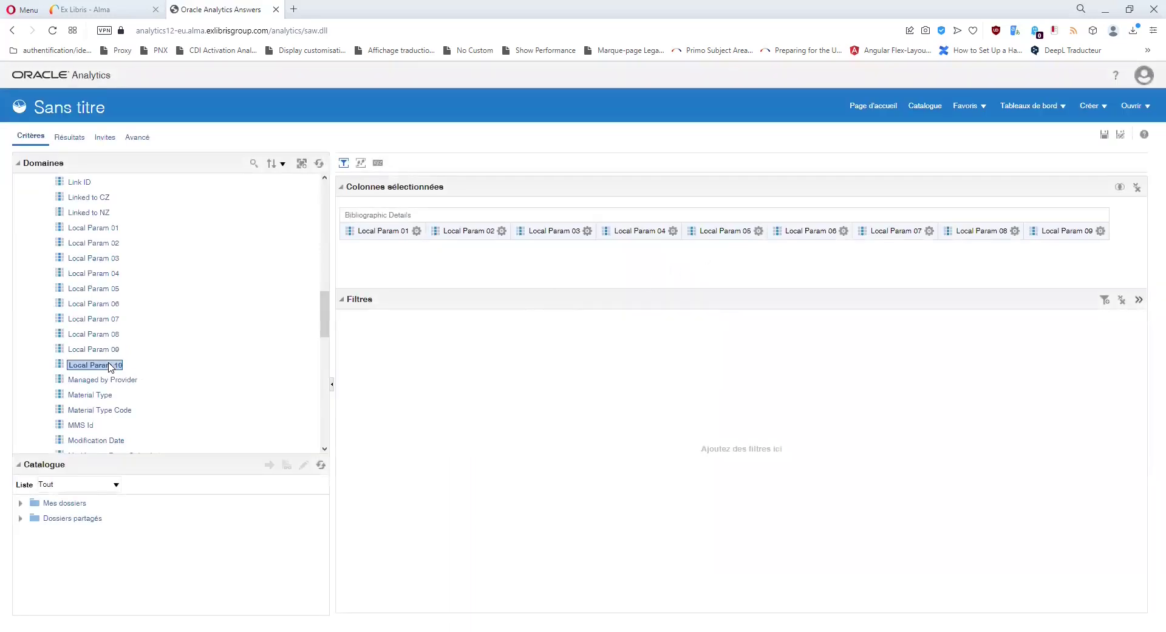
{"action": "double_click", "coordinate": [110, 367]}
{"action": "left_click_drag", "start_coordinate": [827, 287], "coordinate": [972, 286]}
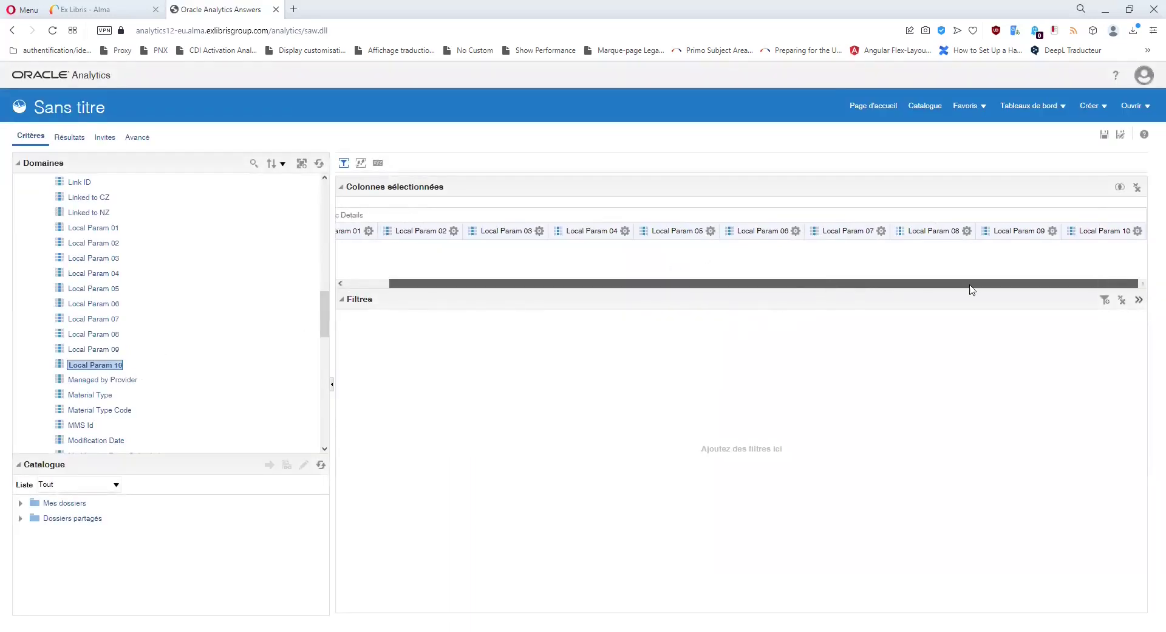
{"action": "left_click", "coordinate": [1138, 232]}
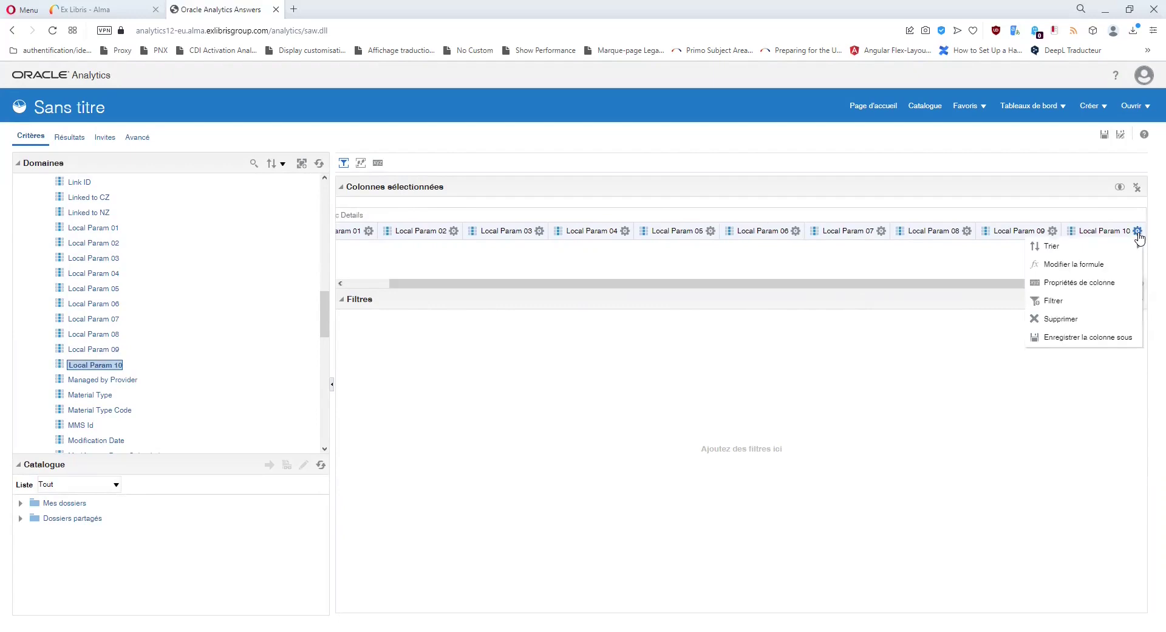
{"action": "left_click", "coordinate": [1054, 301]}
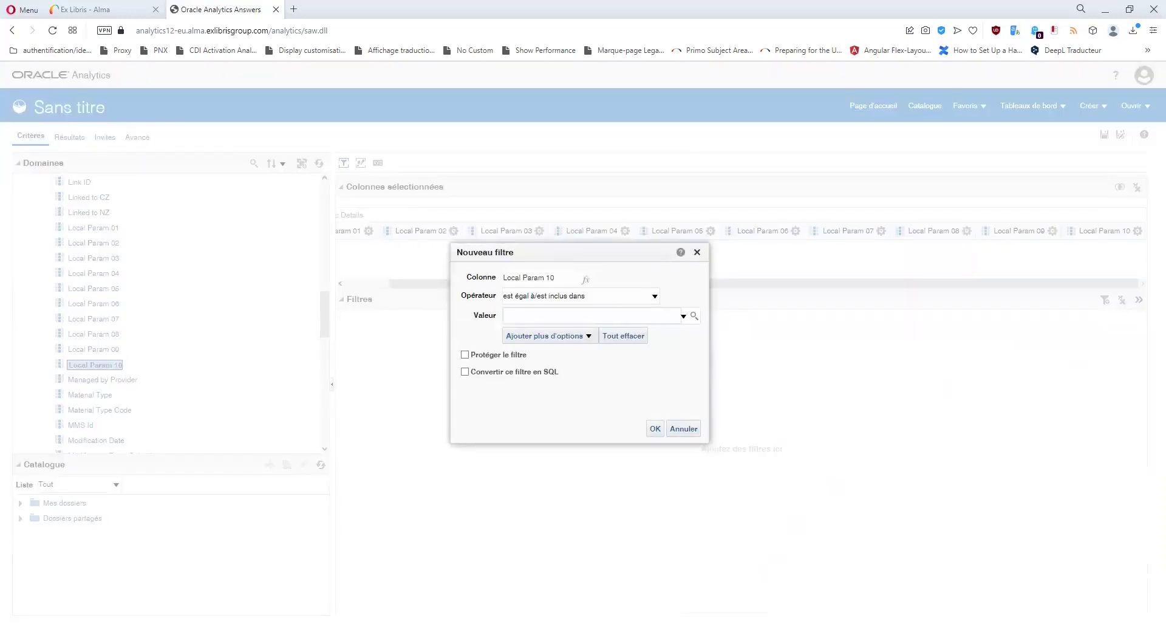
{"action": "left_click", "coordinate": [694, 315]}
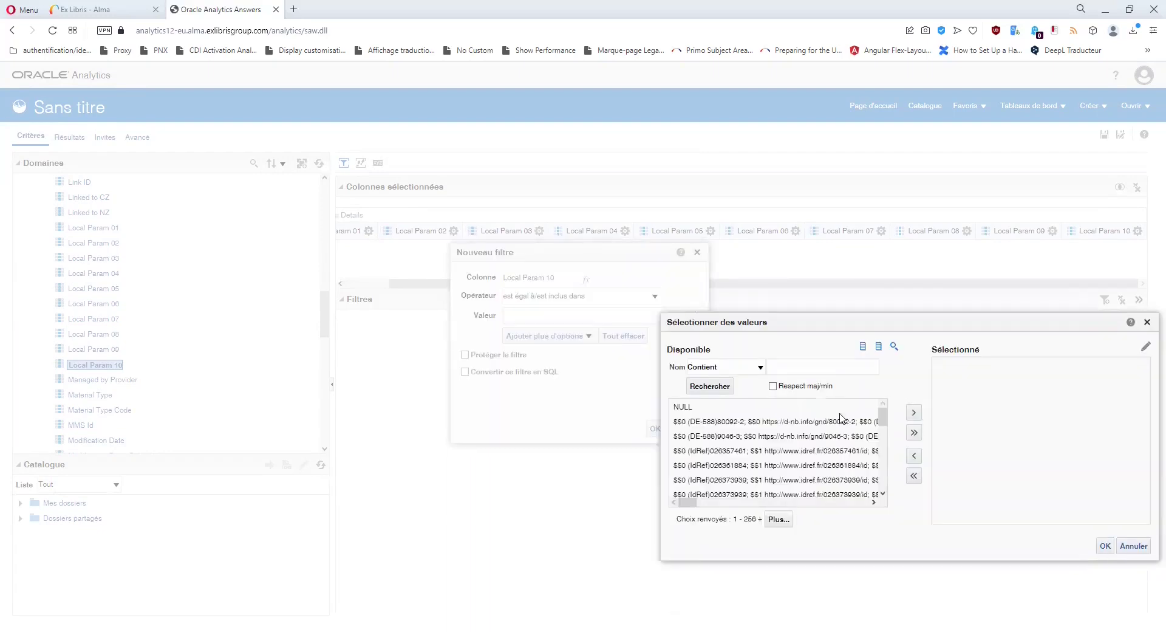
{"action": "left_click_drag", "start_coordinate": [883, 416], "coordinate": [887, 495]}
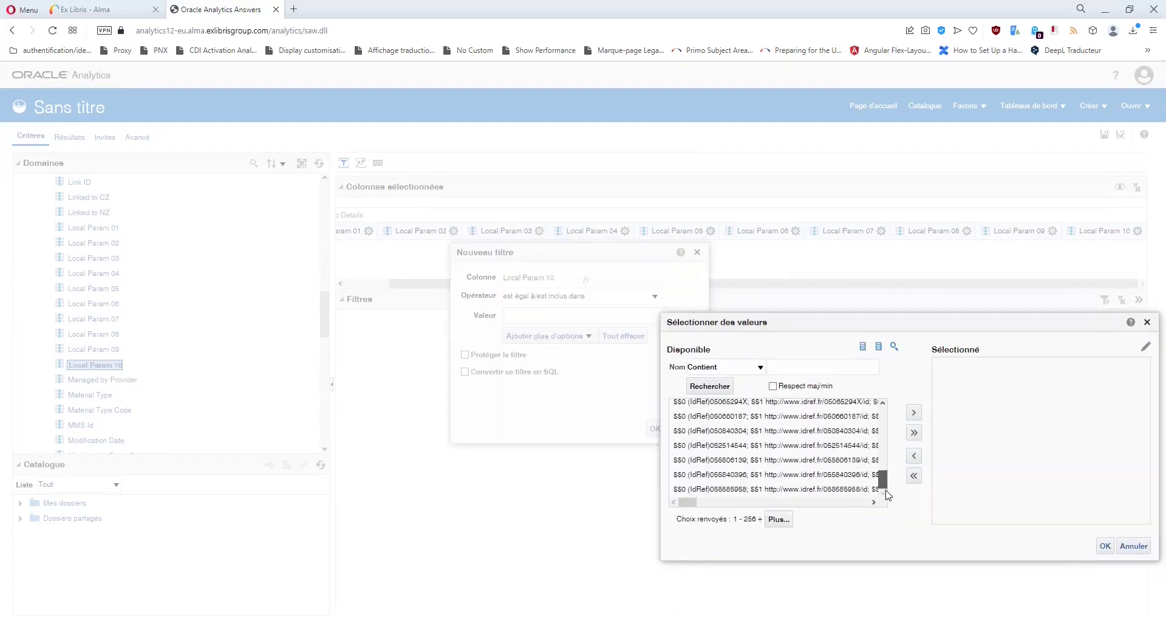
{"action": "mouse_move", "coordinate": [687, 502]}
{"action": "left_mouse_down"}
{"action": "mouse_move", "coordinate": [784, 504]}
{"action": "mouse_move", "coordinate": [688, 510]}
{"action": "left_mouse_up"}
{"action": "left_click", "coordinate": [1147, 322]}
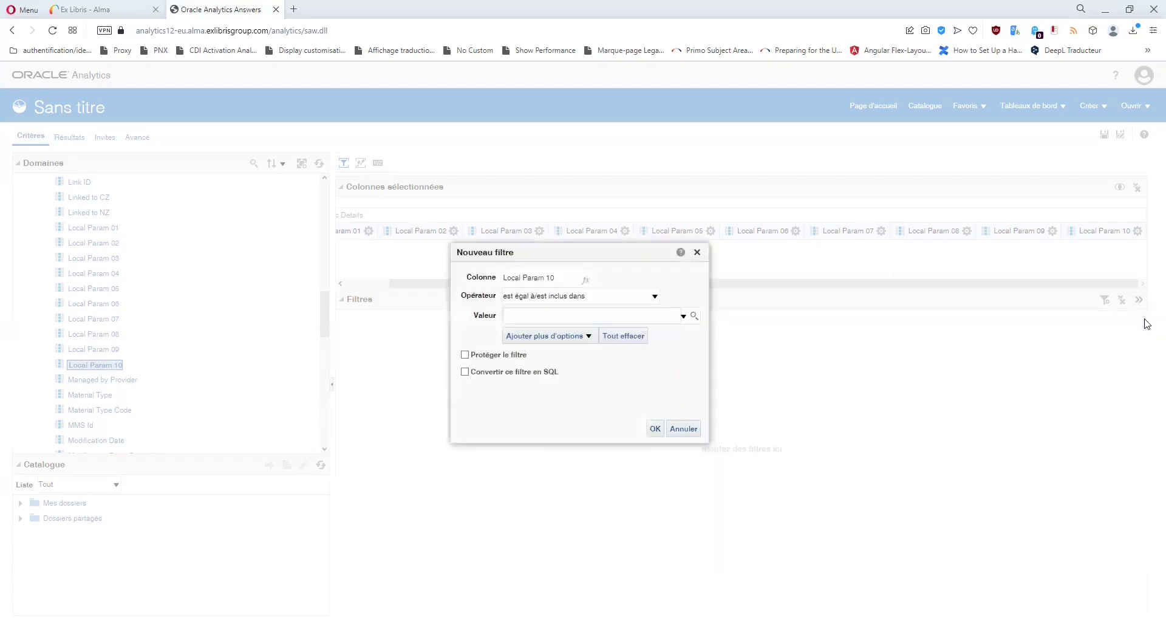
{"action": "left_click", "coordinate": [698, 252]}
Step: Look through the remaining Bibliographic Details fields below Local Param 10 and point out Suppressed From Discovery
{"action": "scroll", "coordinate": [180, 385], "scroll_direction": "down", "scroll_amount": 2}
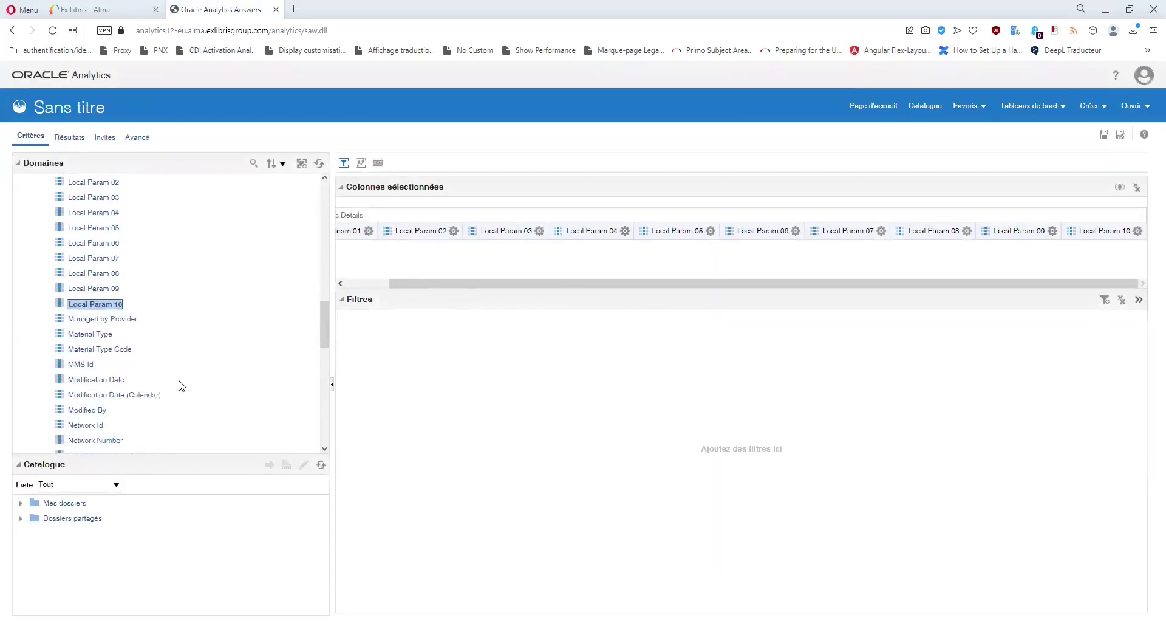
{"action": "scroll", "coordinate": [180, 385], "scroll_direction": "down", "scroll_amount": 4}
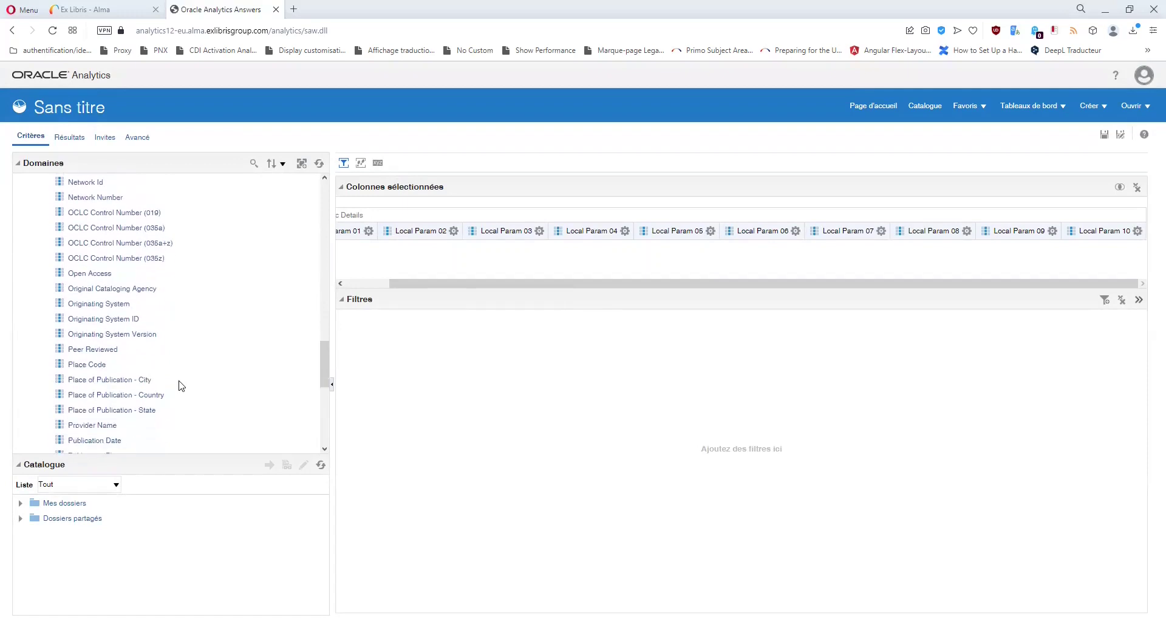
{"action": "scroll", "coordinate": [180, 385], "scroll_direction": "down", "scroll_amount": 1}
{"action": "scroll", "coordinate": [180, 385], "scroll_direction": "down", "scroll_amount": 1}
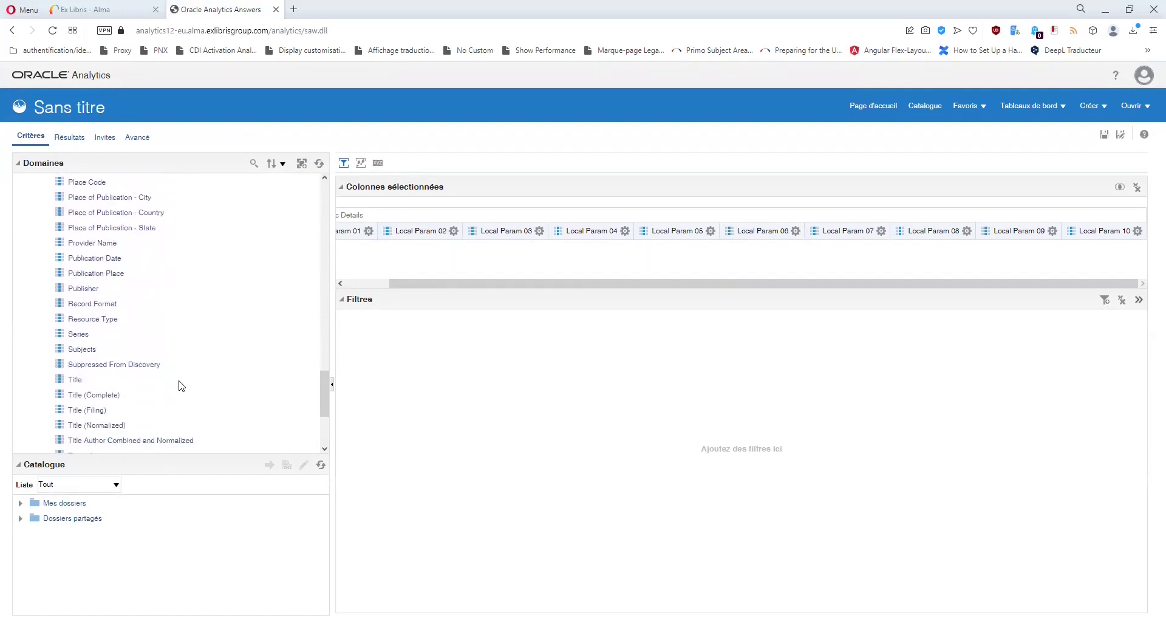
{"action": "scroll", "coordinate": [181, 386], "scroll_direction": "down", "scroll_amount": 1}
{"action": "scroll", "coordinate": [181, 386], "scroll_direction": "down", "scroll_amount": 1}
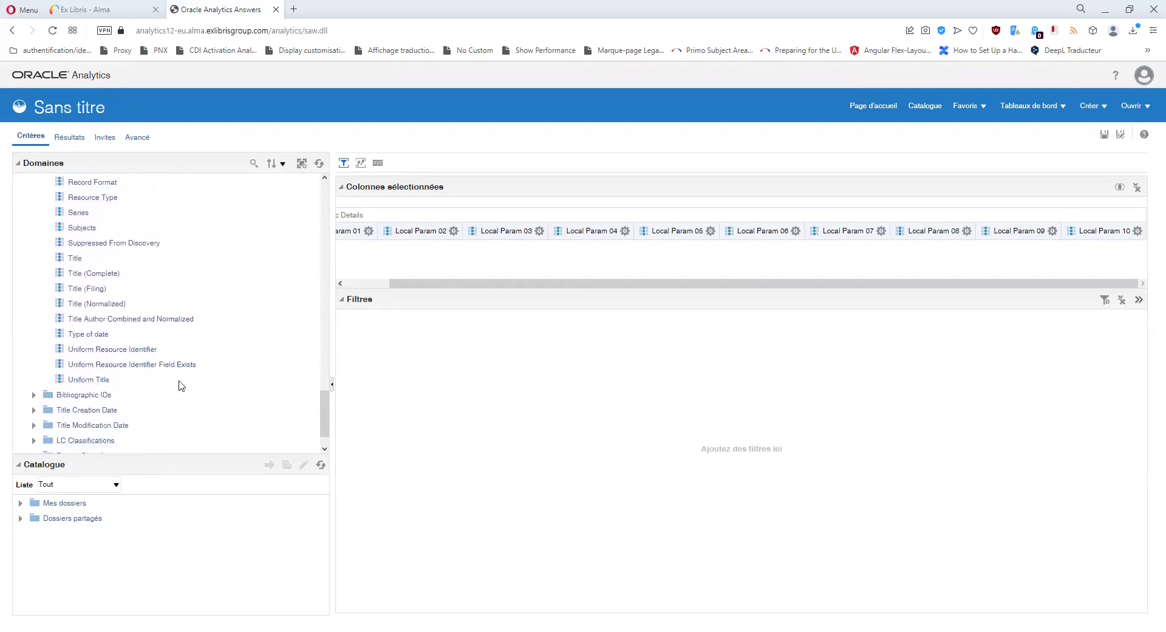
{"action": "scroll", "coordinate": [181, 385], "scroll_direction": "up", "scroll_amount": 2}
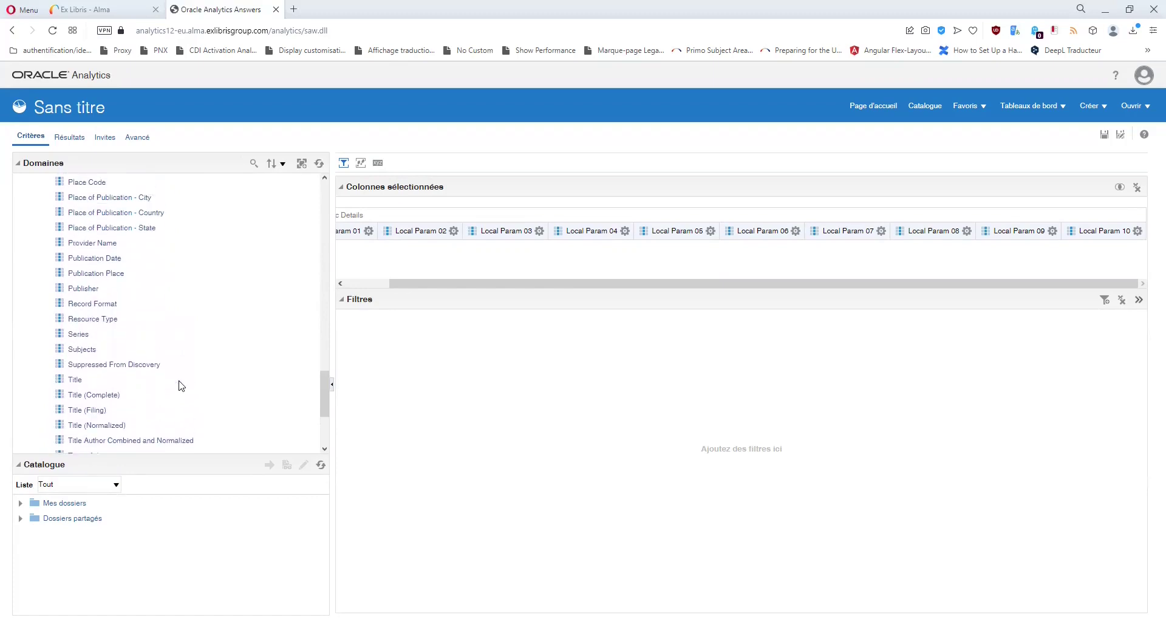
{"action": "scroll", "coordinate": [181, 385], "scroll_direction": "up", "scroll_amount": 1}
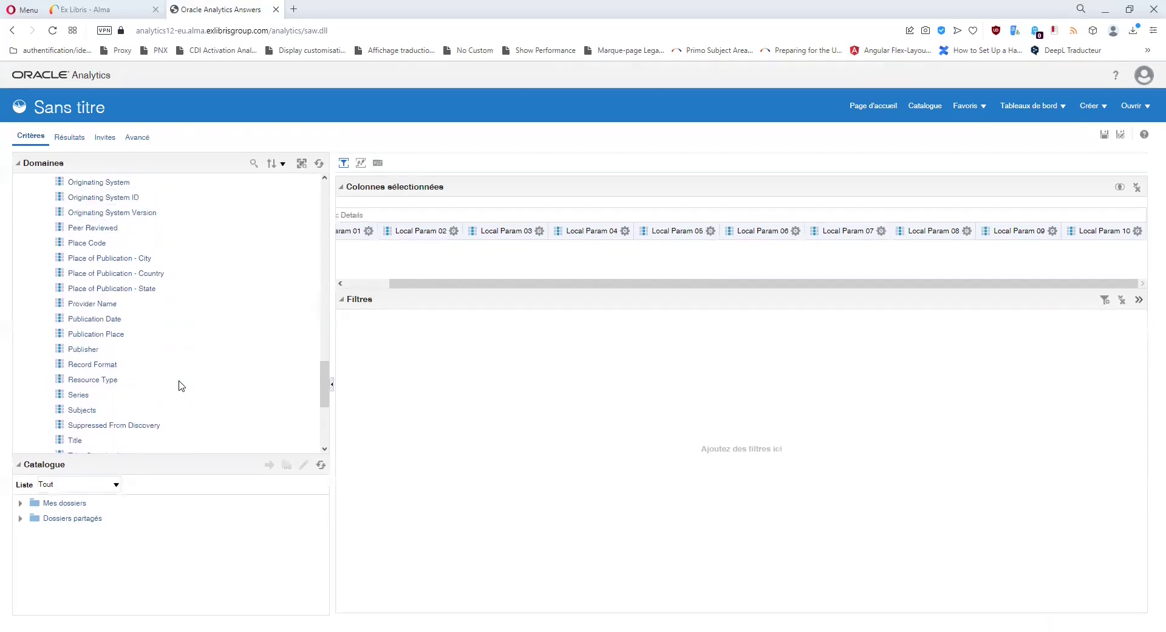
{"action": "scroll", "coordinate": [181, 385], "scroll_direction": "down", "scroll_amount": 1}
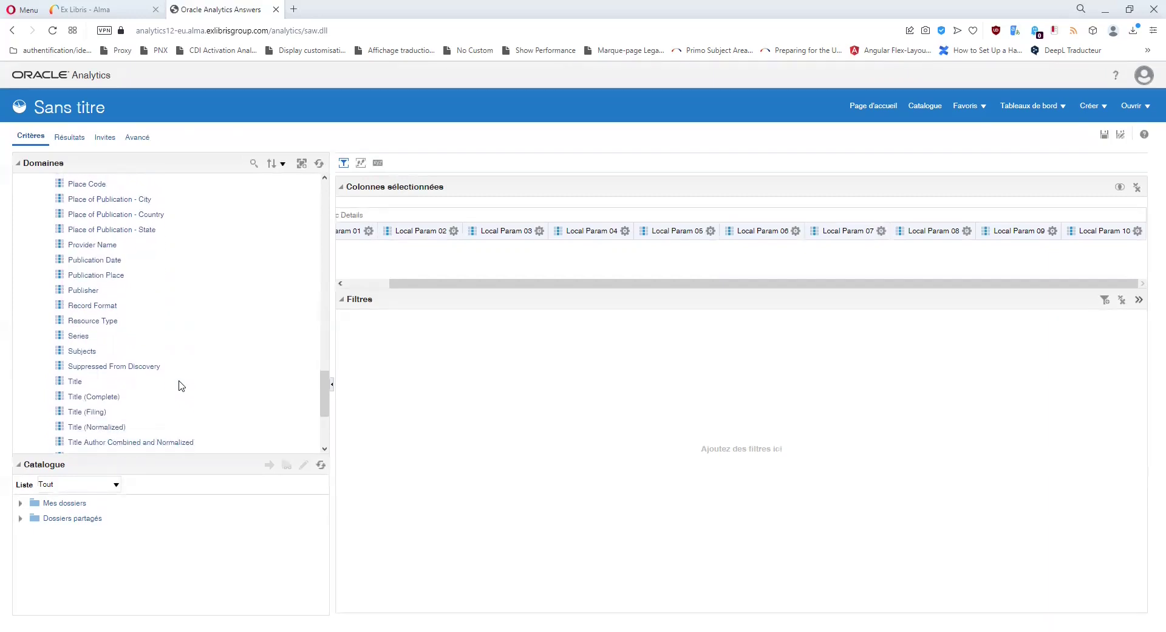
{"action": "left_click", "coordinate": [130, 365]}
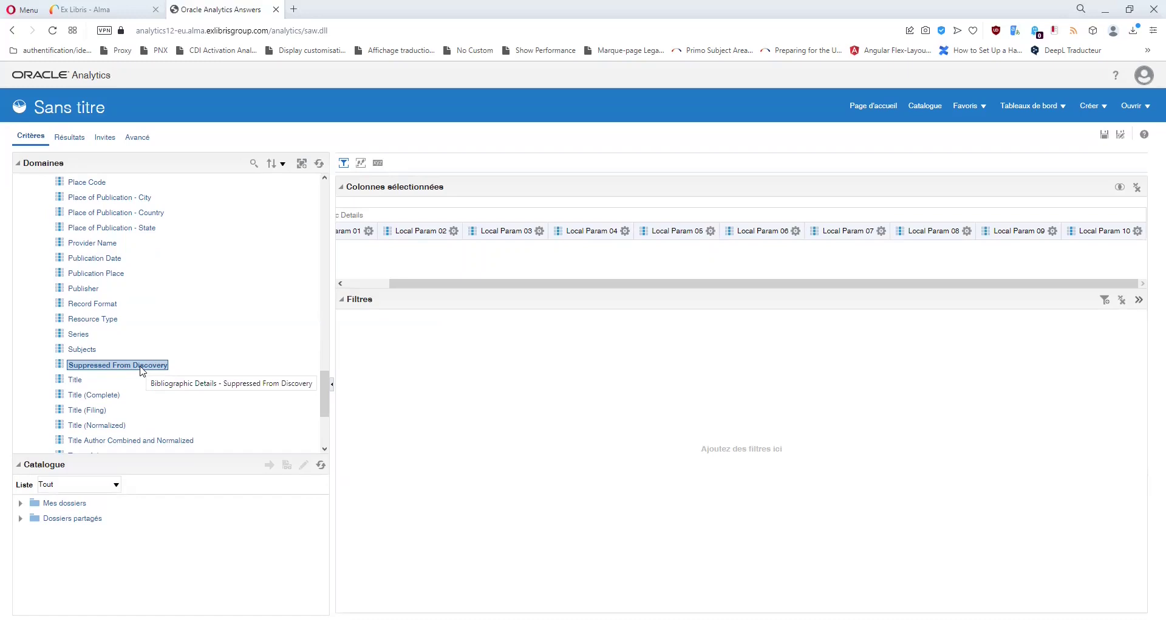
{"action": "left_click", "coordinate": [369, 231]}
Step: Expand the Bibliographic IDs folder and review its single ISBN, ISSN and OCLC control number fields
{"action": "scroll", "coordinate": [174, 330], "scroll_direction": "down", "scroll_amount": 2}
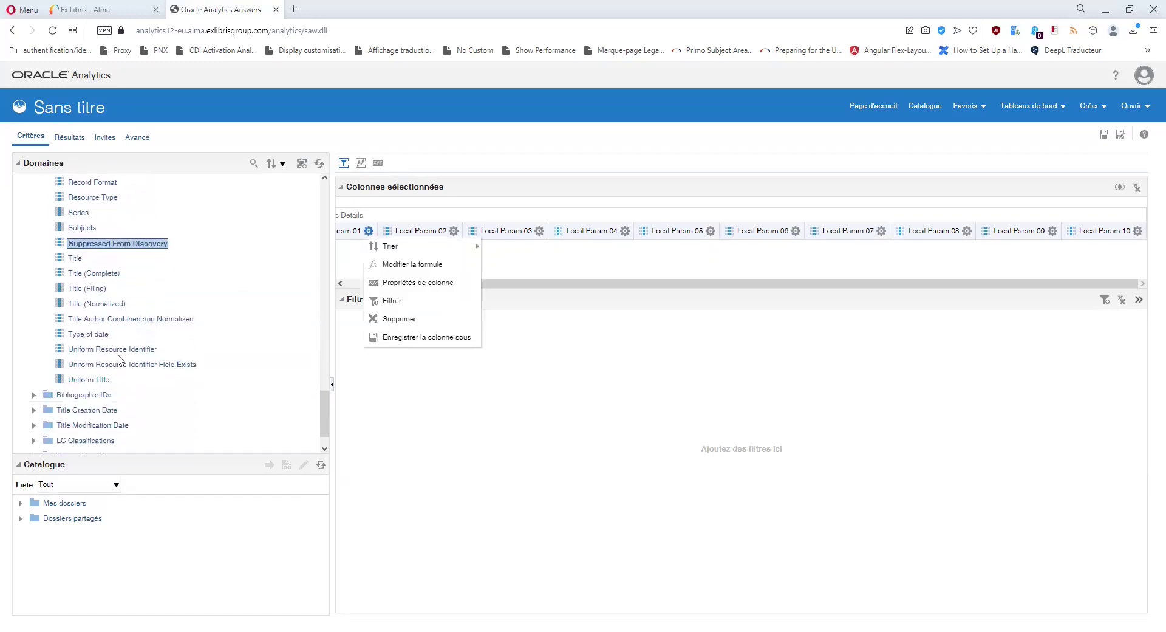
{"action": "scroll", "coordinate": [67, 382], "scroll_direction": "down", "scroll_amount": 3}
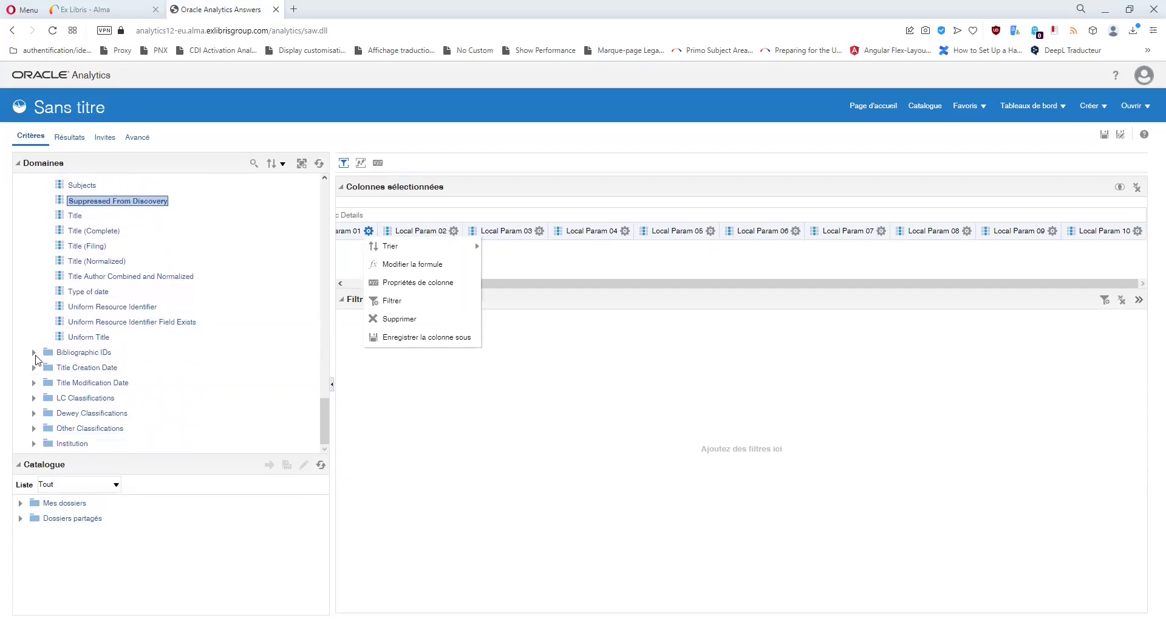
{"action": "left_click", "coordinate": [34, 353]}
{"action": "scroll", "coordinate": [37, 352], "scroll_direction": "down", "scroll_amount": 1}
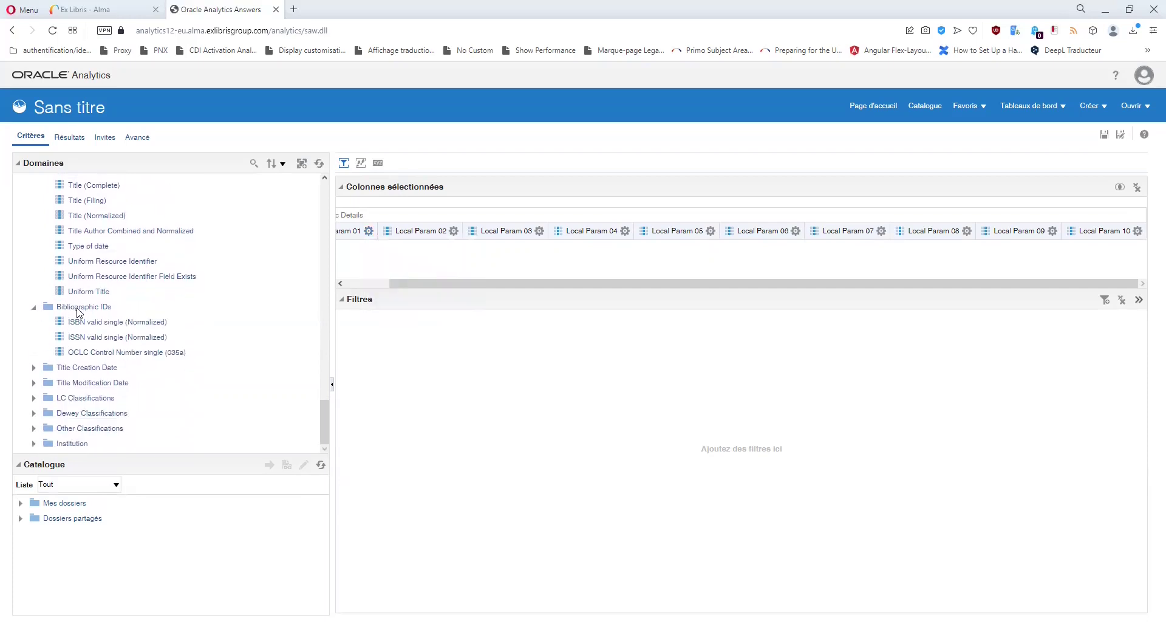
{"action": "left_click", "coordinate": [82, 322]}
{"action": "left_click", "coordinate": [88, 337]}
{"action": "left_click", "coordinate": [88, 352]}
{"action": "left_click", "coordinate": [90, 322]}
{"action": "left_click", "coordinate": [89, 337]}
{"action": "left_click", "coordinate": [91, 353]}
{"action": "left_click", "coordinate": [91, 324]}
{"action": "left_click", "coordinate": [91, 337]}
{"action": "left_click", "coordinate": [92, 352]}
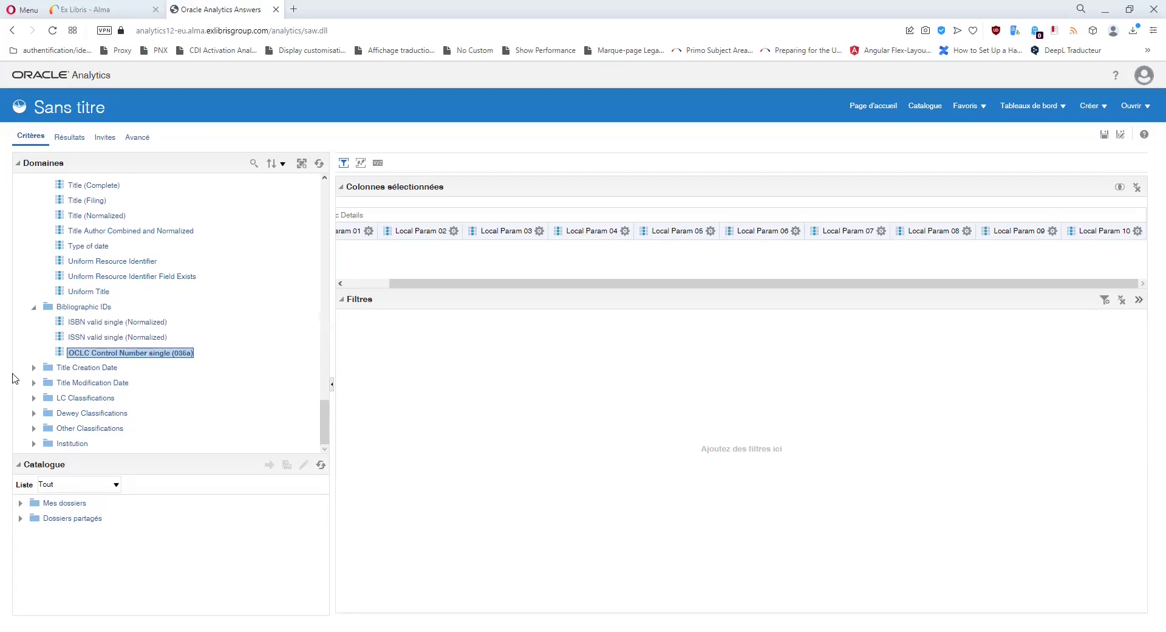
Step: Expand the Title Creation Date folder and collapse the Bibliographic IDs folder to view the creation date fields
{"action": "left_click", "coordinate": [33, 367]}
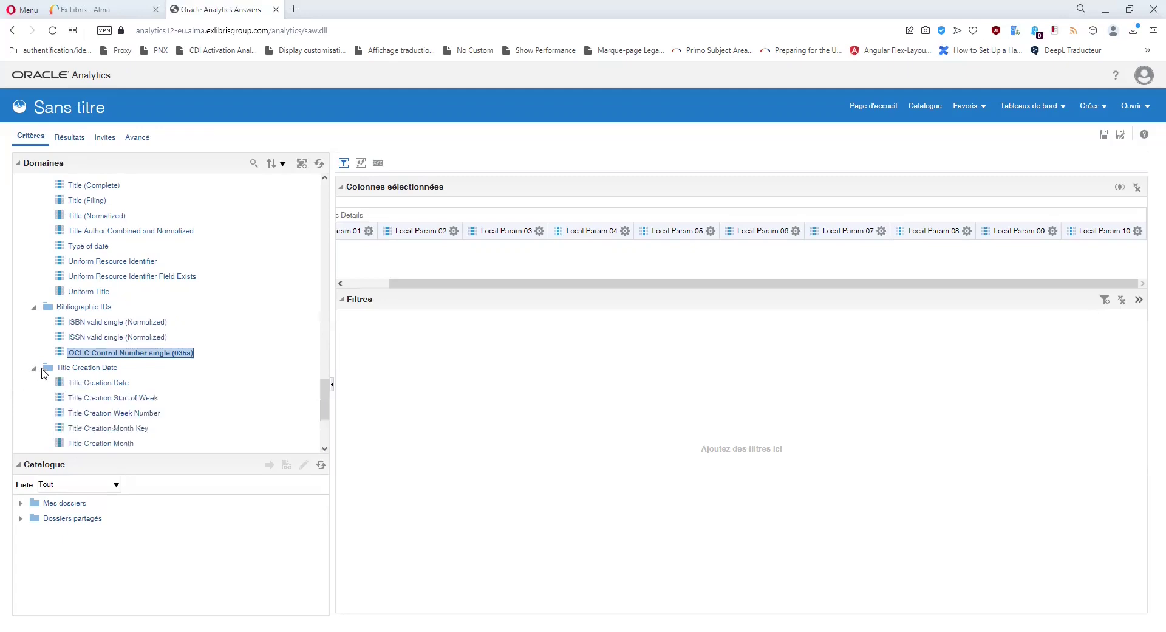
{"action": "scroll", "coordinate": [124, 372], "scroll_direction": "up", "scroll_amount": 5}
{"action": "scroll", "coordinate": [128, 373], "scroll_direction": "up", "scroll_amount": 5}
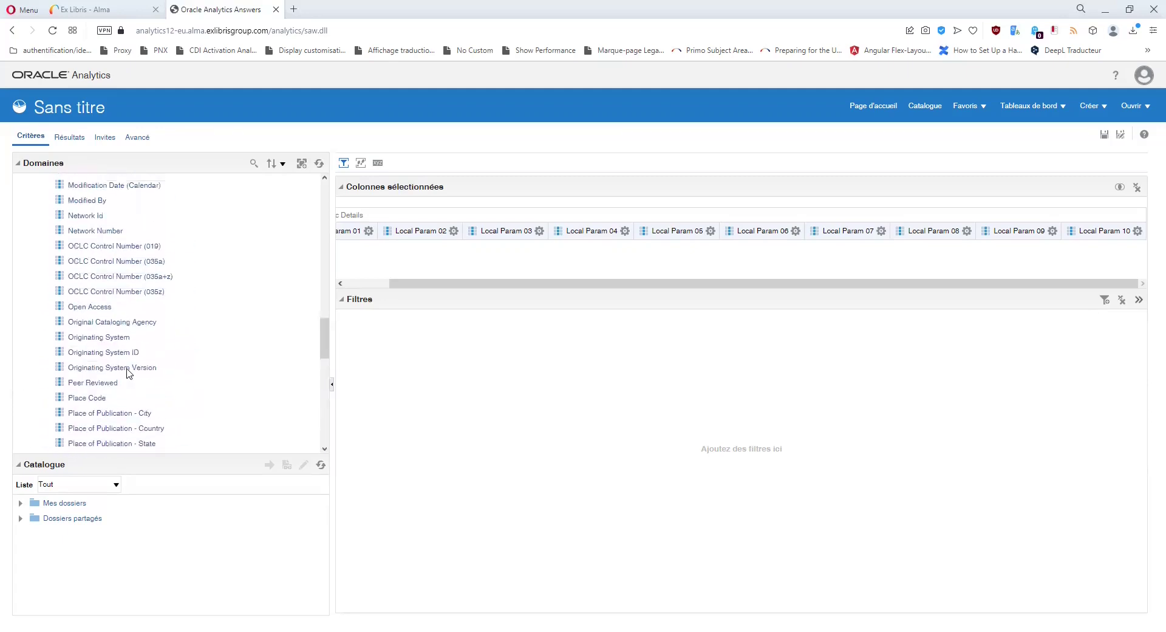
{"action": "scroll", "coordinate": [128, 373], "scroll_direction": "down", "scroll_amount": 10}
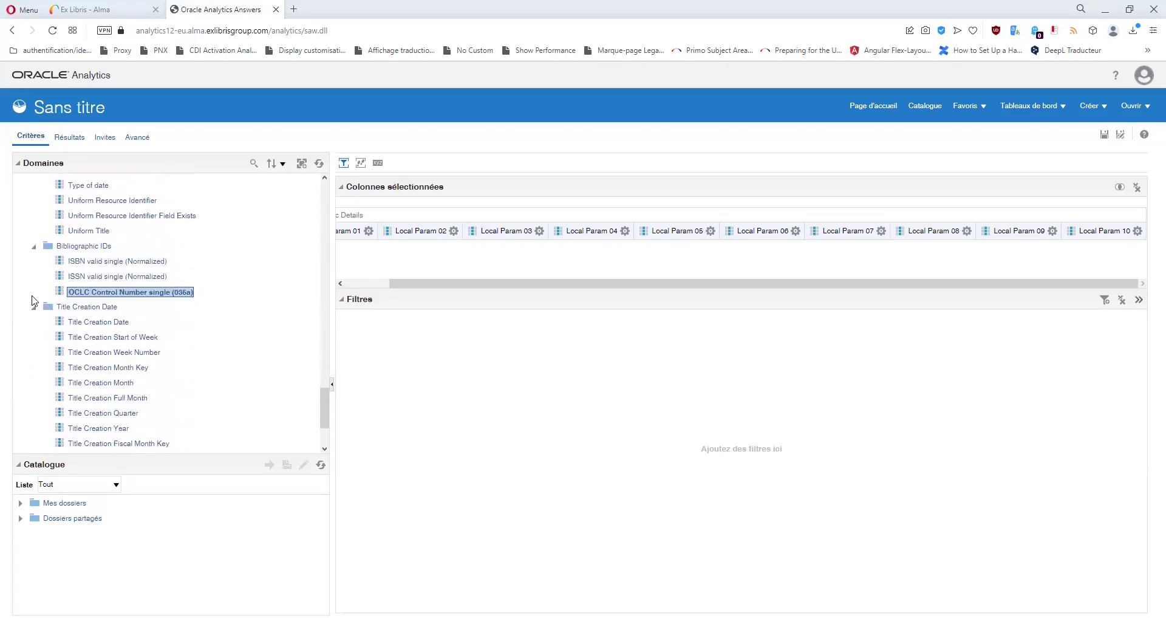
{"action": "left_click", "coordinate": [33, 246]}
{"action": "scroll", "coordinate": [25, 261], "scroll_direction": "down", "scroll_amount": 2}
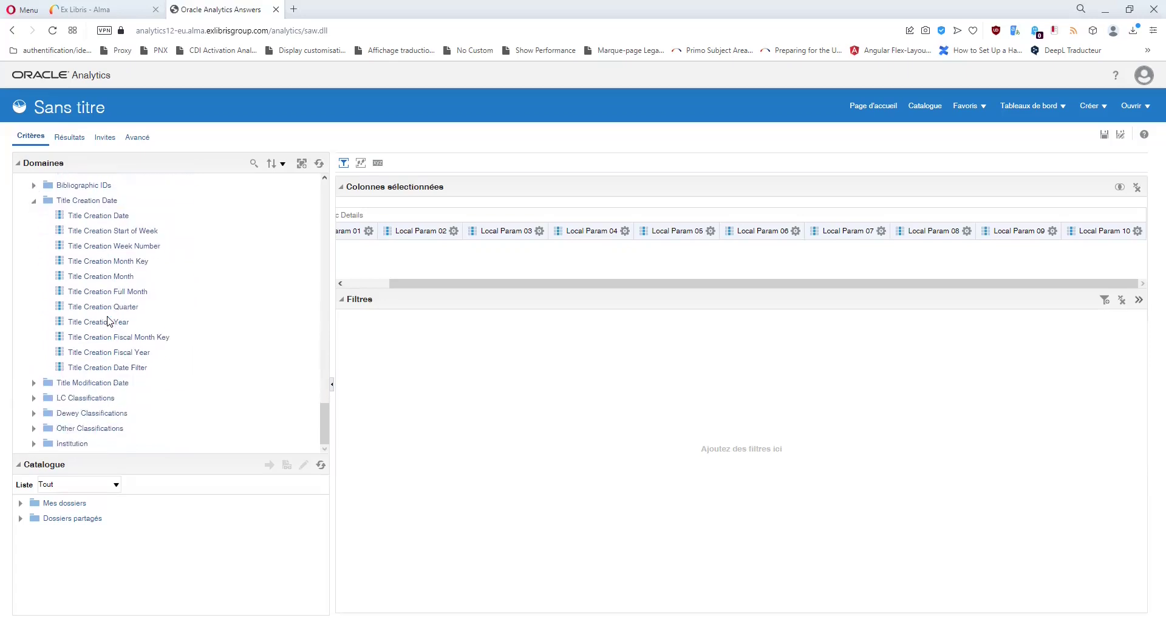
Step: Expand both the Title Creation Date and Title Modification Date folders and go through the creation week, month and date fields
{"action": "left_click", "coordinate": [34, 201]}
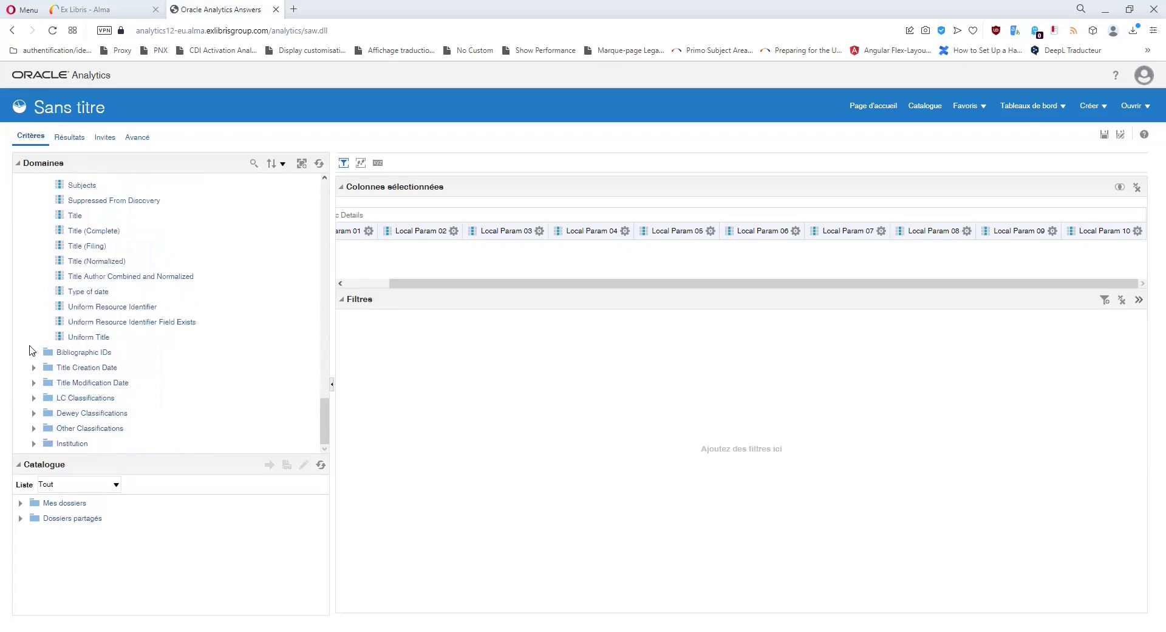
{"action": "left_click", "coordinate": [34, 367]}
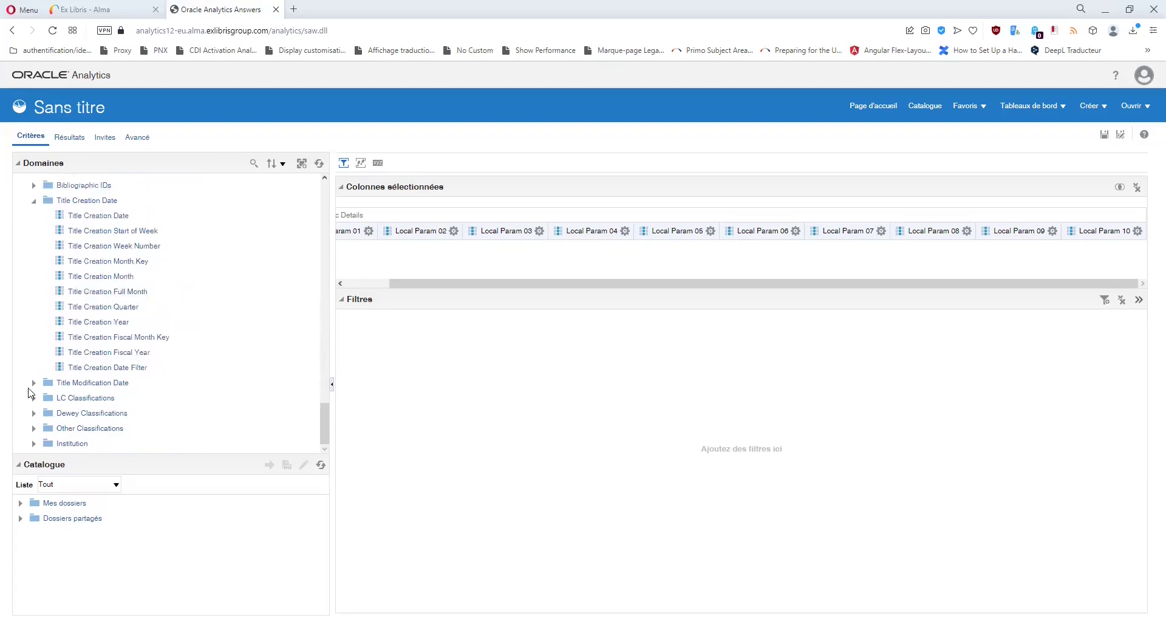
{"action": "left_click", "coordinate": [34, 383]}
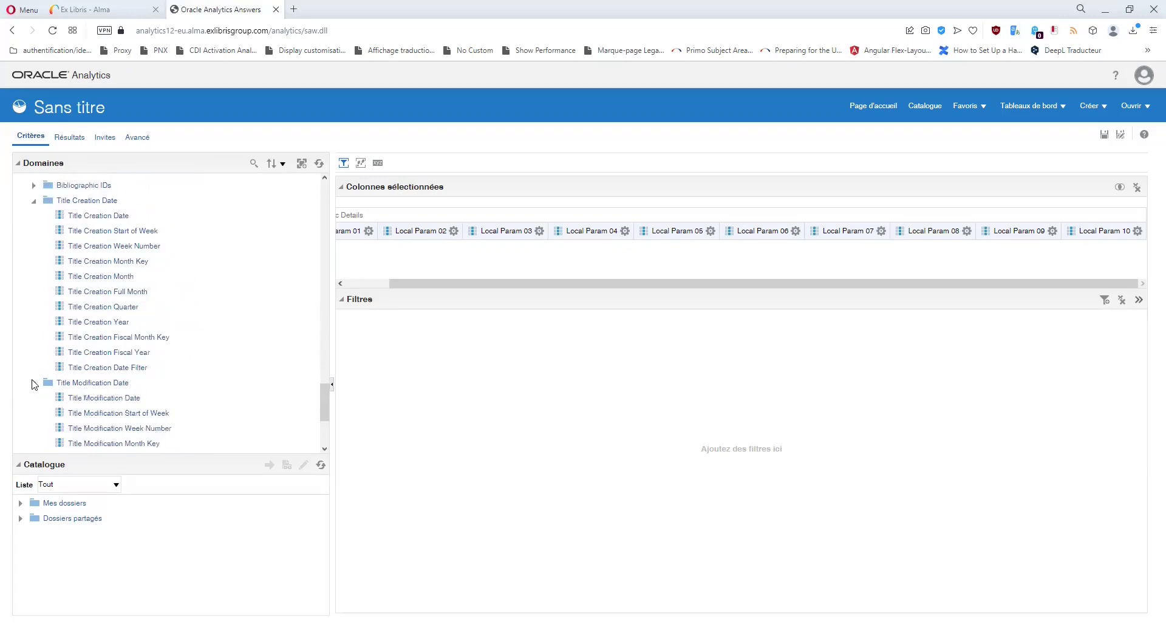
{"action": "left_click", "coordinate": [128, 246]}
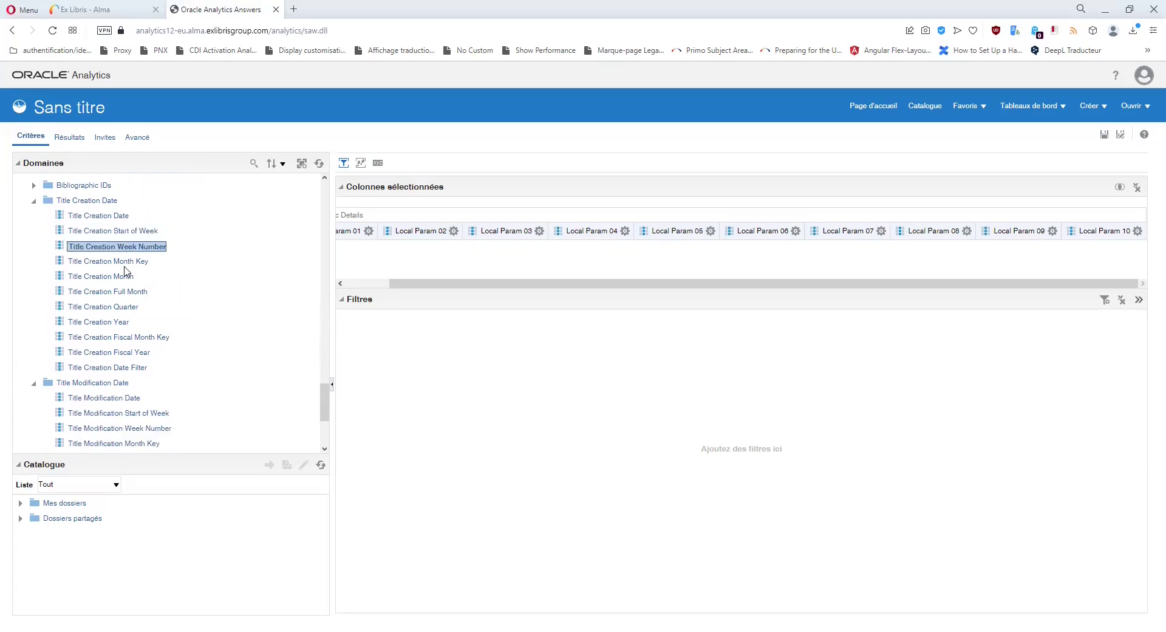
{"action": "left_click", "coordinate": [125, 279]}
{"action": "left_click", "coordinate": [123, 261]}
{"action": "left_click", "coordinate": [122, 247]}
{"action": "left_click", "coordinate": [121, 233]}
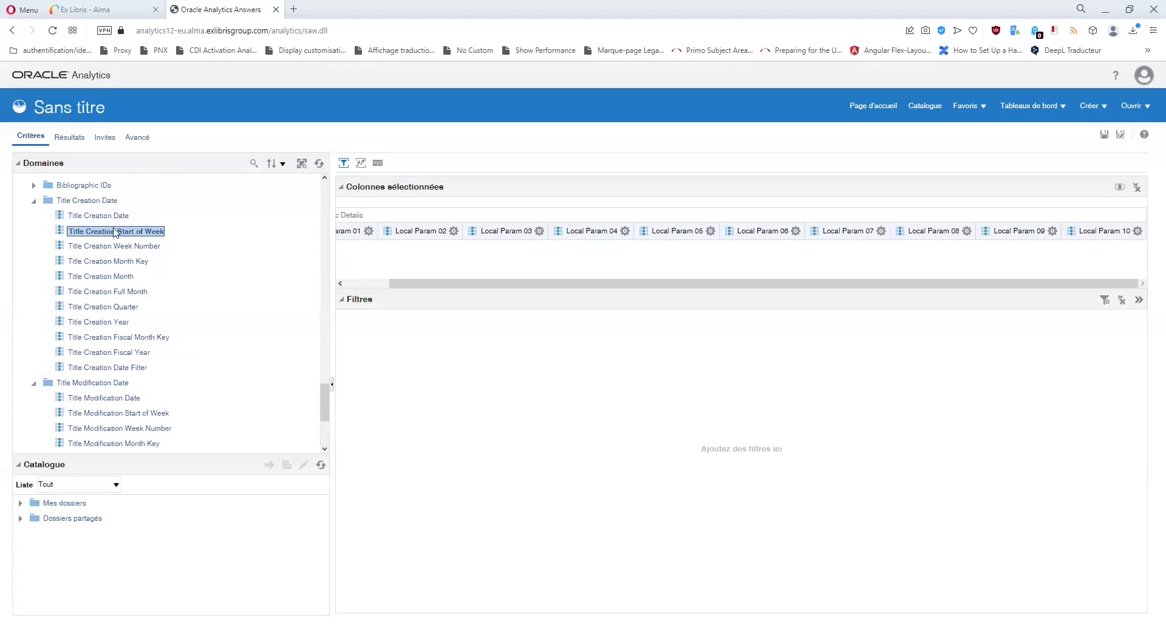
{"action": "left_click", "coordinate": [111, 217]}
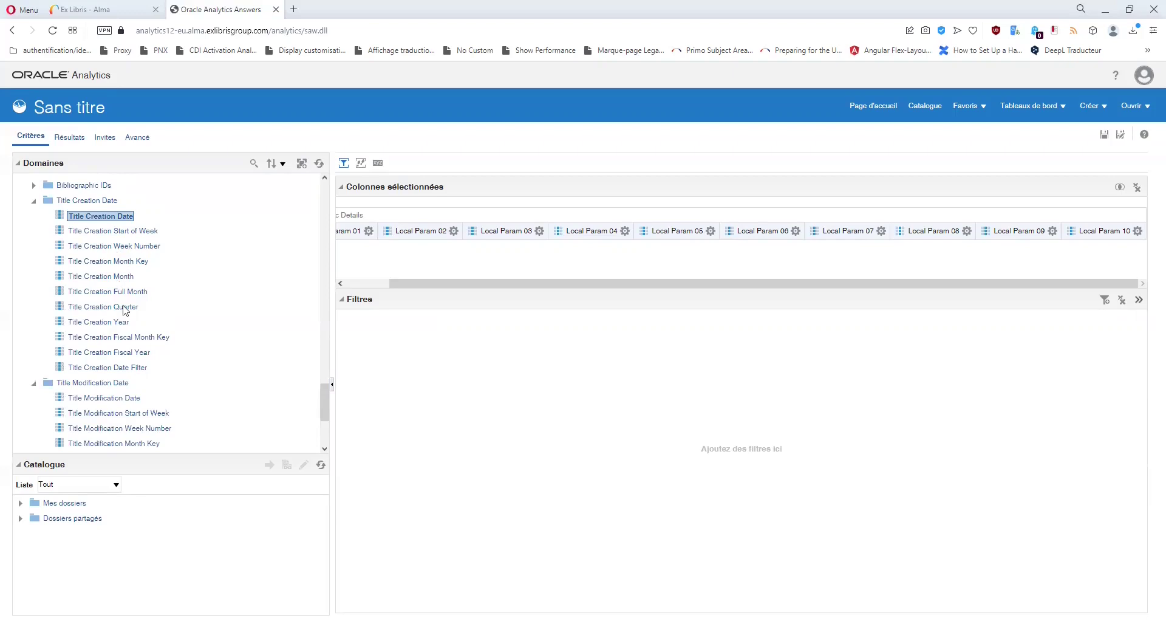
Step: Review the Title Modification Date fields and compare them with those of Title Creation Date
{"action": "scroll", "coordinate": [164, 337], "scroll_direction": "down", "scroll_amount": 1}
{"action": "scroll", "coordinate": [163, 336], "scroll_direction": "down", "scroll_amount": 1}
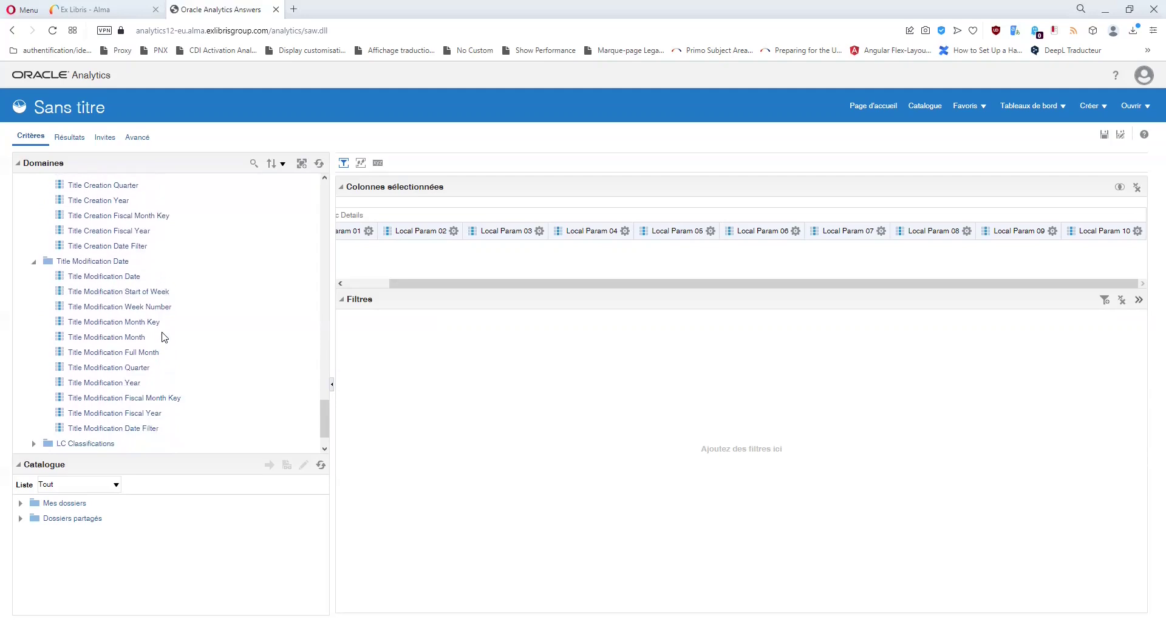
{"action": "scroll", "coordinate": [42, 304], "scroll_direction": "down", "scroll_amount": 1}
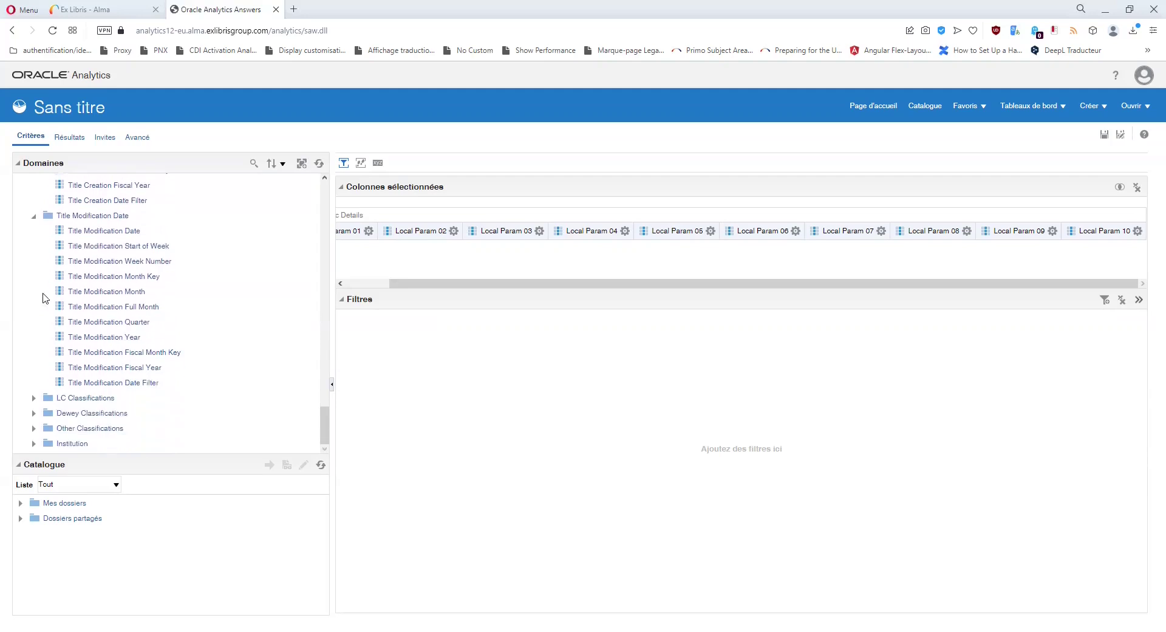
{"action": "scroll", "coordinate": [112, 320], "scroll_direction": "up", "scroll_amount": 1}
{"action": "scroll", "coordinate": [113, 320], "scroll_direction": "up", "scroll_amount": 3}
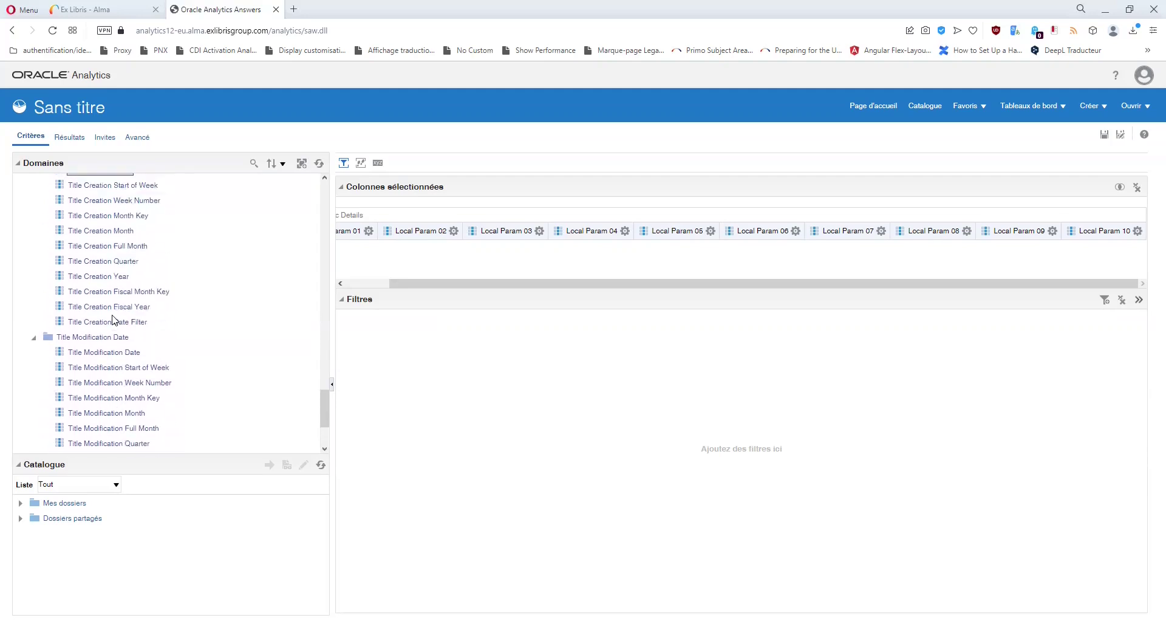
{"action": "scroll", "coordinate": [113, 320], "scroll_direction": "down", "scroll_amount": 4}
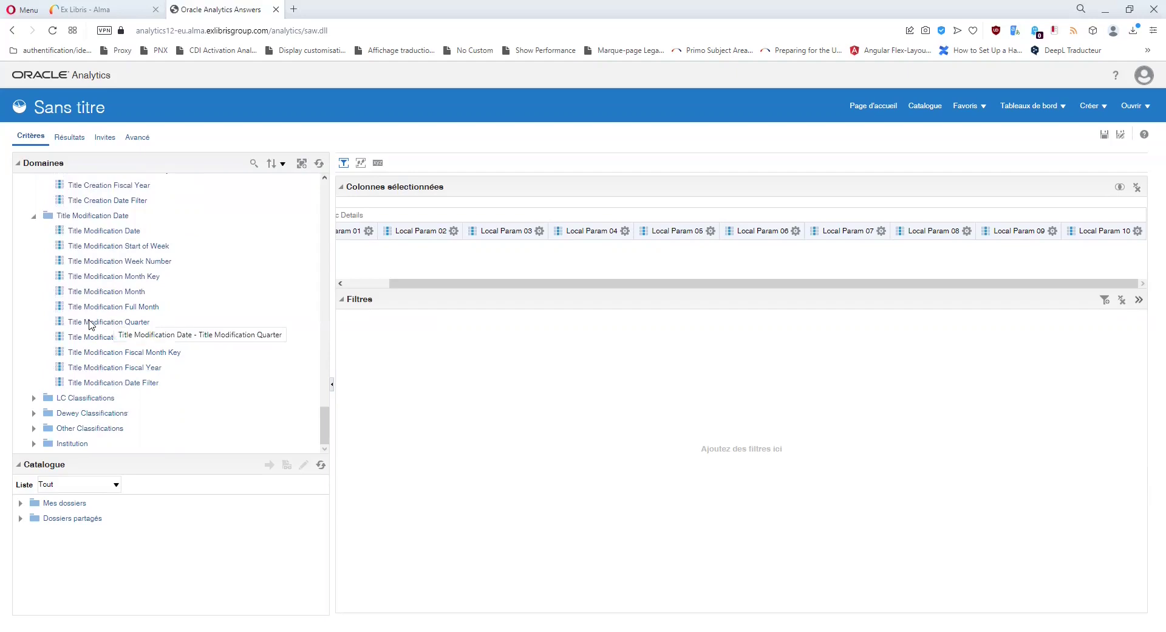
Step: Review the creation fields in Bibliographic Details and compare them with the Title Creation Date folder's fields
{"action": "left_click", "coordinate": [368, 283]}
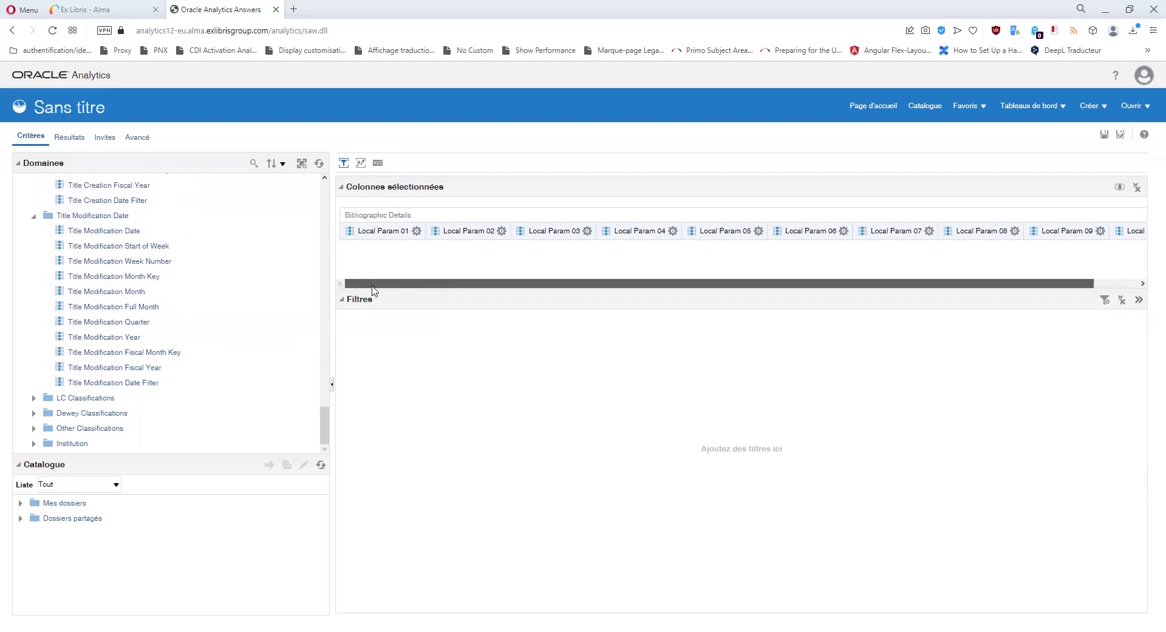
{"action": "left_click", "coordinate": [195, 321]}
{"action": "scroll", "coordinate": [195, 321], "scroll_direction": "up", "scroll_amount": 15}
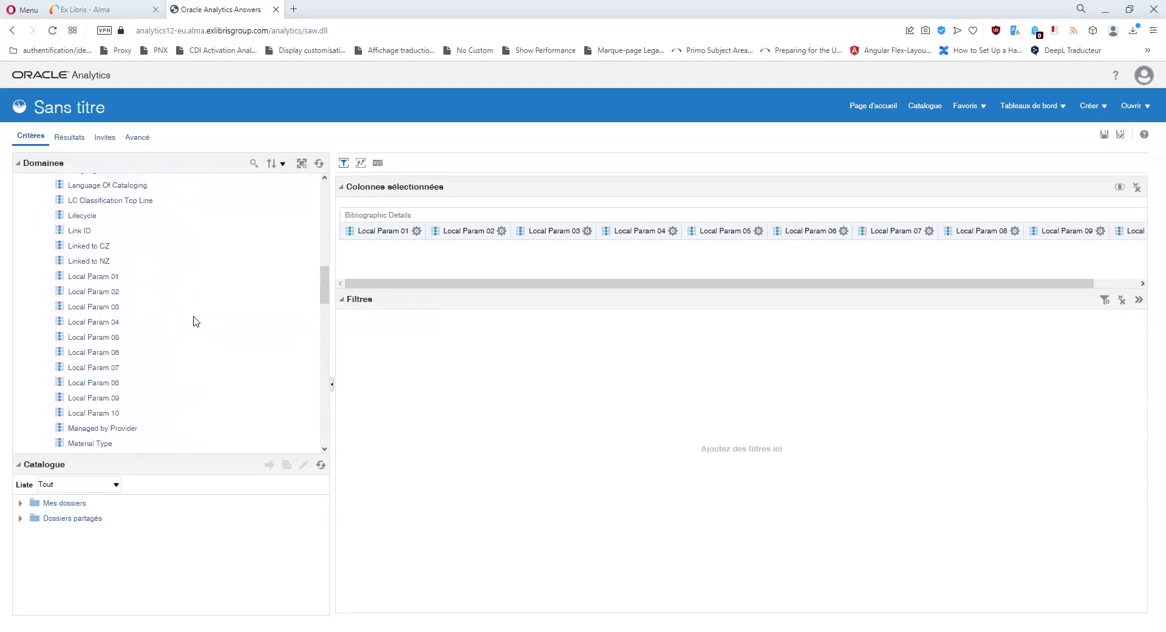
{"action": "scroll", "coordinate": [196, 321], "scroll_direction": "up", "scroll_amount": 6}
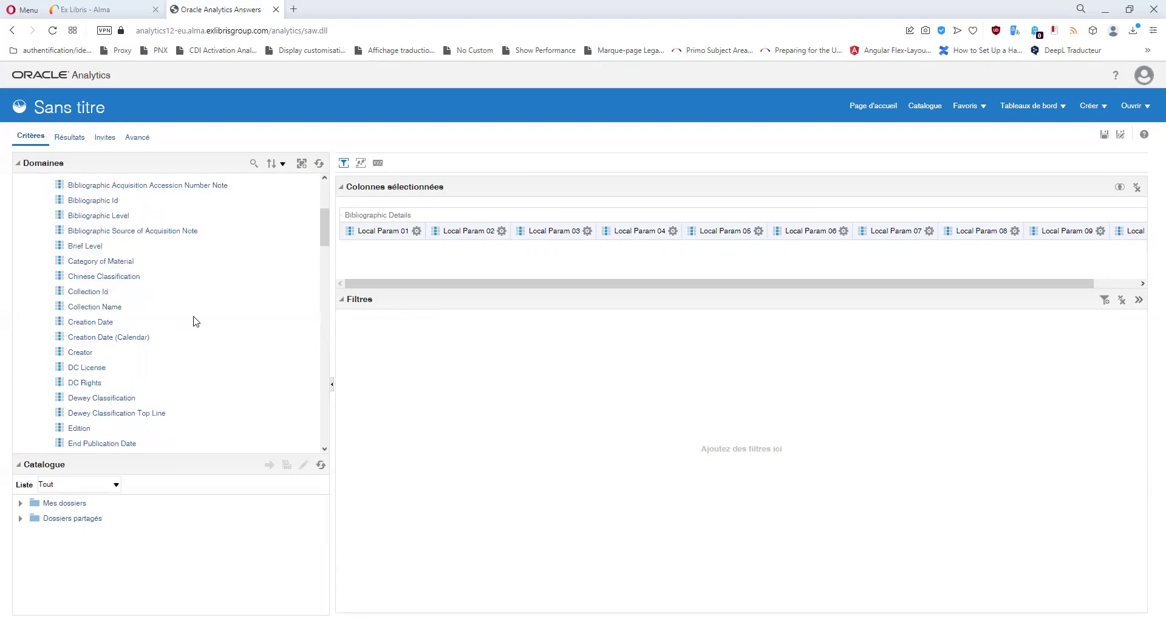
{"action": "left_click_drag", "start_coordinate": [326, 226], "coordinate": [325, 405]}
{"action": "left_click", "coordinate": [120, 255]}
{"action": "scroll", "coordinate": [119, 280], "scroll_direction": "up", "scroll_amount": 1}
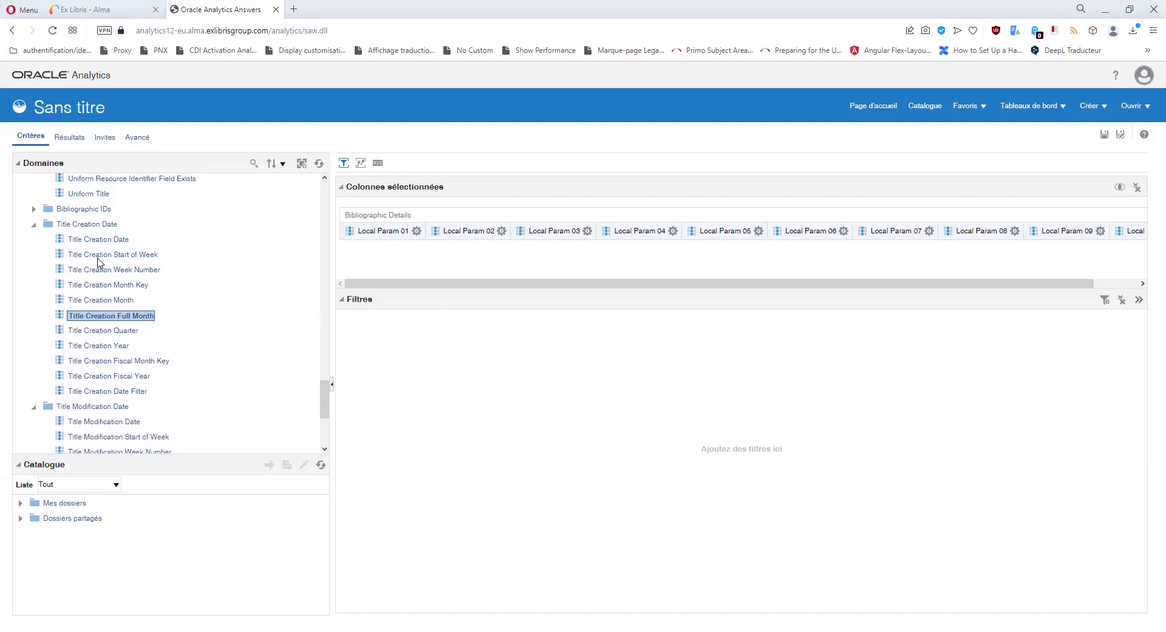
{"action": "left_click", "coordinate": [105, 240]}
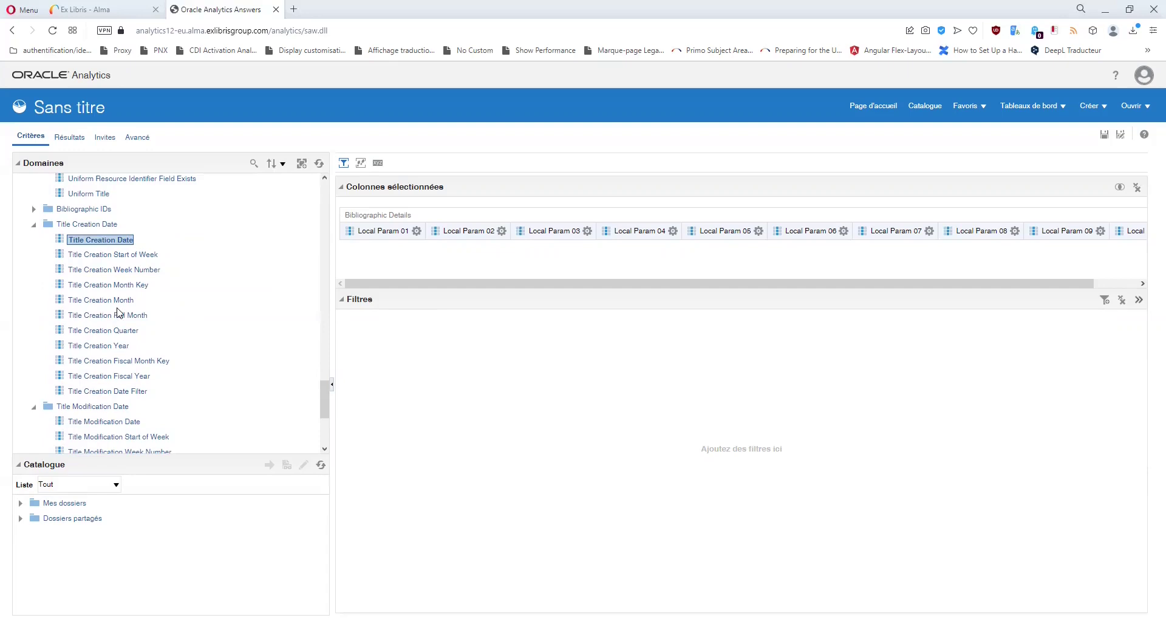
Step: Find the Creator field in Bibliographic Details and add it to the selected columns
{"action": "scroll", "coordinate": [117, 311], "scroll_direction": "up", "scroll_amount": 2}
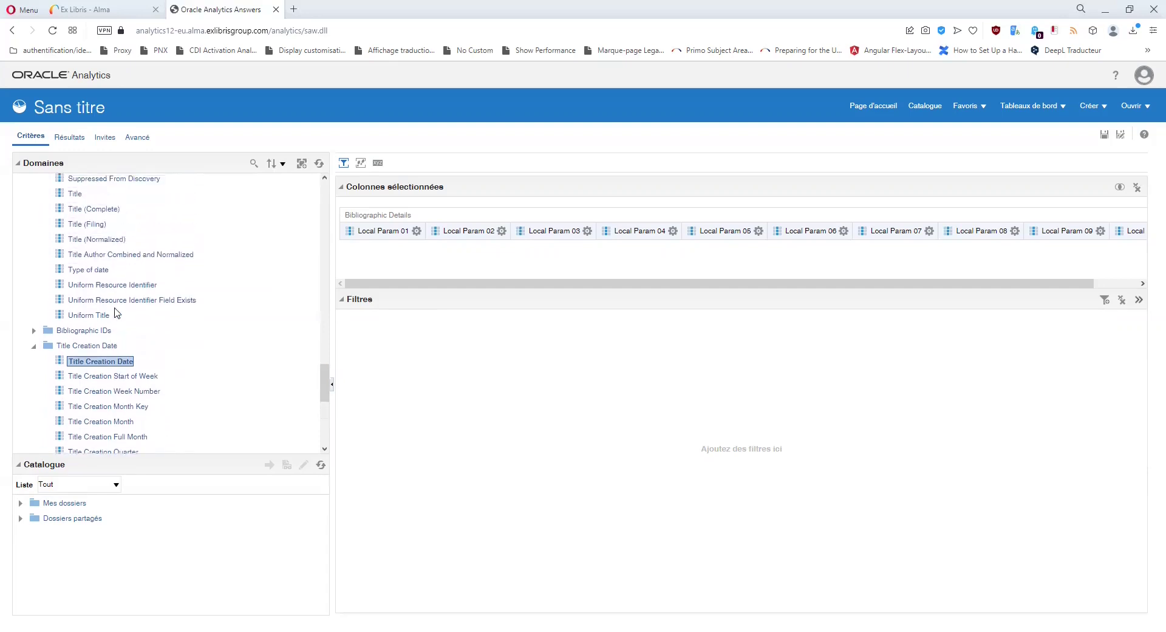
{"action": "scroll", "coordinate": [117, 313], "scroll_direction": "down", "scroll_amount": 3}
{"action": "scroll", "coordinate": [117, 313], "scroll_direction": "up", "scroll_amount": 2}
{"action": "scroll", "coordinate": [117, 313], "scroll_direction": "up", "scroll_amount": 10}
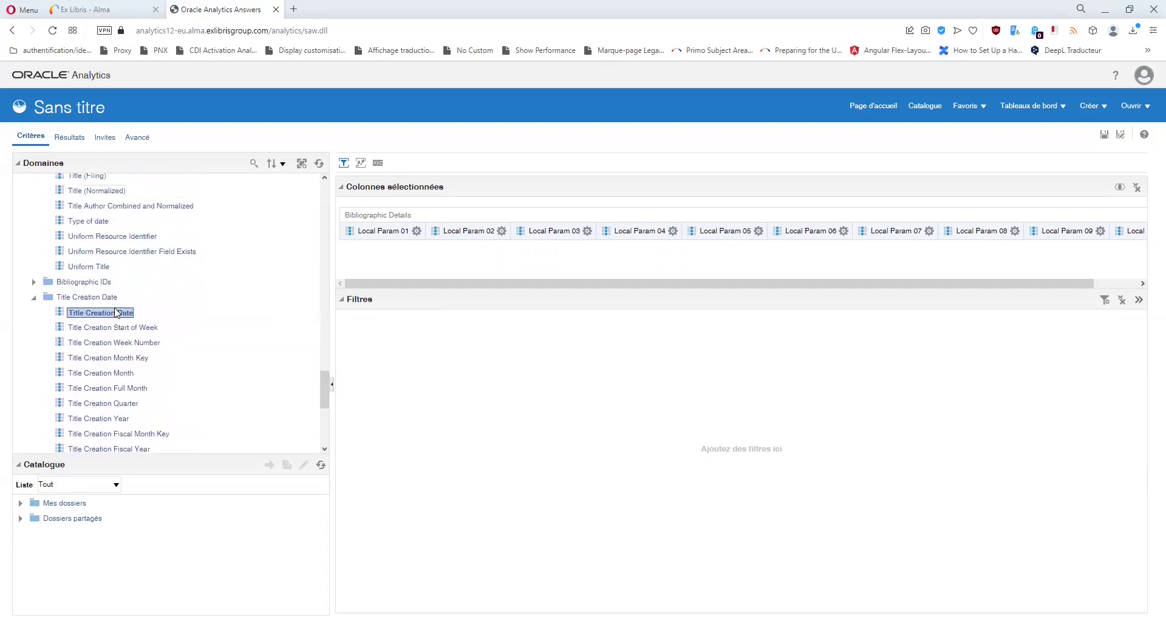
{"action": "scroll", "coordinate": [117, 313], "scroll_direction": "up", "scroll_amount": 8}
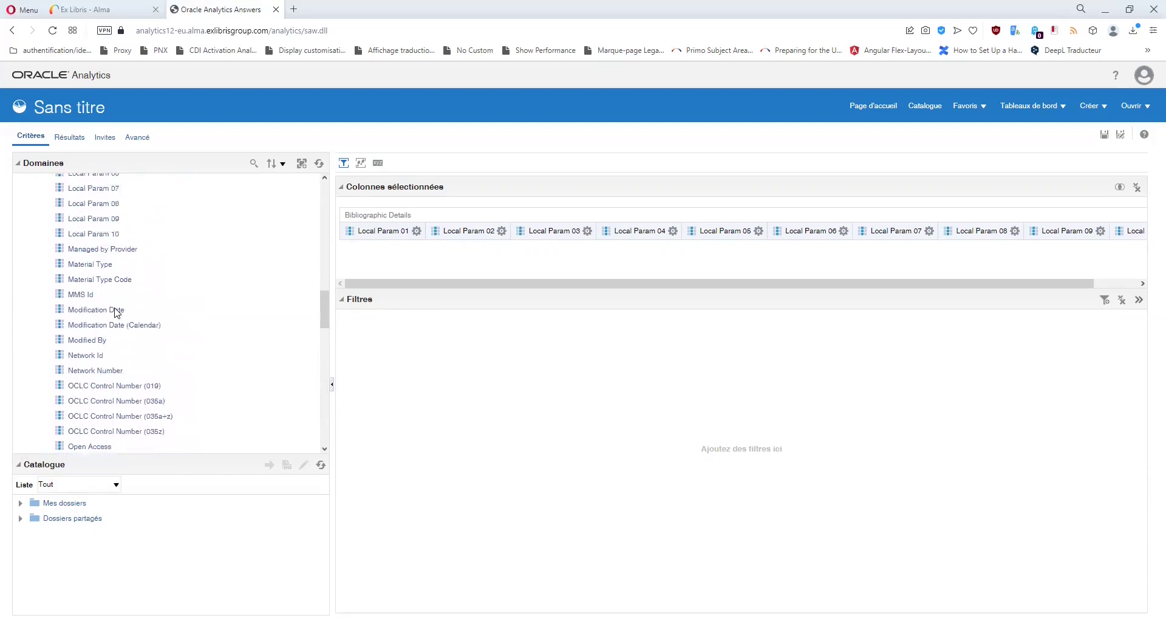
{"action": "scroll", "coordinate": [117, 312], "scroll_direction": "up", "scroll_amount": 5}
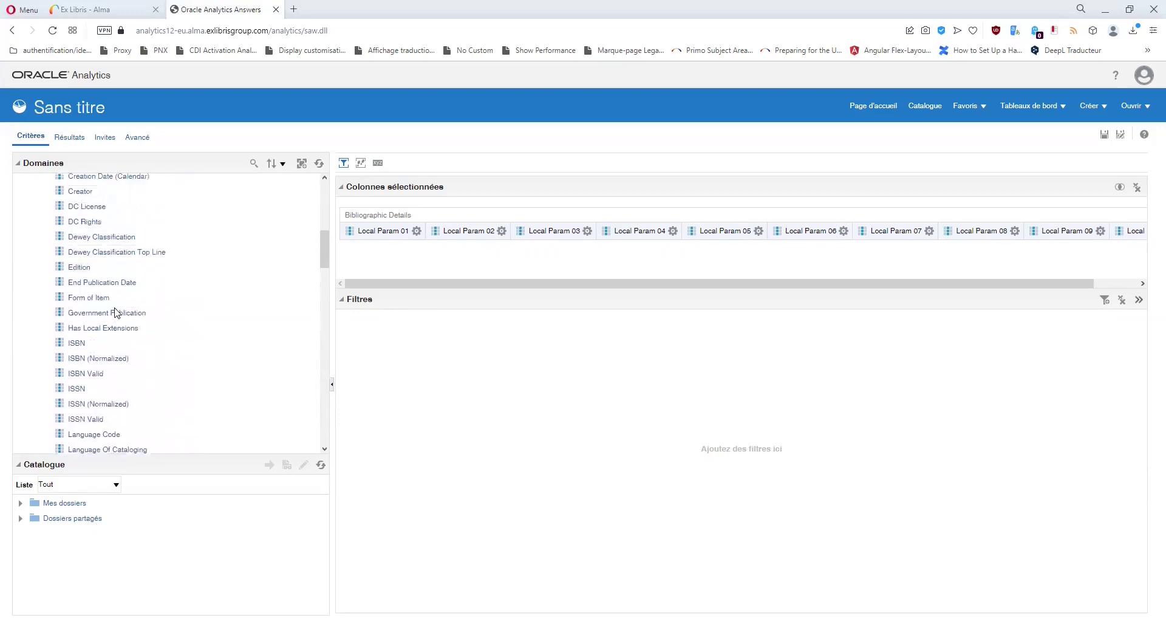
{"action": "left_click", "coordinate": [85, 301]}
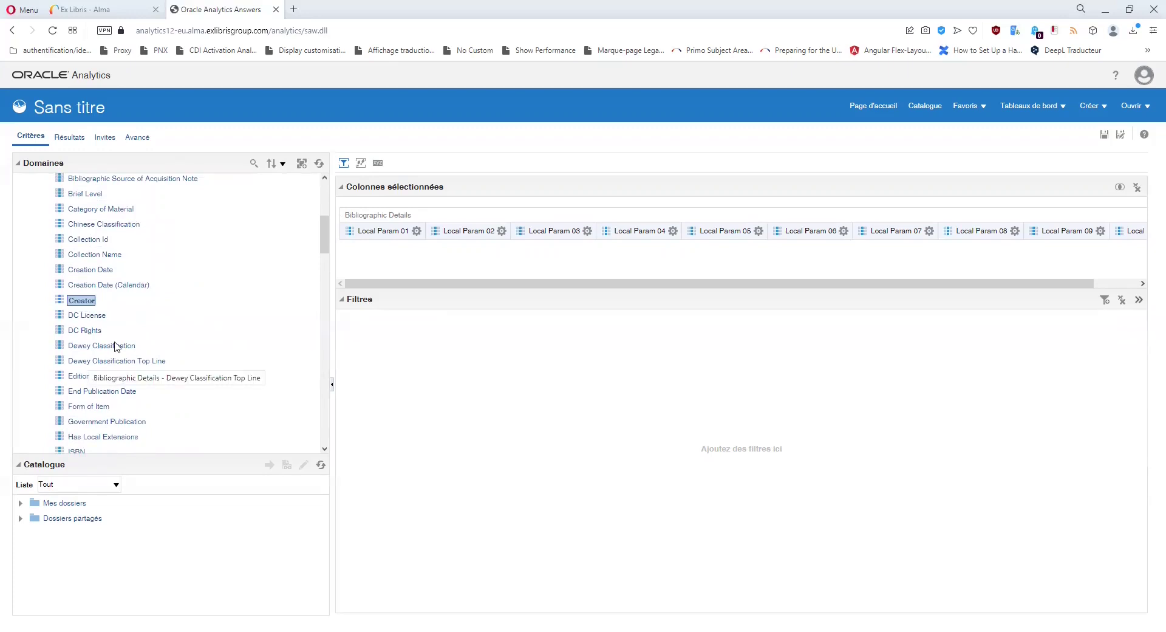
{"action": "double_click", "coordinate": [73, 300]}
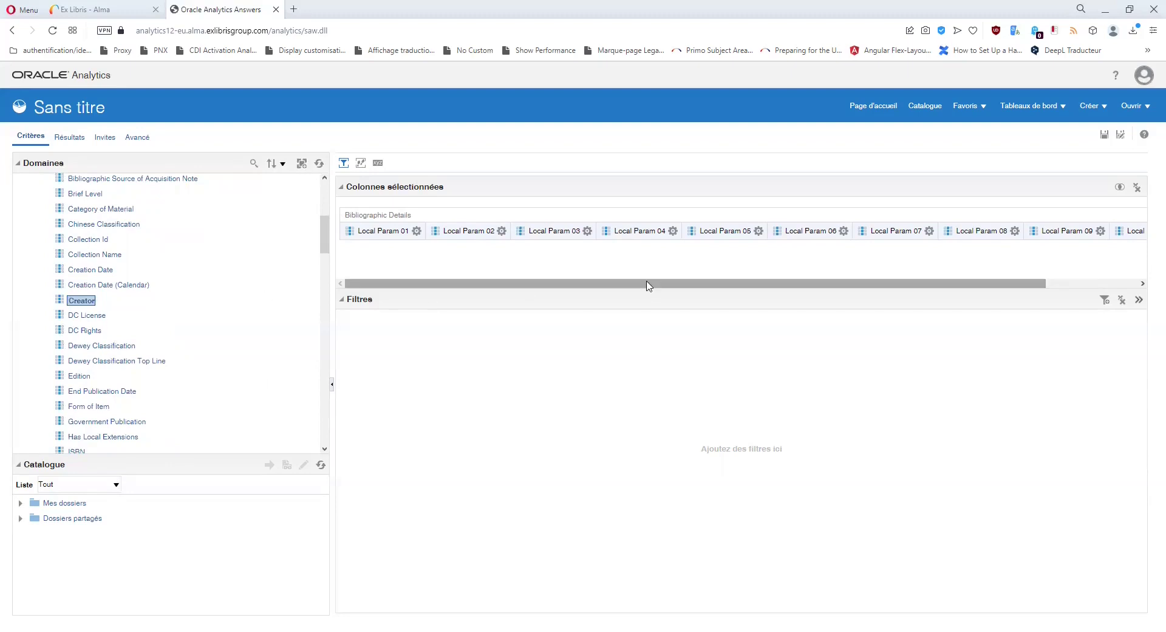
Step: Start a new filter on the Creator column and open the selection list of its available values
{"action": "left_click_drag", "start_coordinate": [648, 286], "coordinate": [741, 286]}
{"action": "left_click", "coordinate": [1138, 231]}
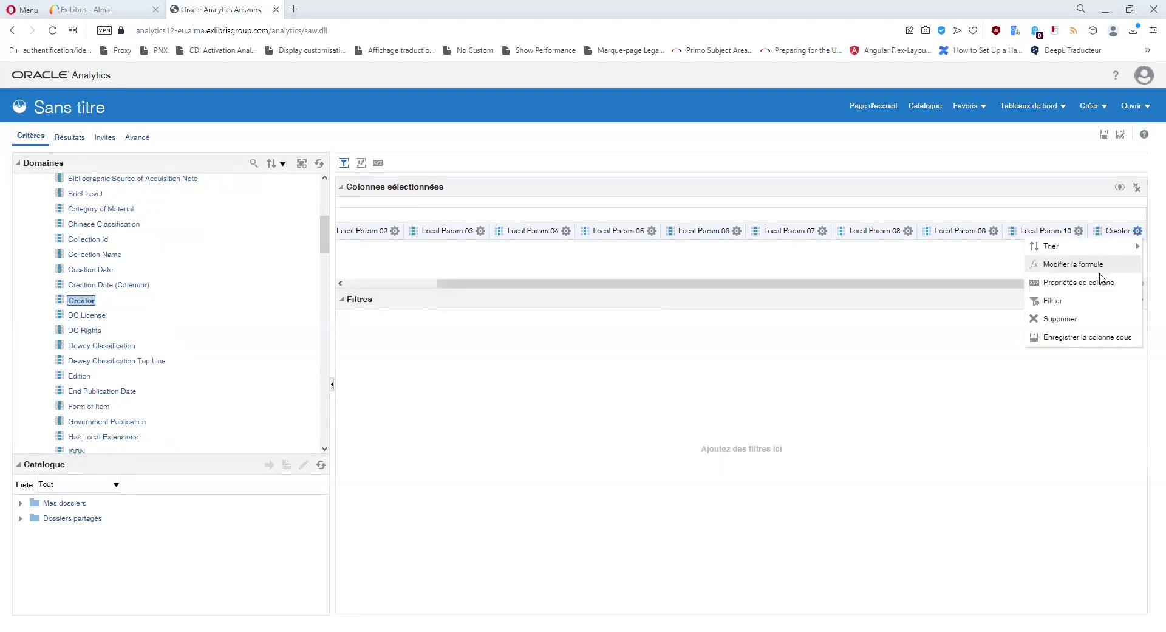
{"action": "left_click", "coordinate": [1075, 302]}
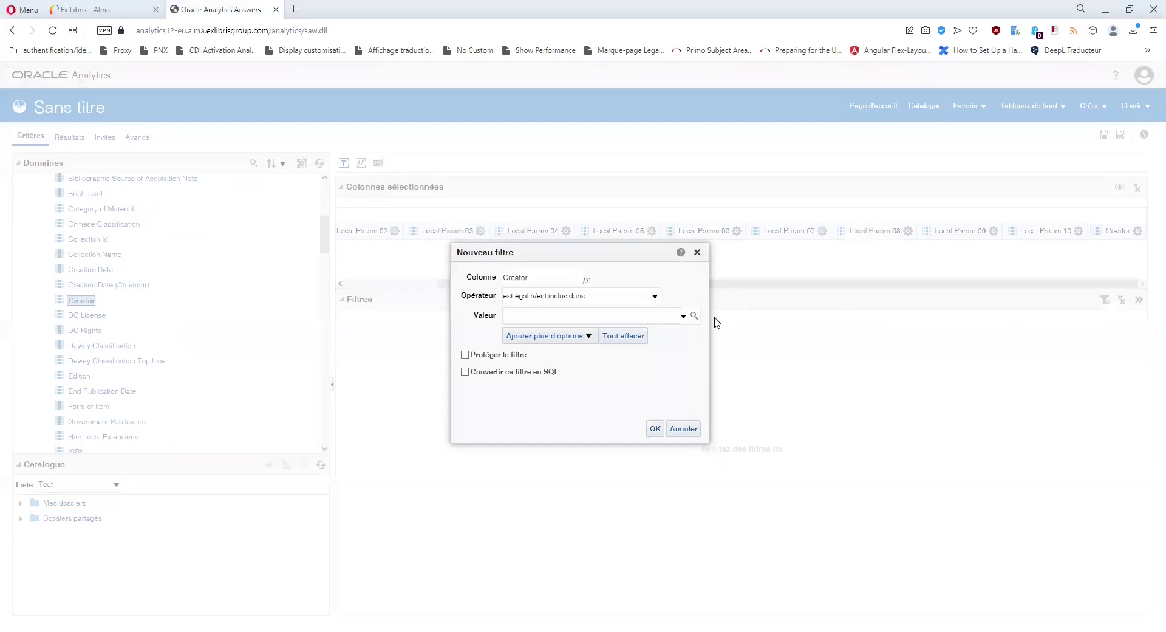
{"action": "left_click", "coordinate": [692, 321]}
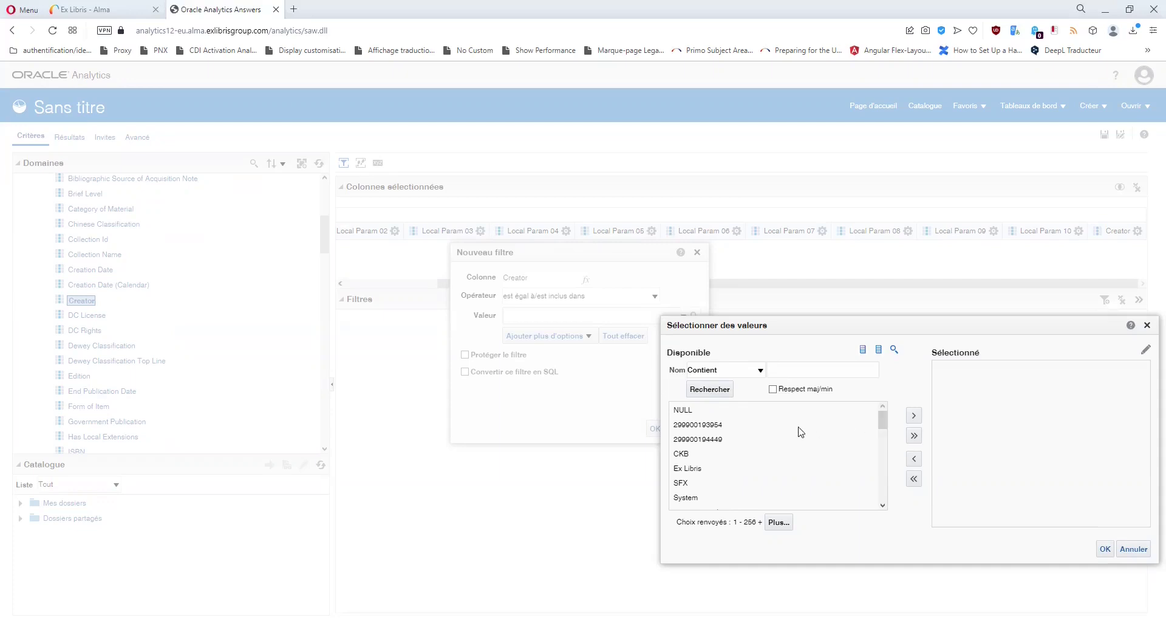
Step: Examine the numeric entries among the available Creator values and close the filter without applying it
{"action": "left_click", "coordinate": [723, 424]}
{"action": "left_click", "coordinate": [703, 438]}
{"action": "left_click", "coordinate": [700, 424]}
{"action": "left_click", "coordinate": [697, 439]}
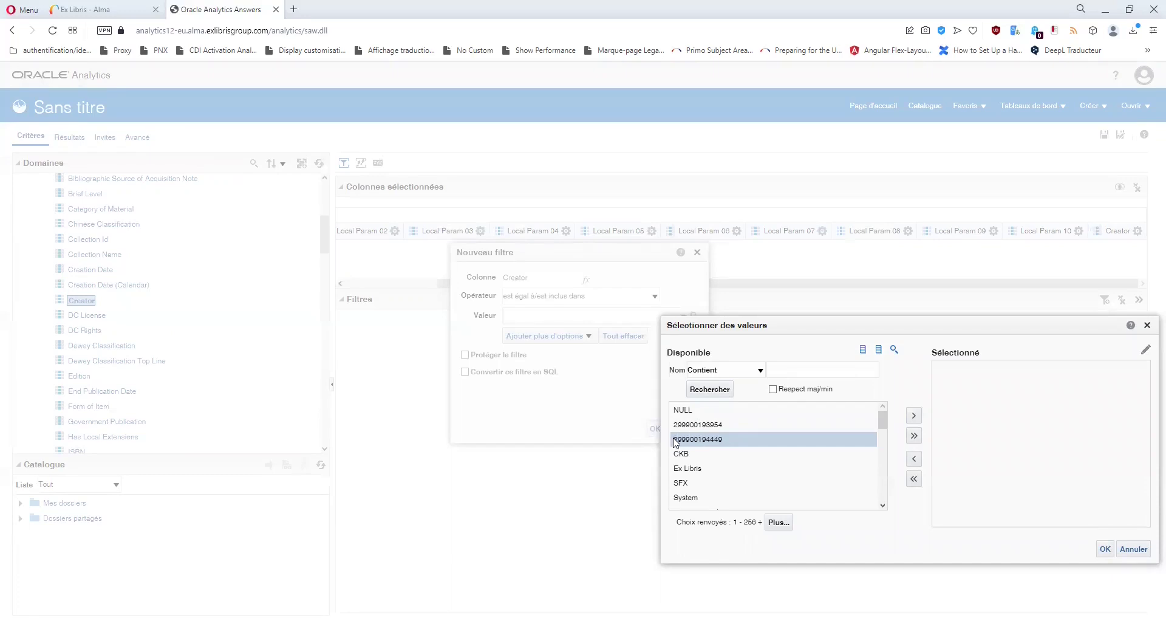
{"action": "left_click", "coordinate": [706, 430]}
{"action": "left_click", "coordinate": [713, 435]}
{"action": "left_click", "coordinate": [708, 429]}
{"action": "left_click", "coordinate": [682, 435]}
{"action": "left_click", "coordinate": [685, 425]}
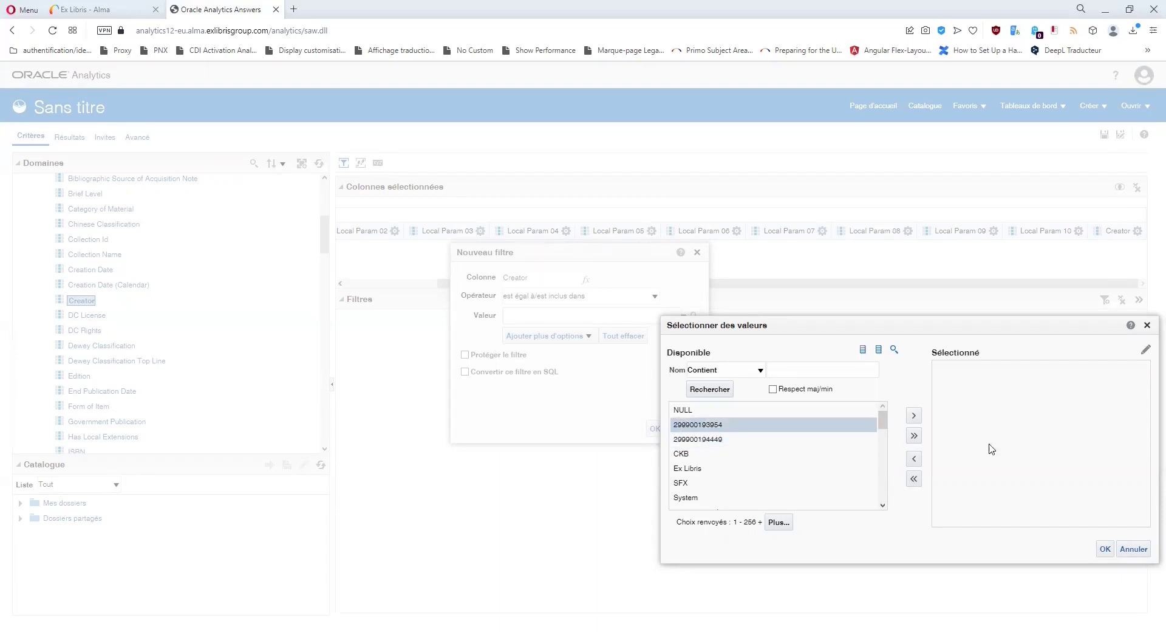
{"action": "left_click", "coordinate": [1147, 326]}
{"action": "left_click", "coordinate": [697, 252]}
Step: Create a new analysis on the Titles subject area, discarding the unsaved changes of the current one
{"action": "scroll", "coordinate": [139, 316], "scroll_direction": "down", "scroll_amount": 15}
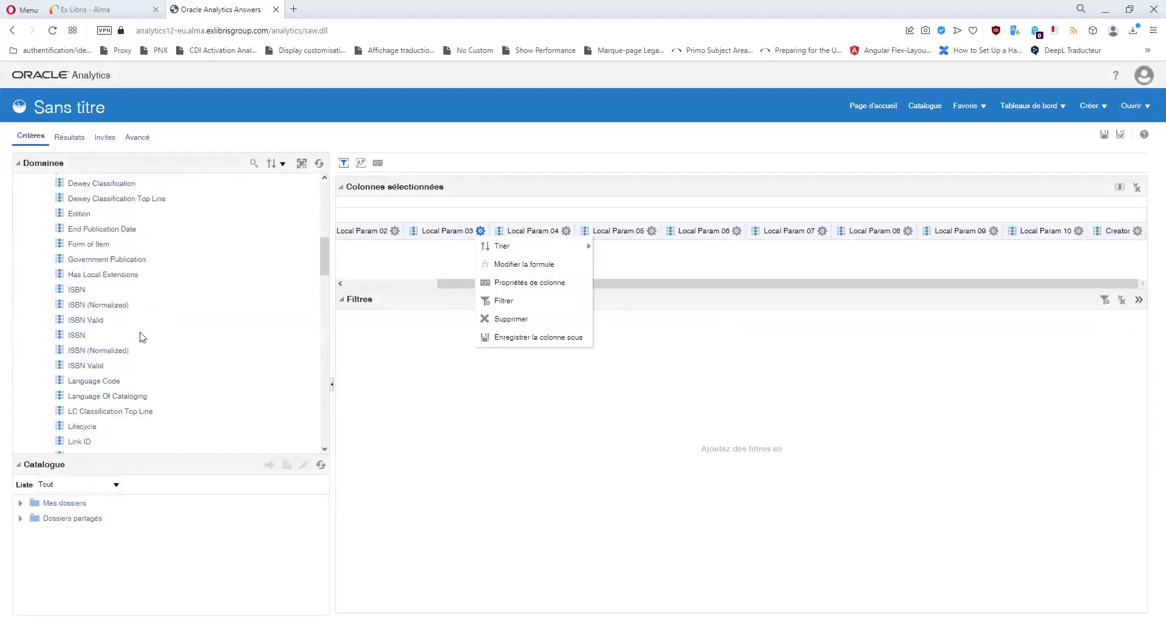
{"action": "scroll", "coordinate": [139, 335], "scroll_direction": "down", "scroll_amount": 3}
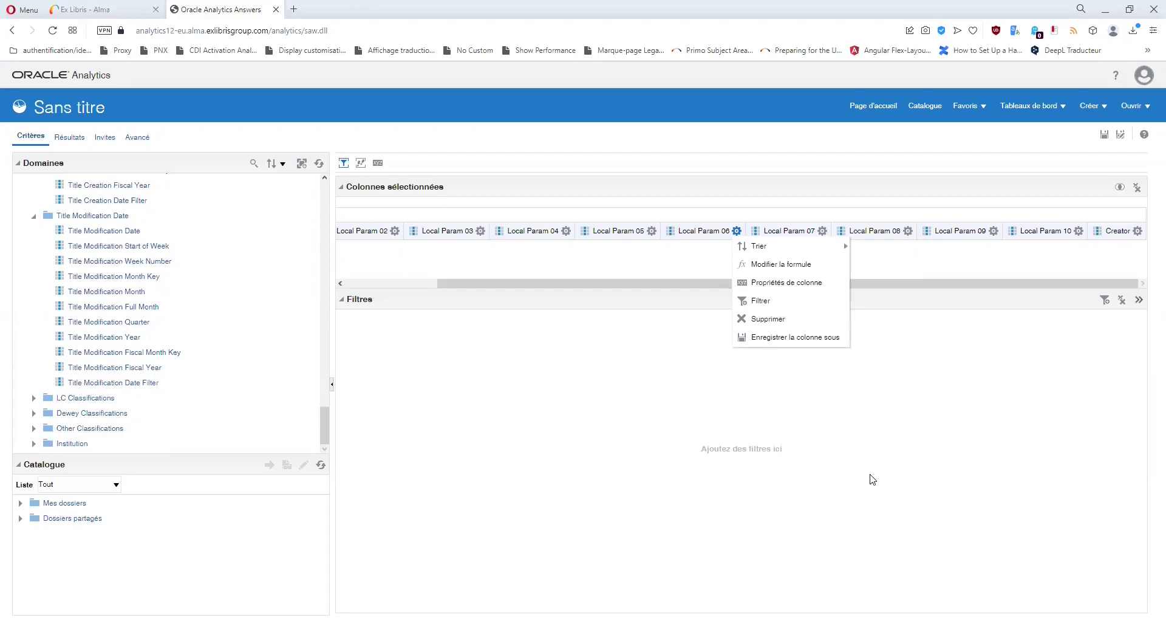
{"action": "left_click", "coordinate": [1091, 106]}
{"action": "left_click", "coordinate": [1025, 147]}
{"action": "scroll", "coordinate": [1041, 224], "scroll_direction": "down", "scroll_amount": 5}
{"action": "left_click", "coordinate": [990, 273]}
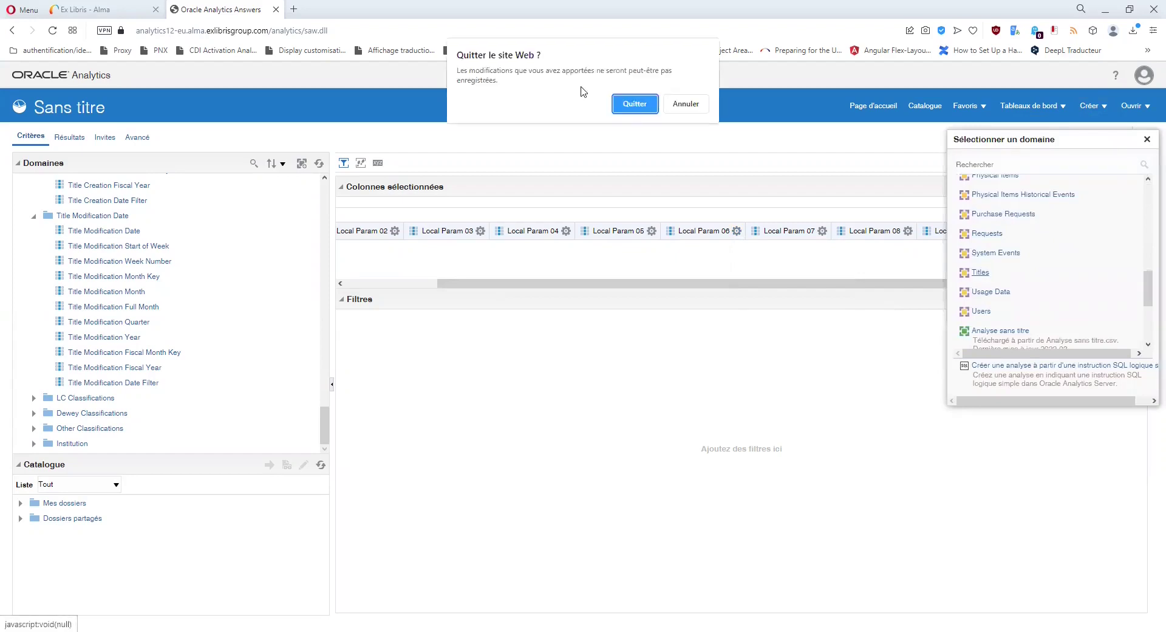
{"action": "left_click", "coordinate": [627, 112]}
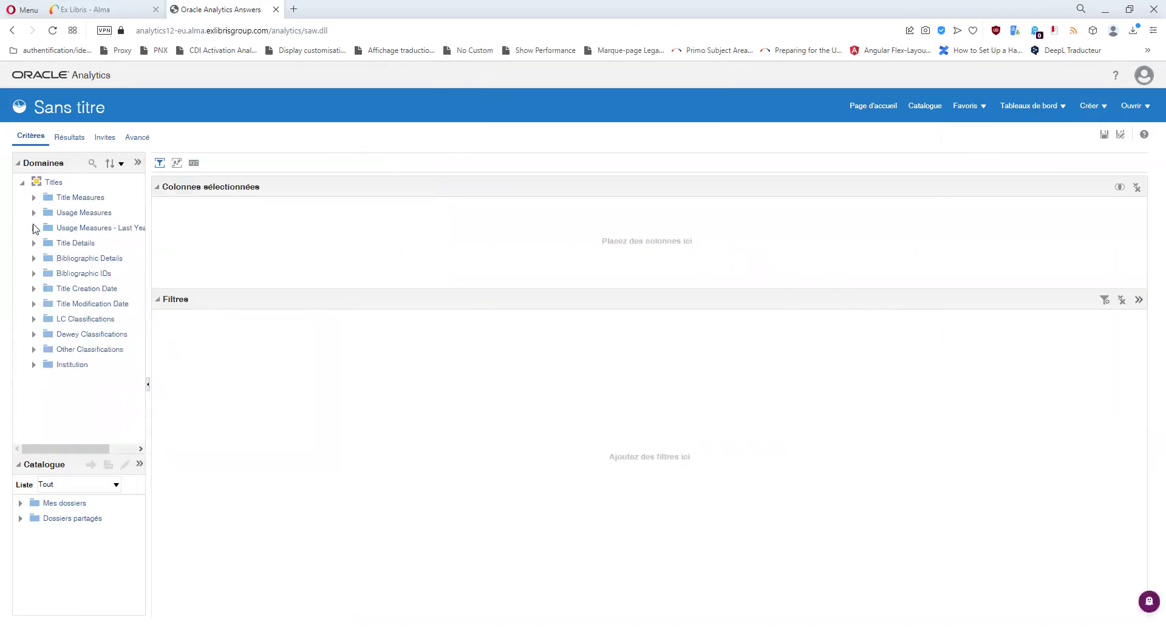
Step: Expand the Title Details folder and add its Has Active Holdings Records field to the selected columns
{"action": "left_click", "coordinate": [33, 244]}
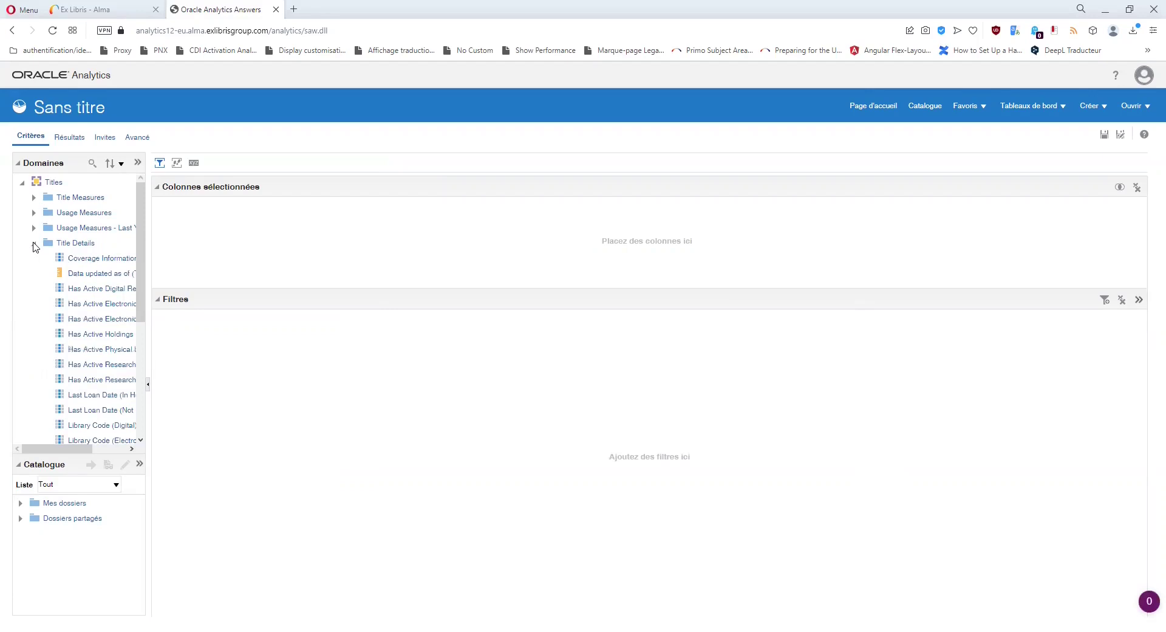
{"action": "left_click_drag", "start_coordinate": [200, 260], "coordinate": [242, 258]}
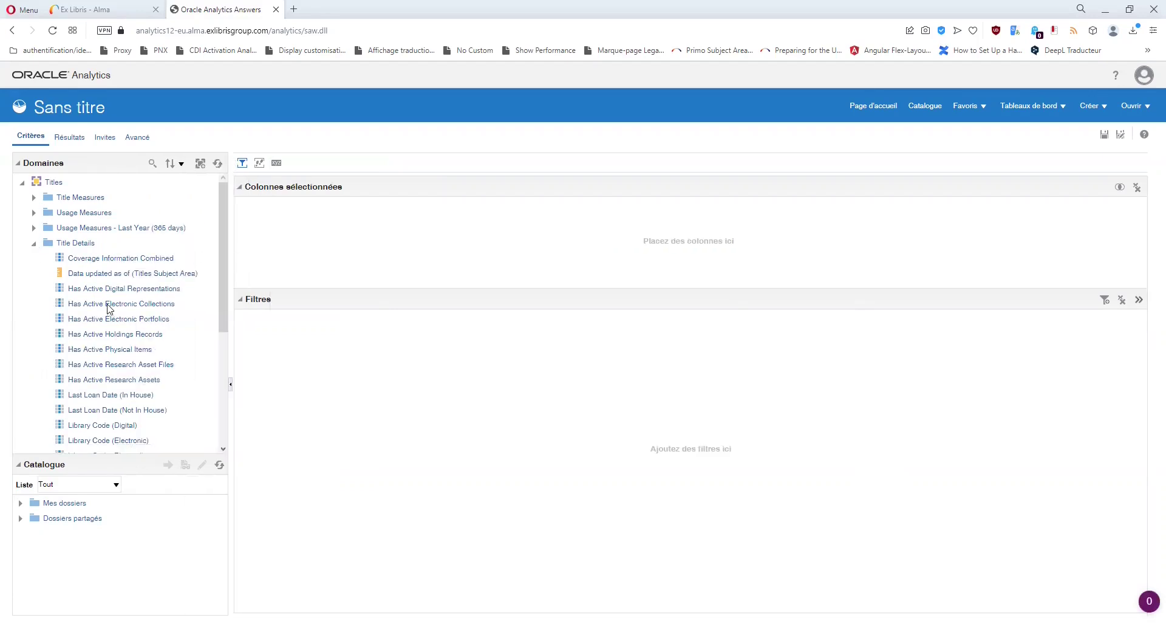
{"action": "left_click", "coordinate": [118, 341]}
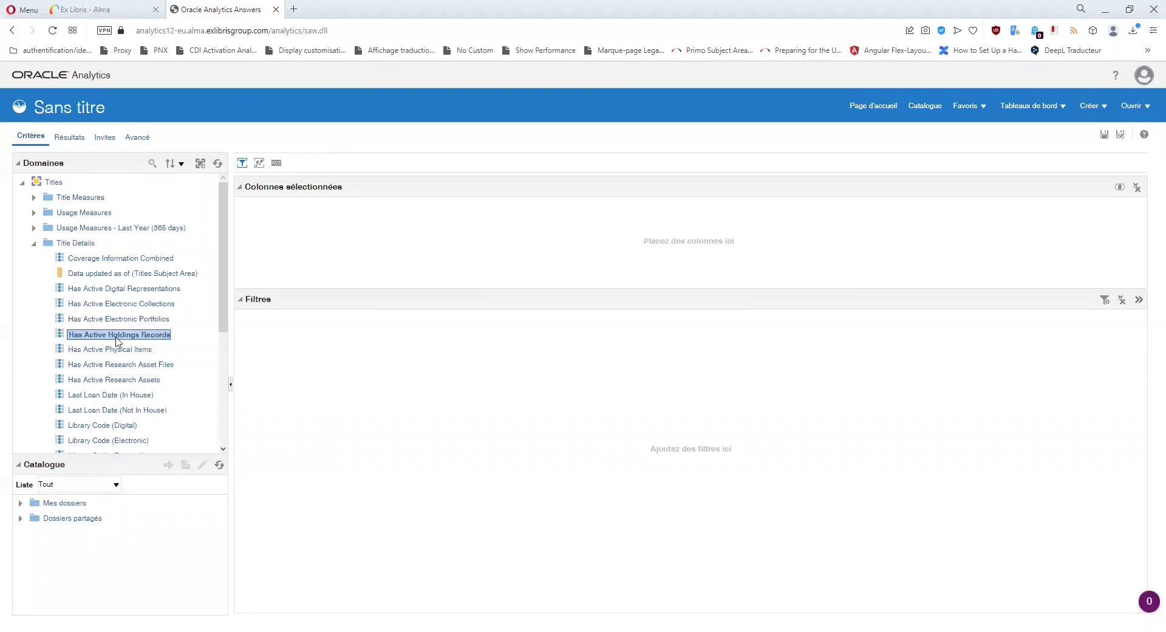
{"action": "left_click", "coordinate": [121, 350]}
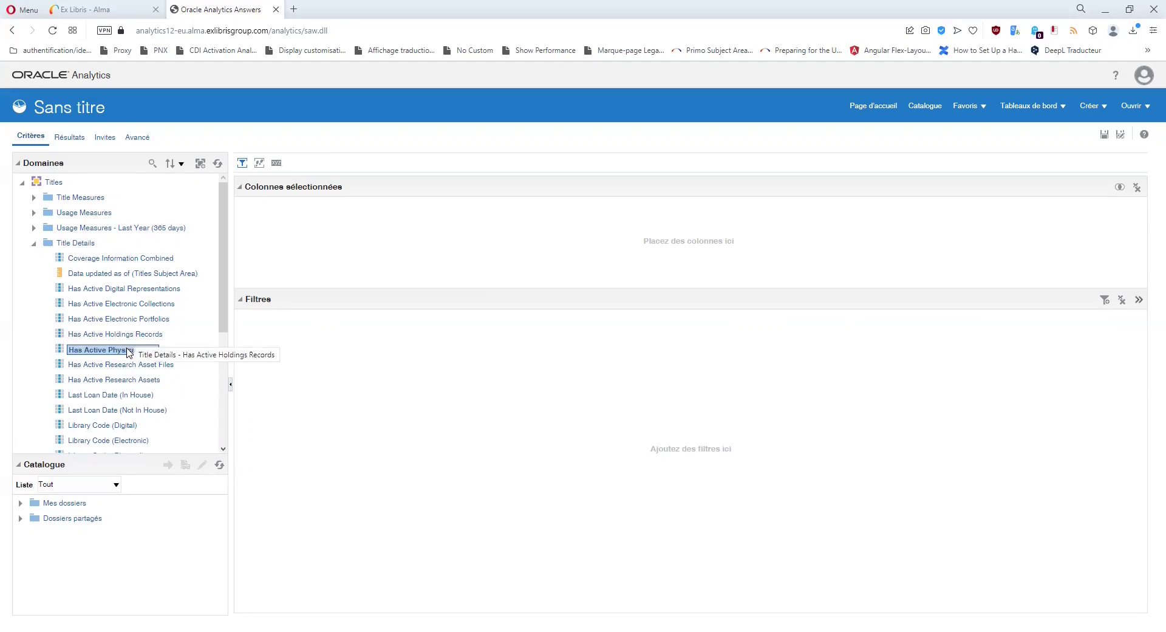
{"action": "key", "text": "Up"}
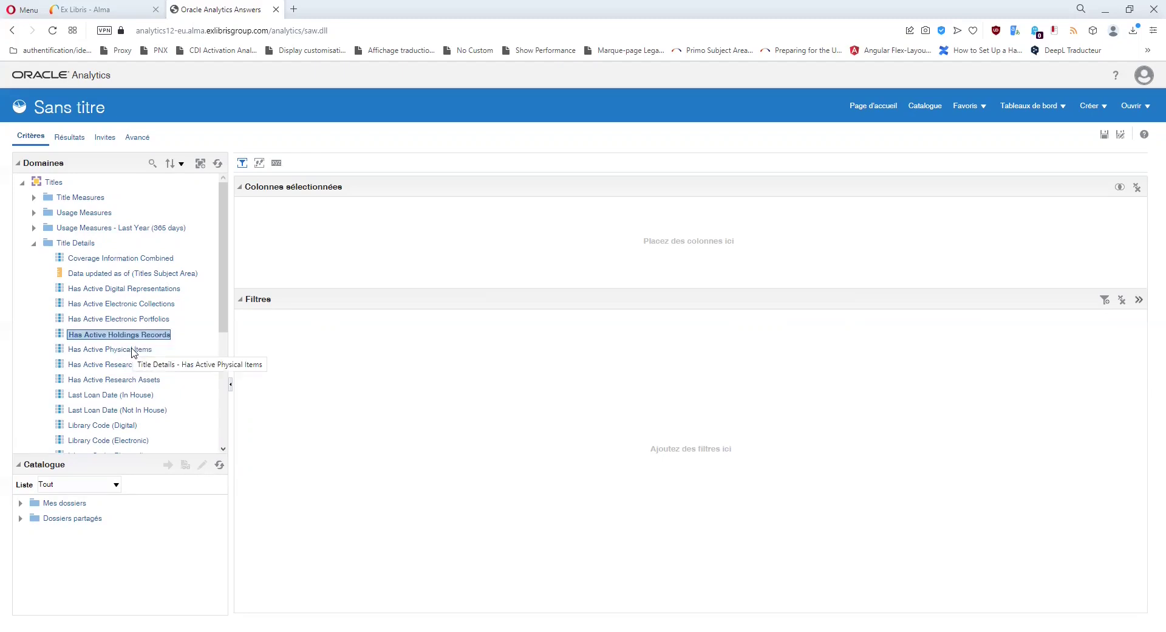
{"action": "left_click", "coordinate": [134, 349]}
{"action": "left_click", "coordinate": [129, 334]}
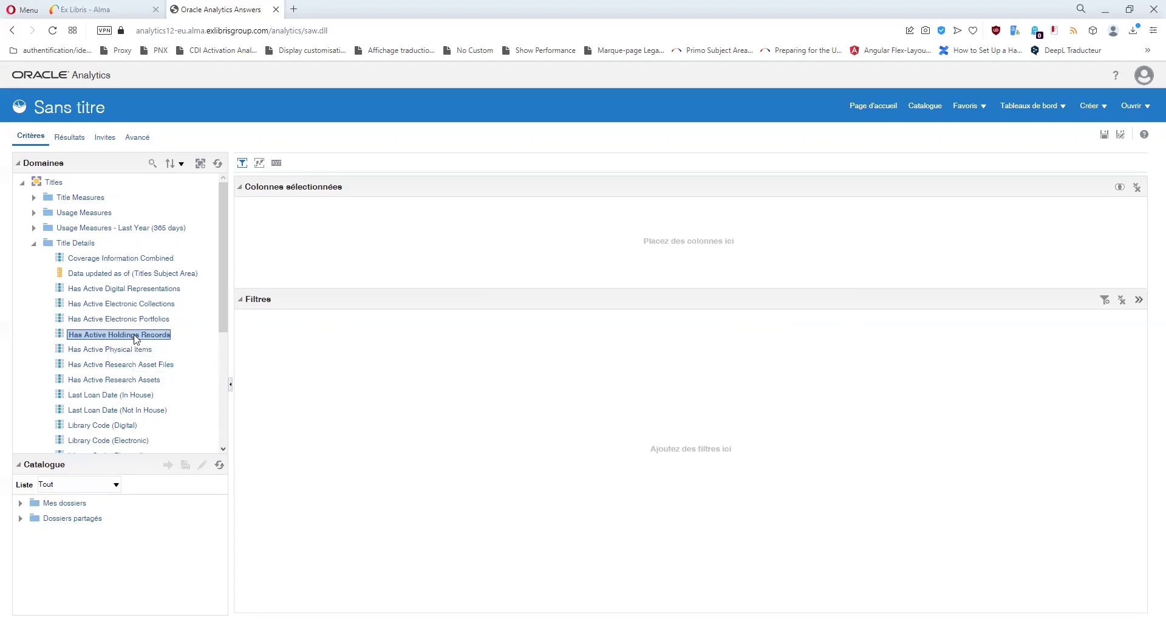
{"action": "double_click", "coordinate": [135, 339]}
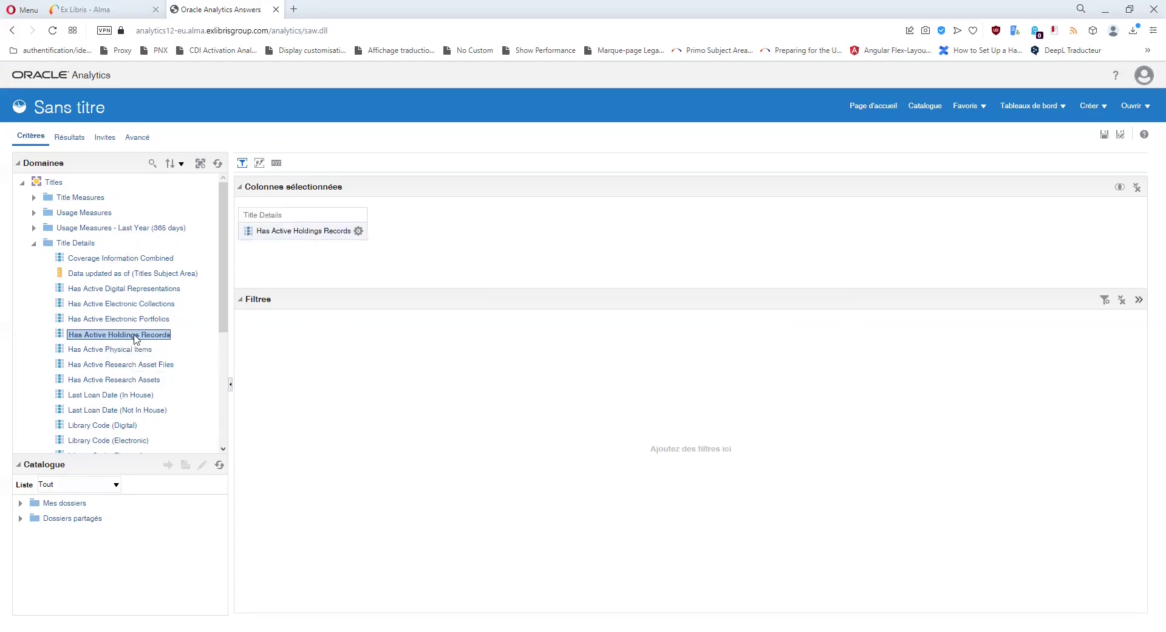
Step: Filter Has Active Holdings Records to the value No and remove its column while keeping the filter
{"action": "left_click", "coordinate": [359, 232]}
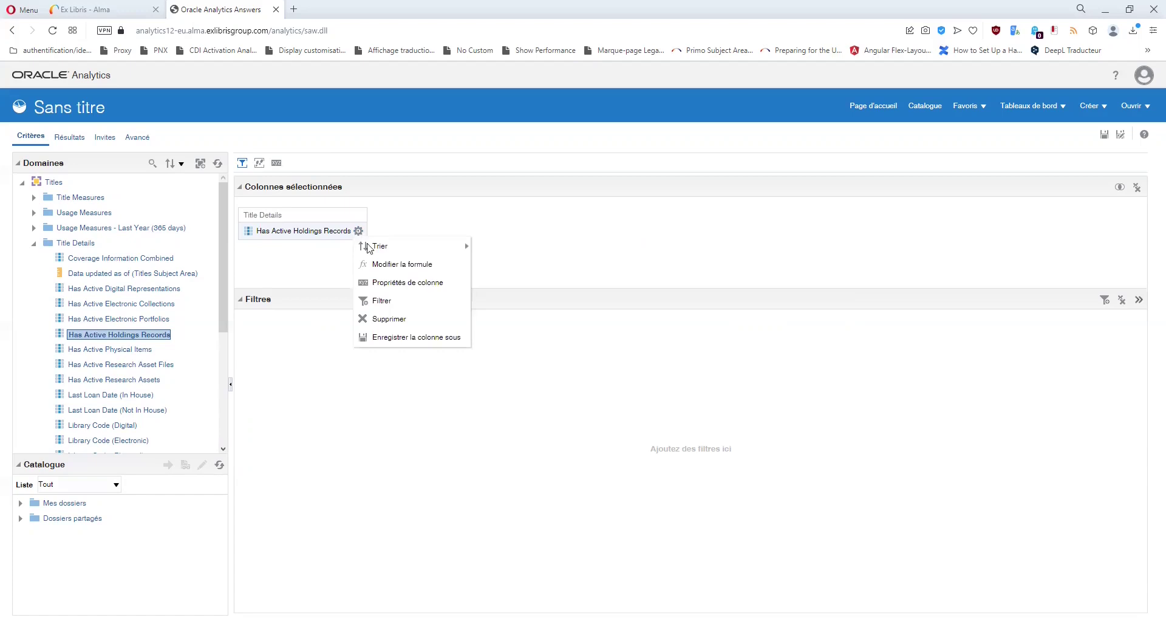
{"action": "left_click", "coordinate": [392, 301]}
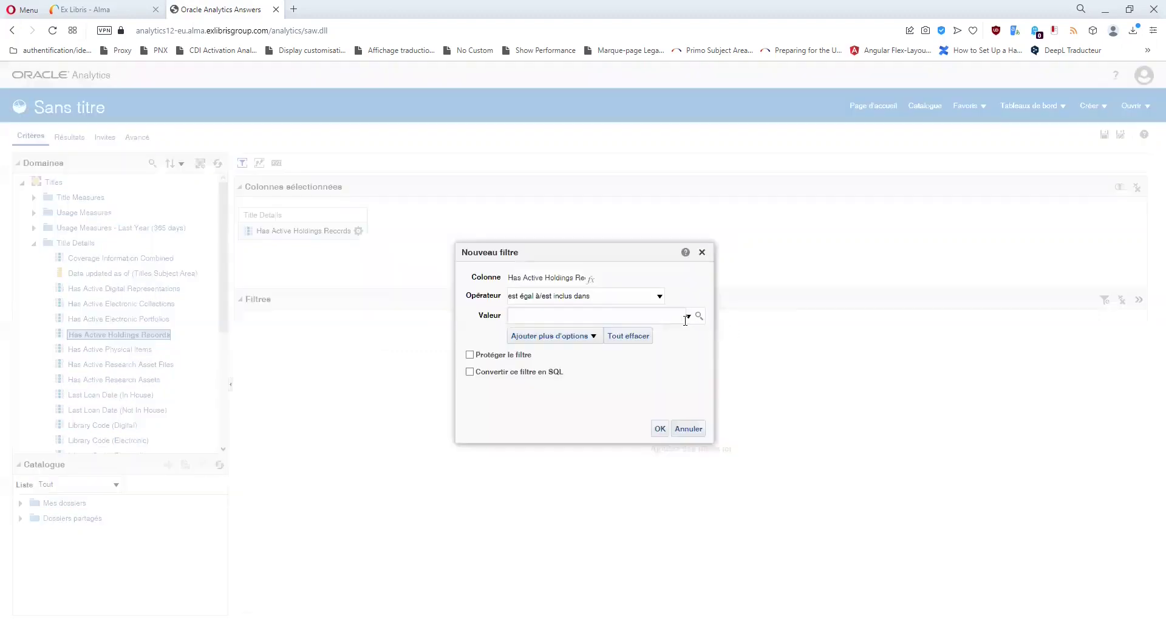
{"action": "left_click", "coordinate": [698, 316]}
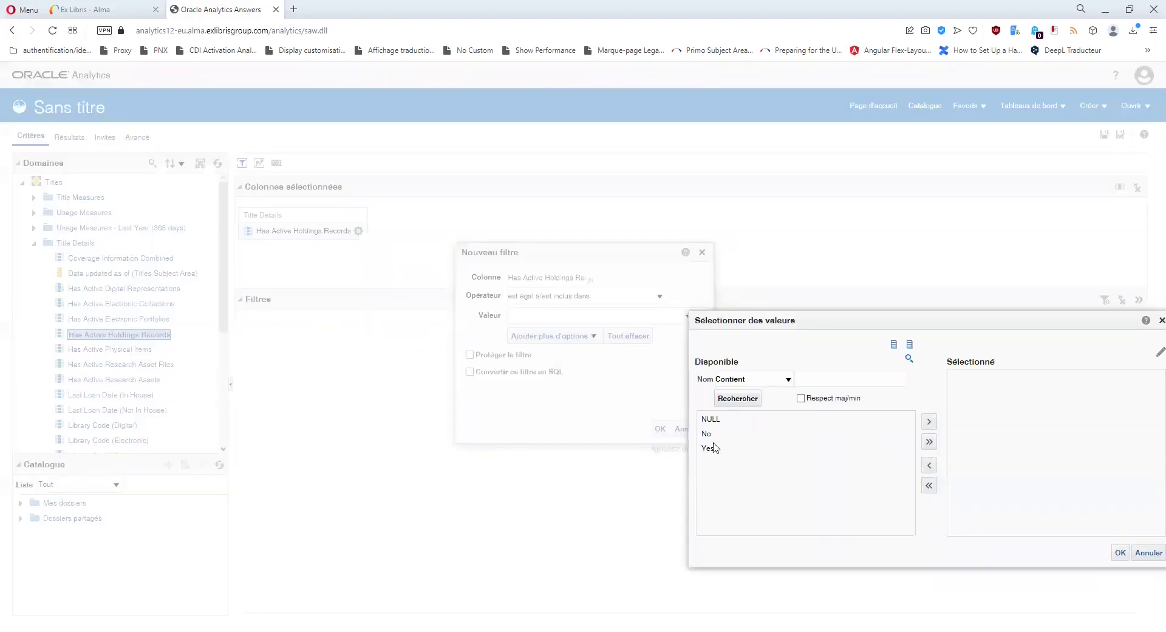
{"action": "left_click", "coordinate": [710, 435]}
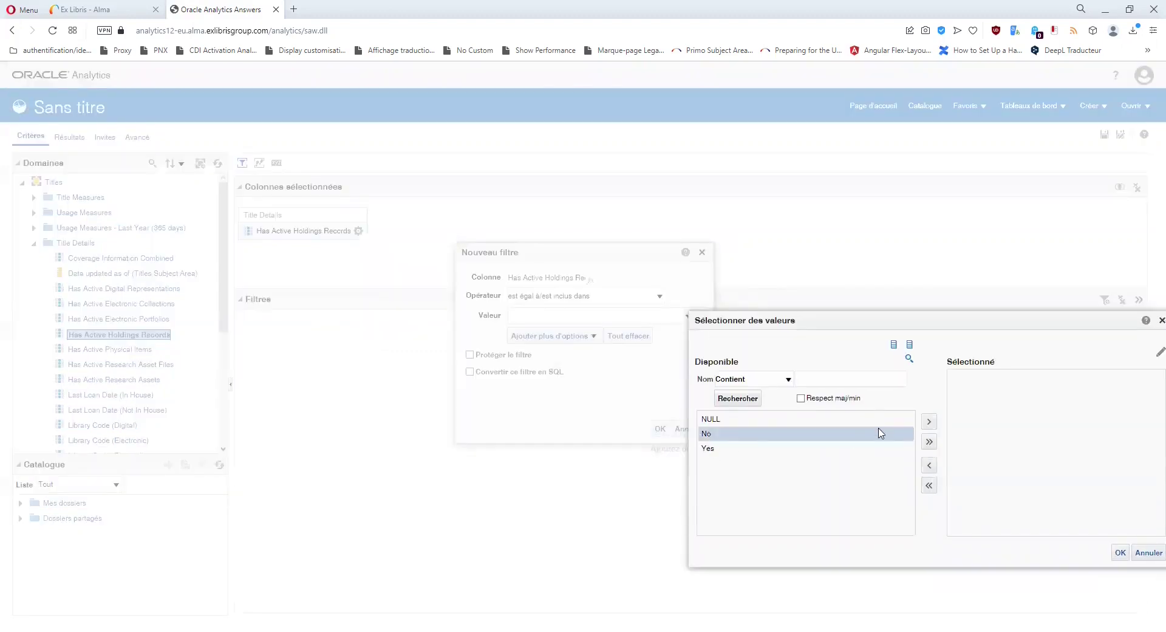
{"action": "left_click", "coordinate": [934, 426]}
{"action": "left_click", "coordinate": [1120, 552]}
{"action": "left_click", "coordinate": [660, 428]}
{"action": "left_click", "coordinate": [358, 232]}
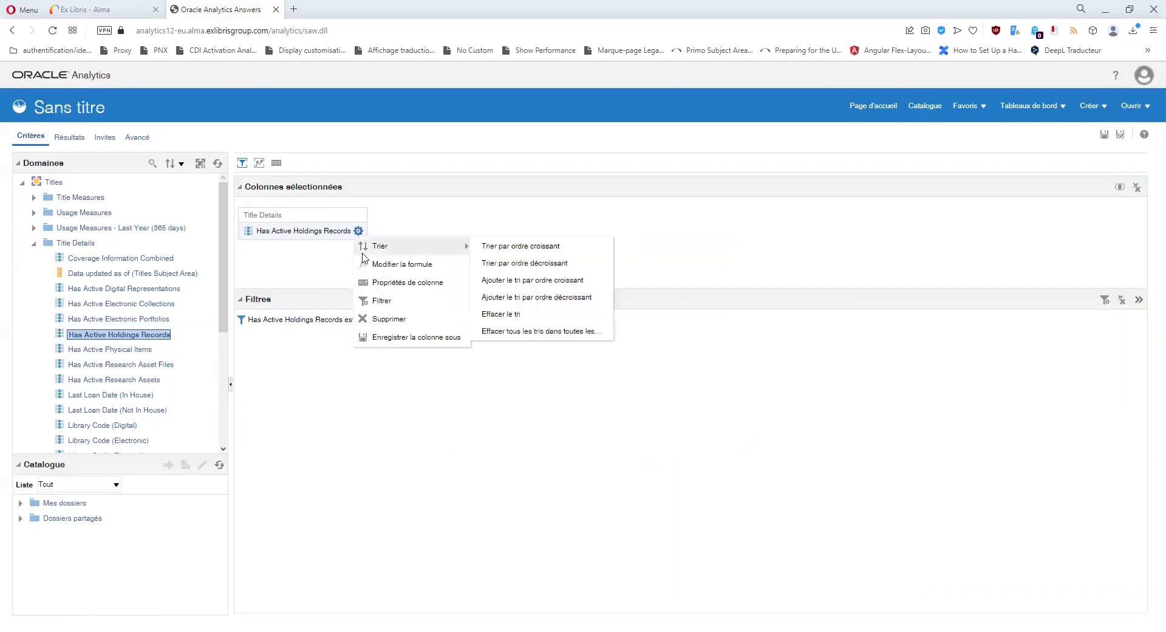
{"action": "left_click", "coordinate": [377, 320]}
Step: Expand the Bibliographic Details folder and add the MMS Id field to the selected columns
{"action": "scroll", "coordinate": [129, 330], "scroll_direction": "down", "scroll_amount": 3}
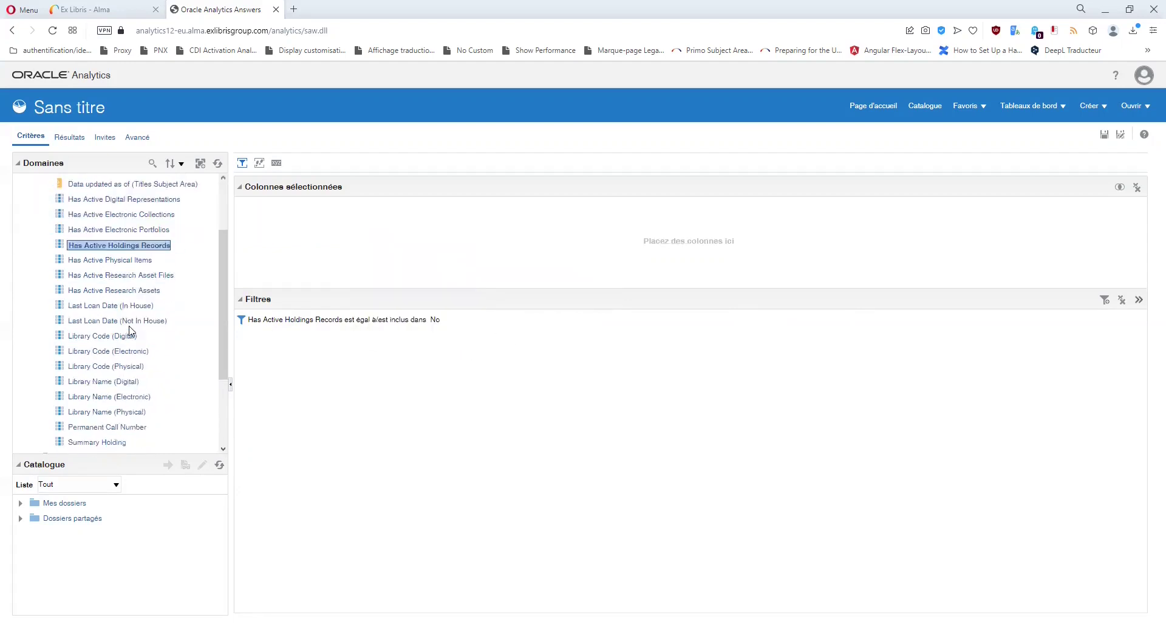
{"action": "scroll", "coordinate": [129, 330], "scroll_direction": "down", "scroll_amount": 4}
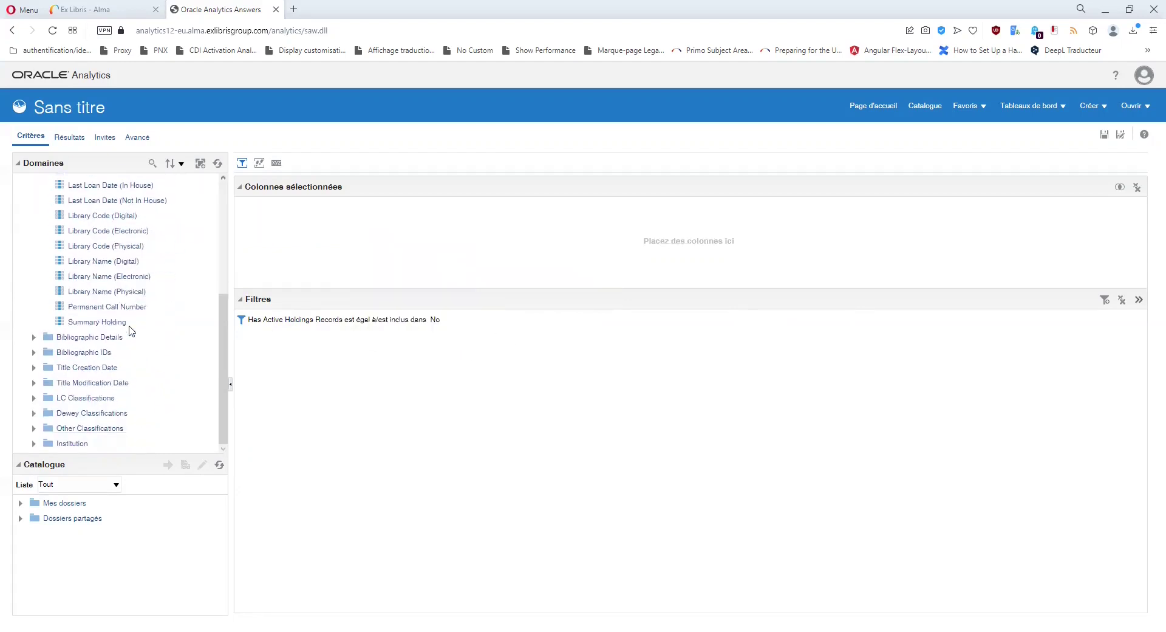
{"action": "left_click", "coordinate": [34, 338]}
{"action": "scroll", "coordinate": [116, 350], "scroll_direction": "down", "scroll_amount": 8}
{"action": "scroll", "coordinate": [116, 351], "scroll_direction": "down", "scroll_amount": 20}
{"action": "scroll", "coordinate": [115, 350], "scroll_direction": "down", "scroll_amount": 2}
{"action": "double_click", "coordinate": [80, 262]}
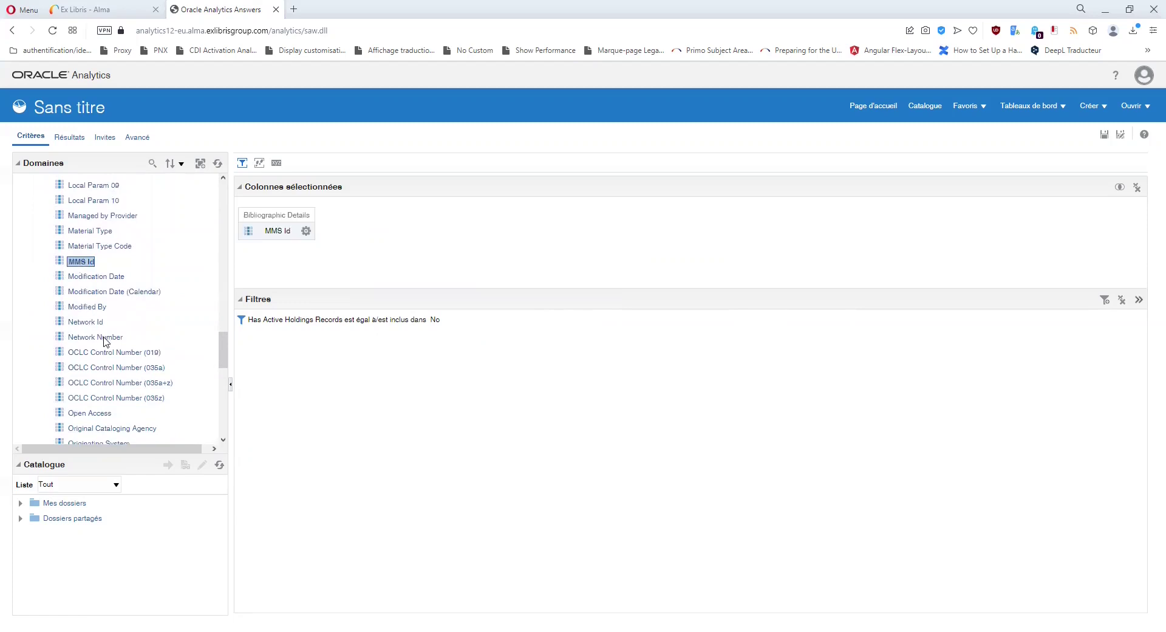
Step: Review the Title Details and Bibliographic Details fields and add Resource Type to the selected columns
{"action": "scroll", "coordinate": [106, 342], "scroll_direction": "up", "scroll_amount": 8}
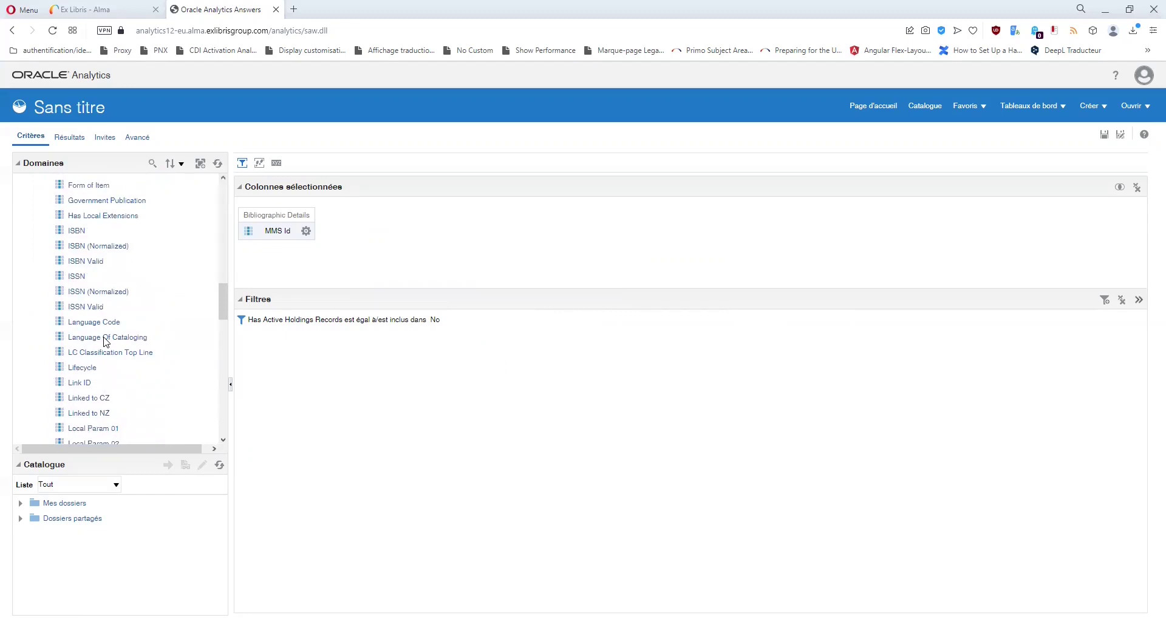
{"action": "scroll", "coordinate": [106, 341], "scroll_direction": "up", "scroll_amount": 10}
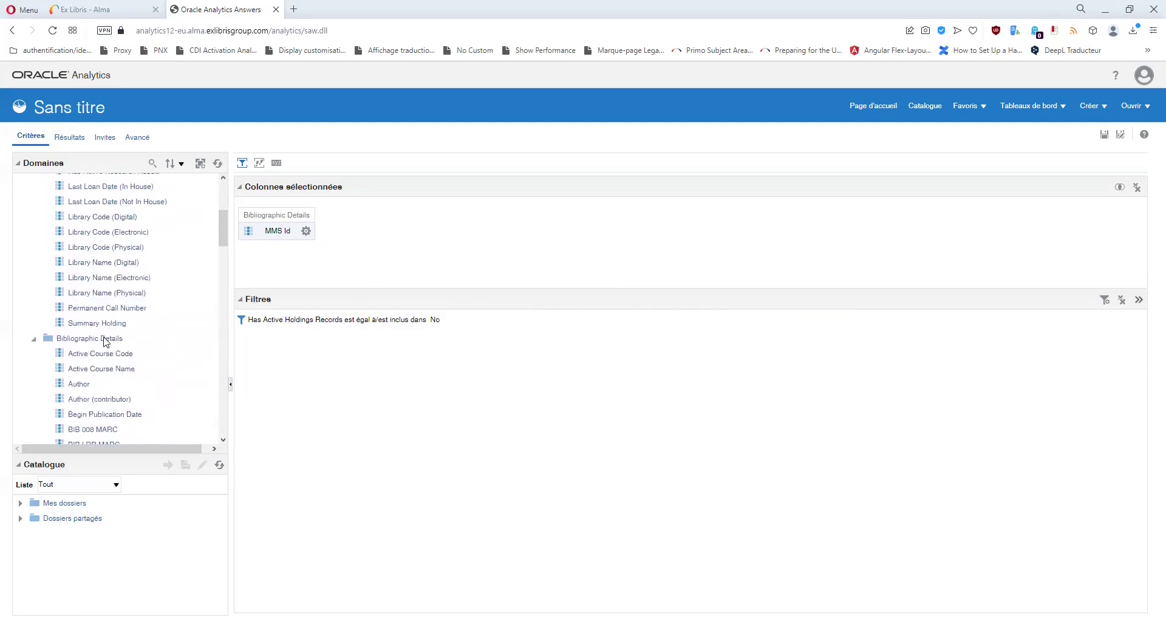
{"action": "scroll", "coordinate": [83, 298], "scroll_direction": "up", "scroll_amount": 2}
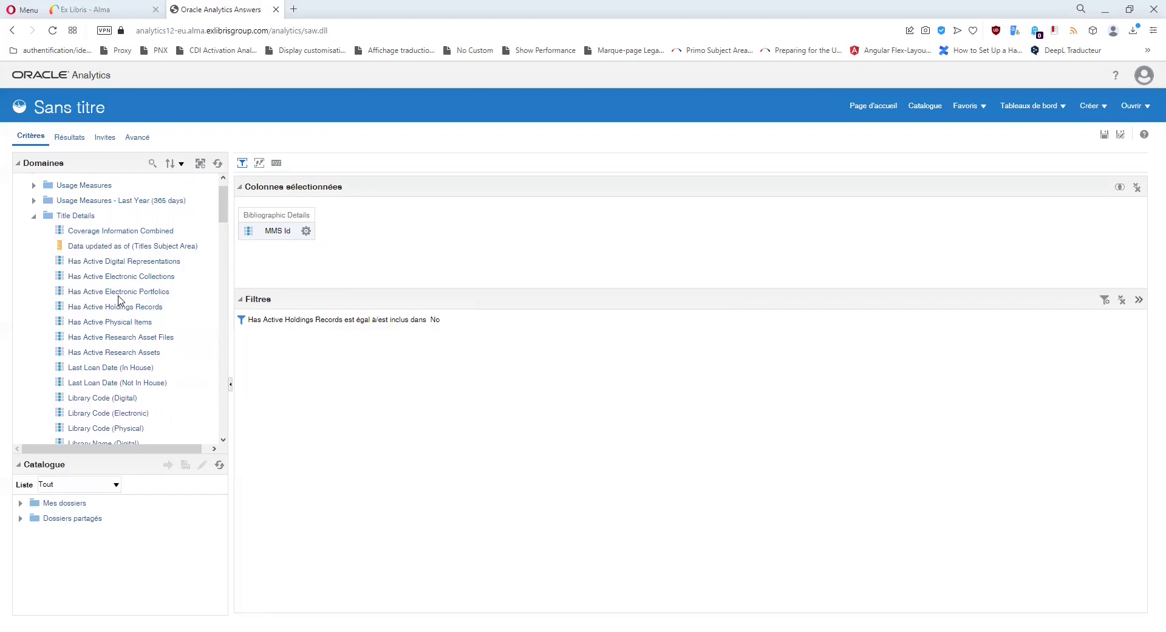
{"action": "scroll", "coordinate": [120, 300], "scroll_direction": "down", "scroll_amount": 15}
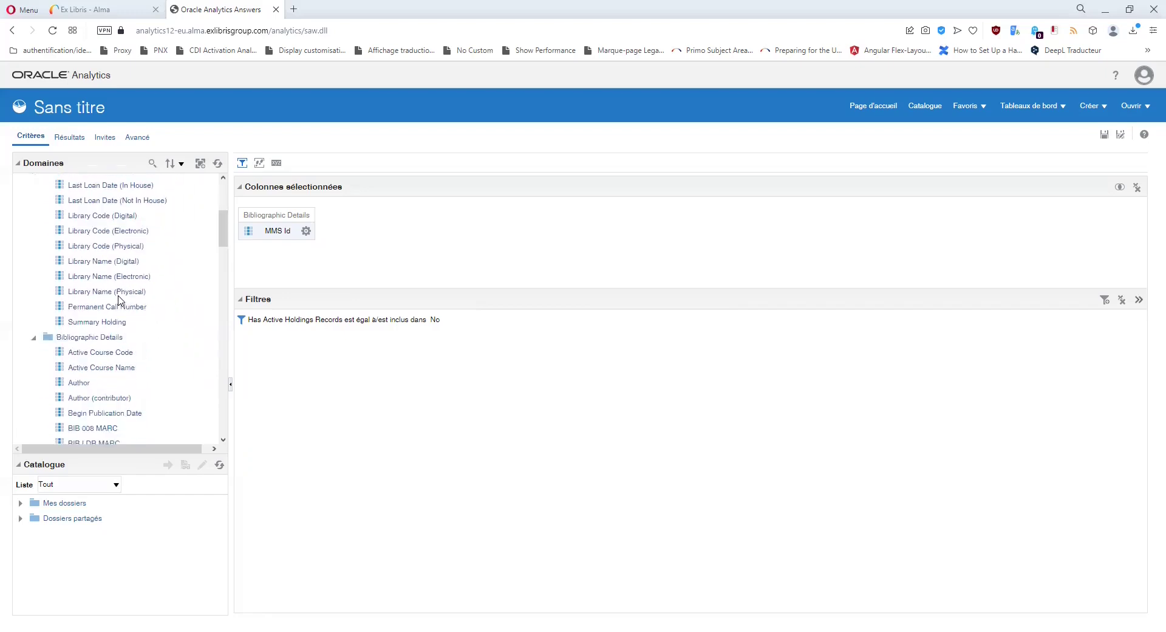
{"action": "scroll", "coordinate": [119, 300], "scroll_direction": "down", "scroll_amount": 10}
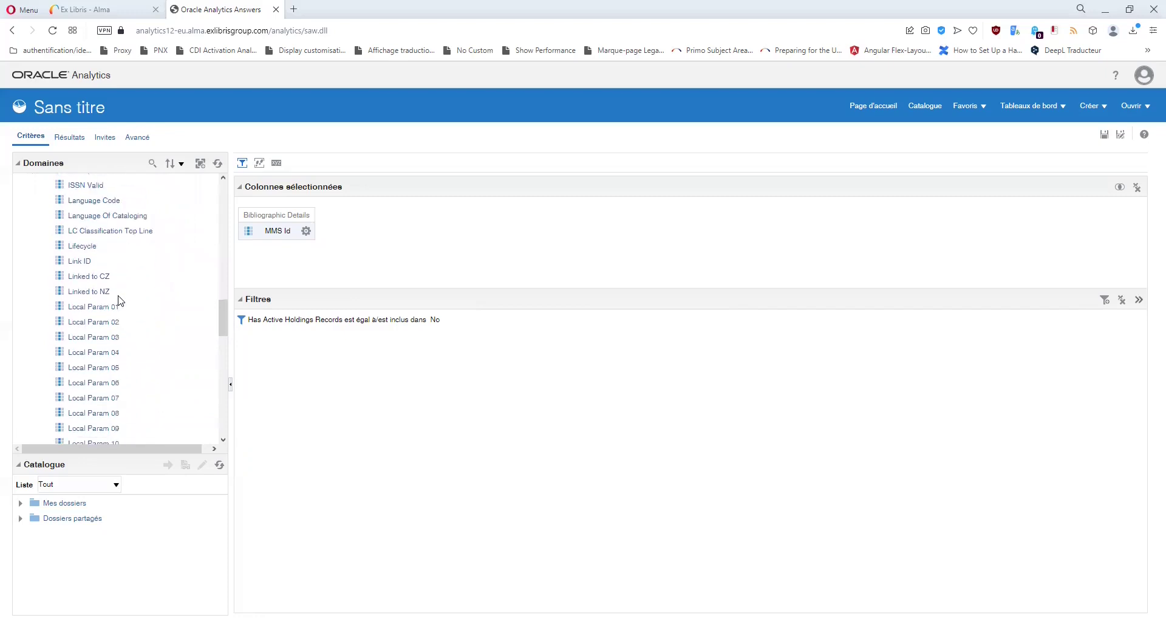
{"action": "scroll", "coordinate": [120, 300], "scroll_direction": "down", "scroll_amount": 4}
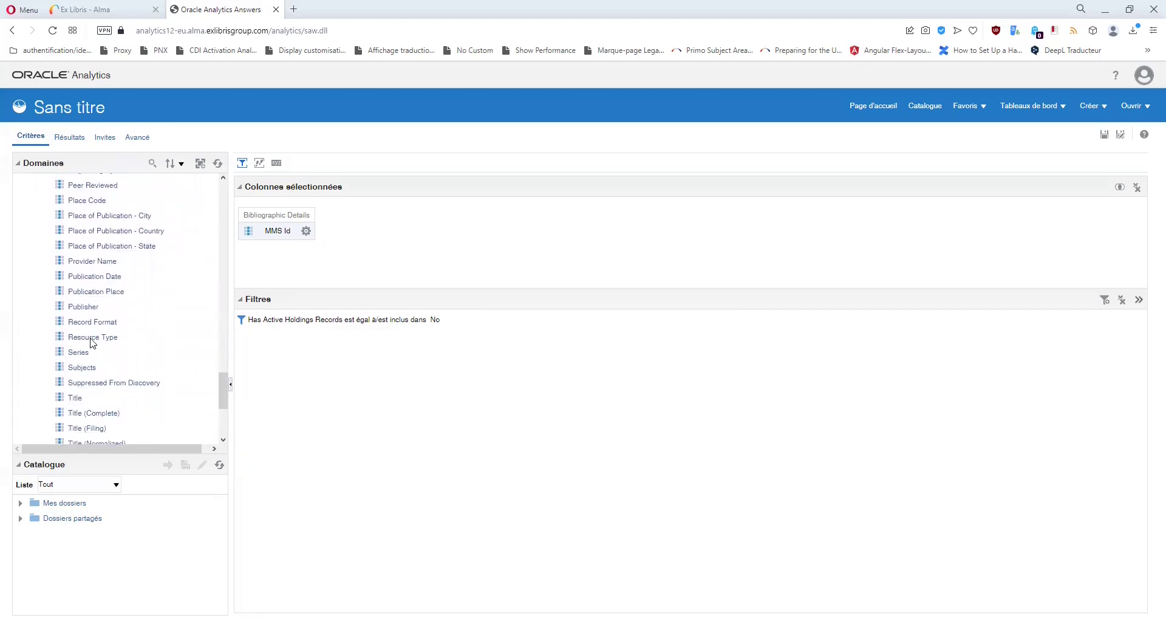
{"action": "double_click", "coordinate": [93, 338]}
Step: Start a filter on Resource Type and select all values containing "physical", leaving out NULL
{"action": "left_click", "coordinate": [372, 230]}
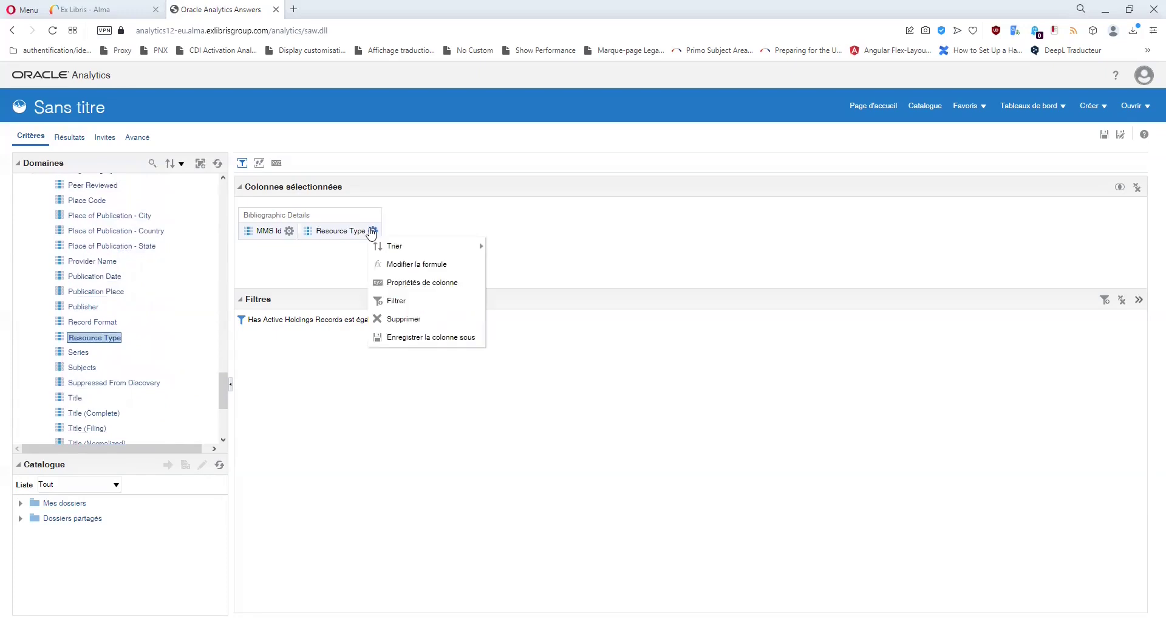
{"action": "left_click", "coordinate": [404, 302]}
{"action": "left_click", "coordinate": [693, 316]}
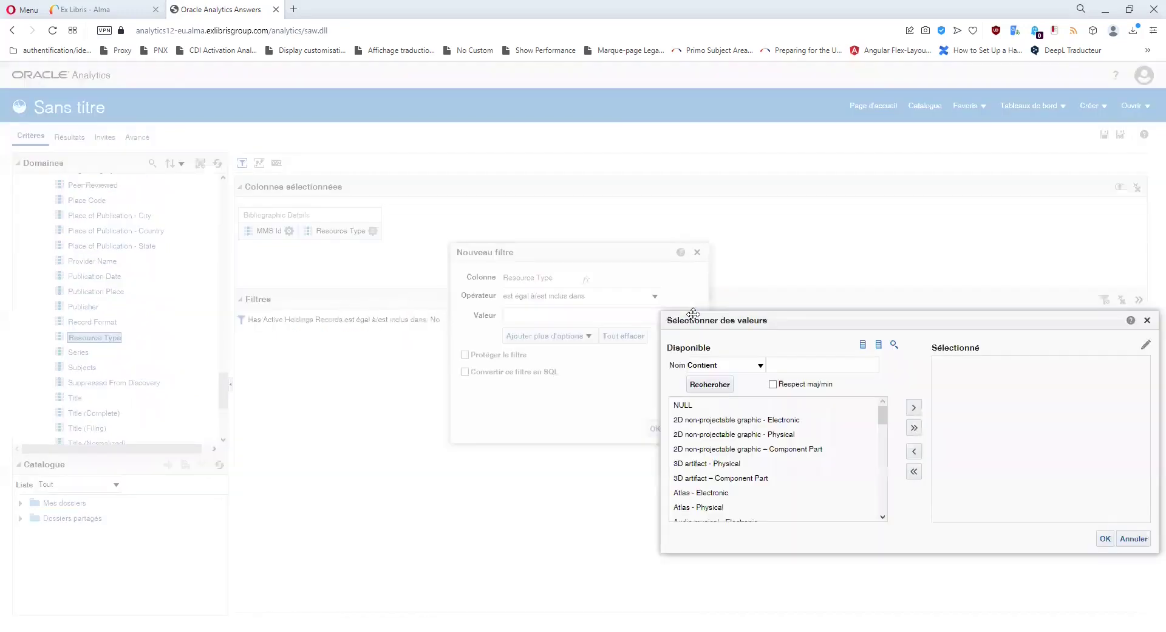
{"action": "left_click_drag", "start_coordinate": [784, 320], "coordinate": [583, 239]}
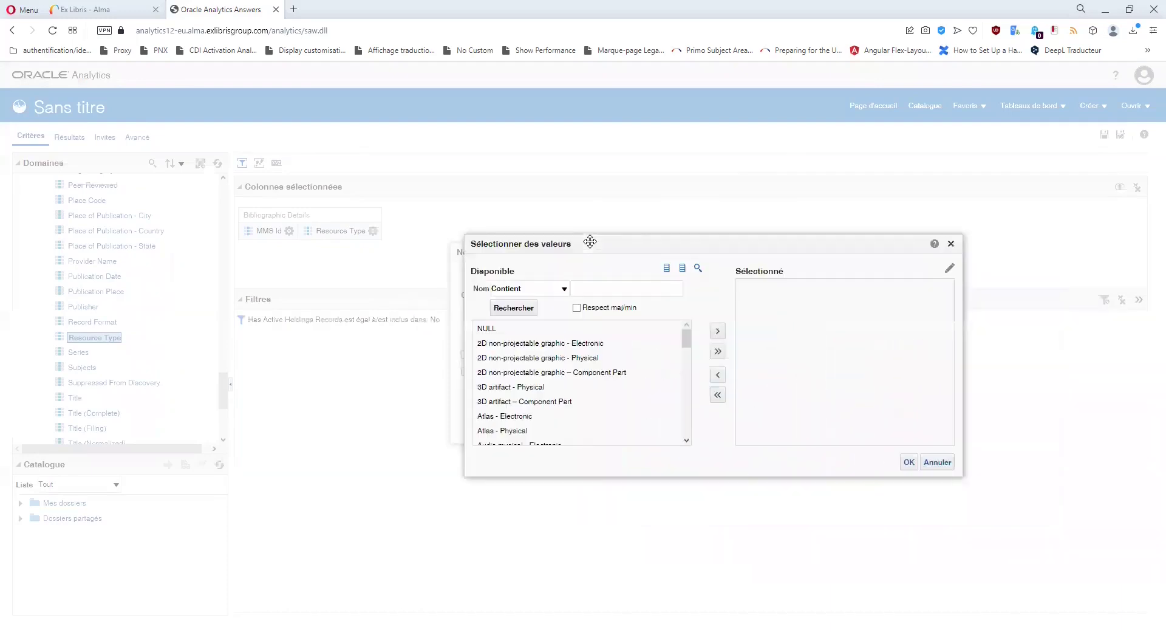
{"action": "mouse_move", "coordinate": [684, 333]}
{"action": "left_mouse_down"}
{"action": "mouse_move", "coordinate": [685, 424]}
{"action": "mouse_move", "coordinate": [682, 316]}
{"action": "left_mouse_up"}
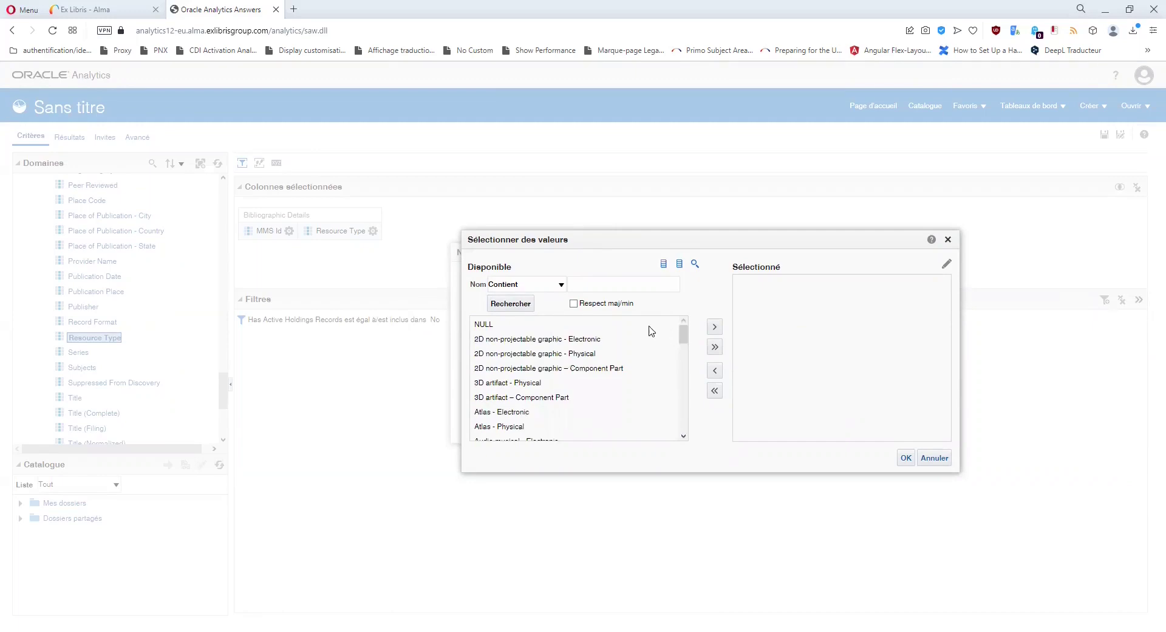
{"action": "left_click", "coordinate": [605, 288]}
{"action": "type", "text": "physical"}
{"action": "left_click", "coordinate": [524, 309]}
{"action": "left_click", "coordinate": [716, 349]}
{"action": "left_click", "coordinate": [753, 283]}
{"action": "left_click", "coordinate": [715, 371]}
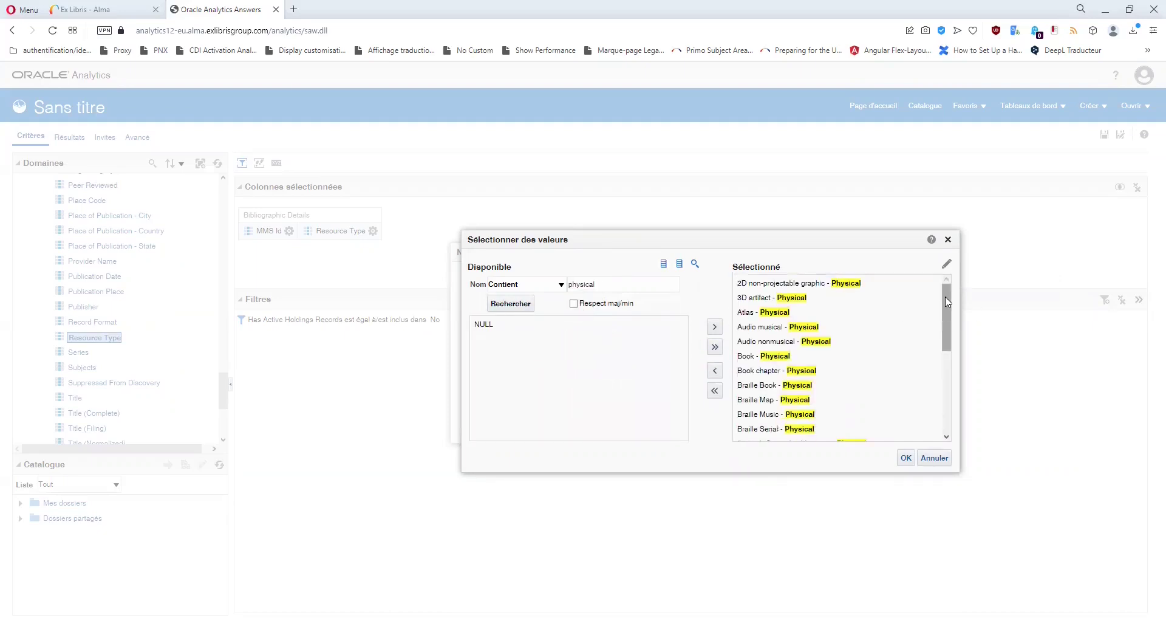
{"action": "scroll", "coordinate": [882, 385], "scroll_direction": "down", "scroll_amount": 5}
Step: Clear the value search and add Map - Microfiche and Map - Microfilm to the selected Resource Type values
{"action": "left_click_drag", "start_coordinate": [602, 284], "coordinate": [548, 285]}
{"action": "key", "text": "BackSpace"}
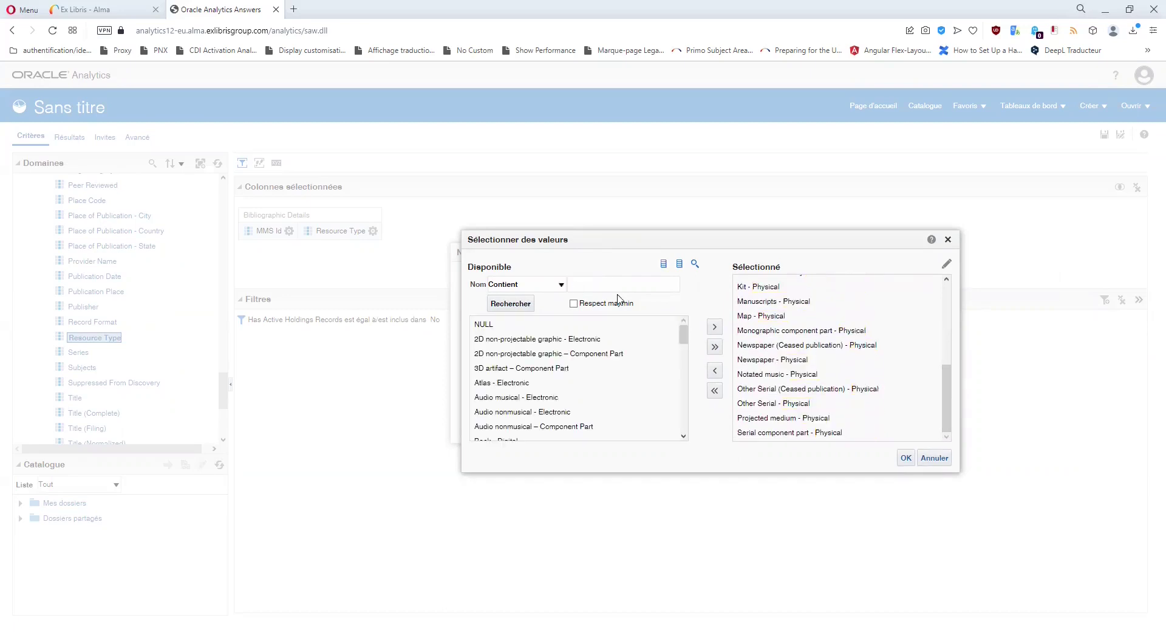
{"action": "left_click_drag", "start_coordinate": [687, 342], "coordinate": [680, 393]}
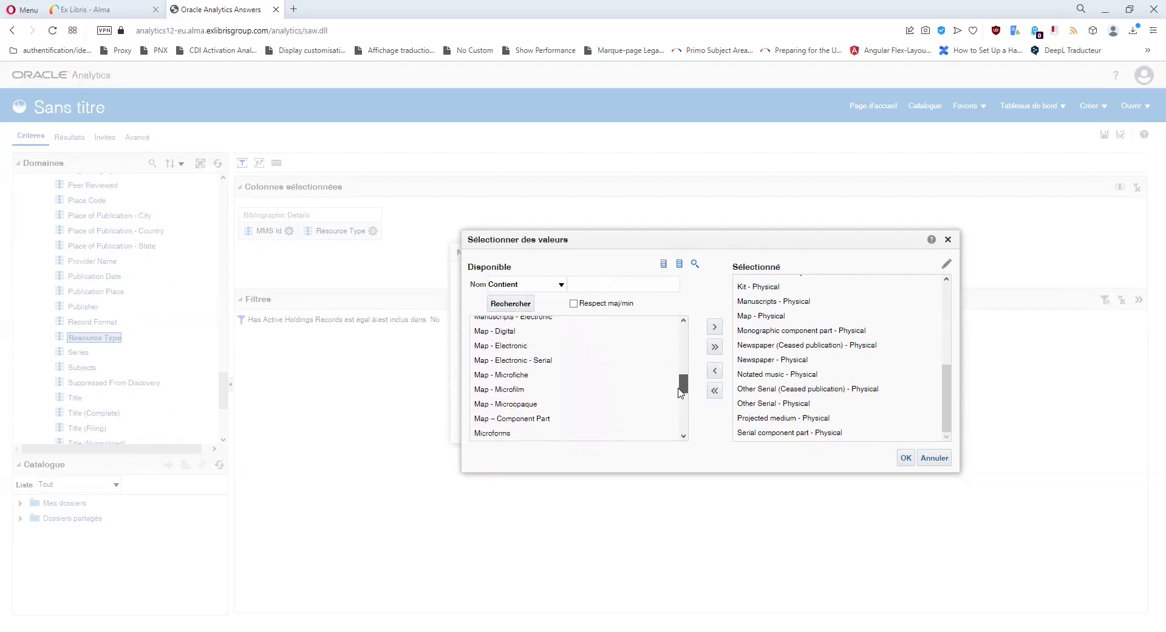
{"action": "left_click", "coordinate": [581, 391]}
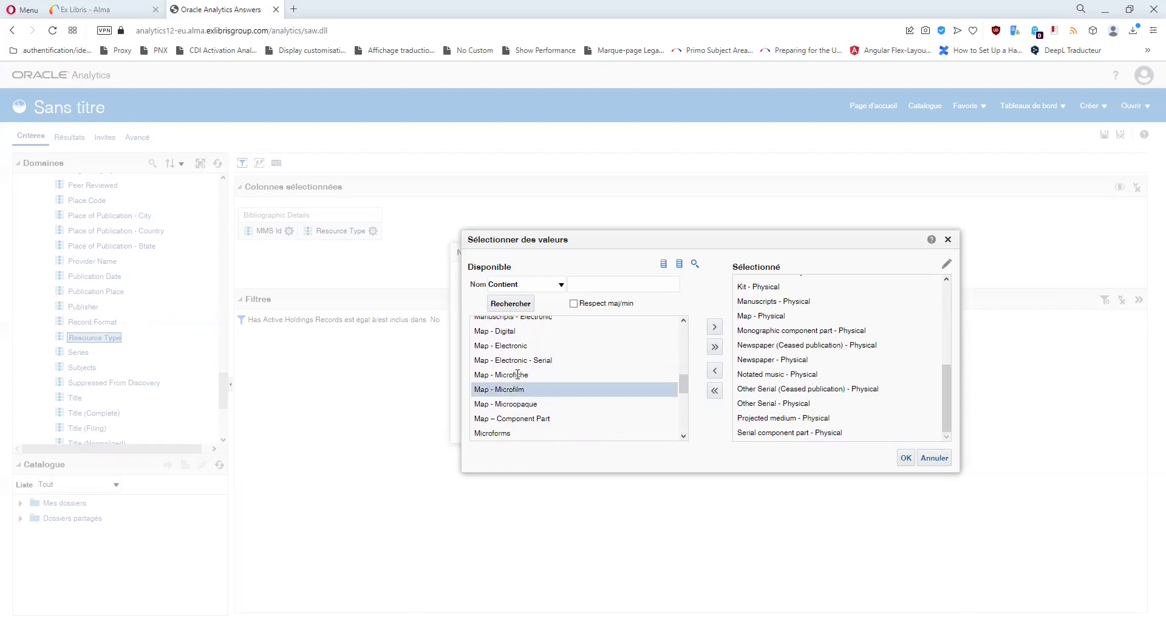
{"action": "left_click", "coordinate": [517, 374]}
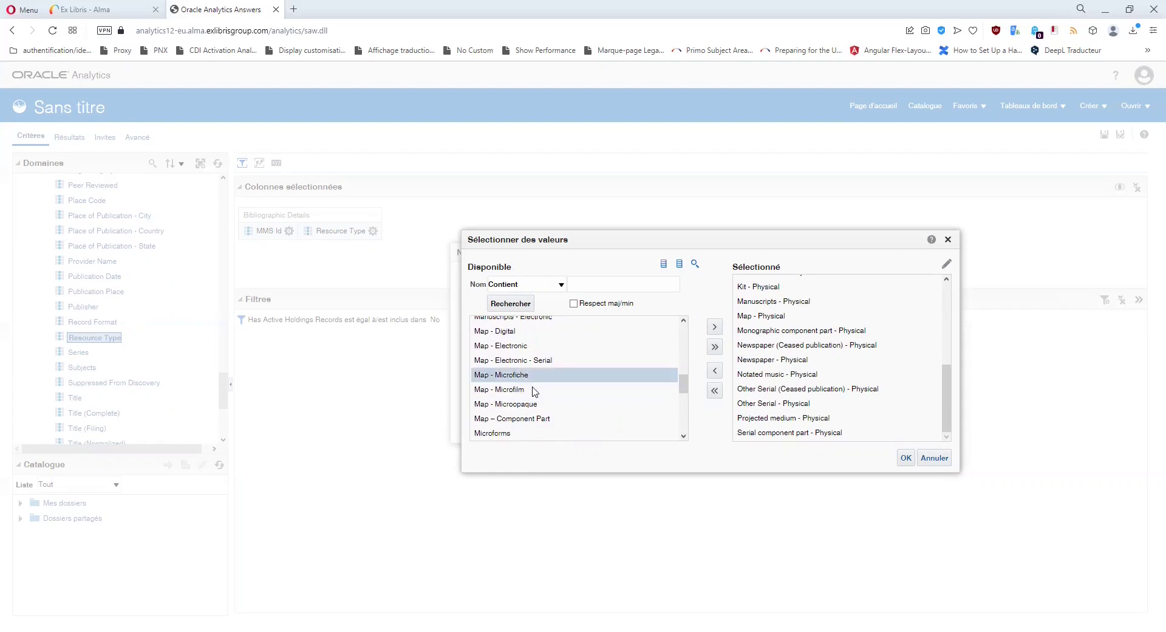
{"action": "left_click", "coordinate": [715, 328]}
{"action": "left_click", "coordinate": [715, 328]}
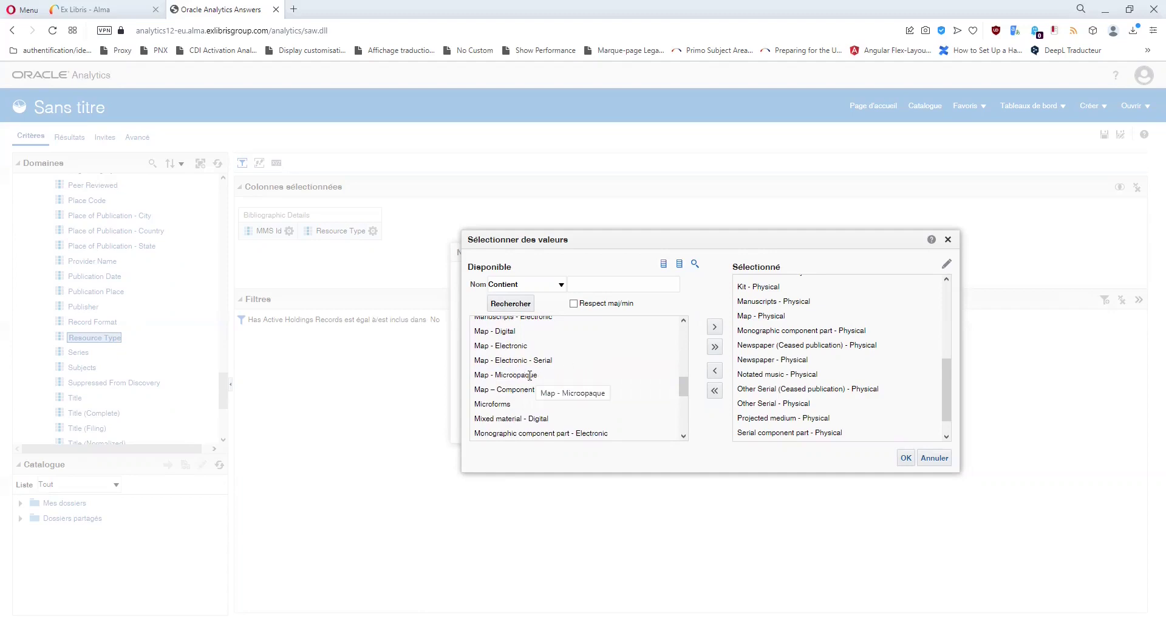
Step: Check the remaining available values, apply the Resource Type filter and remove its column while keeping the filter
{"action": "scroll", "coordinate": [625, 379], "scroll_direction": "down", "scroll_amount": 2}
{"action": "scroll", "coordinate": [627, 379], "scroll_direction": "down", "scroll_amount": 5}
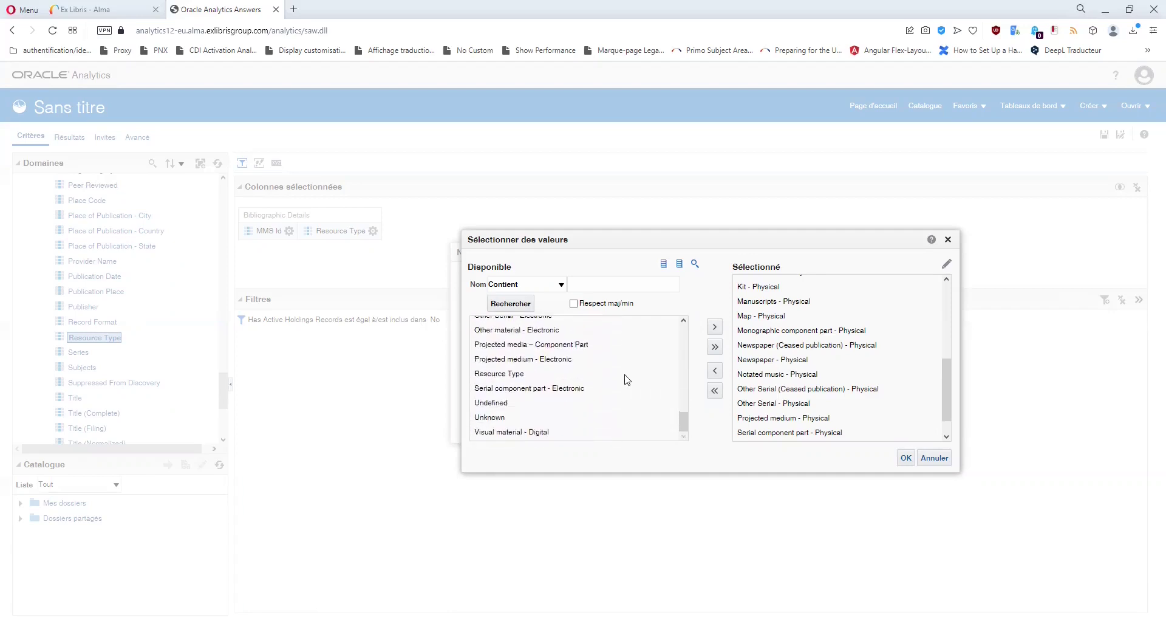
{"action": "left_click", "coordinate": [904, 456]}
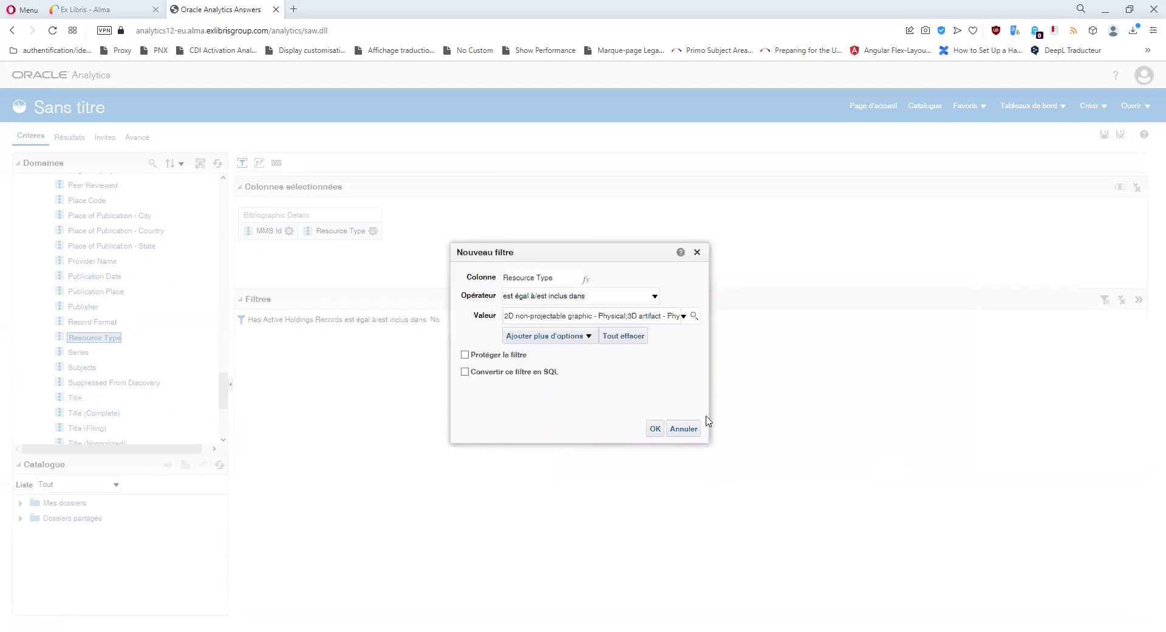
{"action": "left_click", "coordinate": [654, 429]}
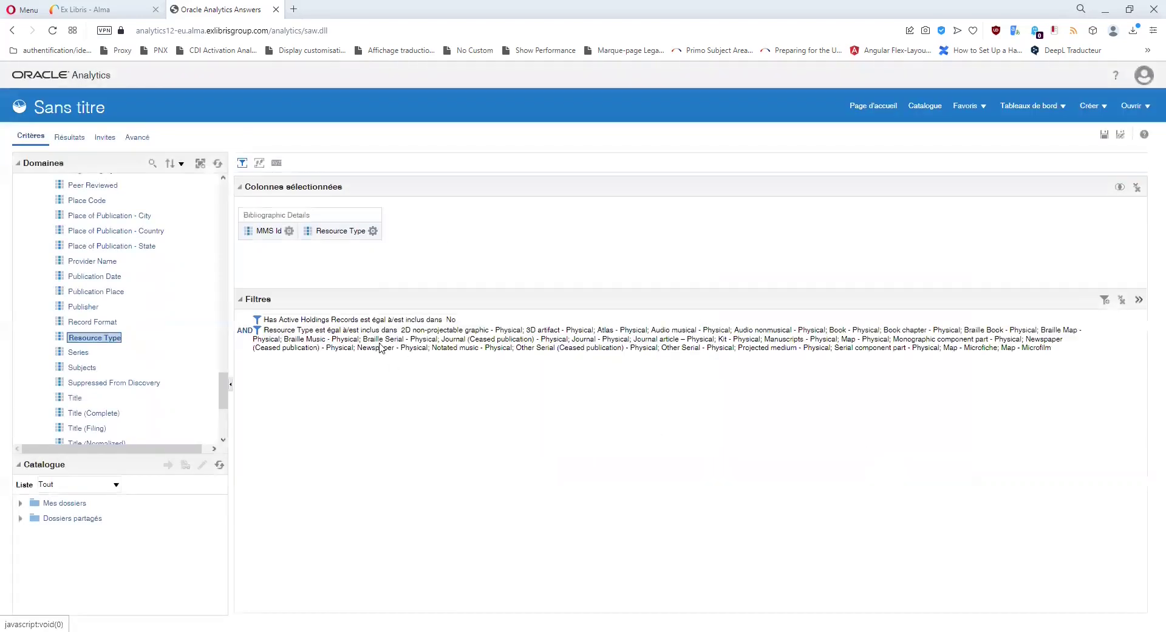
{"action": "left_click", "coordinate": [373, 230]}
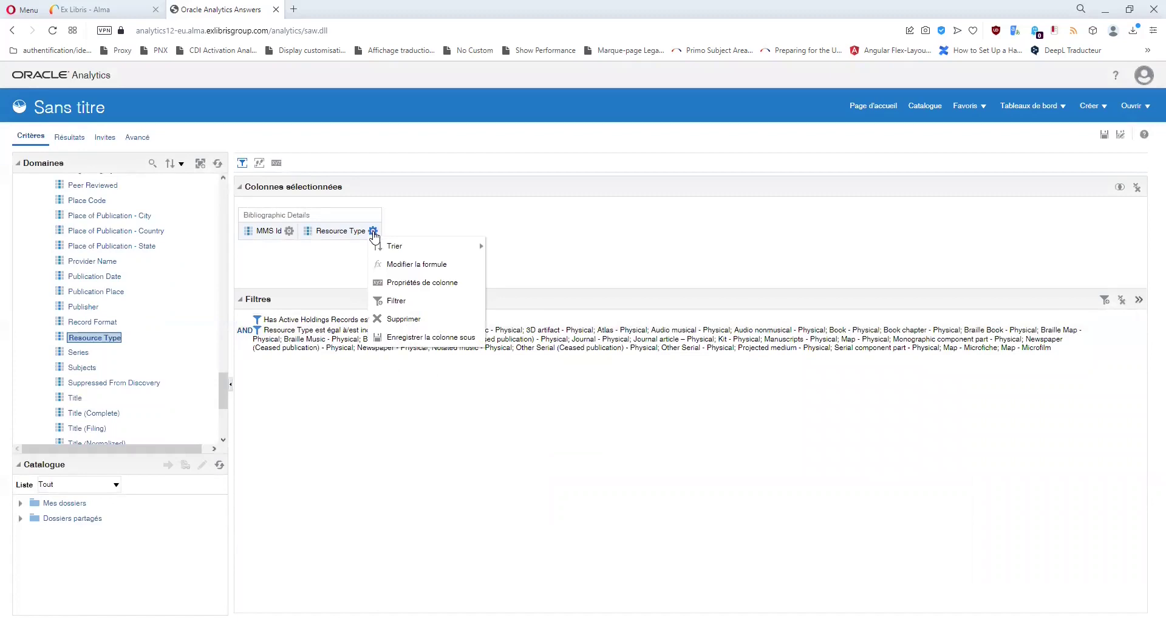
{"action": "left_click", "coordinate": [392, 320]}
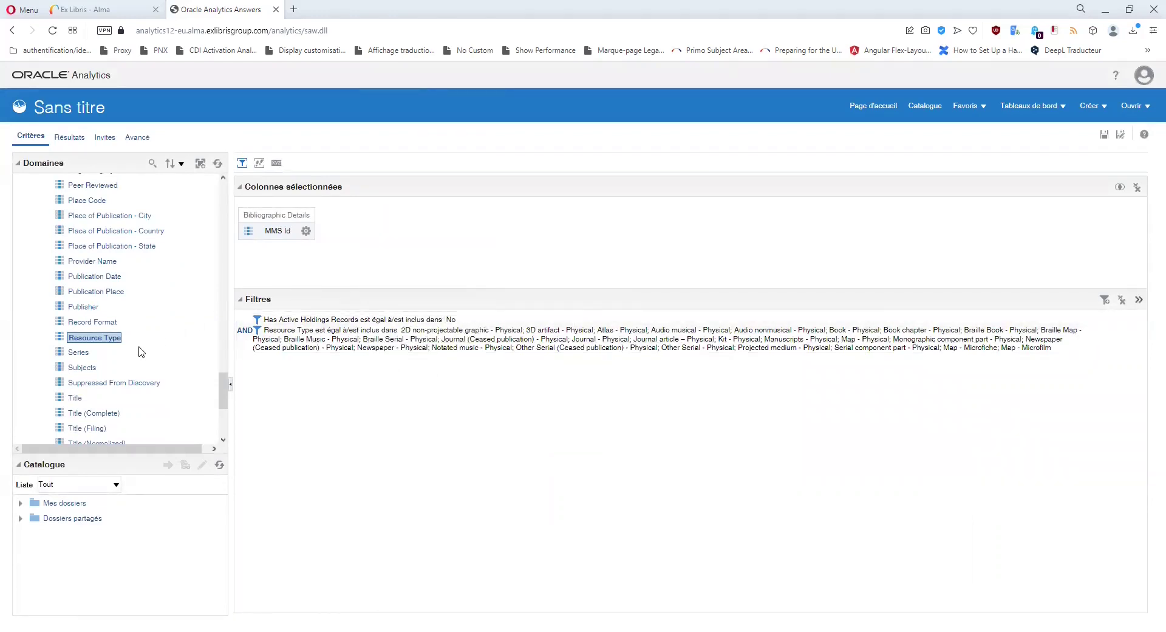
Step: Add the Lifecycle field from Bibliographic Details to the selected columns
{"action": "scroll", "coordinate": [139, 352], "scroll_direction": "up", "scroll_amount": 10}
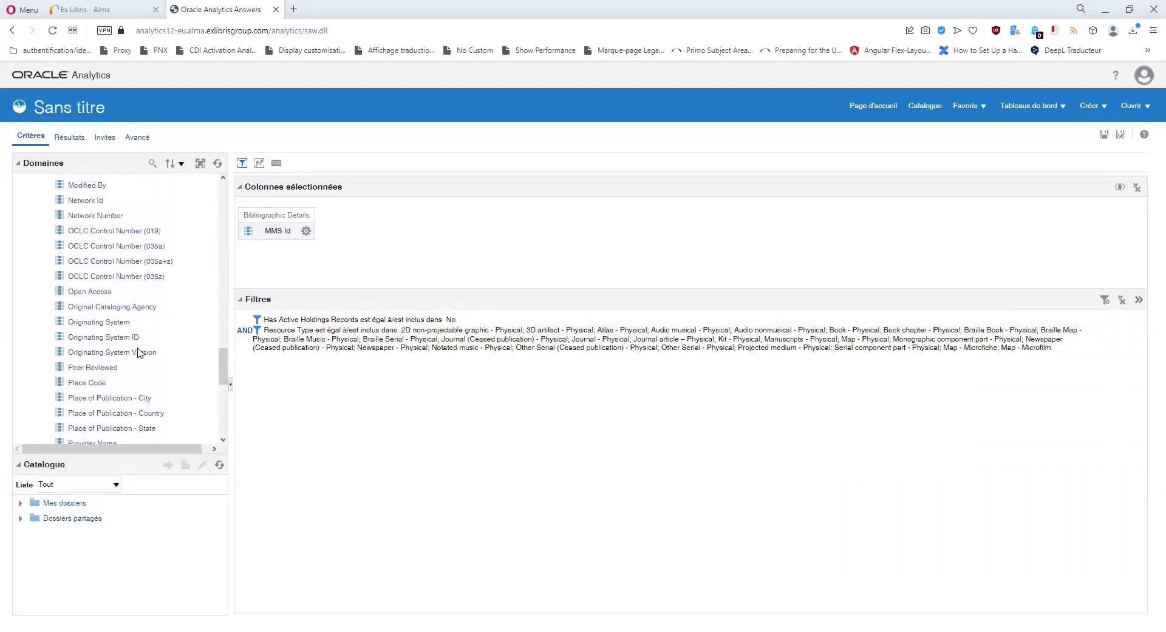
{"action": "scroll", "coordinate": [139, 352], "scroll_direction": "up", "scroll_amount": 17}
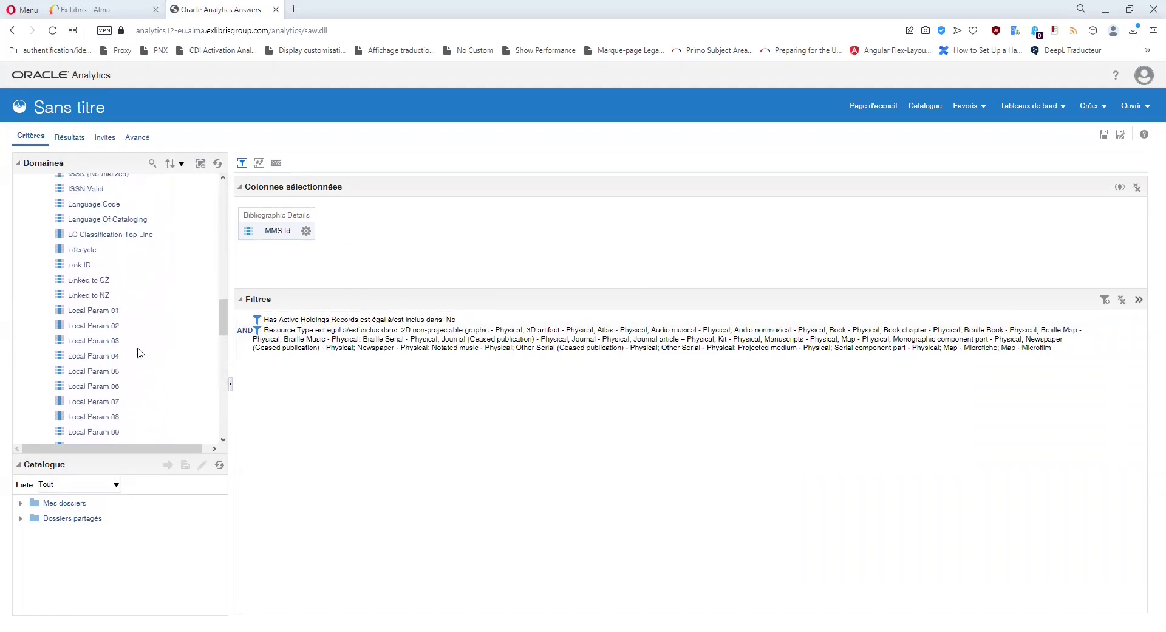
{"action": "double_click", "coordinate": [88, 307]}
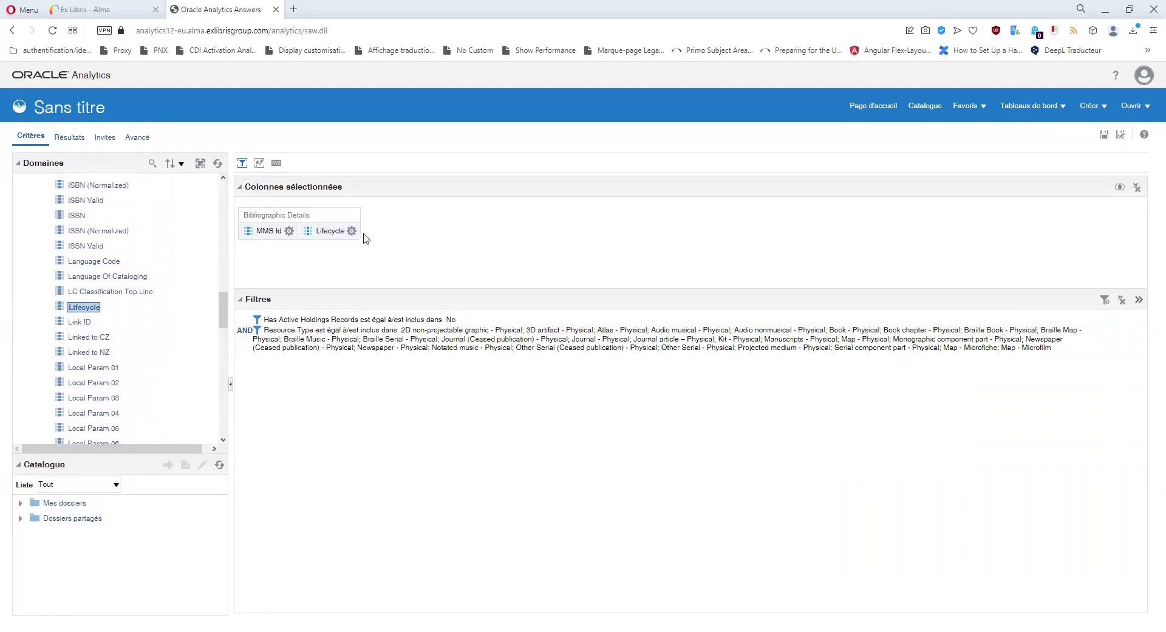
{"action": "left_click", "coordinate": [352, 231]}
{"action": "left_click", "coordinate": [353, 230]}
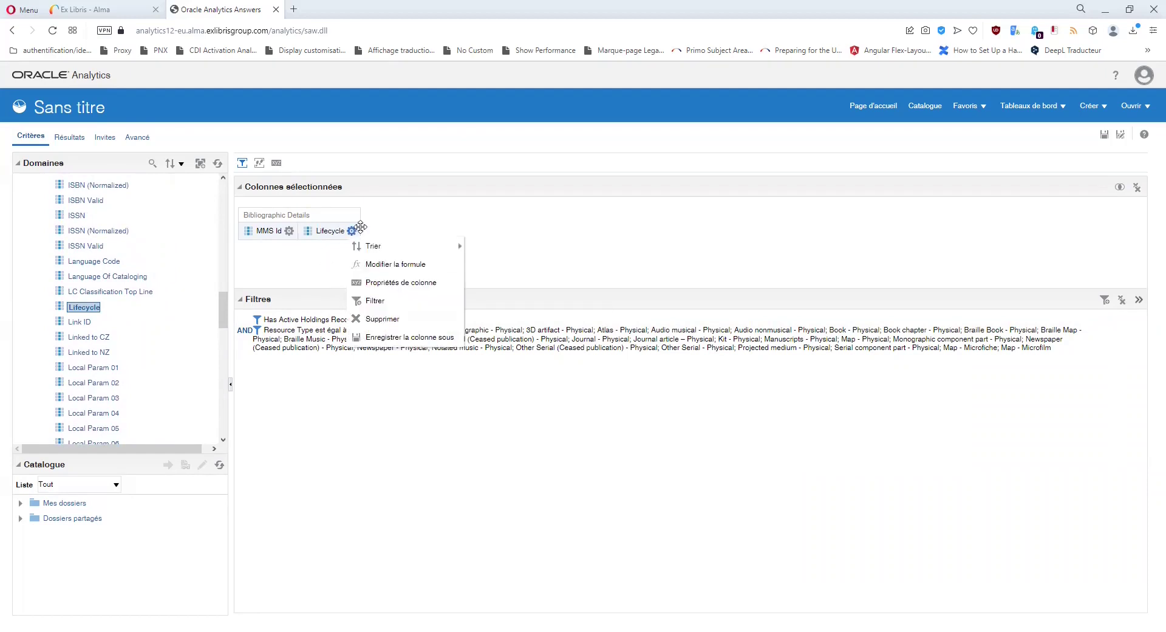
{"action": "left_click", "coordinate": [324, 262]}
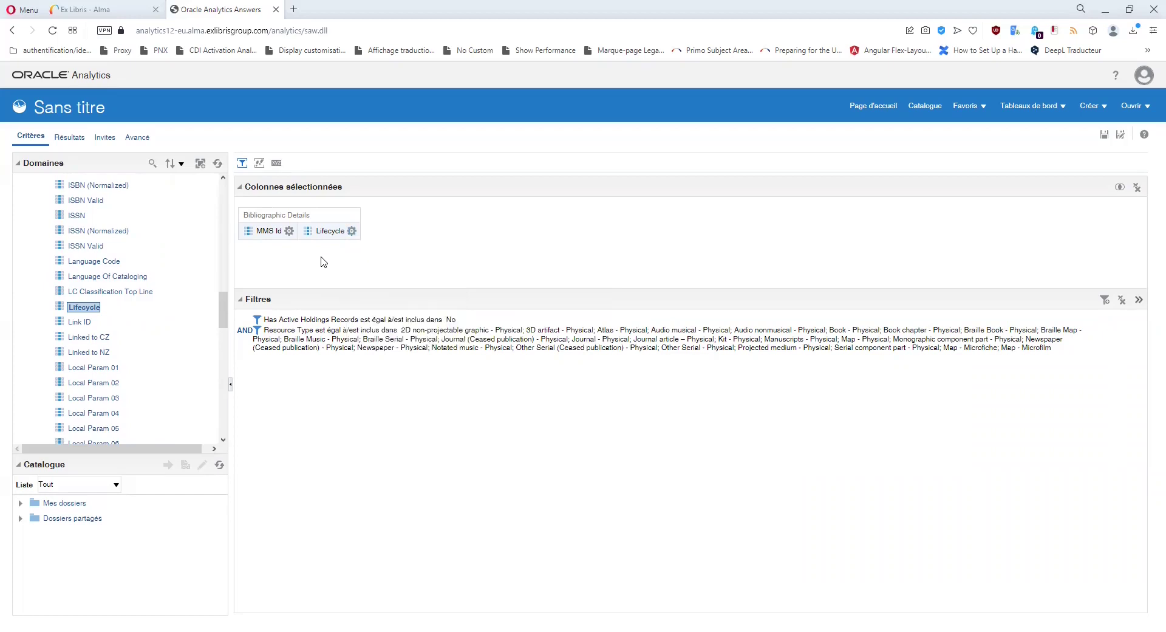
Step: Filter Lifecycle to the value In Repository and remove its column while keeping the filter
{"action": "left_click", "coordinate": [353, 232]}
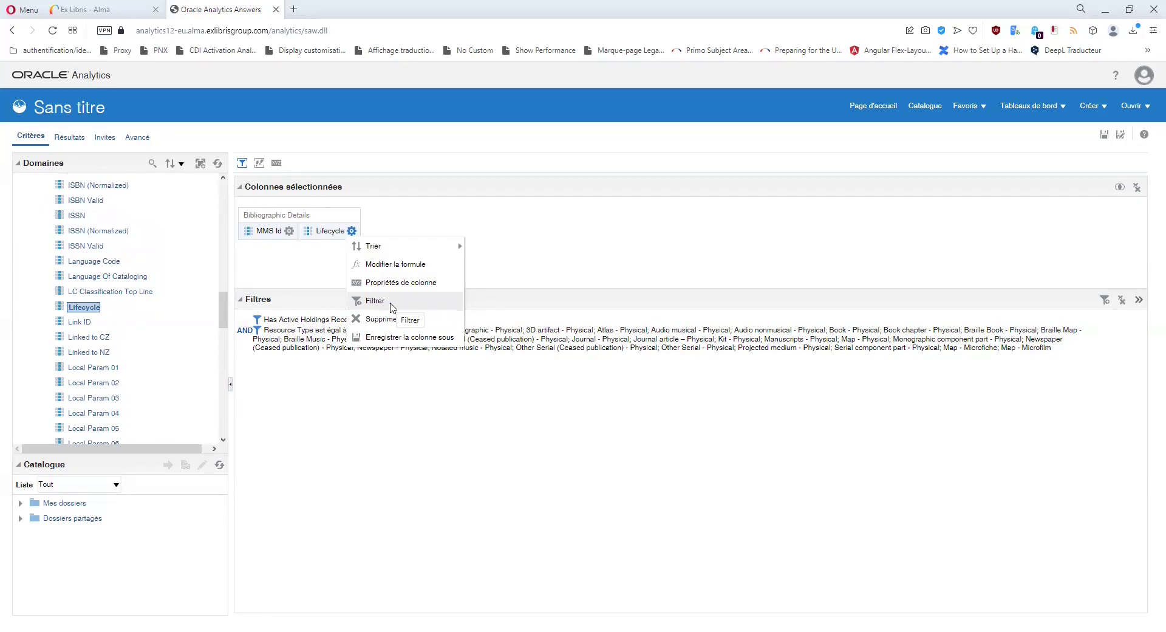
{"action": "left_click", "coordinate": [391, 302]}
{"action": "left_click", "coordinate": [695, 318]}
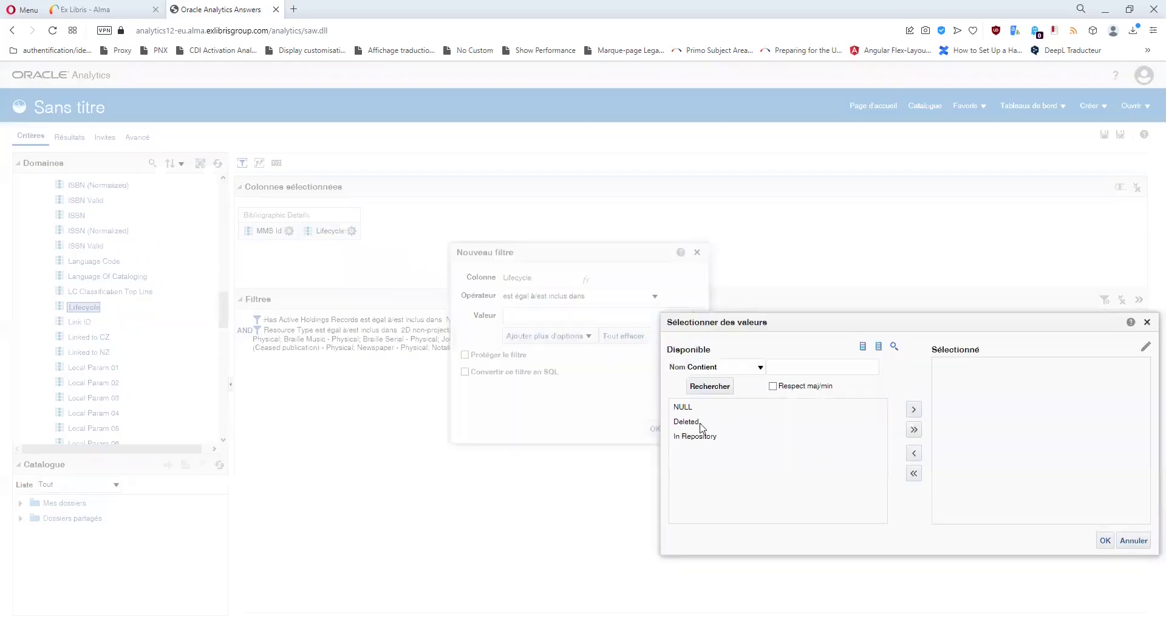
{"action": "left_click", "coordinate": [695, 435]}
{"action": "left_click", "coordinate": [914, 409]}
{"action": "left_click", "coordinate": [1105, 540]}
{"action": "left_click", "coordinate": [654, 429]}
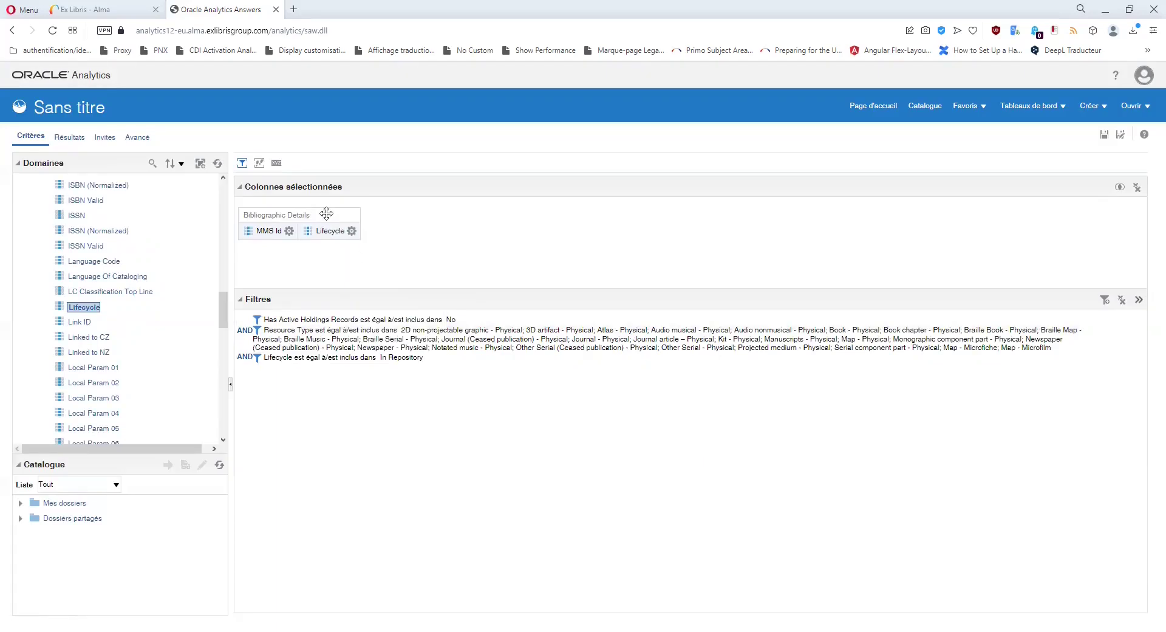
{"action": "left_click", "coordinate": [351, 231]}
{"action": "left_click", "coordinate": [396, 318]}
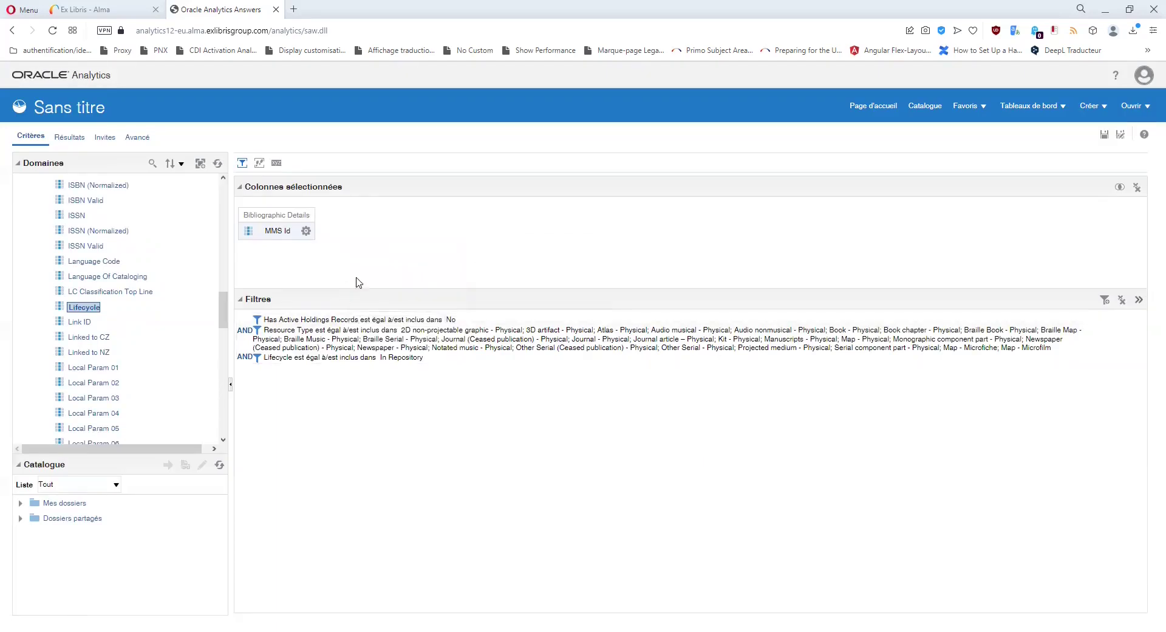
Step: Expand the Title Creation Date folder and add its Title Creation Date field to the selected columns
{"action": "left_click_drag", "start_coordinate": [224, 318], "coordinate": [222, 436]}
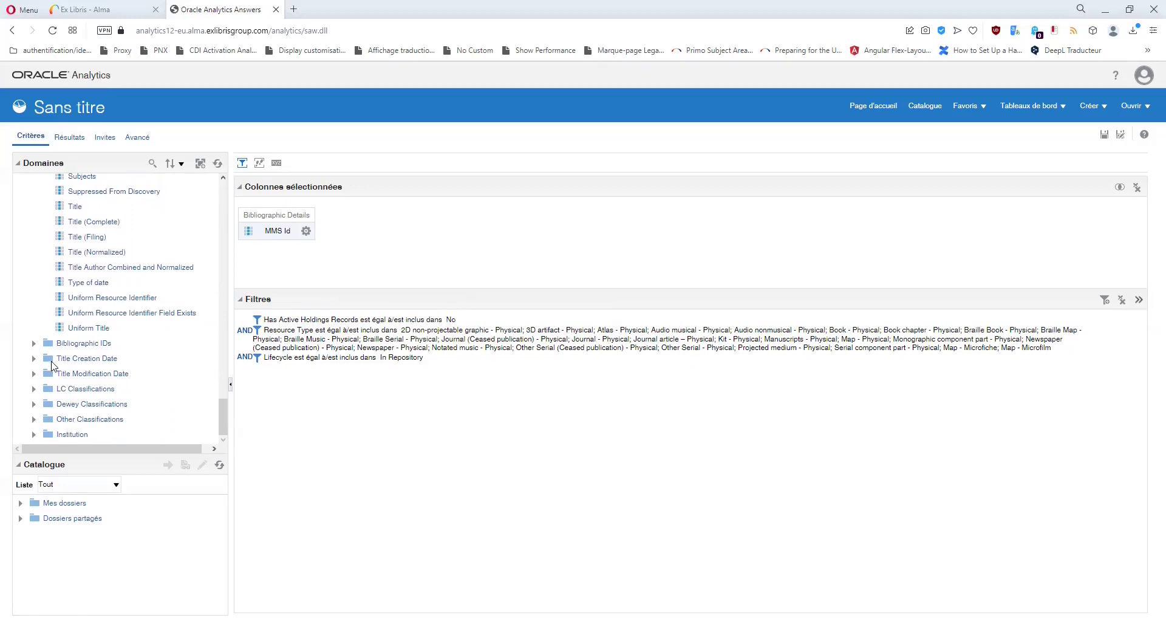
{"action": "scroll", "coordinate": [38, 357], "scroll_direction": "up", "scroll_amount": 3}
{"action": "scroll", "coordinate": [38, 357], "scroll_direction": "up", "scroll_amount": 12}
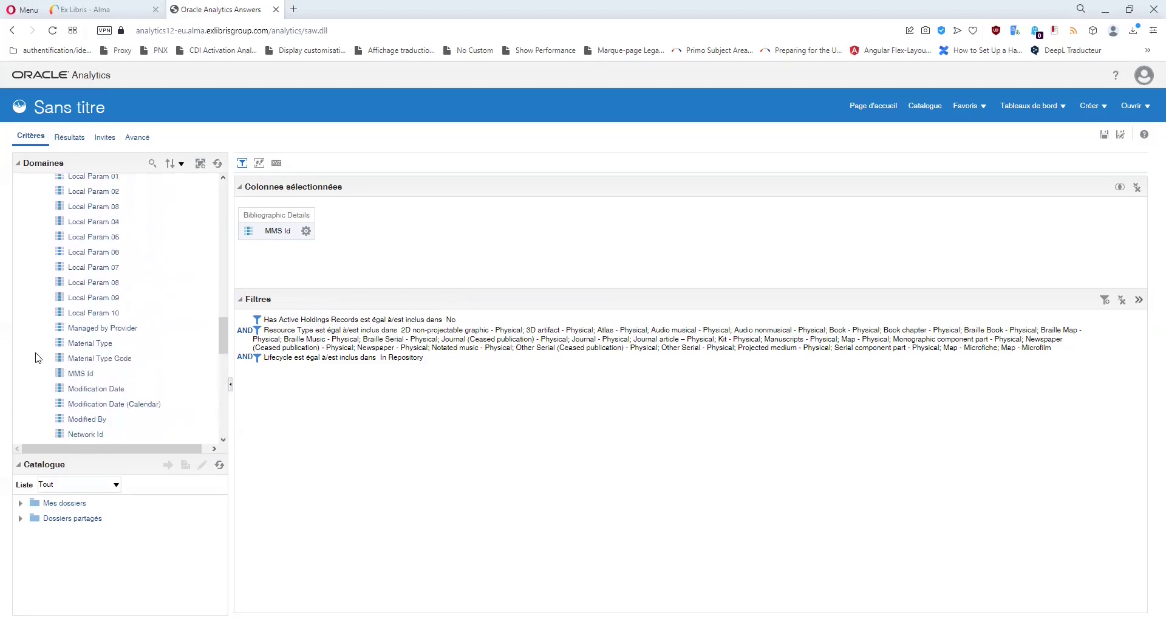
{"action": "scroll", "coordinate": [38, 357], "scroll_direction": "down", "scroll_amount": 15}
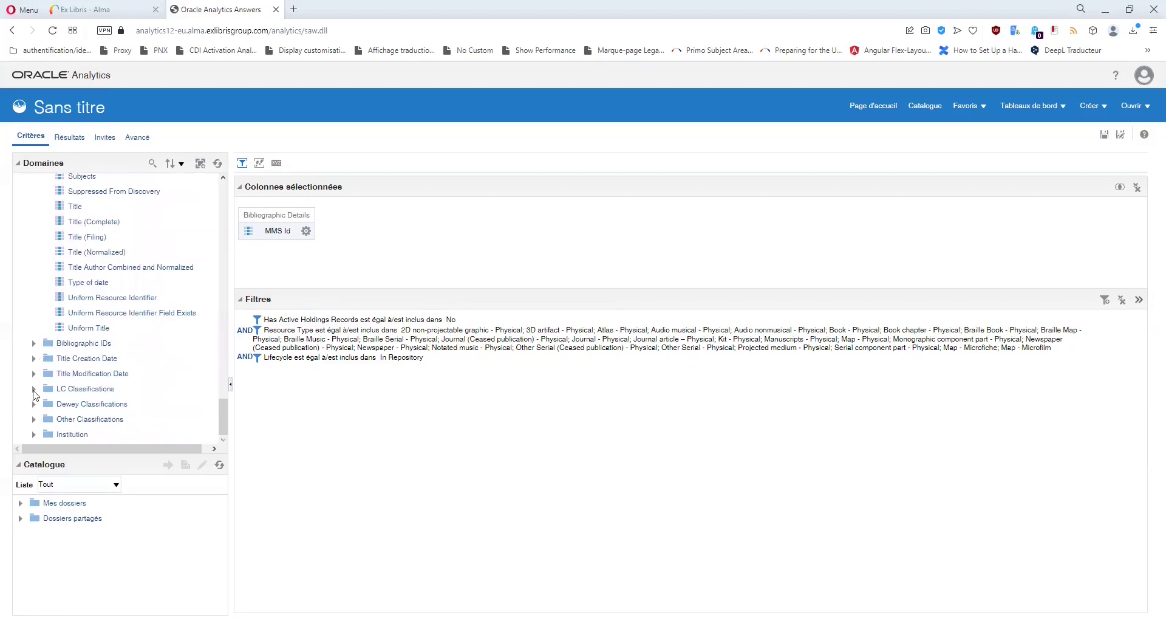
{"action": "left_click", "coordinate": [33, 358]}
{"action": "double_click", "coordinate": [78, 373]}
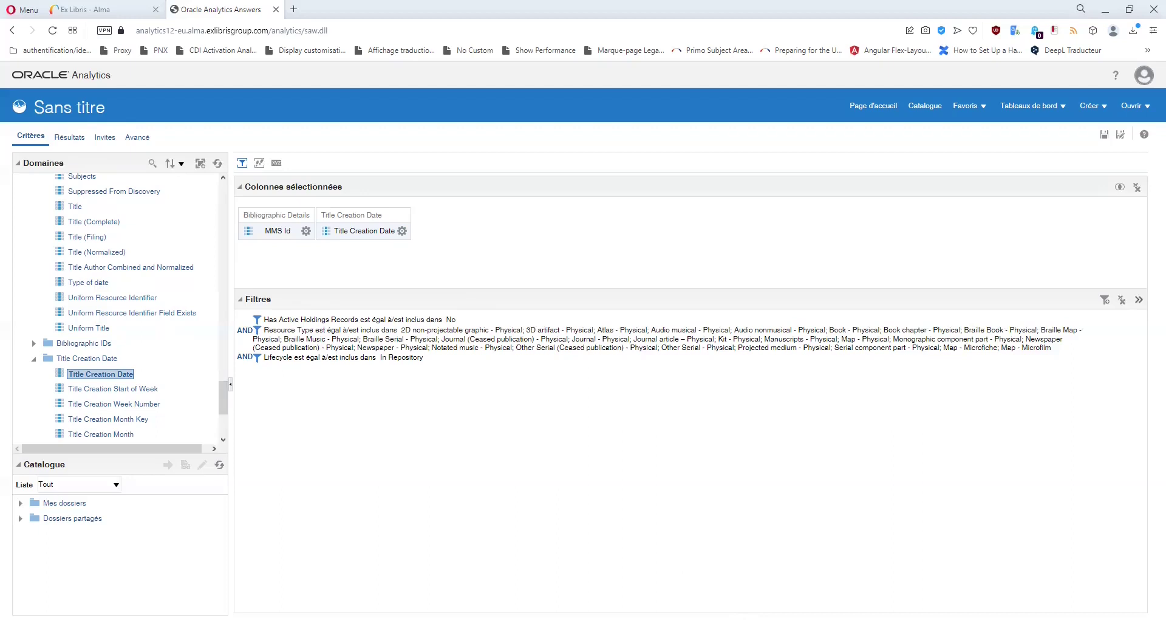
Step: Locate and highlight the Local Param 01 field among the Bibliographic Details fields
{"action": "scroll", "coordinate": [173, 288], "scroll_direction": "up", "scroll_amount": 15}
{"action": "scroll", "coordinate": [173, 288], "scroll_direction": "down", "scroll_amount": 1}
{"action": "left_click", "coordinate": [105, 358]}
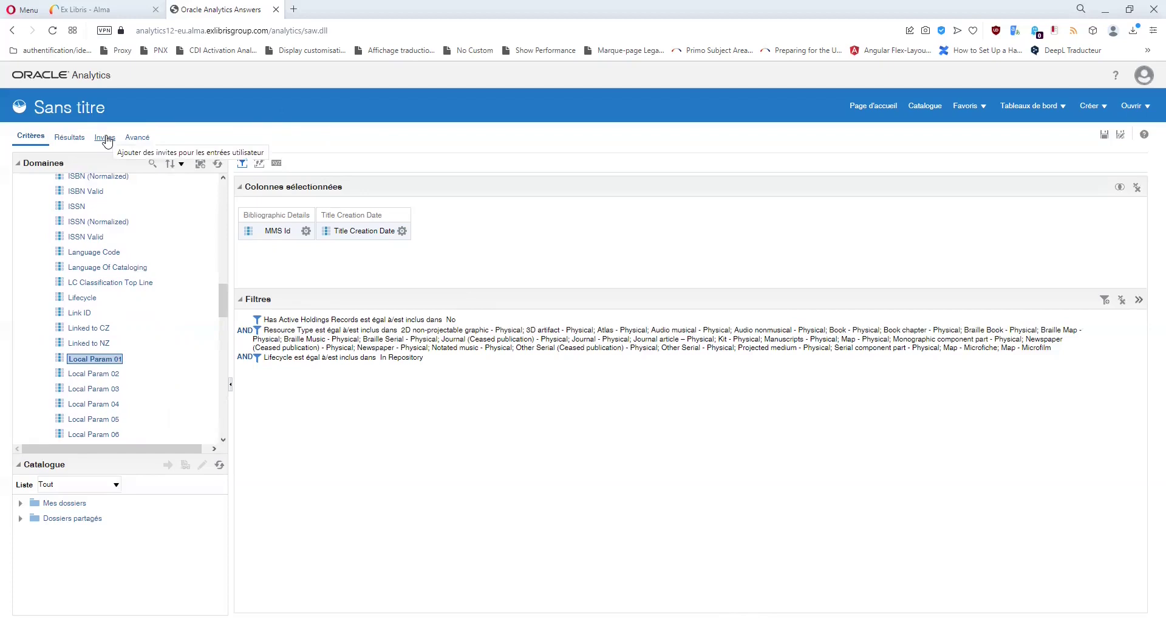
Step: Start a new column prompt for the analysis on the Local Param 01 field from Bibliographic Details
{"action": "left_click", "coordinate": [97, 143]}
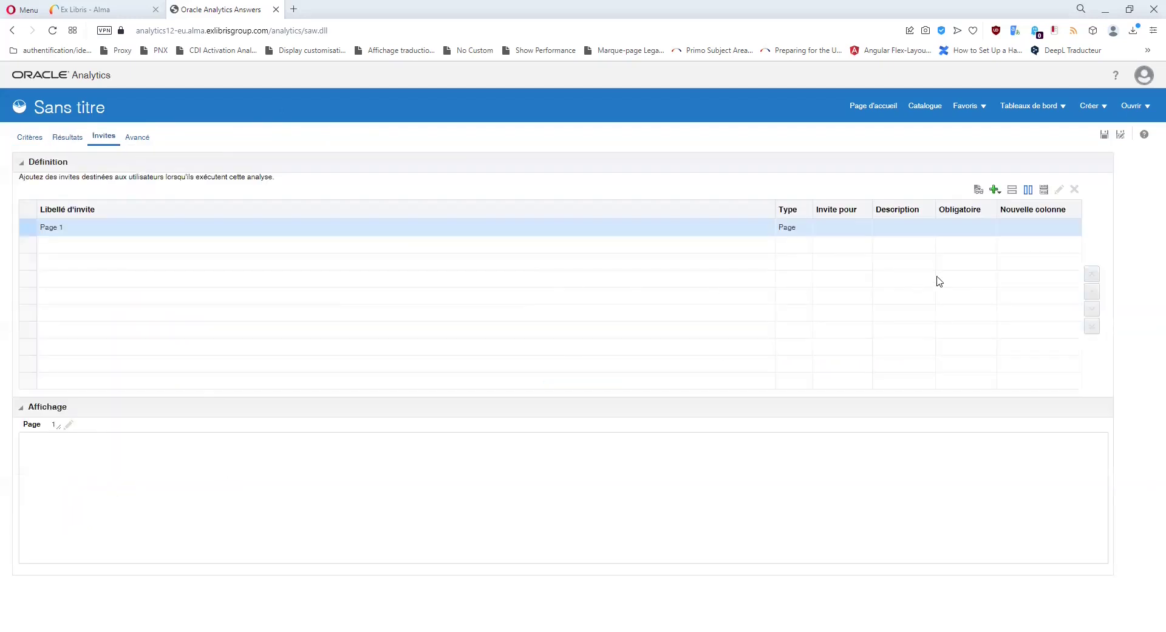
{"action": "left_click", "coordinate": [995, 189]}
{"action": "mouse_move", "coordinate": [1012, 201]}
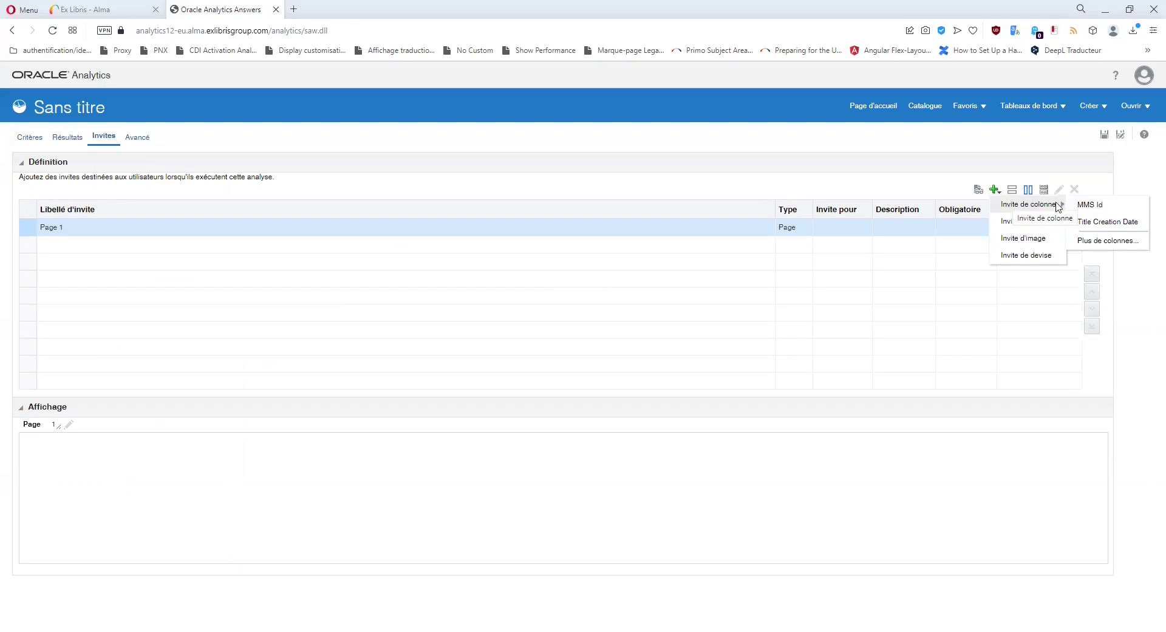
{"action": "left_click", "coordinate": [1102, 241]}
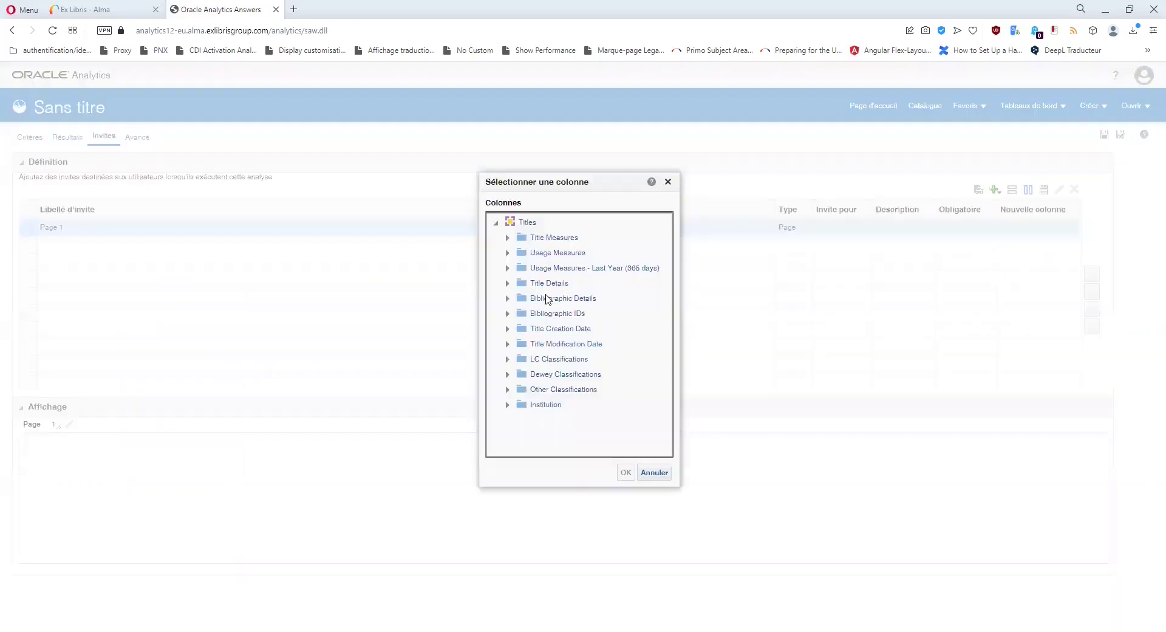
{"action": "left_click", "coordinate": [508, 298]}
{"action": "scroll", "coordinate": [588, 328], "scroll_direction": "down", "scroll_amount": 15}
{"action": "left_click", "coordinate": [578, 271]}
{"action": "left_click", "coordinate": [622, 472]}
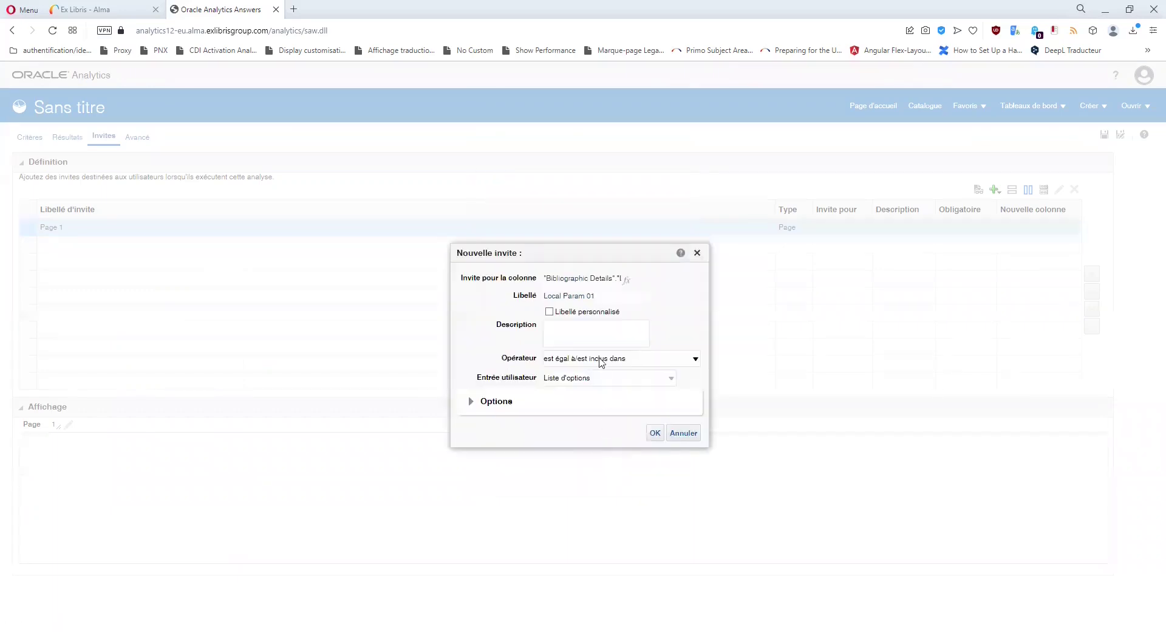
Step: Set the Local Param 01 prompt's operator to "contient n'importe lequel" and its user input to "Champ de texte", and create the prompt
{"action": "left_click", "coordinate": [574, 359]}
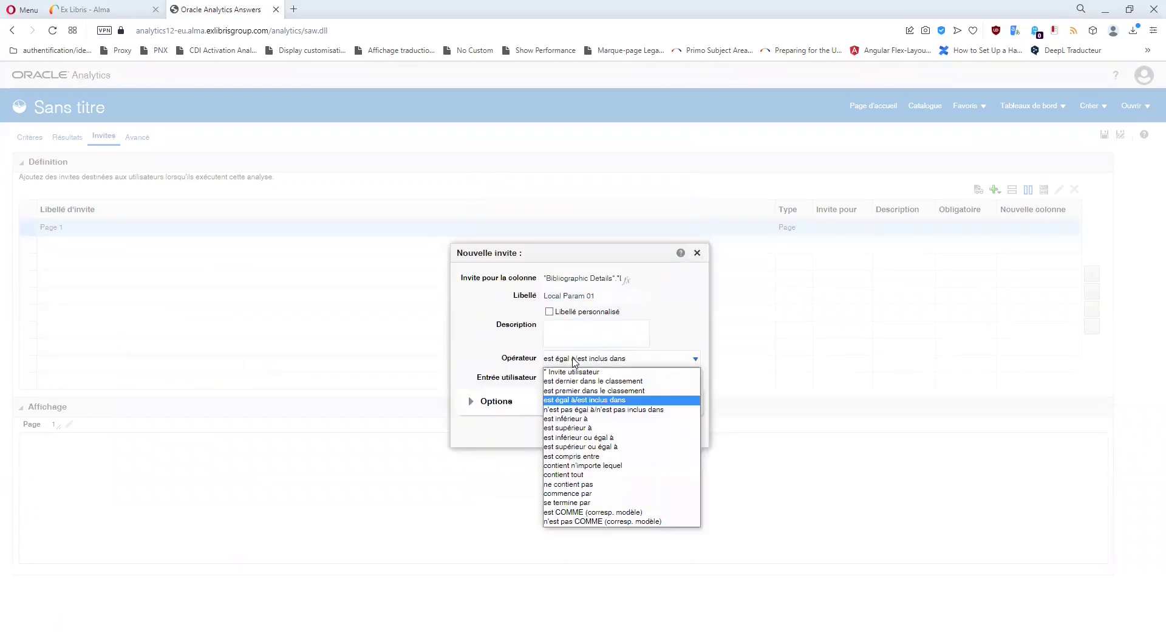
{"action": "left_click", "coordinate": [574, 363]}
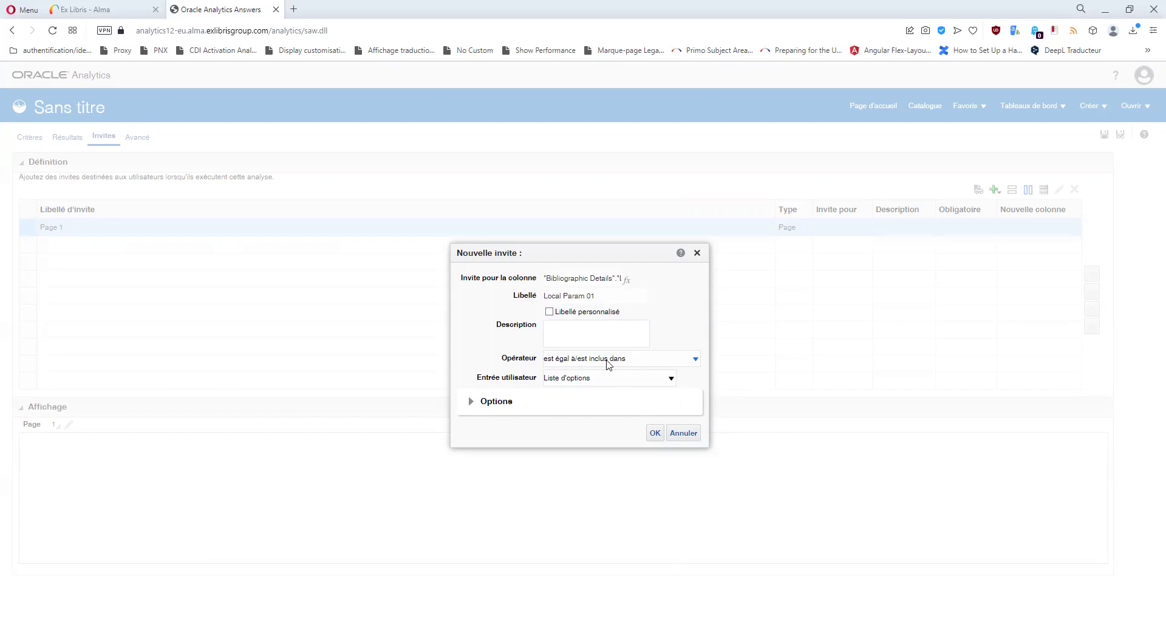
{"action": "left_click", "coordinate": [608, 364]}
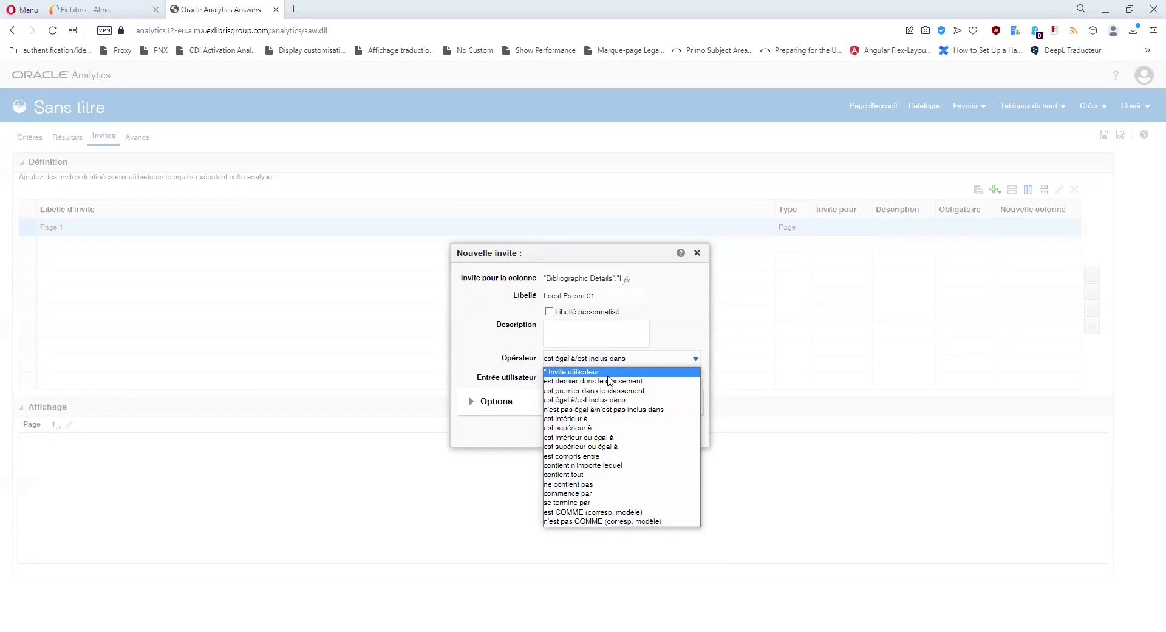
{"action": "left_click", "coordinate": [609, 465]}
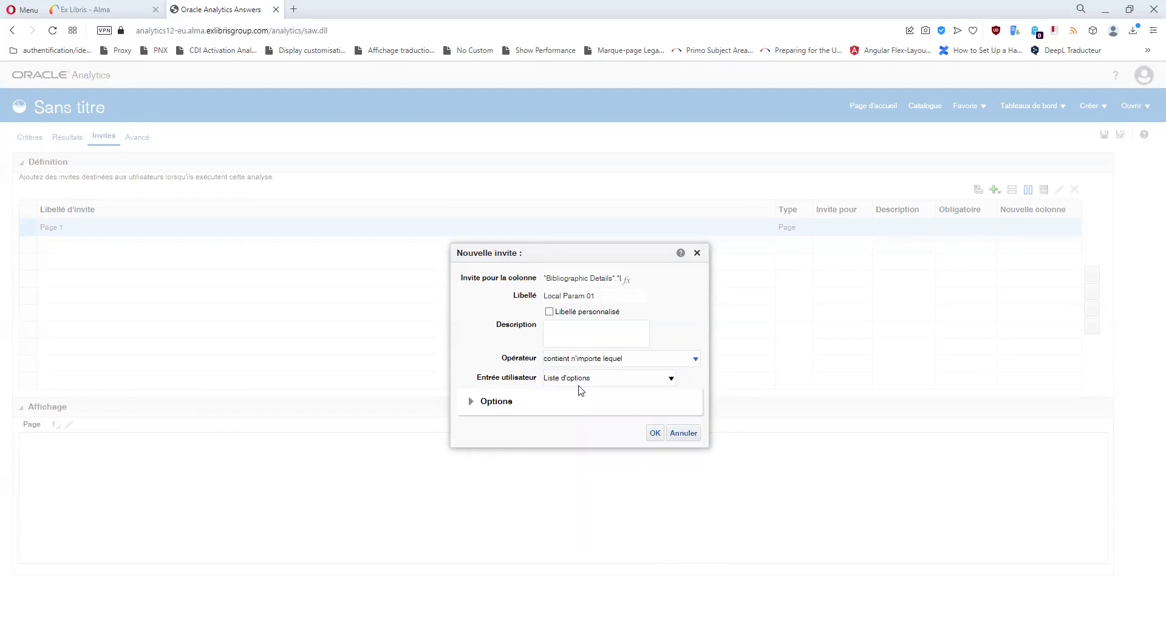
{"action": "left_click", "coordinate": [595, 378]}
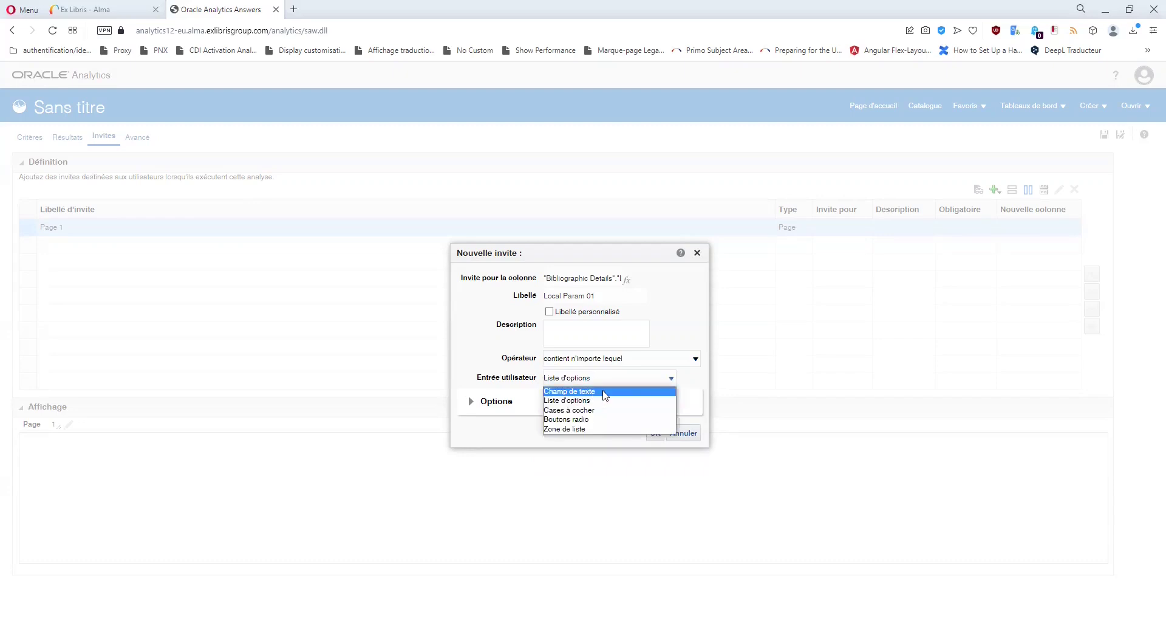
{"action": "left_click", "coordinate": [605, 392]}
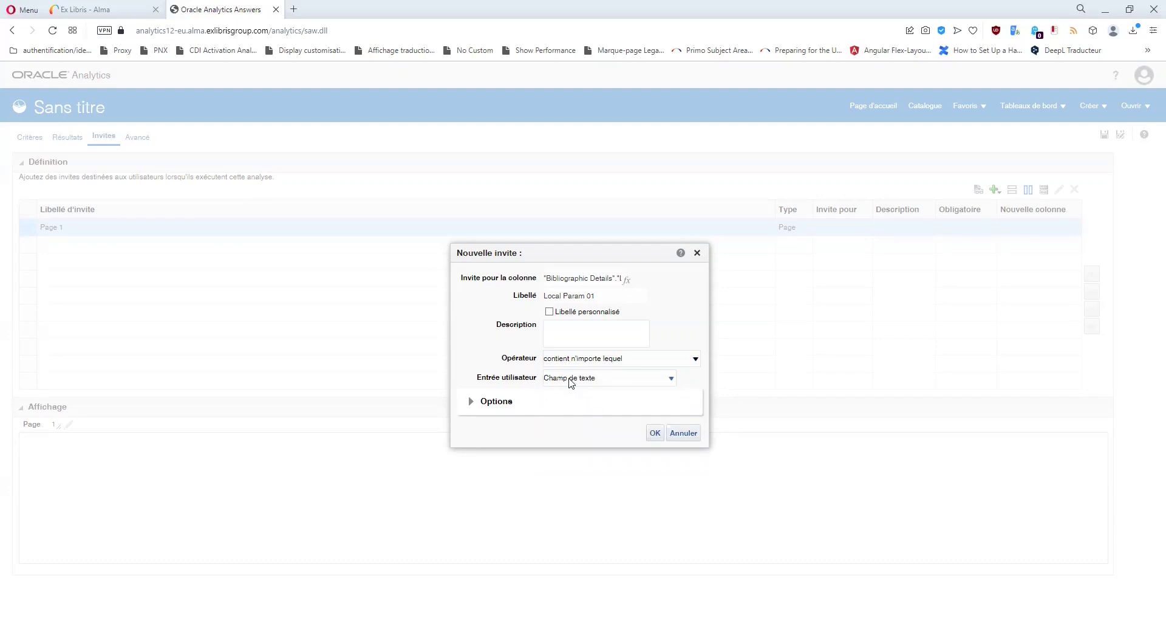
{"action": "left_click", "coordinate": [654, 434]}
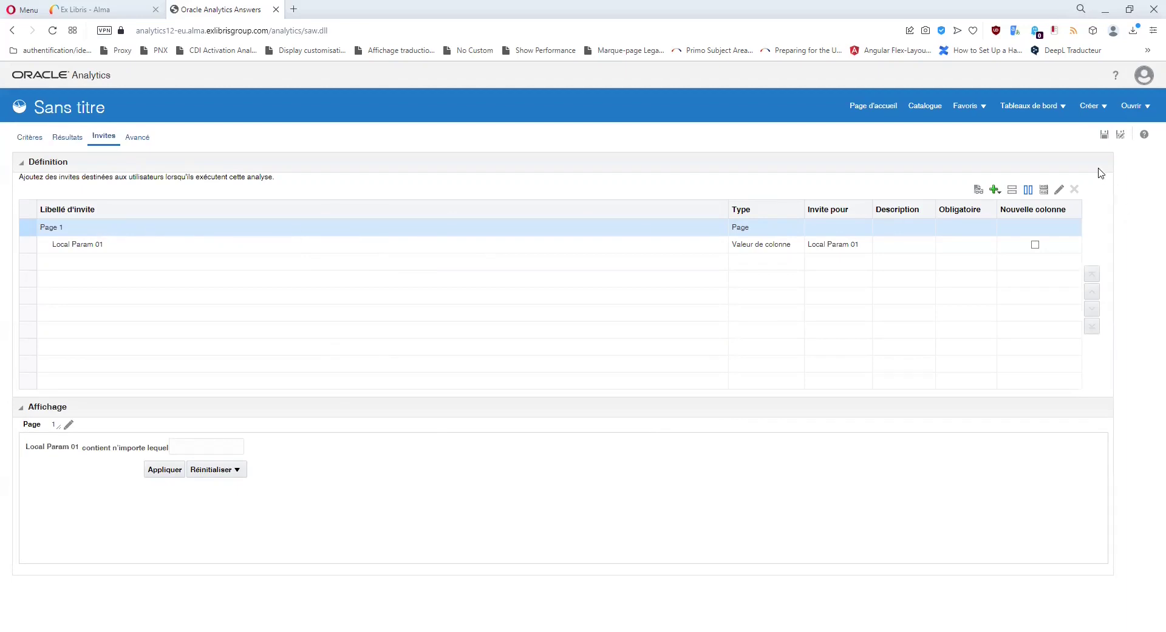
Step: Save the analysis in Mes dossiers under the name Exercice-titles-1
{"action": "left_click", "coordinate": [1120, 135]}
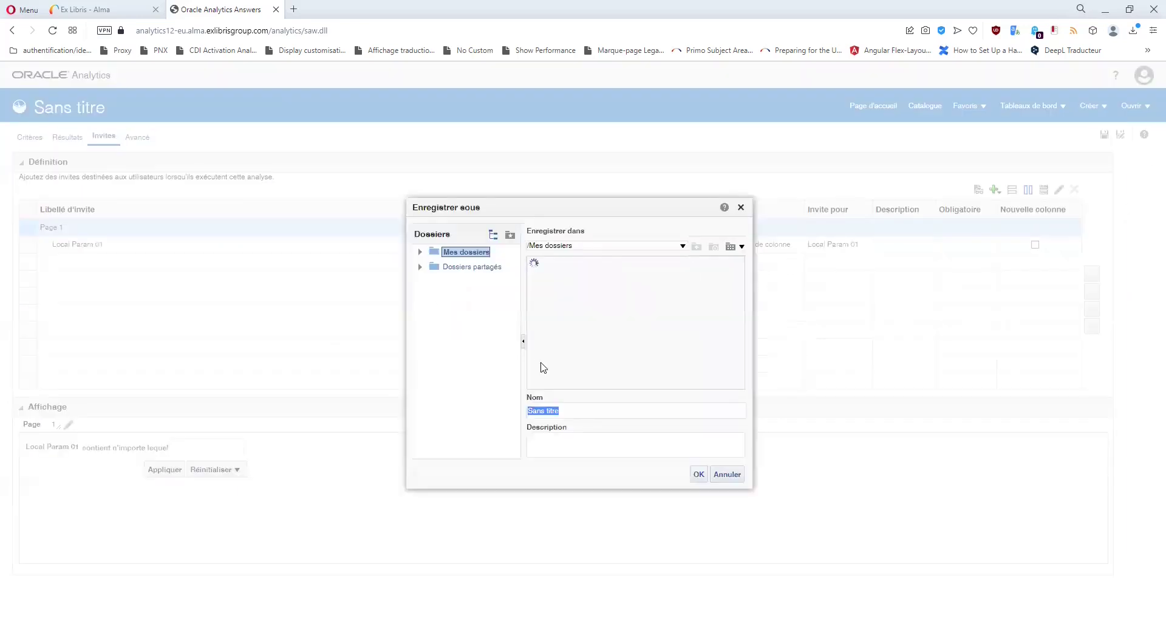
{"action": "type", "text": "Exercic"}
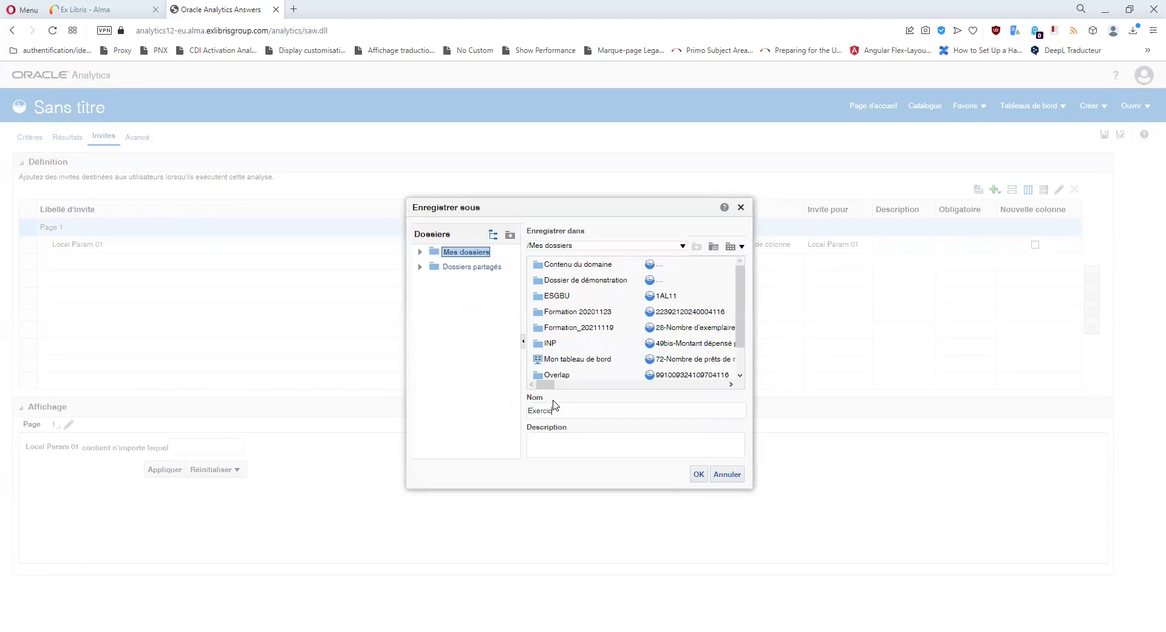
{"action": "type", "text": "e 1les-1"}
{"action": "left_click", "coordinate": [698, 474]}
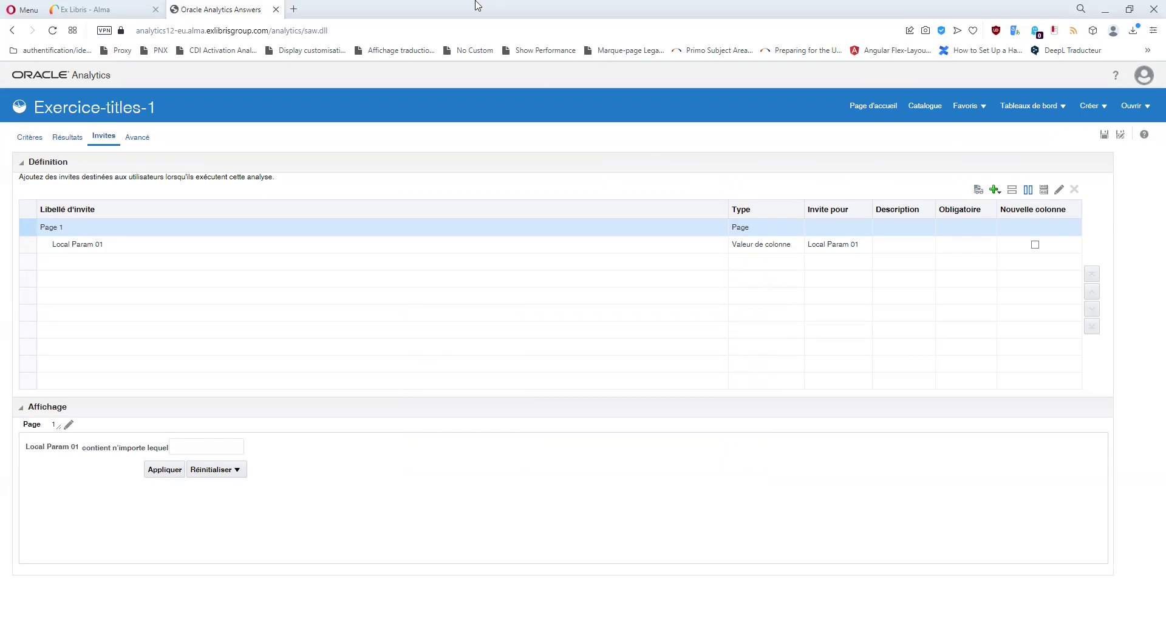
Step: Change the sort order of the catalogue listing and open the saved Exercice-titles-1 analysis from Mes dossiers
{"action": "left_click", "coordinate": [921, 113]}
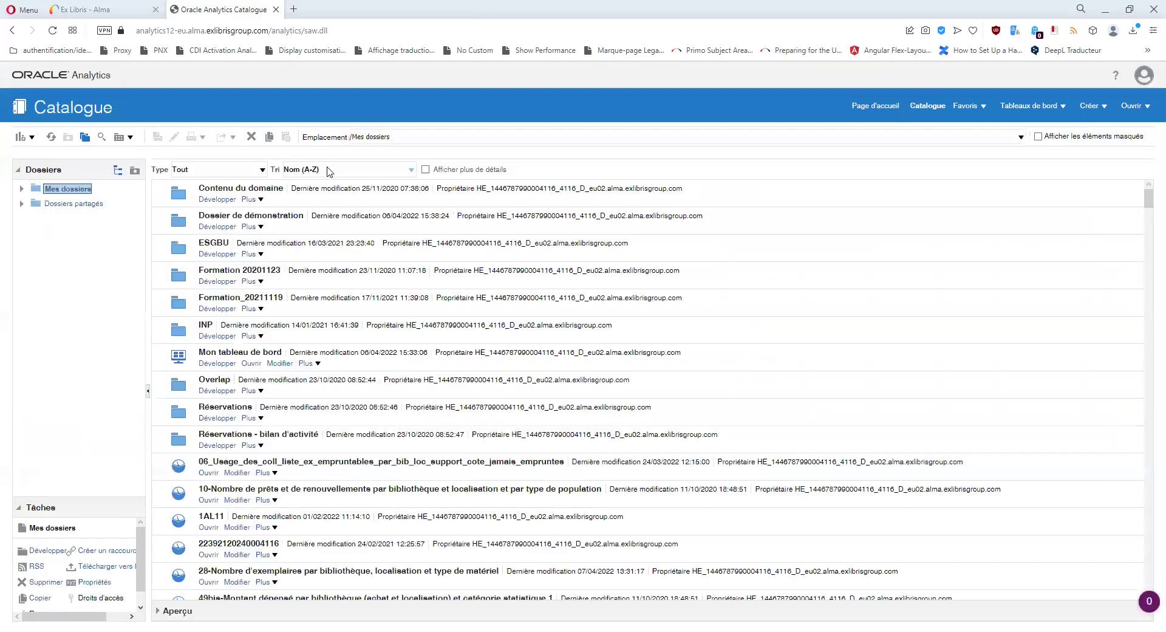
{"action": "left_click", "coordinate": [300, 169]}
{"action": "left_click", "coordinate": [338, 230]}
{"action": "left_click", "coordinate": [205, 201]}
Step: Run the analysis with the Local Param 01 prompt set to 315552102
{"action": "left_click", "coordinate": [184, 150]}
{"action": "type", "text": "315552102"}
{"action": "left_click", "coordinate": [172, 171]}
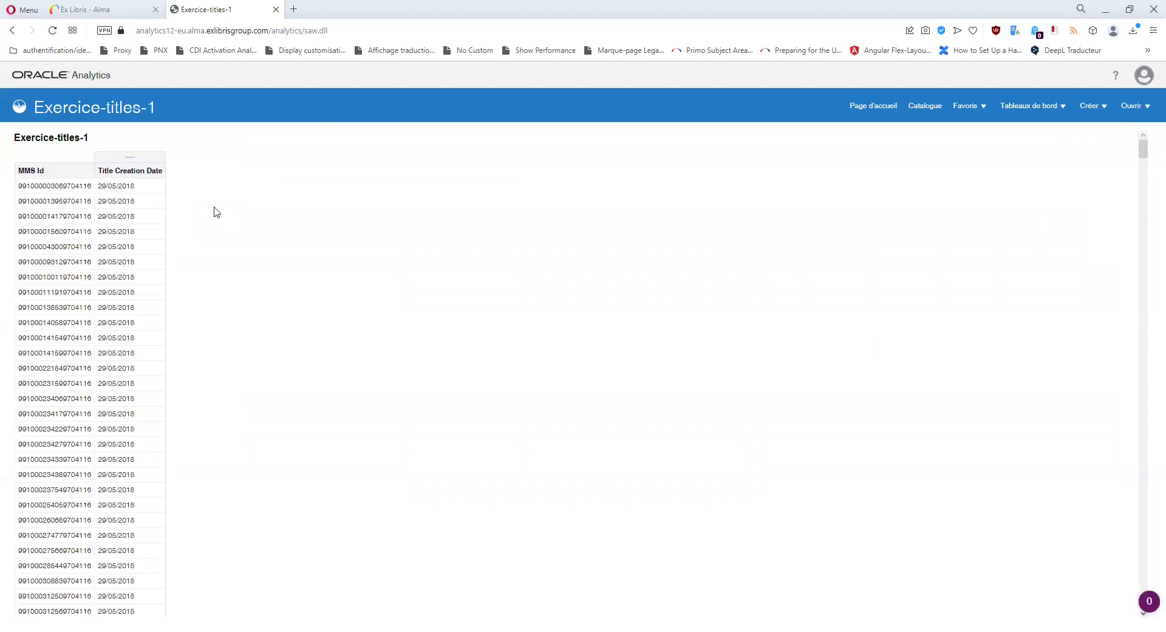
Step: Try sorting the results by Title Creation Date and look through the listed titles
{"action": "left_click", "coordinate": [152, 172]}
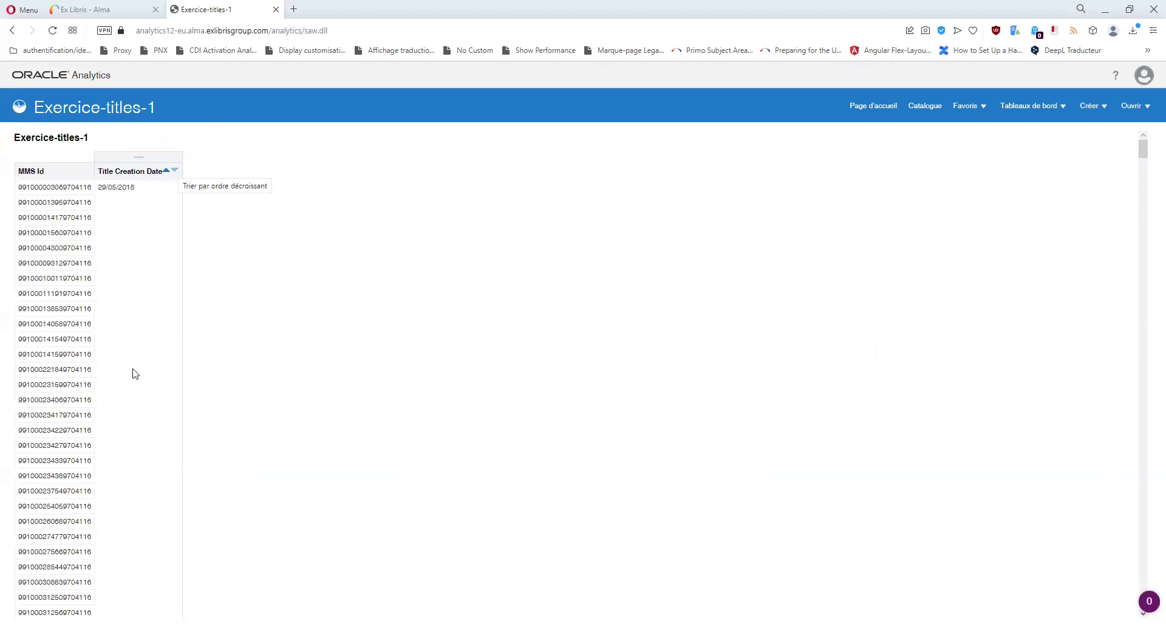
{"action": "scroll", "coordinate": [143, 408], "scroll_direction": "down", "scroll_amount": 5}
{"action": "scroll", "coordinate": [145, 410], "scroll_direction": "up", "scroll_amount": 5}
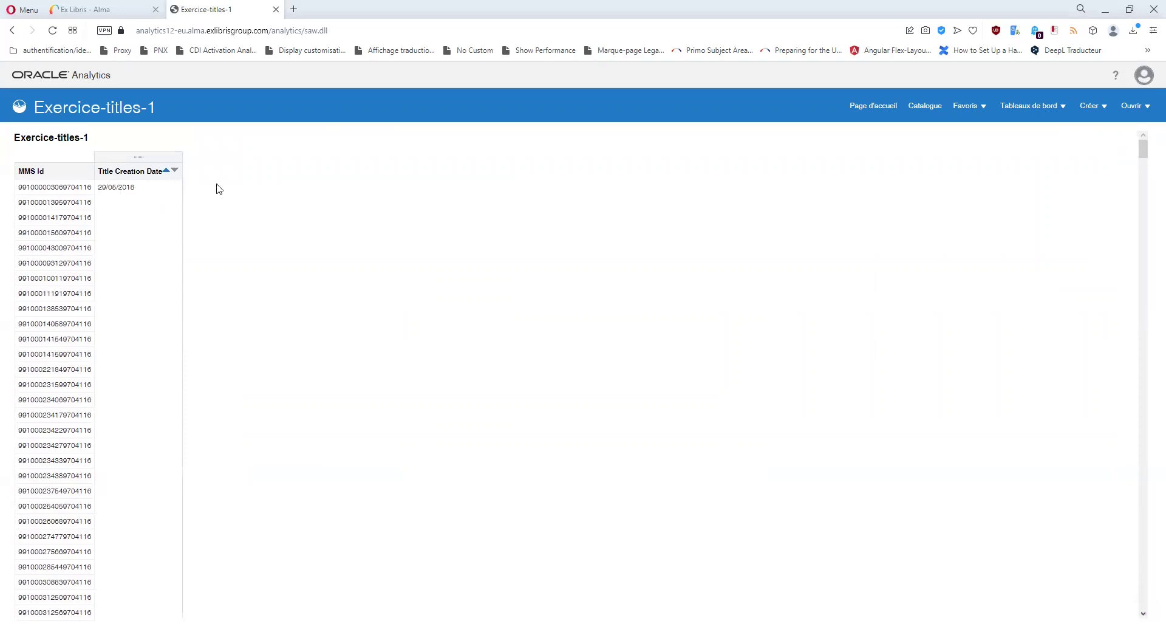
{"action": "left_click", "coordinate": [1144, 268]}
{"action": "left_click_drag", "start_coordinate": [1141, 264], "coordinate": [1144, 139]}
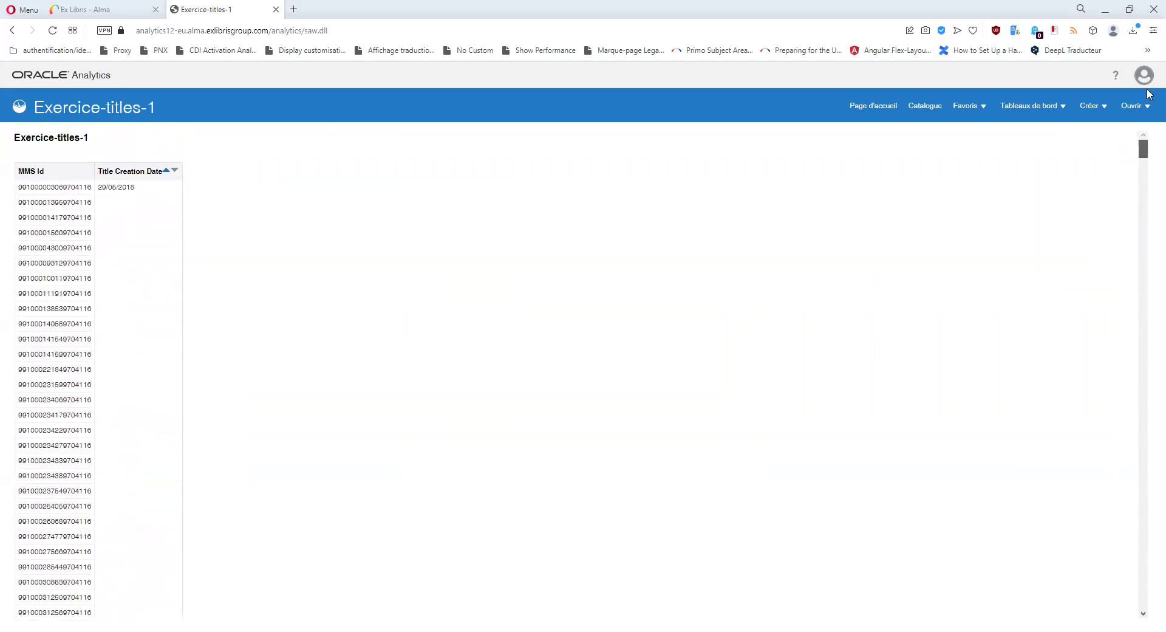
{"action": "left_click", "coordinate": [175, 171]}
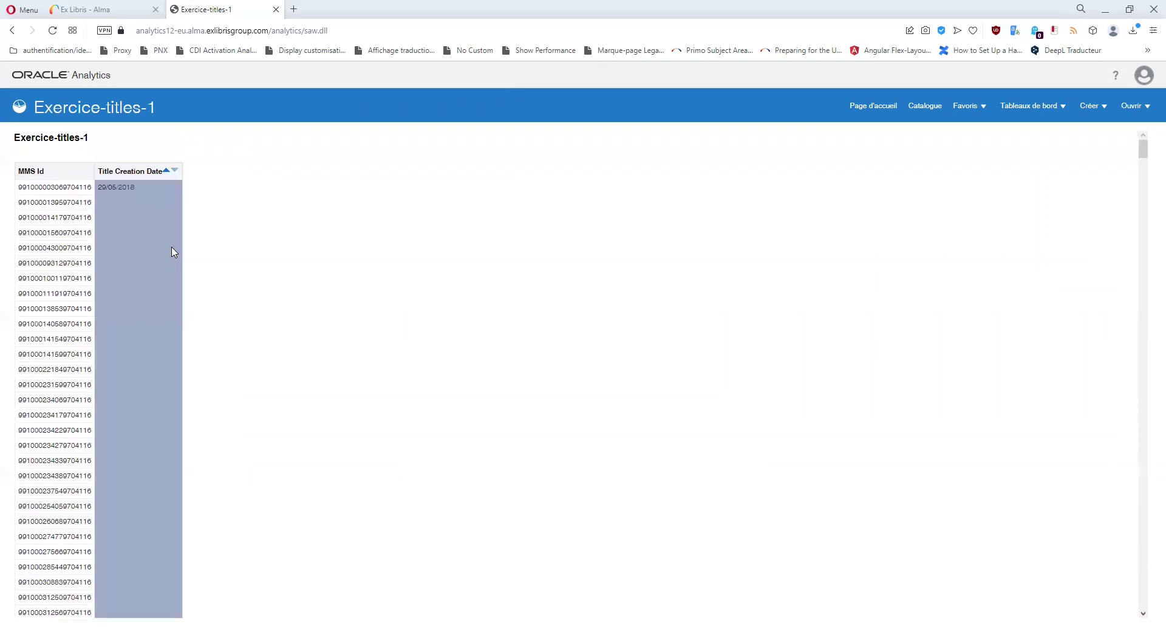
{"action": "left_click", "coordinate": [165, 170]}
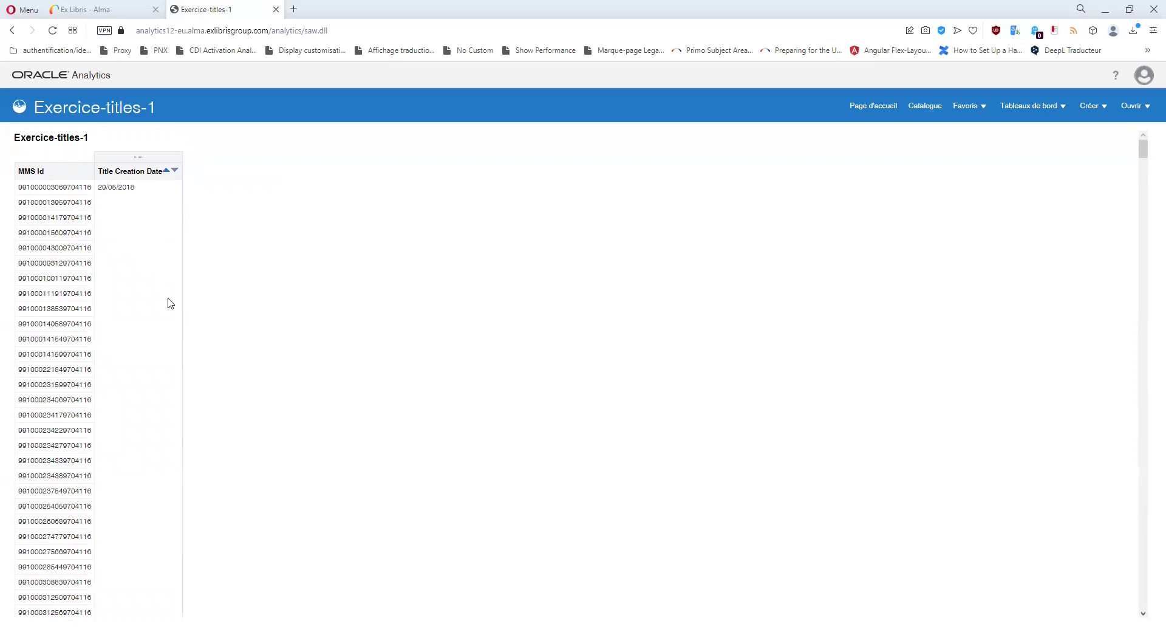
{"action": "left_click_drag", "start_coordinate": [1142, 149], "coordinate": [1142, 598]}
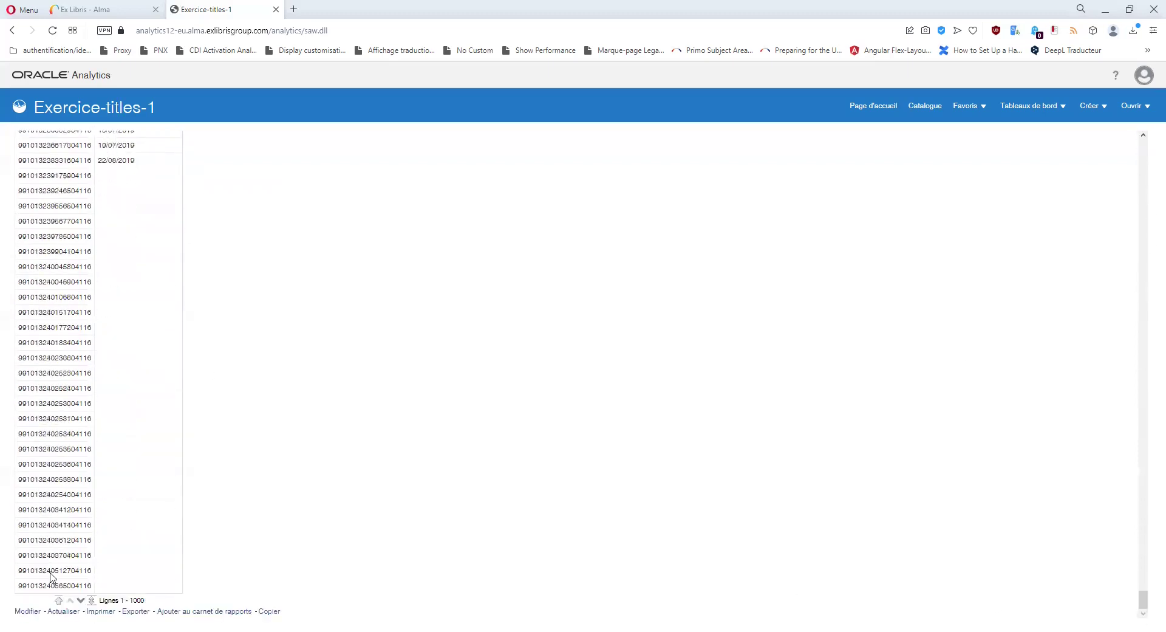
Step: Edit the analysis's results table so the Title Creation Date column repeats its value on every row
{"action": "left_click", "coordinate": [24, 611]}
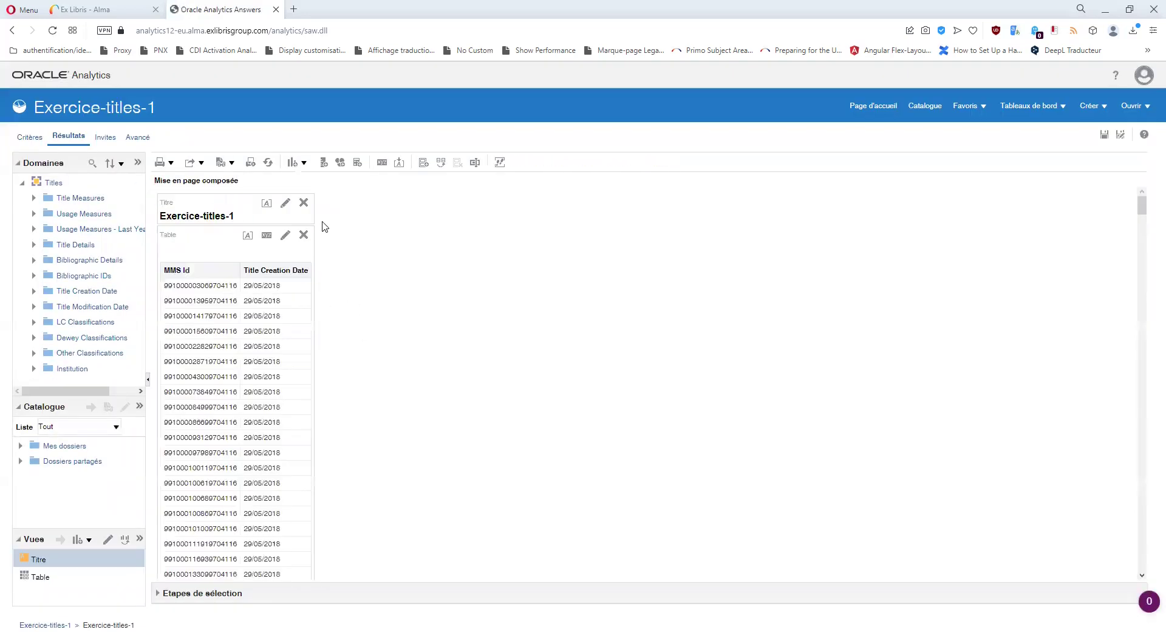
{"action": "left_click", "coordinate": [286, 237]}
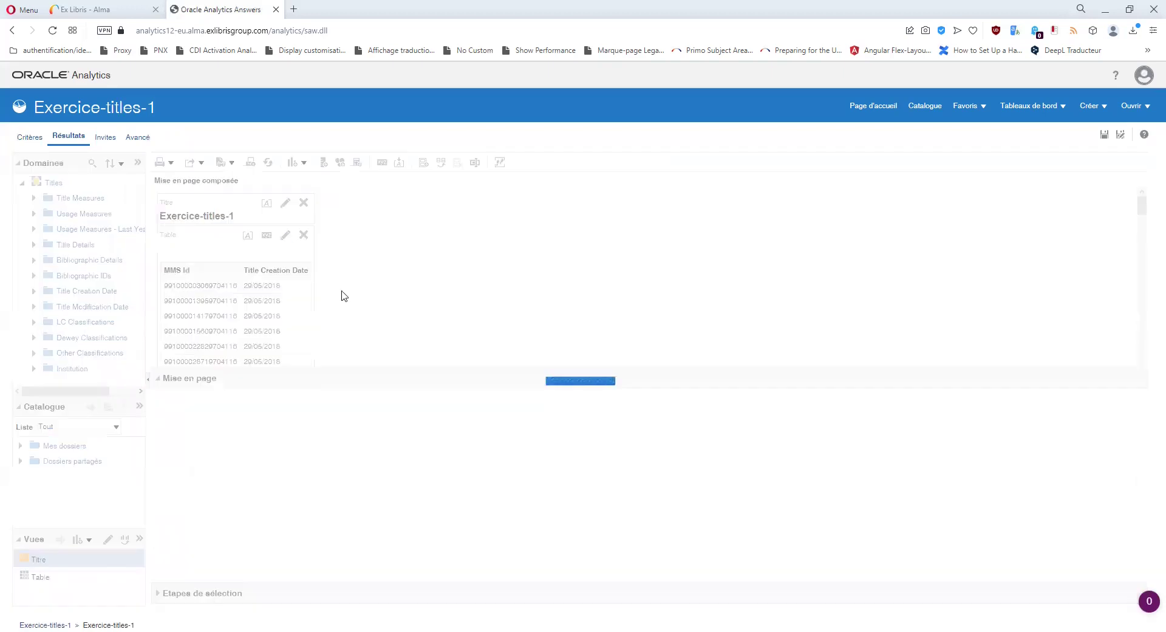
{"action": "left_click", "coordinate": [334, 556]}
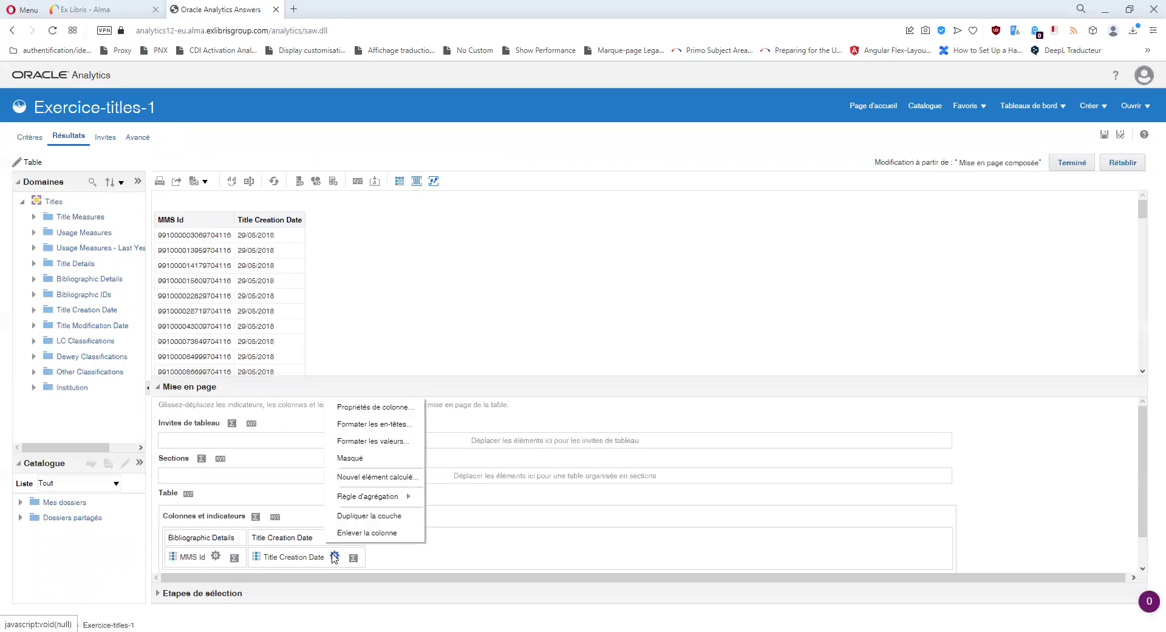
{"action": "left_click", "coordinate": [366, 407]}
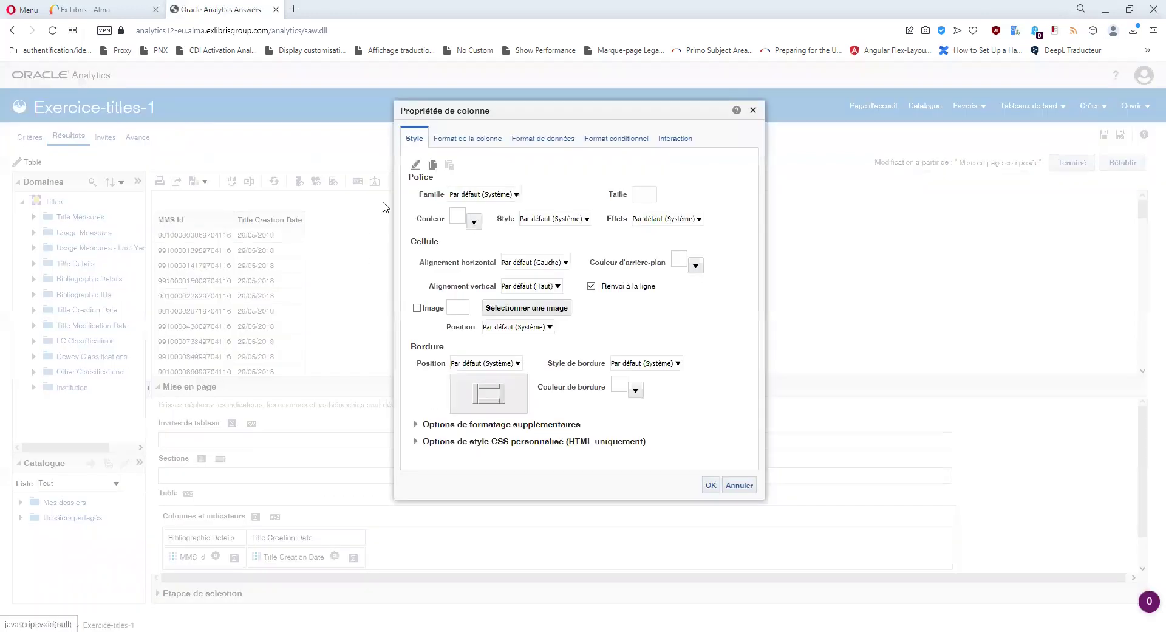
{"action": "left_click", "coordinate": [480, 139]}
{"action": "left_click", "coordinate": [712, 333]}
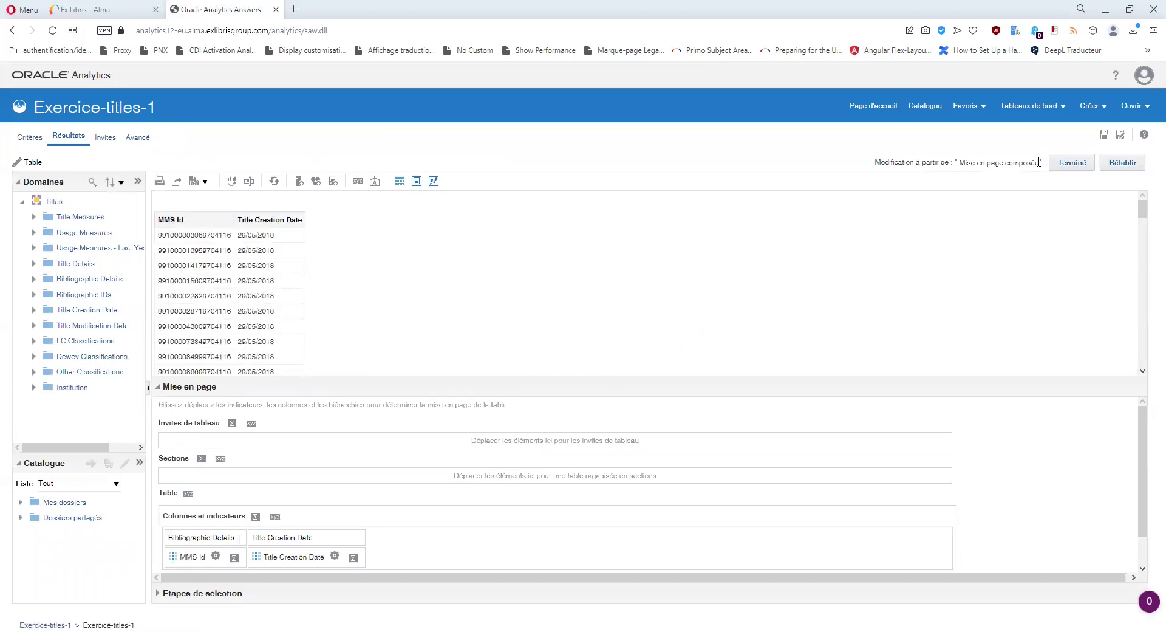
{"action": "left_click", "coordinate": [1071, 163]}
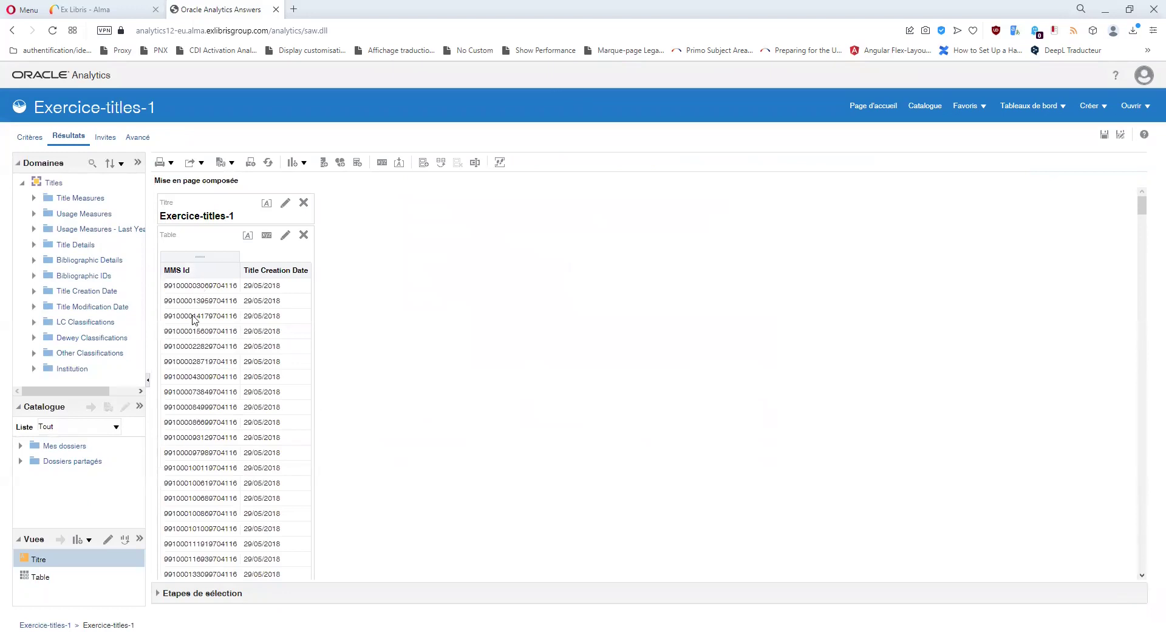
Step: Sort the results table by Title Creation Date in descending order and look through the sorted titles
{"action": "left_click", "coordinate": [306, 271]}
{"action": "scroll", "coordinate": [286, 328], "scroll_direction": "down", "scroll_amount": 3}
{"action": "scroll", "coordinate": [281, 348], "scroll_direction": "down", "scroll_amount": 10}
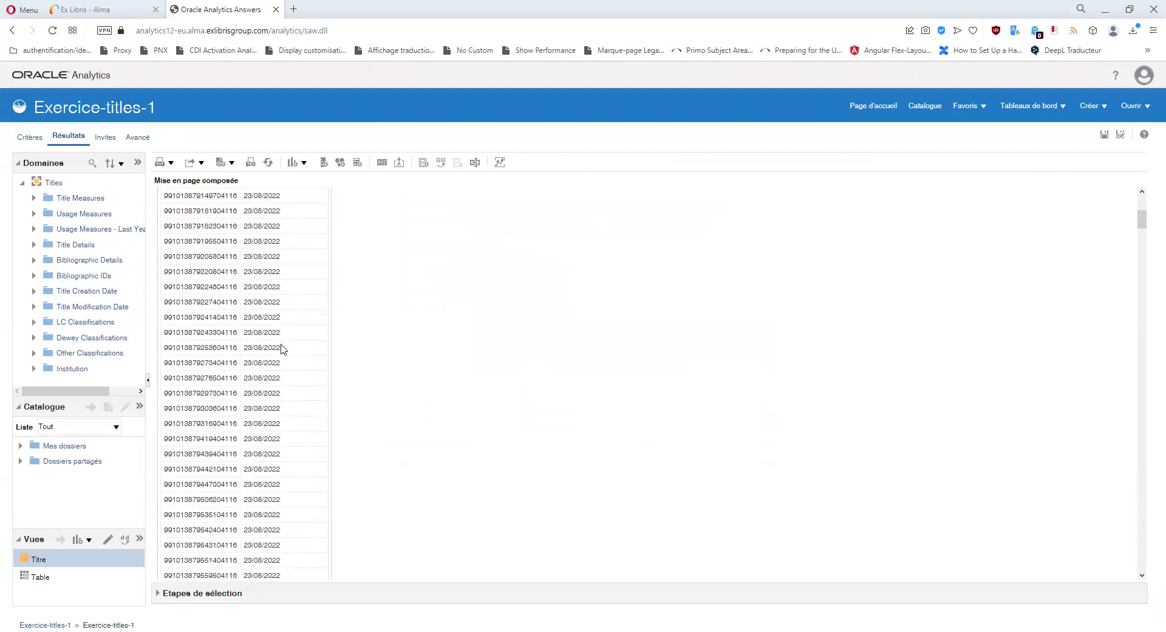
{"action": "scroll", "coordinate": [281, 348], "scroll_direction": "down", "scroll_amount": 5}
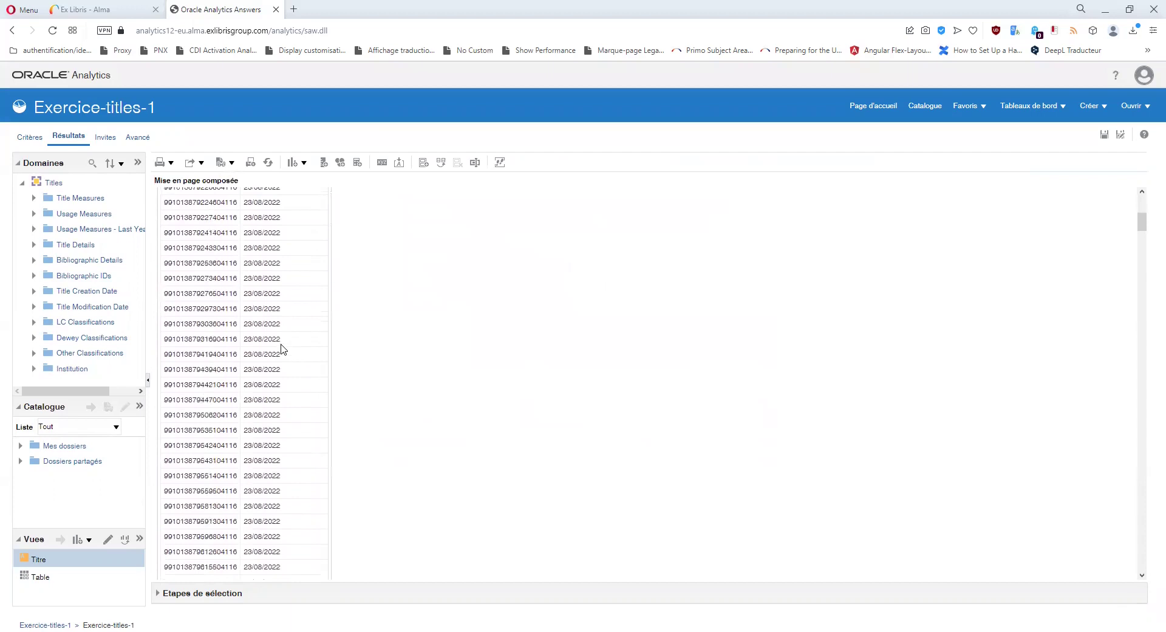
{"action": "scroll", "coordinate": [281, 348], "scroll_direction": "up", "scroll_amount": 20}
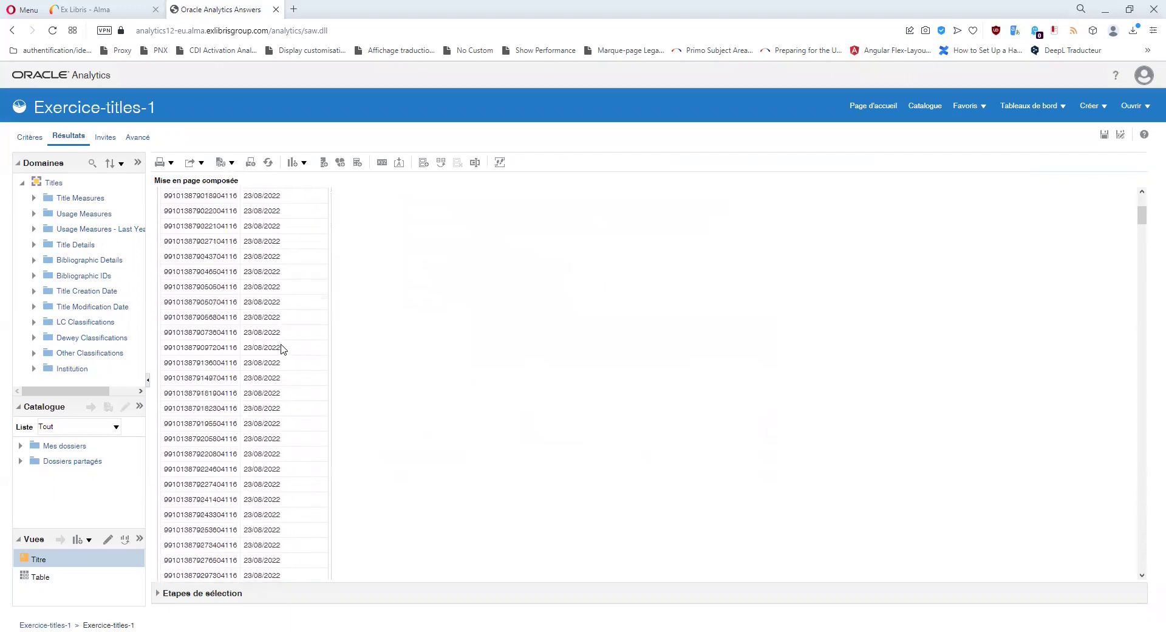
{"action": "scroll", "coordinate": [282, 348], "scroll_direction": "down", "scroll_amount": 15}
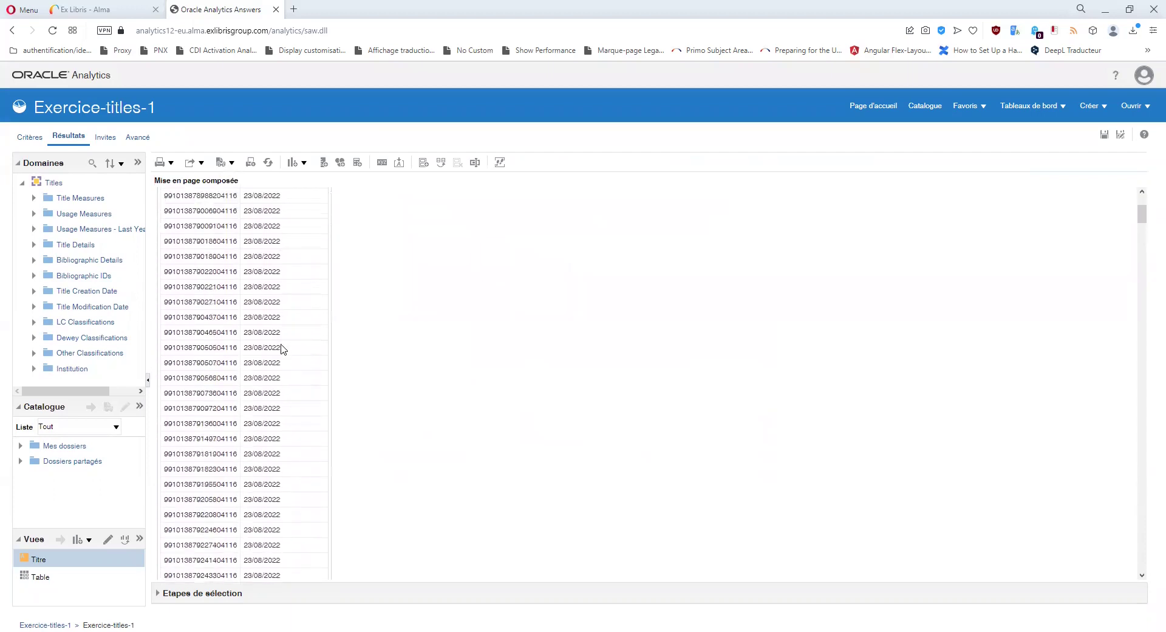
{"action": "scroll", "coordinate": [281, 348], "scroll_direction": "down", "scroll_amount": 5}
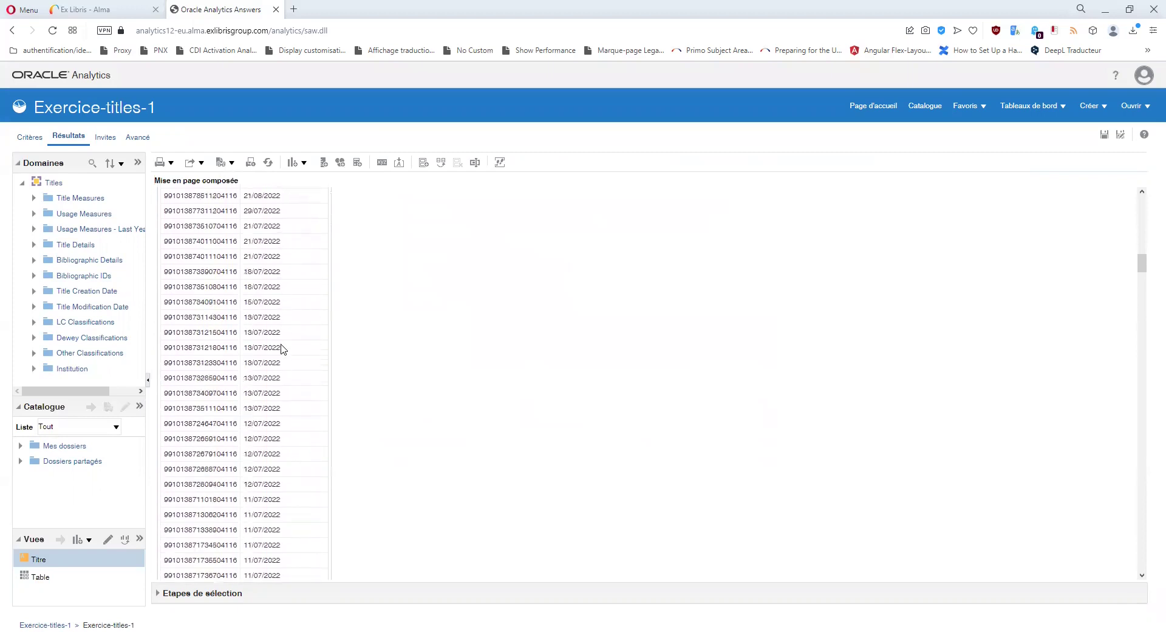
{"action": "left_click_drag", "start_coordinate": [1142, 263], "coordinate": [1144, 193]}
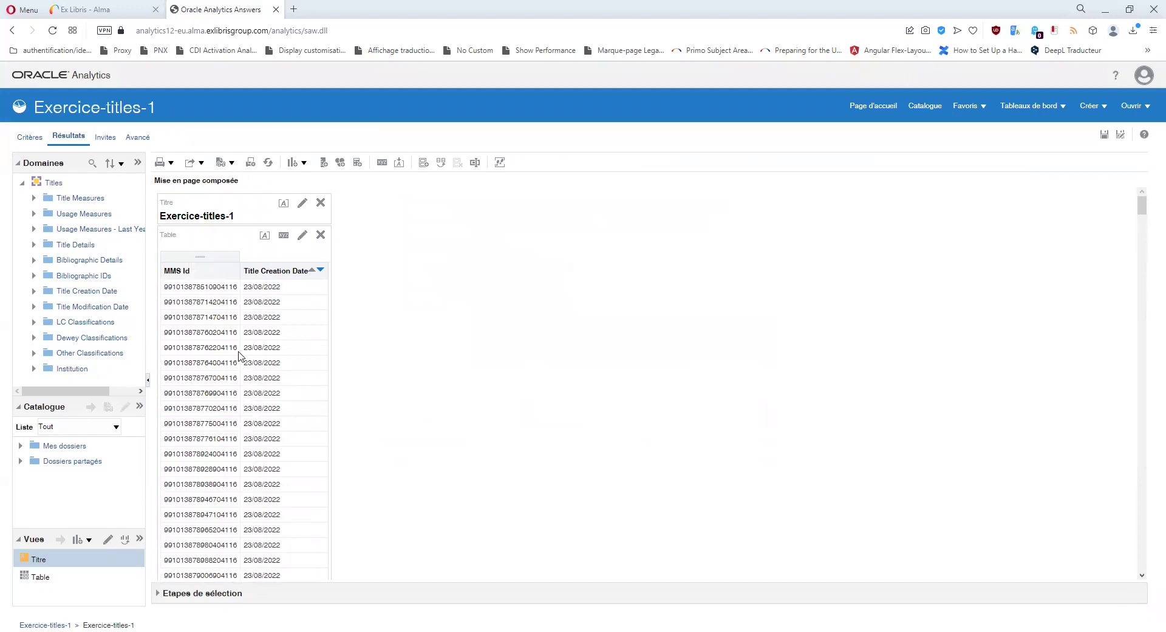
{"action": "left_click", "coordinate": [190, 354]}
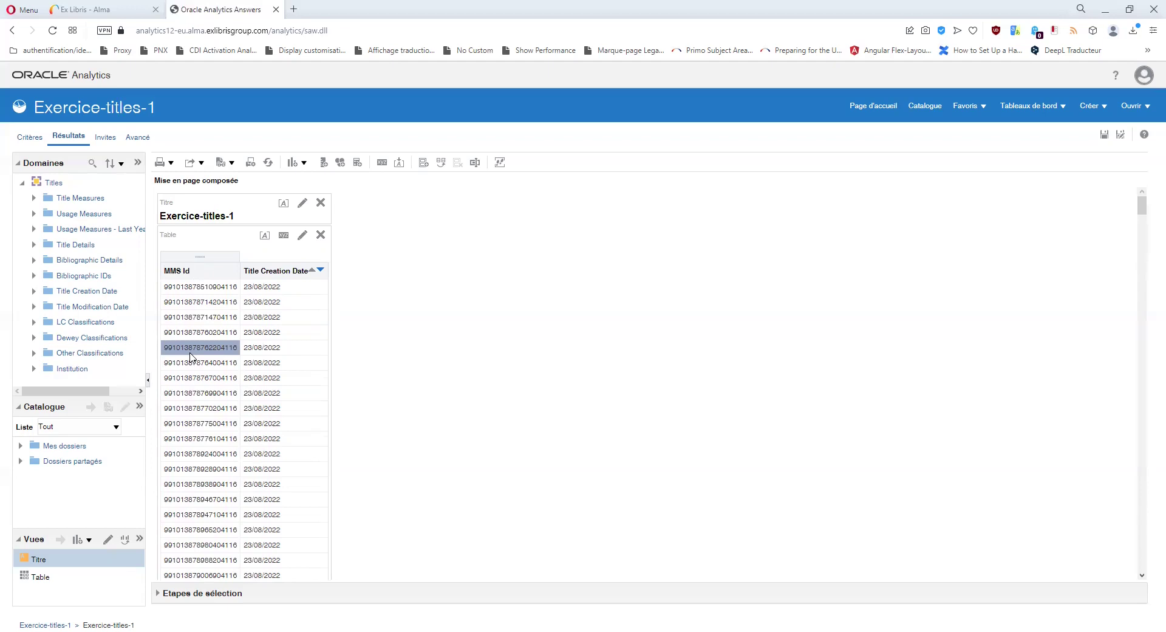
Step: Save the Exercice-titles-1 analysis and create a new analysis on the Titles subject area
{"action": "left_click", "coordinate": [1105, 136]}
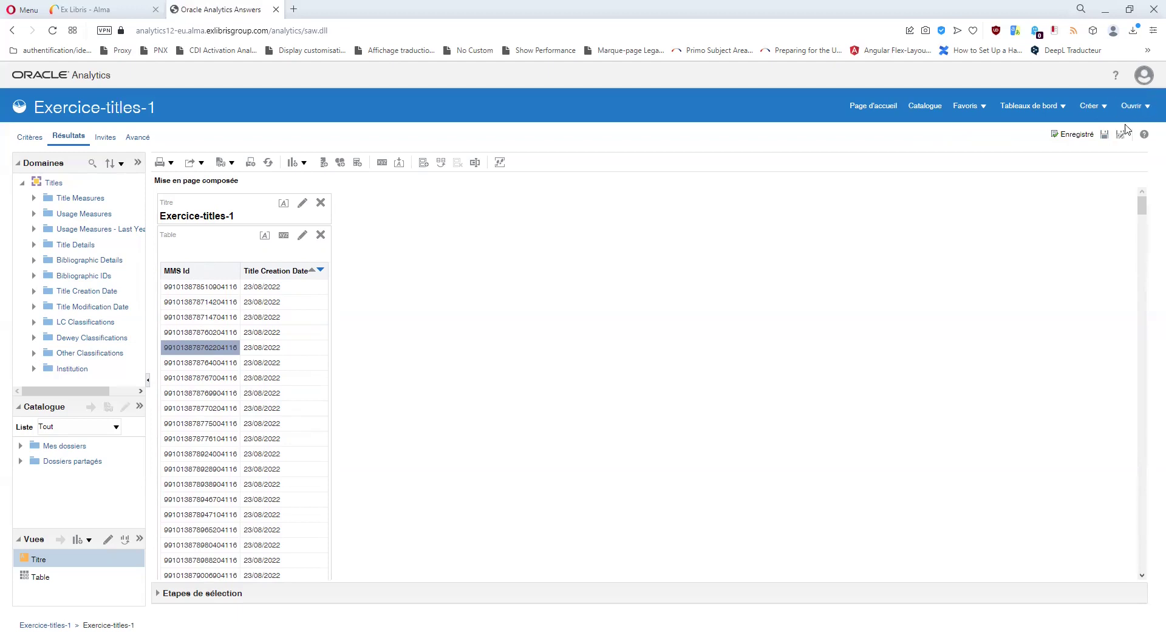
{"action": "left_click", "coordinate": [1092, 105]}
{"action": "left_click", "coordinate": [1024, 149]}
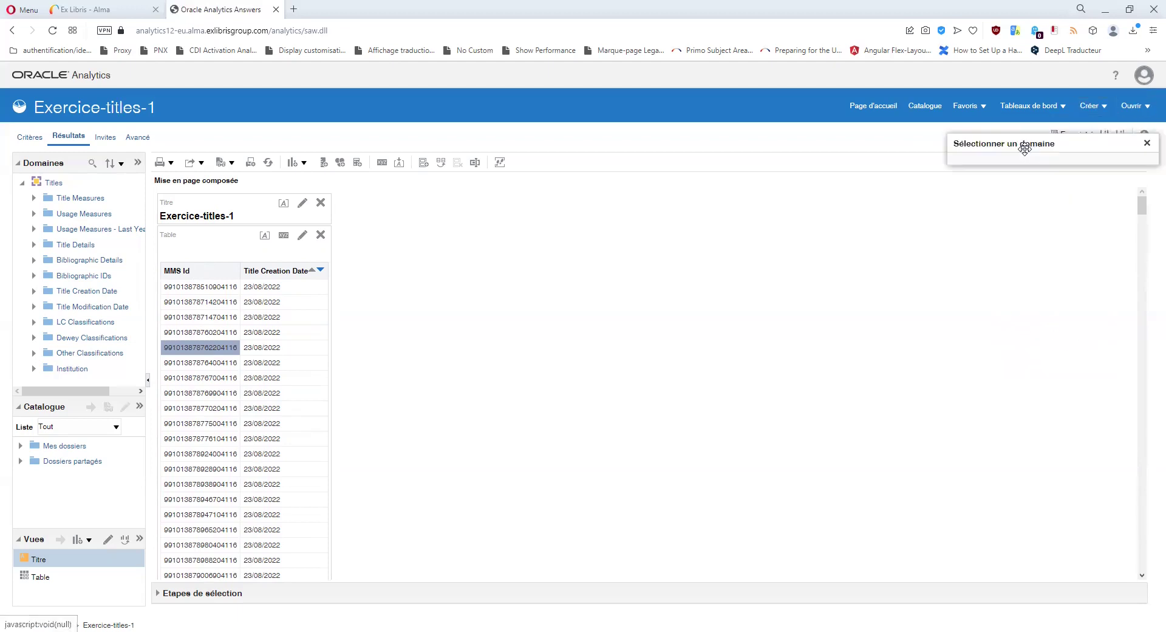
{"action": "scroll", "coordinate": [1043, 238], "scroll_direction": "down", "scroll_amount": 10}
{"action": "scroll", "coordinate": [1042, 238], "scroll_direction": "up", "scroll_amount": 5}
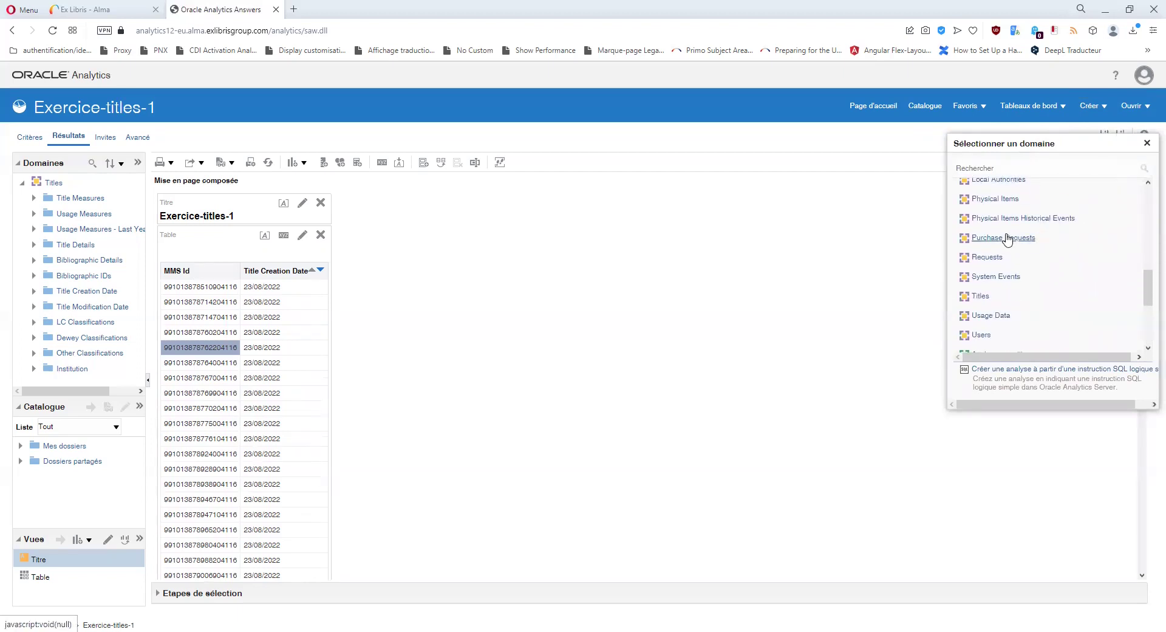
{"action": "left_click", "coordinate": [986, 296]}
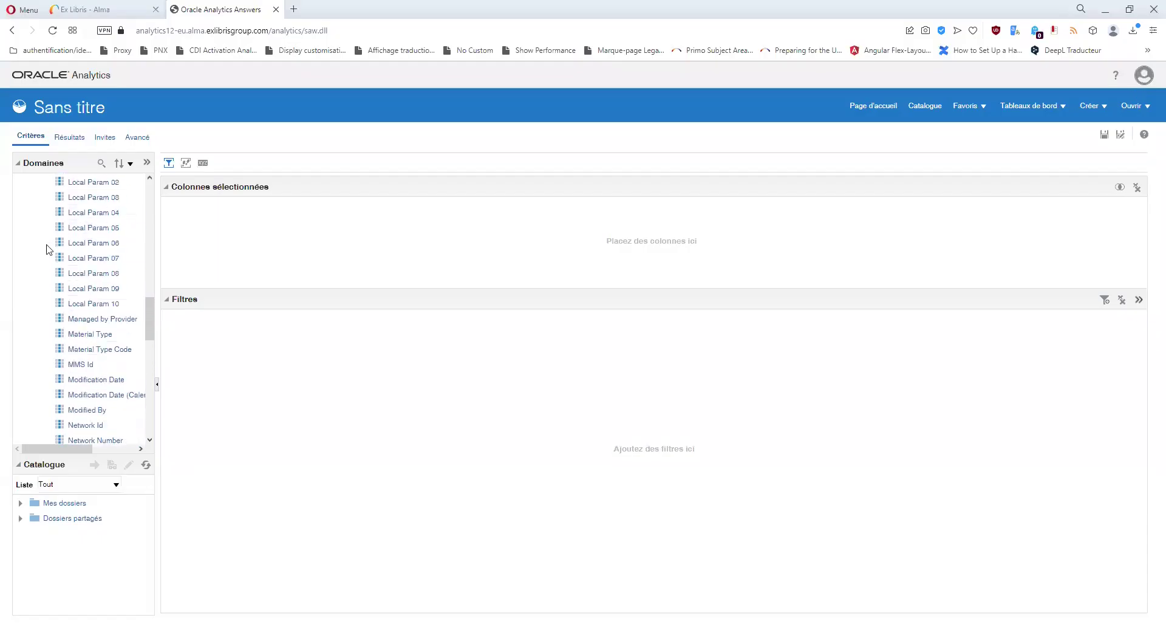
Step: Add the Creator column from Bibliographic Details and look through its available filter values without creating a filter
{"action": "scroll", "coordinate": [49, 249], "scroll_direction": "up", "scroll_amount": 1}
{"action": "scroll", "coordinate": [49, 249], "scroll_direction": "up", "scroll_amount": 1}
{"action": "scroll", "coordinate": [48, 249], "scroll_direction": "up", "scroll_amount": 4}
{"action": "scroll", "coordinate": [47, 249], "scroll_direction": "up", "scroll_amount": 2}
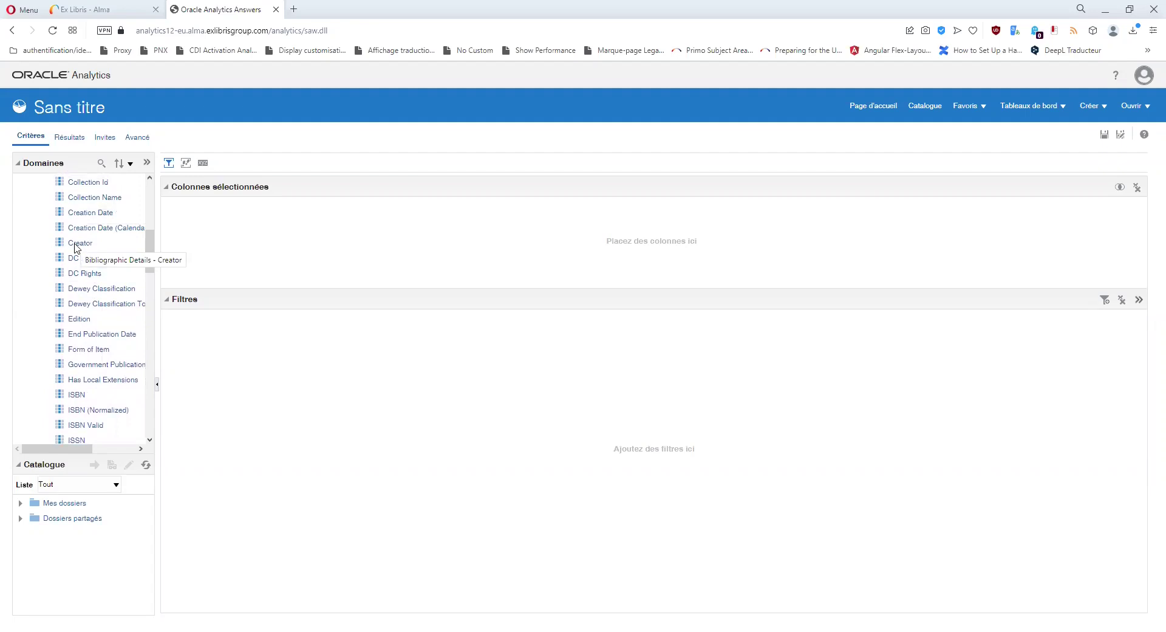
{"action": "double_click", "coordinate": [76, 243]}
{"action": "left_click", "coordinate": [232, 231]}
{"action": "left_click", "coordinate": [262, 298]}
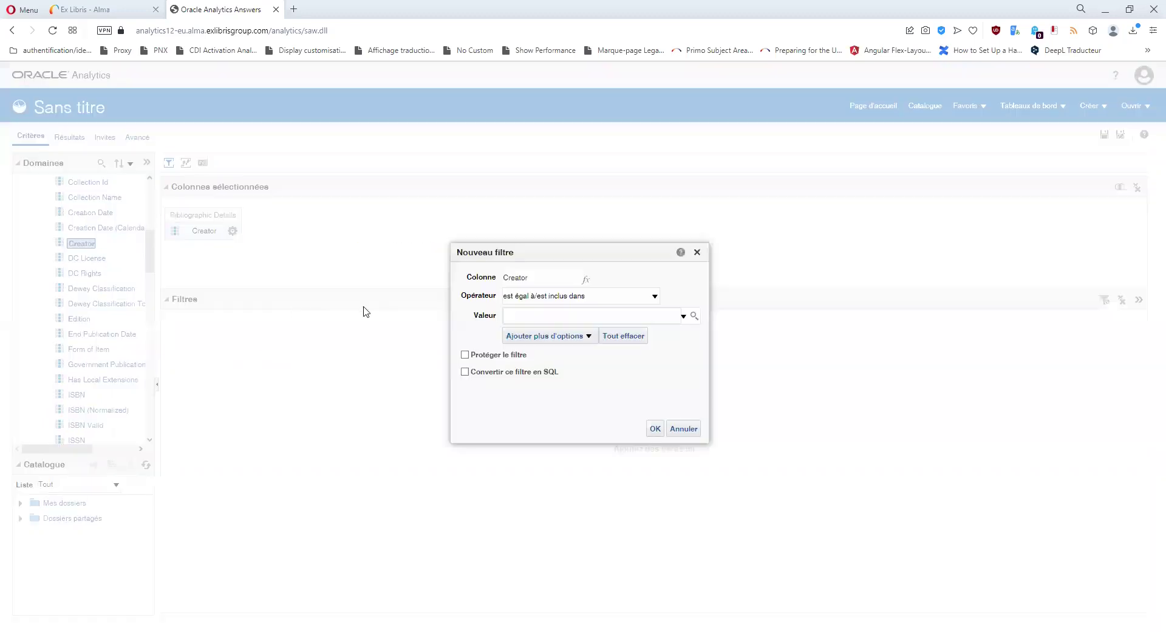
{"action": "left_click", "coordinate": [695, 315]}
{"action": "left_click", "coordinate": [691, 495]}
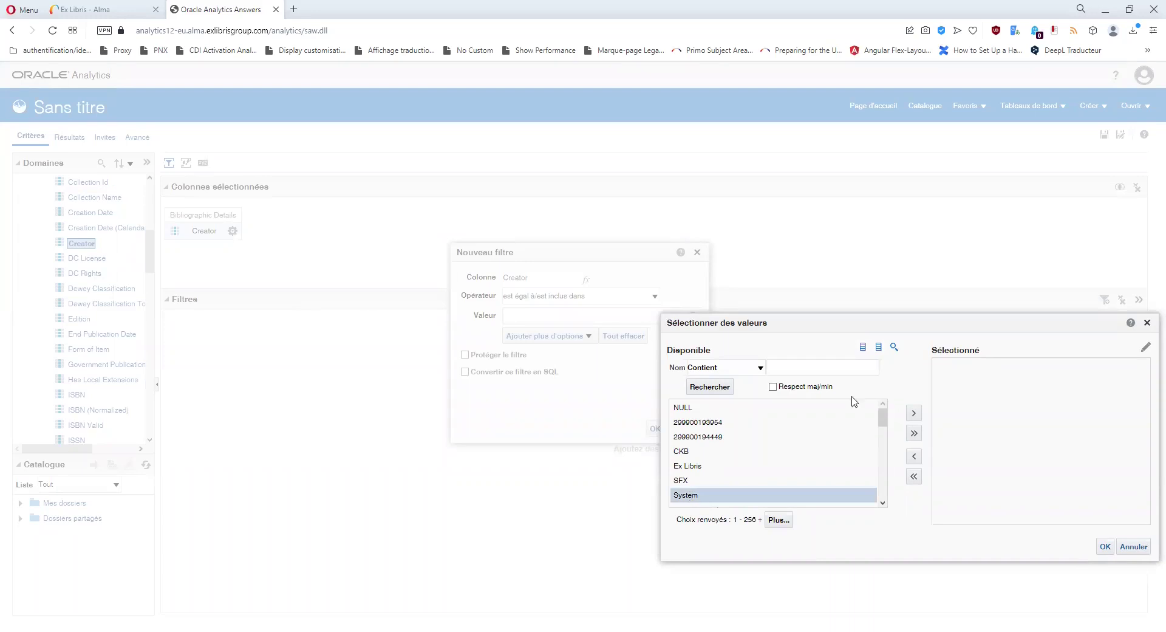
{"action": "left_click", "coordinate": [685, 480]}
{"action": "left_click", "coordinate": [683, 451]}
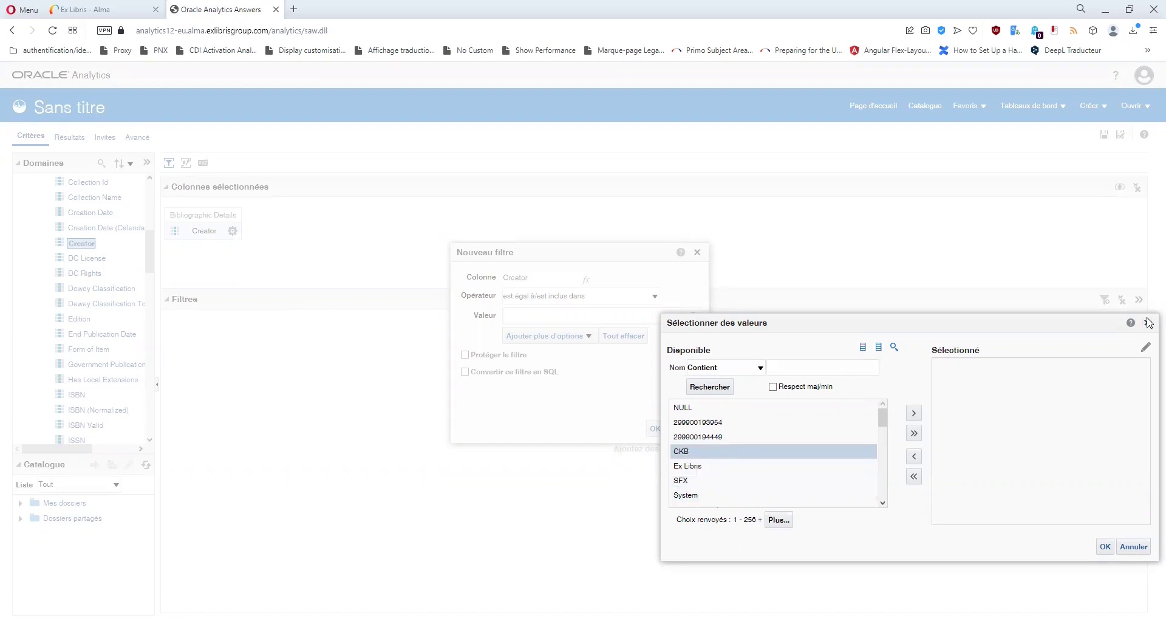
{"action": "left_click", "coordinate": [694, 495]}
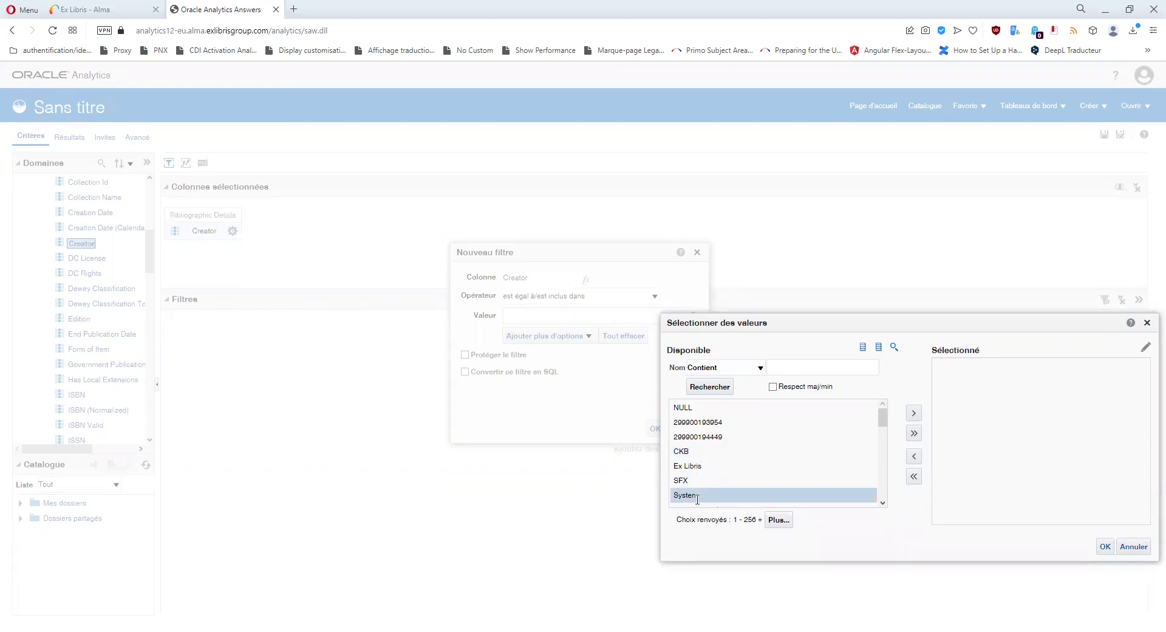
{"action": "left_click", "coordinate": [1147, 323]}
{"action": "left_click", "coordinate": [698, 252]}
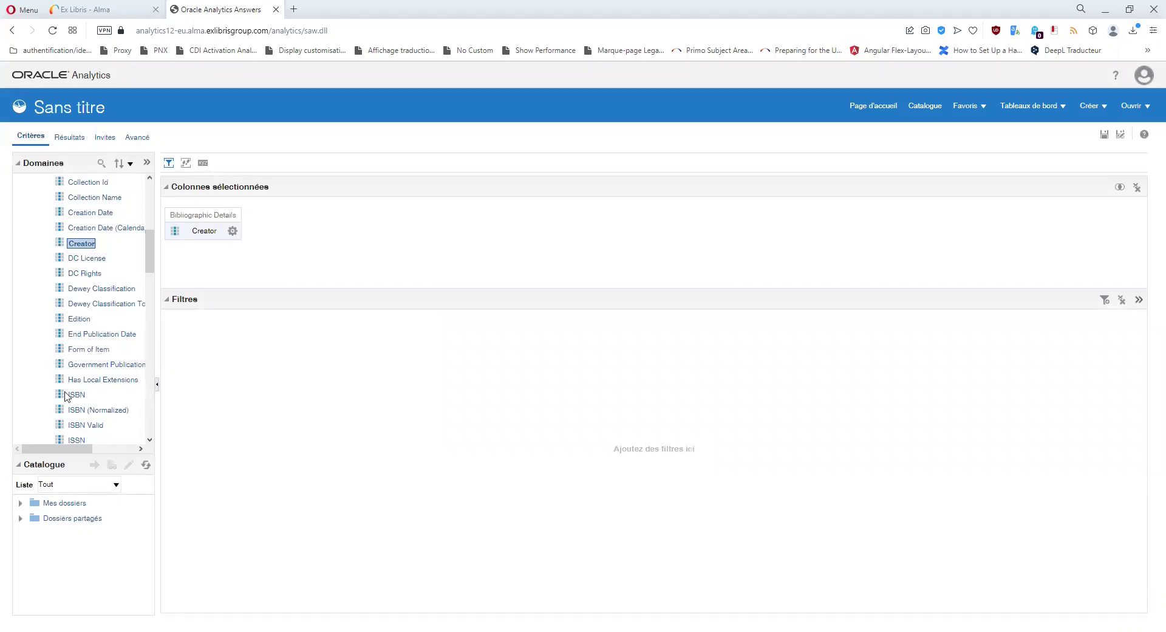
Step: Remove the Creator column from the selected columns
{"action": "scroll", "coordinate": [65, 395], "scroll_direction": "down", "scroll_amount": 2}
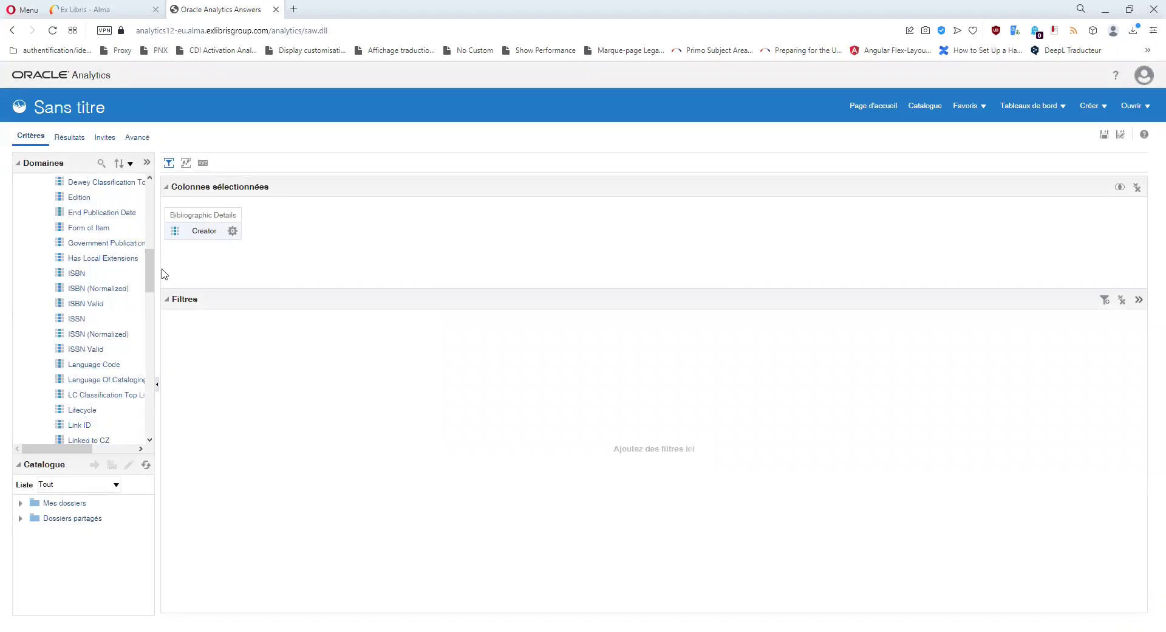
{"action": "scroll", "coordinate": [63, 352], "scroll_direction": "down", "scroll_amount": 4}
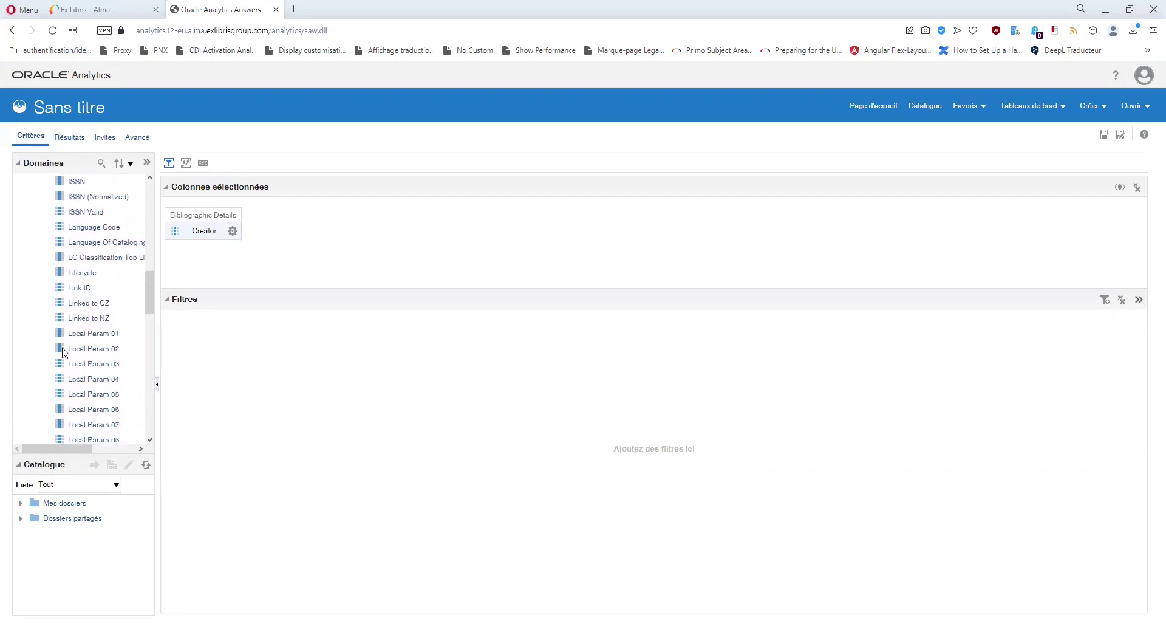
{"action": "scroll", "coordinate": [63, 352], "scroll_direction": "down", "scroll_amount": 1}
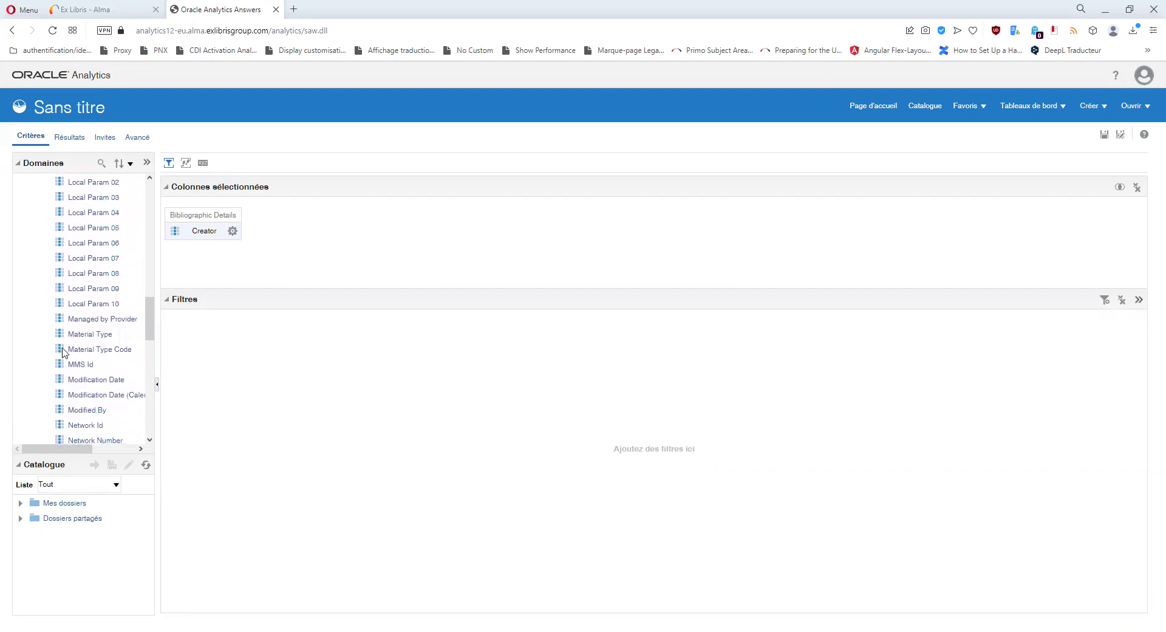
{"action": "left_click", "coordinate": [233, 231]}
{"action": "left_click", "coordinate": [262, 319]}
Step: Widen the subject area pane and add the Originating System column from Bibliographic Details
{"action": "scroll", "coordinate": [82, 328], "scroll_direction": "down", "scroll_amount": 3}
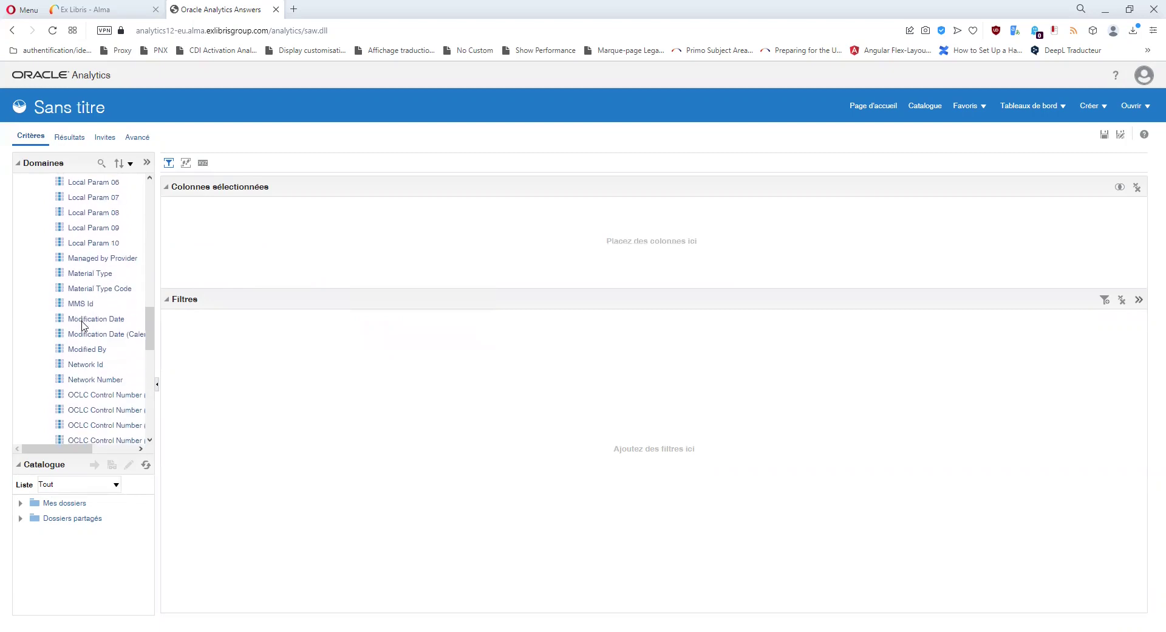
{"action": "scroll", "coordinate": [84, 326], "scroll_direction": "down", "scroll_amount": 2}
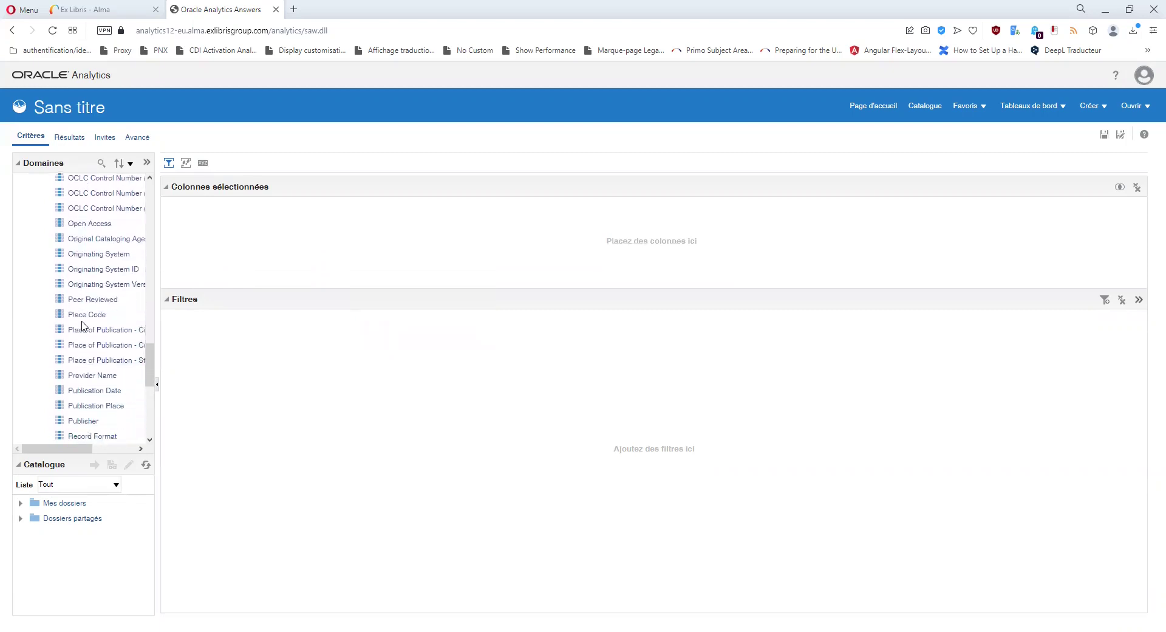
{"action": "scroll", "coordinate": [84, 326], "scroll_direction": "down", "scroll_amount": 1}
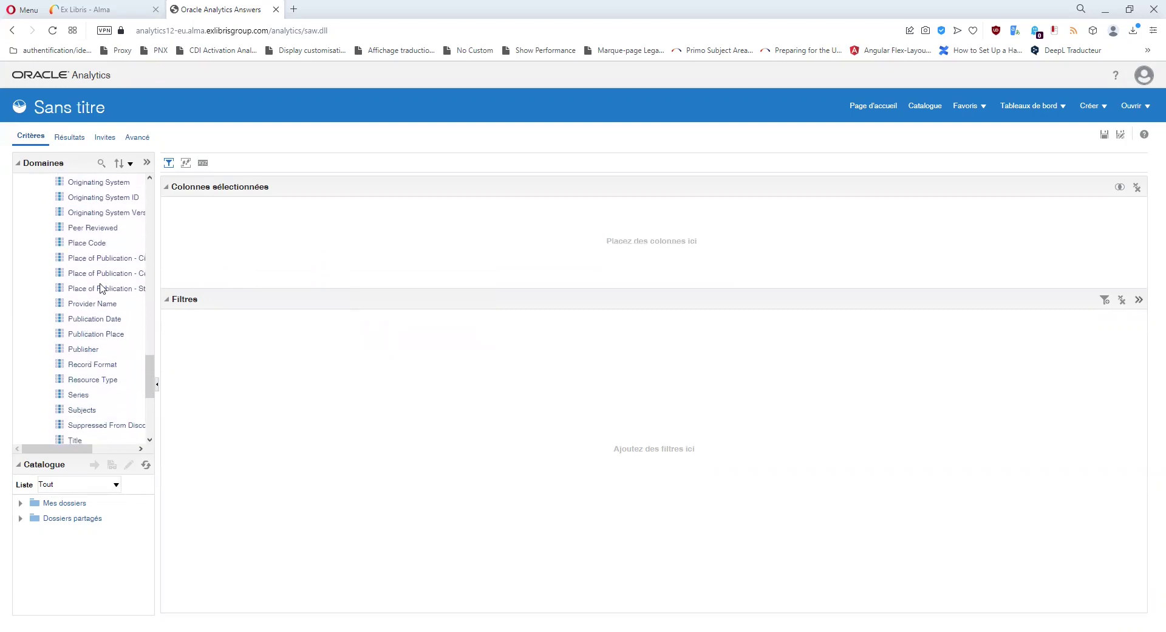
{"action": "scroll", "coordinate": [95, 334], "scroll_direction": "down", "scroll_amount": 1}
{"action": "scroll", "coordinate": [95, 334], "scroll_direction": "up", "scroll_amount": 2}
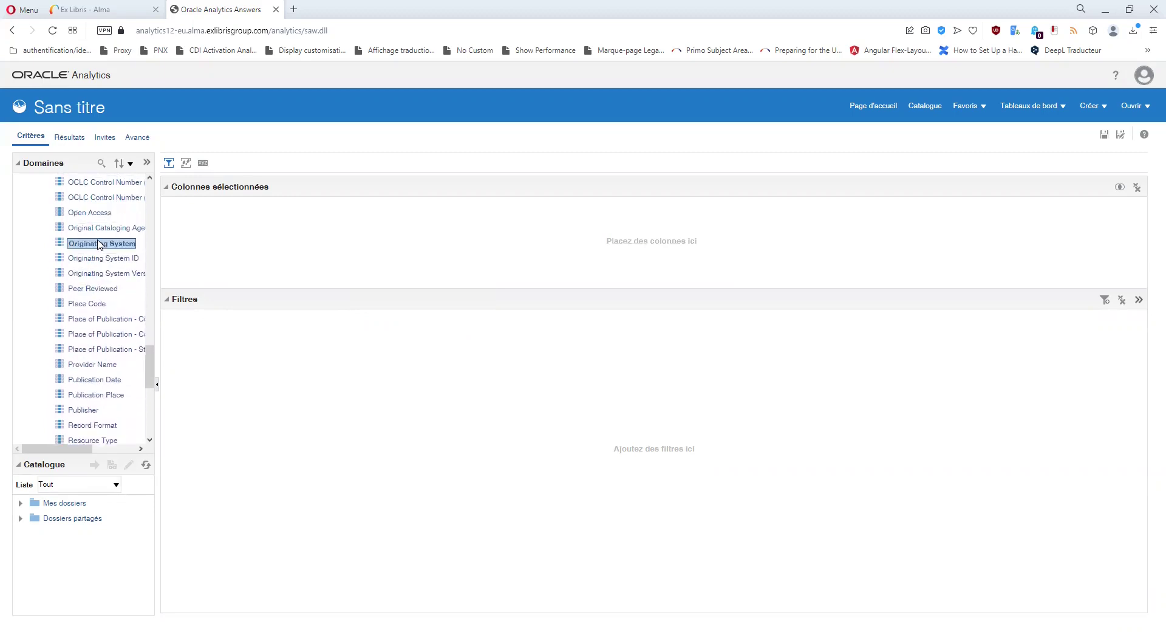
{"action": "left_click_drag", "start_coordinate": [155, 255], "coordinate": [201, 252]}
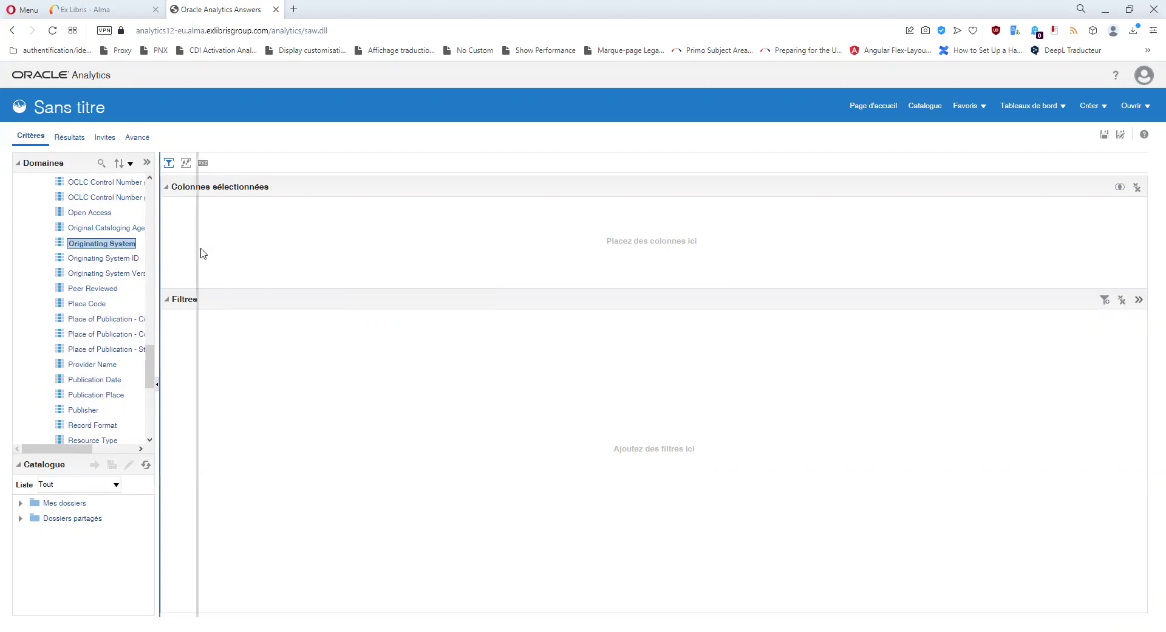
{"action": "double_click", "coordinate": [106, 247]}
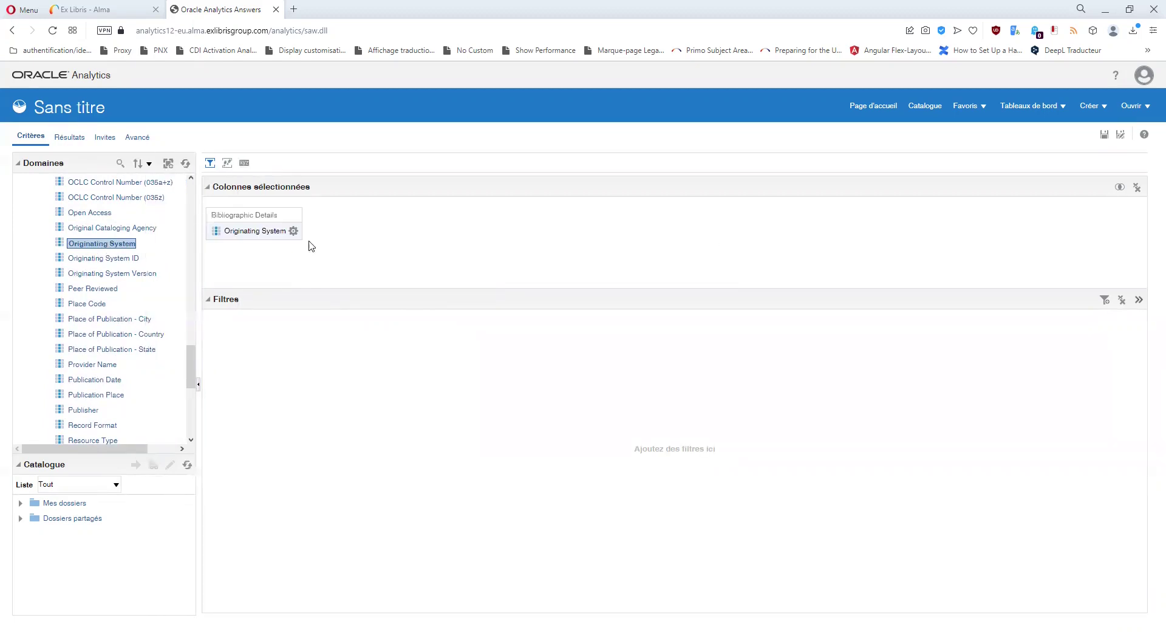
Step: Start a filter on the Originating System column and pick out Electre among its available values
{"action": "left_click", "coordinate": [293, 231]}
{"action": "left_click", "coordinate": [343, 303]}
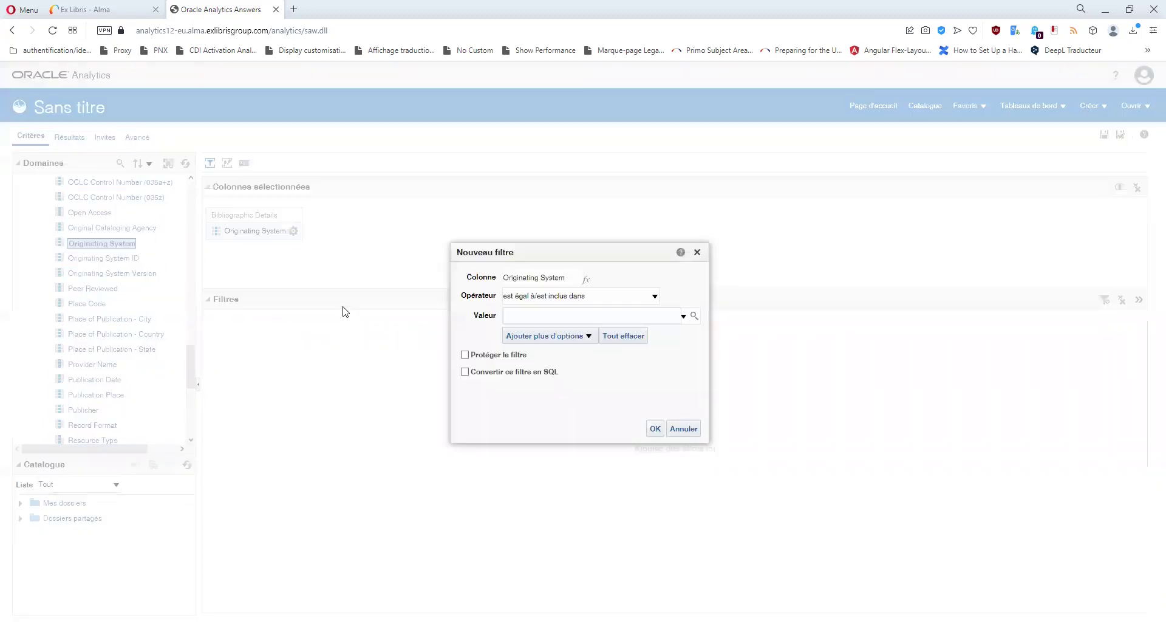
{"action": "left_click", "coordinate": [697, 318]}
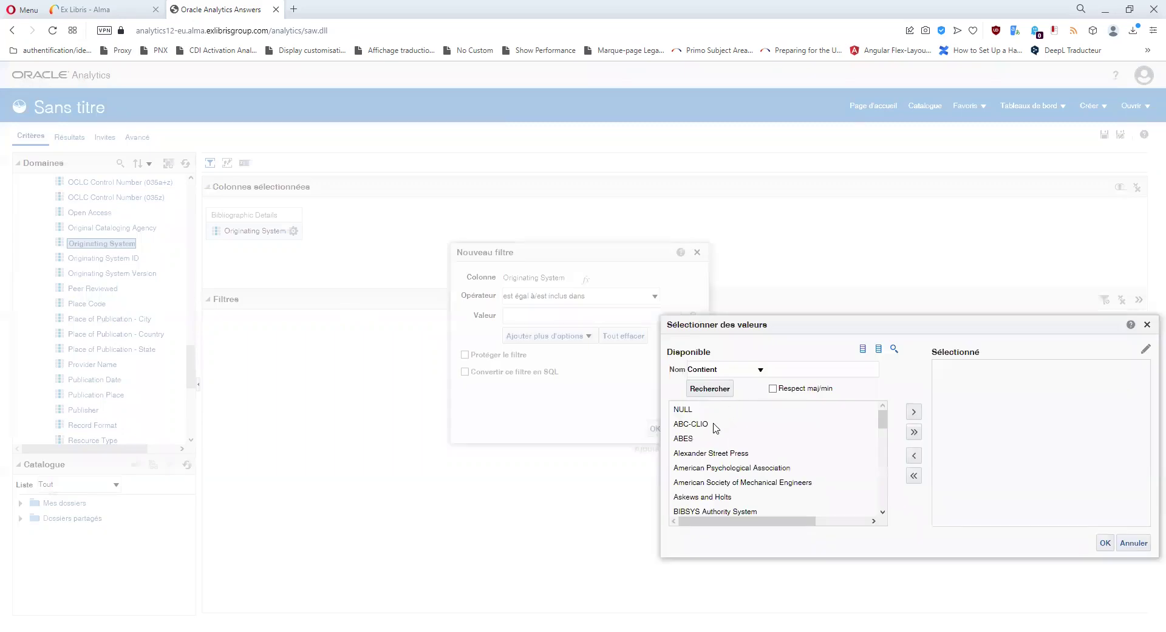
{"action": "scroll", "coordinate": [691, 435], "scroll_direction": "down", "scroll_amount": 1}
{"action": "scroll", "coordinate": [692, 435], "scroll_direction": "down", "scroll_amount": 4}
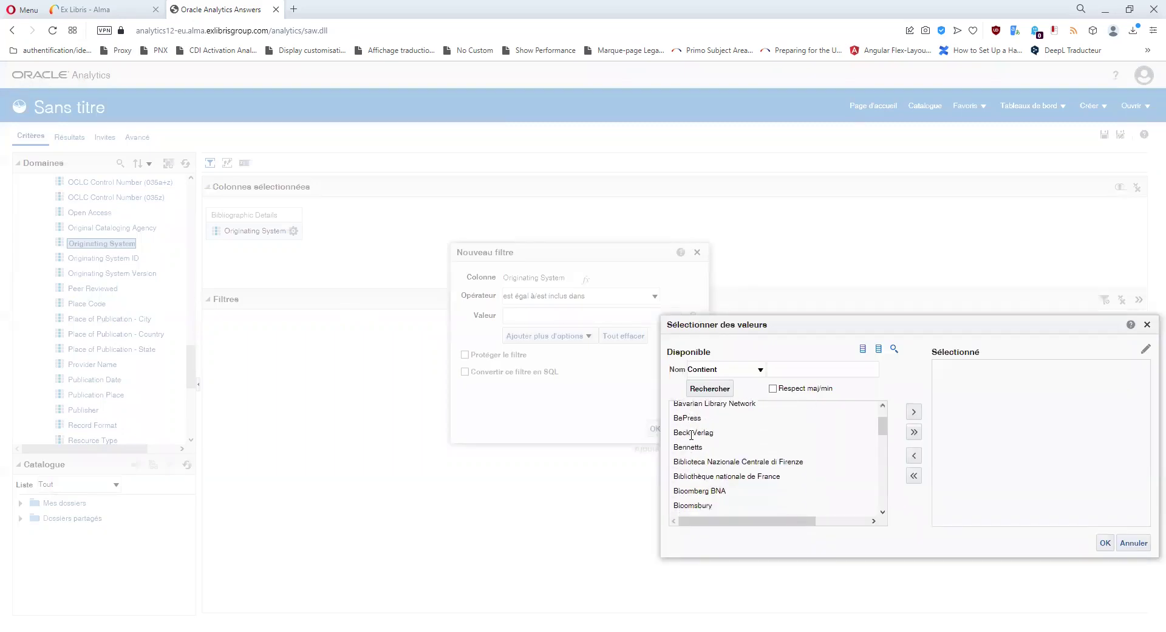
{"action": "scroll", "coordinate": [691, 438], "scroll_direction": "down", "scroll_amount": 3}
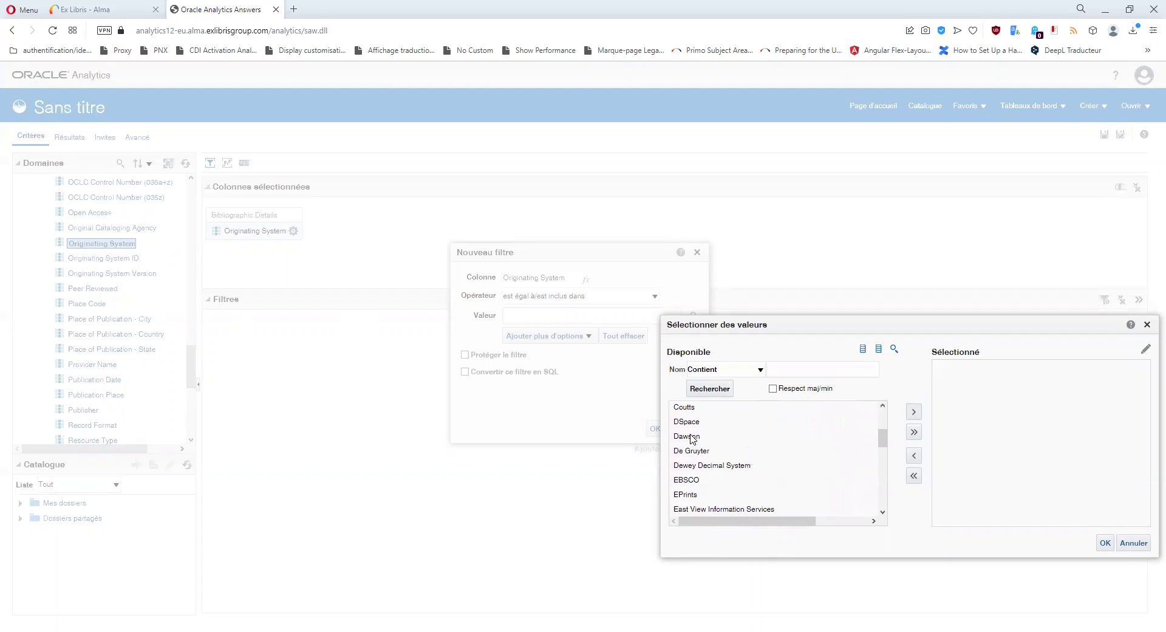
{"action": "left_click", "coordinate": [686, 491]}
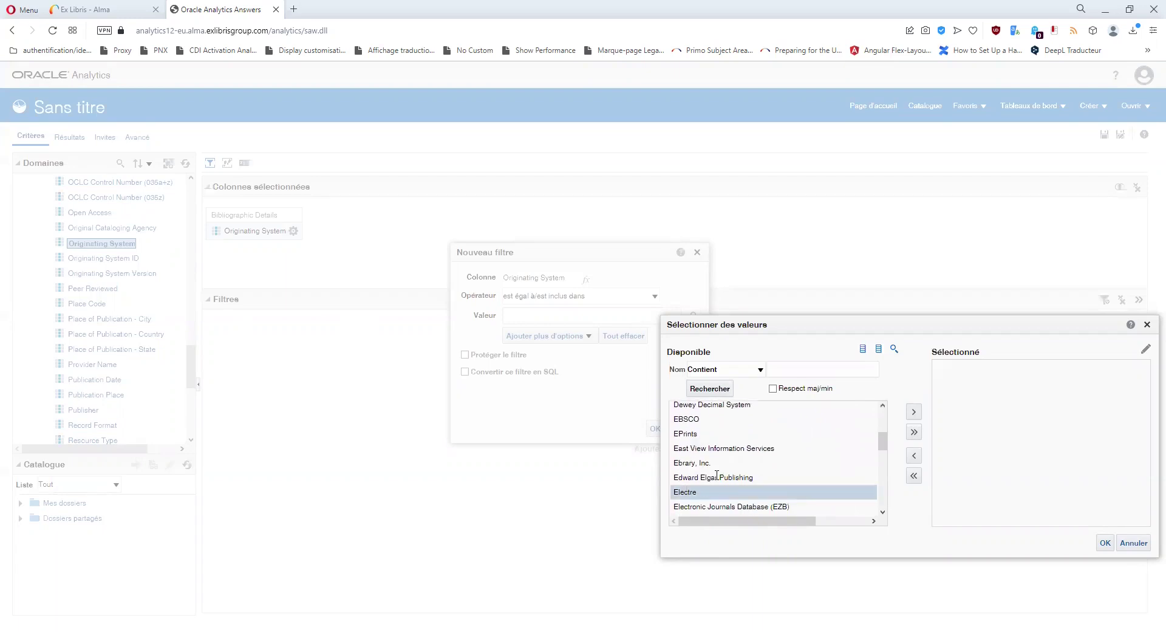
Step: Examine the other originating systems offered as filter values, from Electre onward
{"action": "scroll", "coordinate": [714, 477], "scroll_direction": "down", "scroll_amount": 2}
{"action": "scroll", "coordinate": [717, 475], "scroll_direction": "up", "scroll_amount": 1}
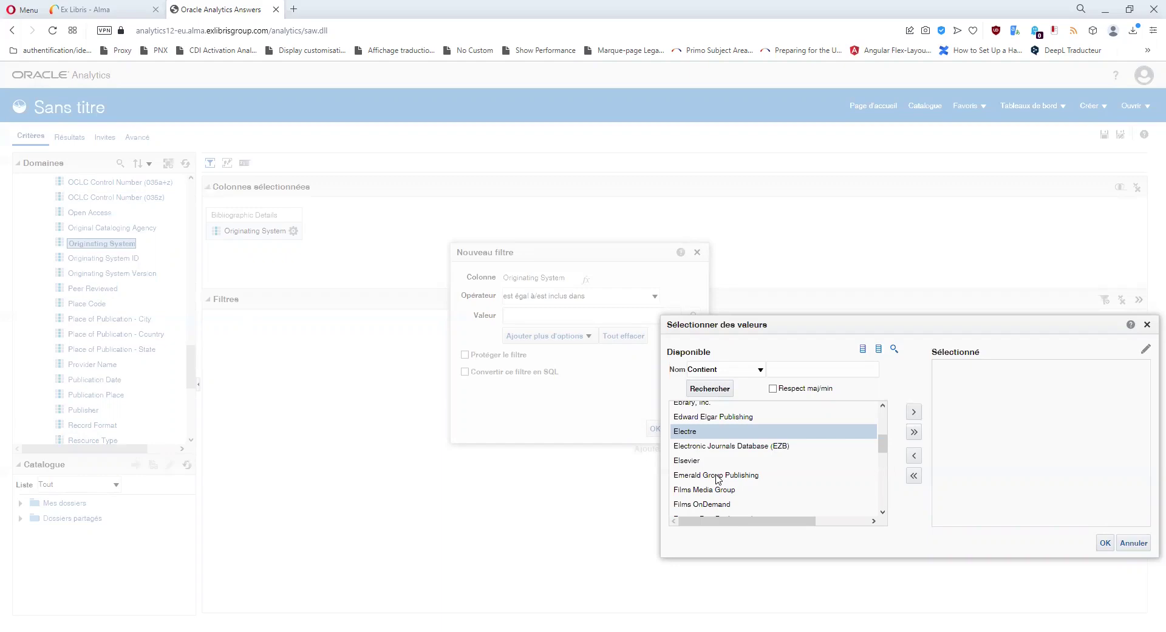
{"action": "scroll", "coordinate": [717, 478], "scroll_direction": "down", "scroll_amount": 3}
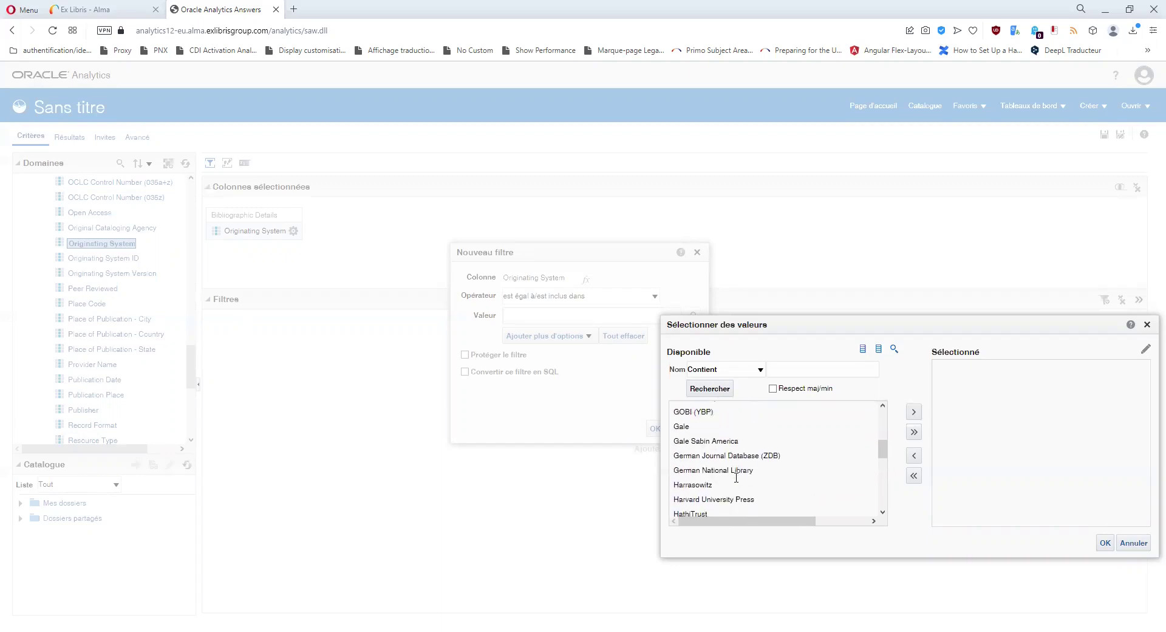
{"action": "scroll", "coordinate": [736, 477], "scroll_direction": "down", "scroll_amount": 2}
{"action": "scroll", "coordinate": [738, 481], "scroll_direction": "down", "scroll_amount": 2}
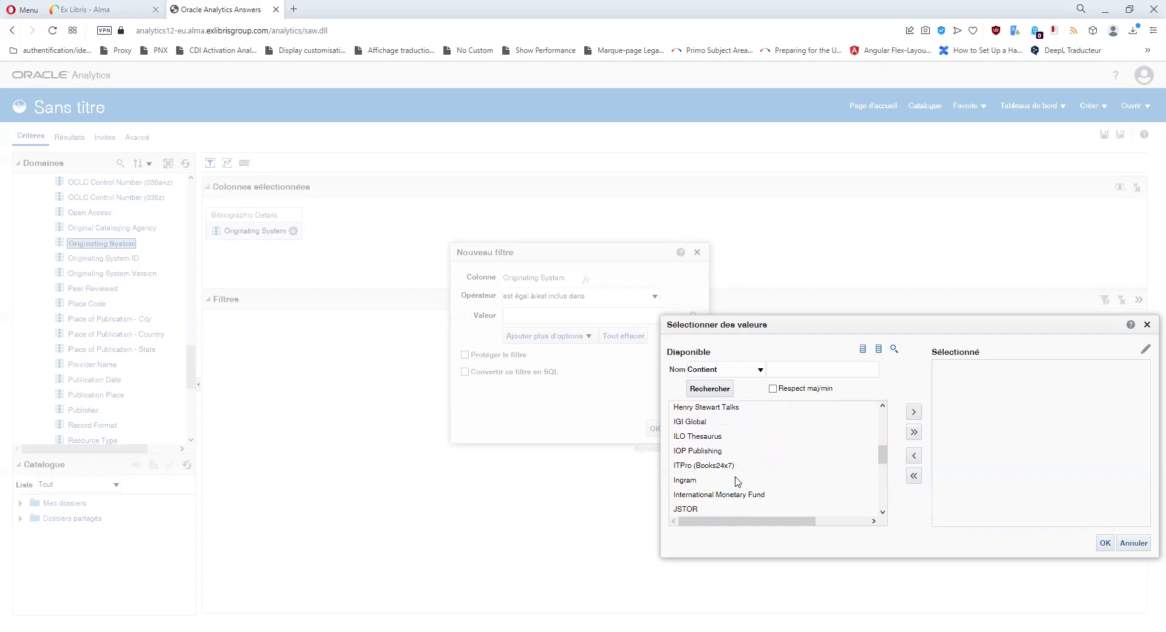
{"action": "scroll", "coordinate": [737, 481], "scroll_direction": "down", "scroll_amount": 3}
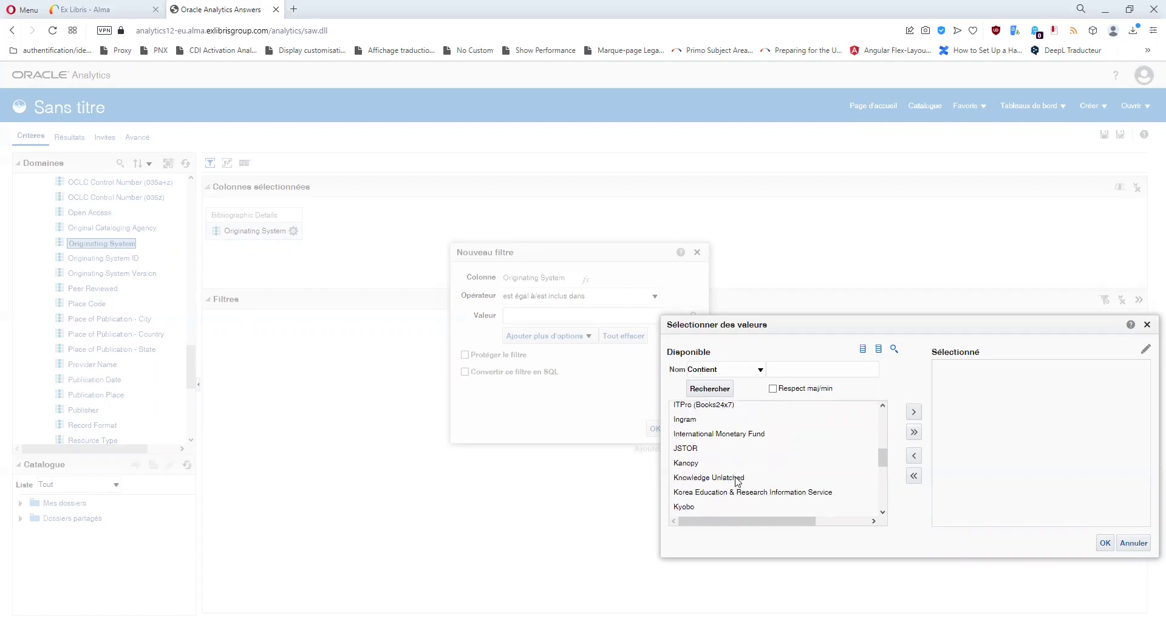
{"action": "scroll", "coordinate": [737, 478], "scroll_direction": "down", "scroll_amount": 2}
{"action": "scroll", "coordinate": [737, 477], "scroll_direction": "down", "scroll_amount": 4}
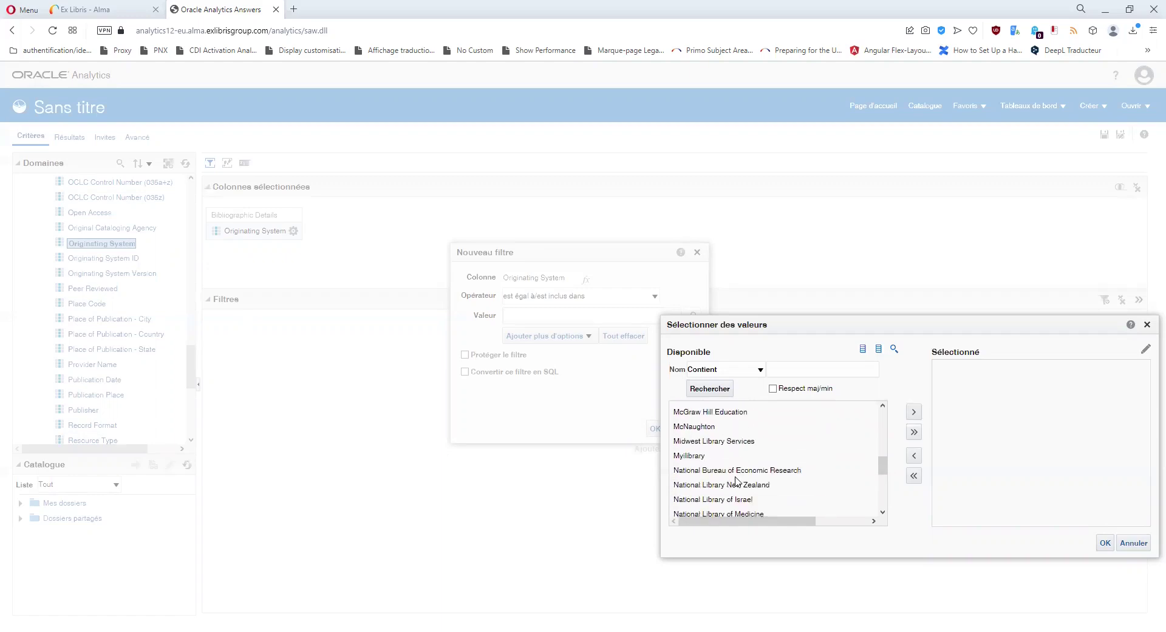
{"action": "scroll", "coordinate": [738, 480], "scroll_direction": "up", "scroll_amount": 4}
{"action": "scroll", "coordinate": [738, 481], "scroll_direction": "up", "scroll_amount": 8}
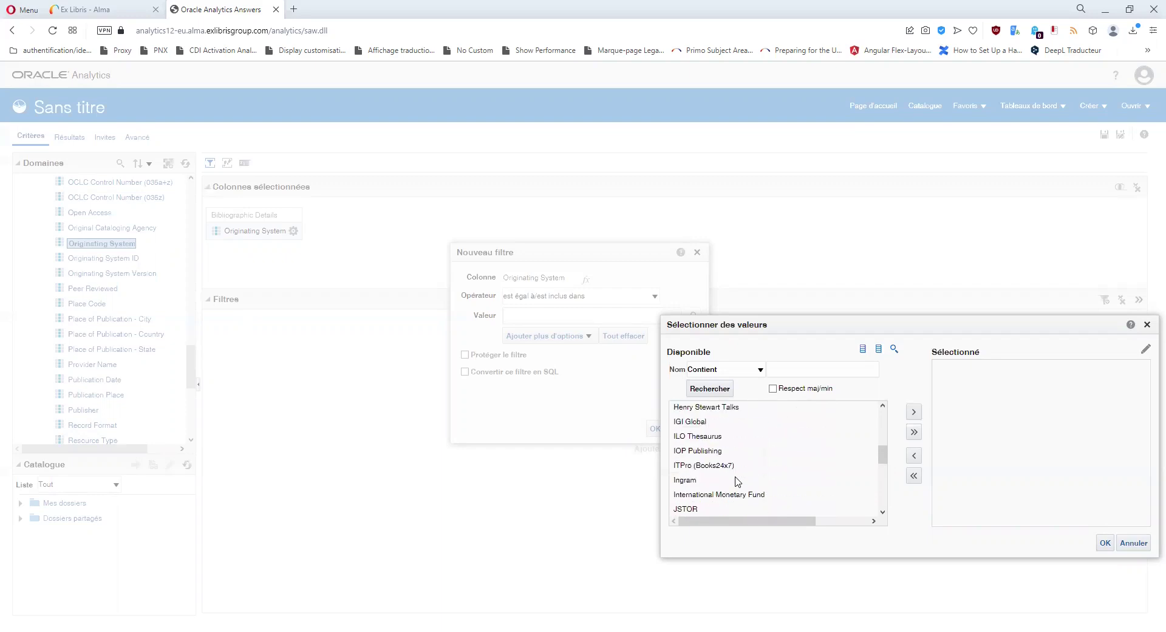
{"action": "scroll", "coordinate": [738, 481], "scroll_direction": "up", "scroll_amount": 2}
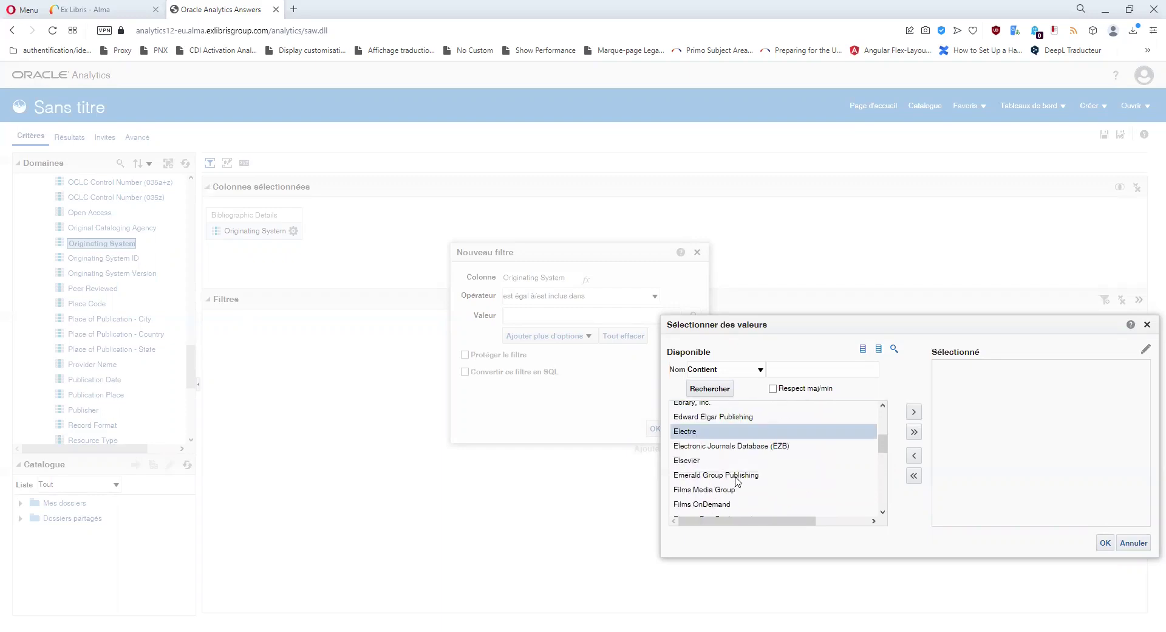
Step: Move Electre to the selected values and apply the filter that Originating System is equal to it
{"action": "left_click", "coordinate": [913, 412]}
{"action": "left_click", "coordinate": [1104, 542]}
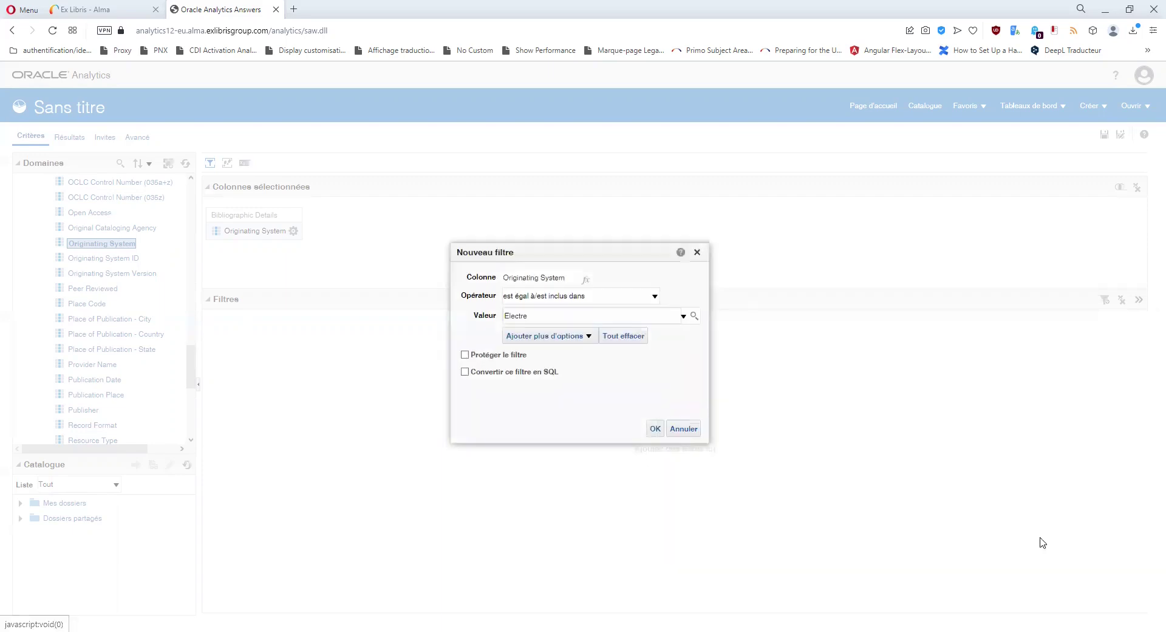
{"action": "left_click", "coordinate": [652, 428]}
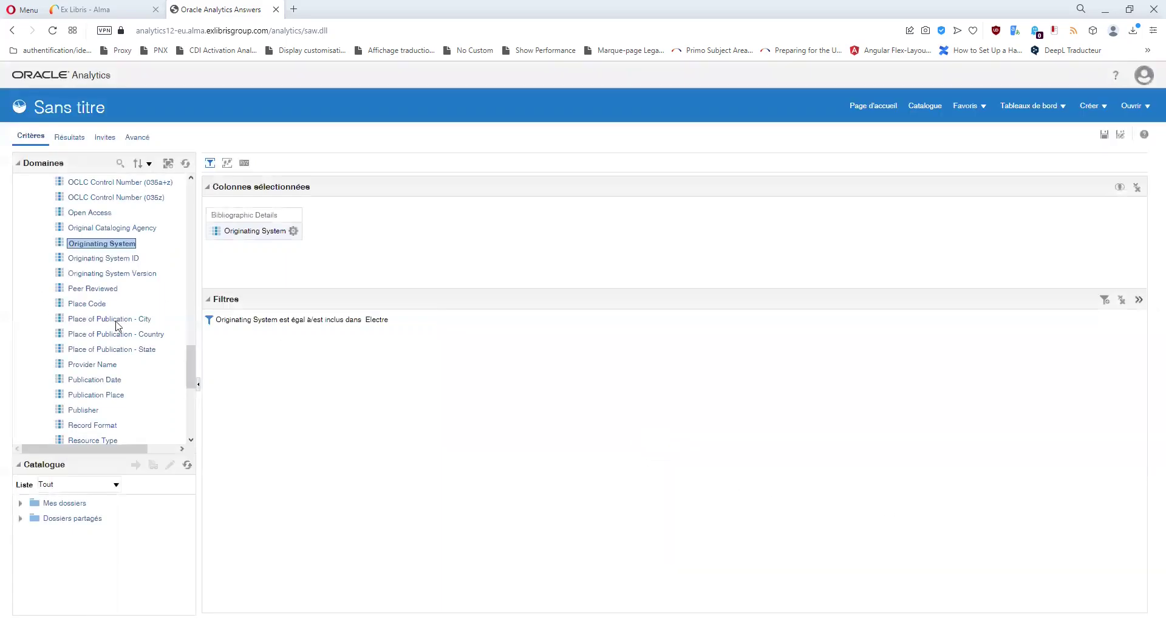
Step: Add the Lifecycle column from Bibliographic Details to the analysis
{"action": "scroll", "coordinate": [117, 327], "scroll_direction": "up", "scroll_amount": 6}
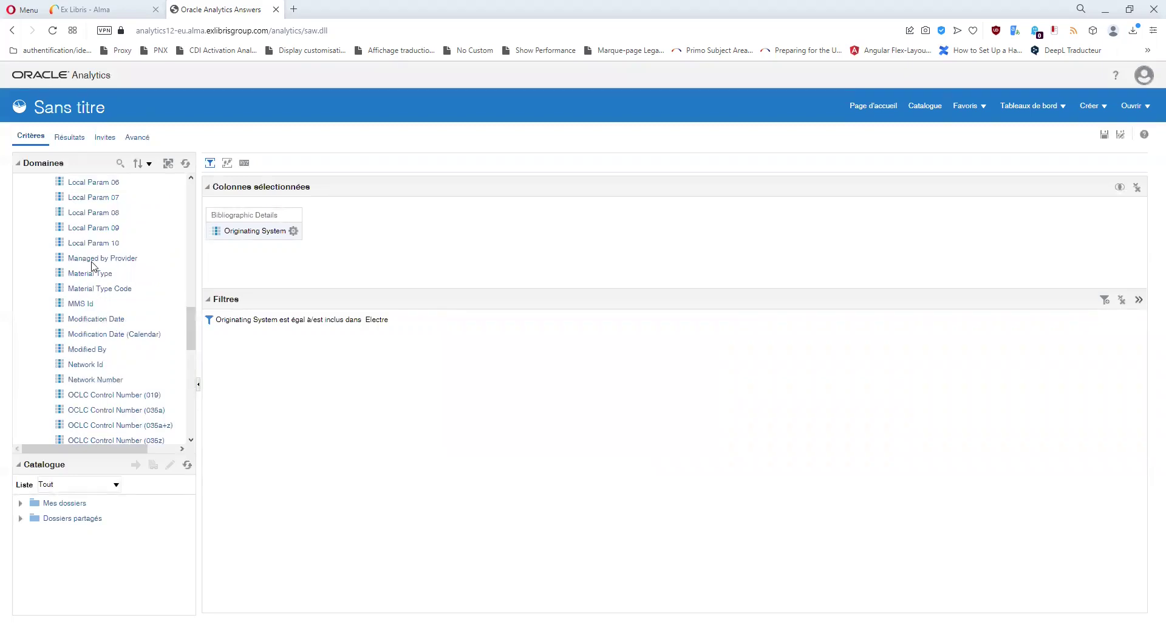
{"action": "scroll", "coordinate": [93, 265], "scroll_direction": "up", "scroll_amount": 2}
{"action": "double_click", "coordinate": [83, 290]}
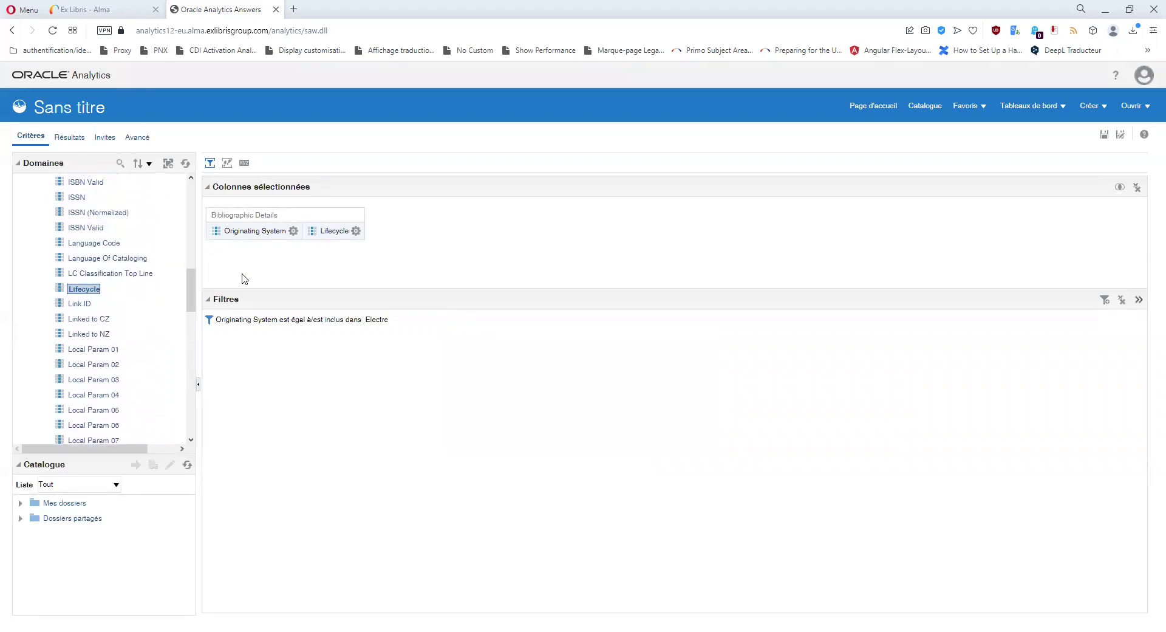
Step: Add the Num of Titles (All) measure from Title Measures to the analysis
{"action": "scroll", "coordinate": [103, 295], "scroll_direction": "up", "scroll_amount": 10}
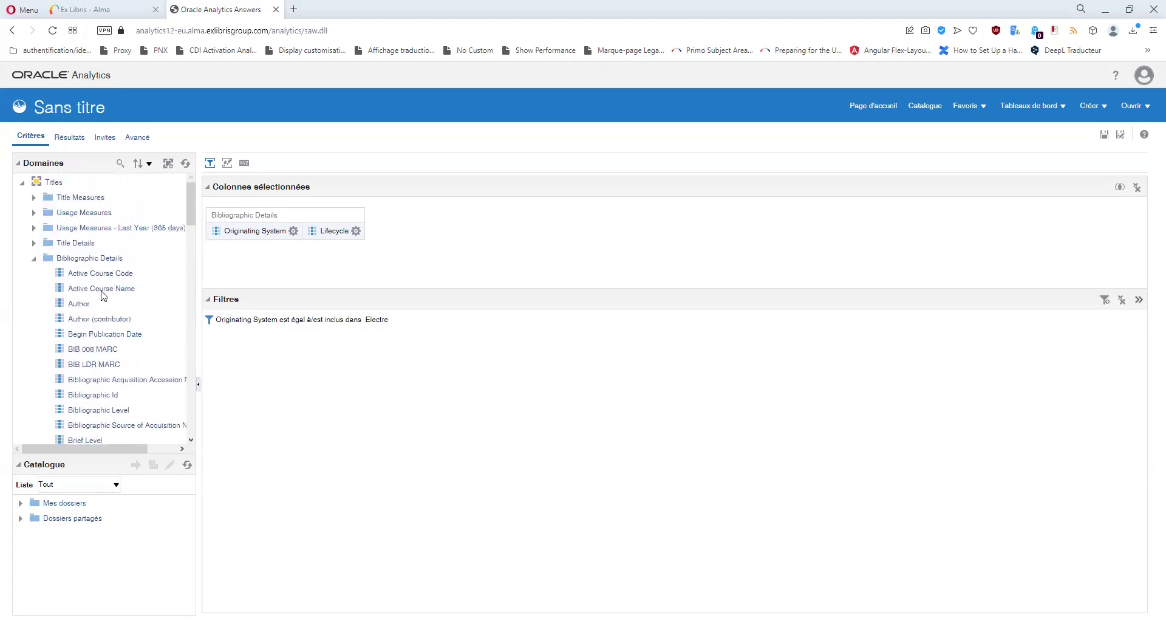
{"action": "left_click", "coordinate": [34, 198]}
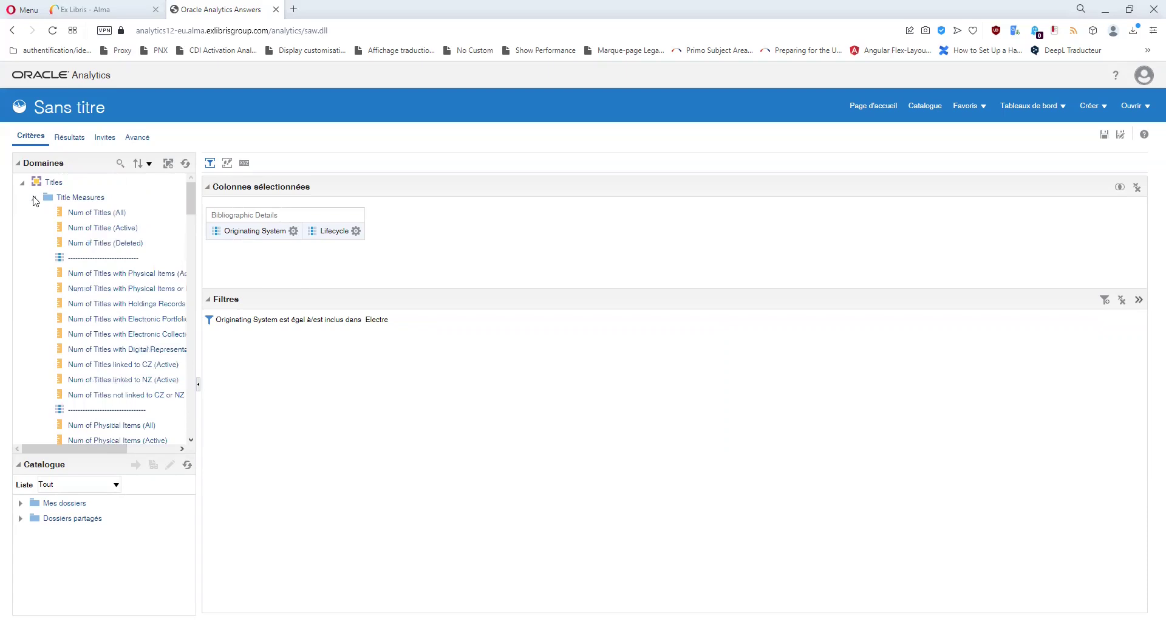
{"action": "double_click", "coordinate": [104, 217]}
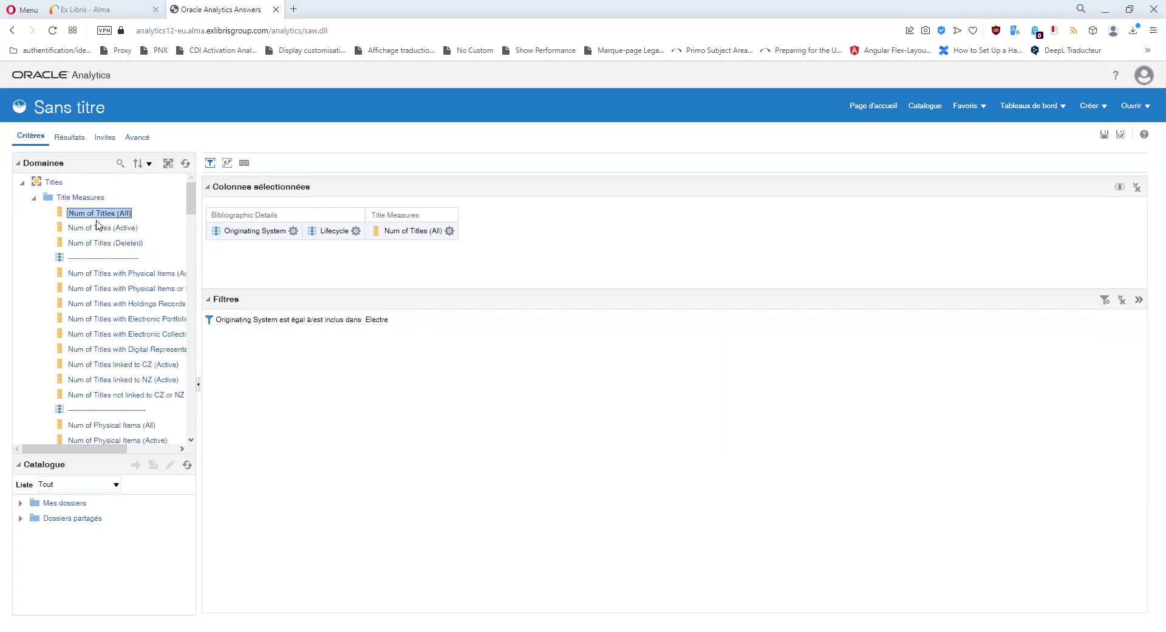
{"action": "left_click", "coordinate": [356, 231]}
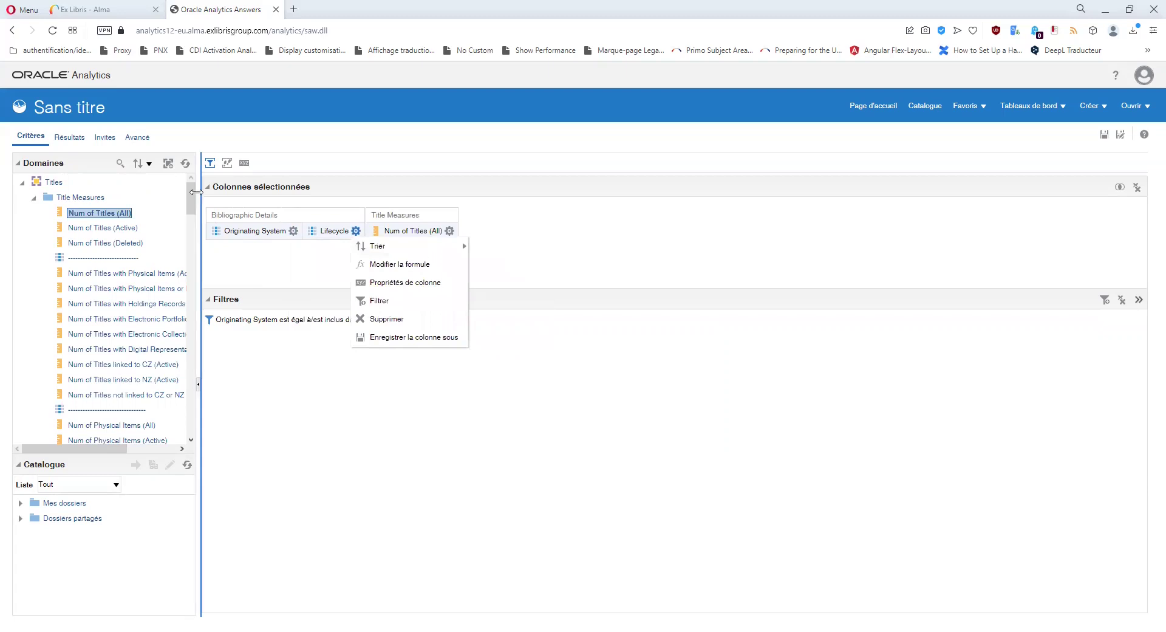
{"action": "left_click", "coordinate": [264, 243]}
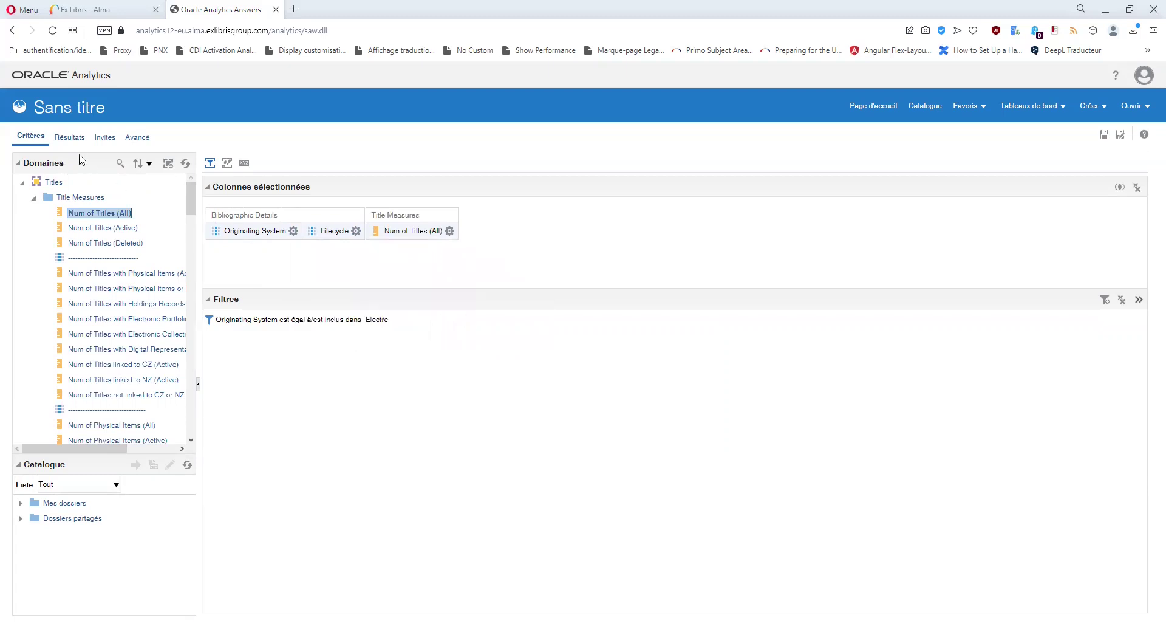
Step: Display the analysis results and examine the number of Electre titles for each lifecycle value
{"action": "left_click", "coordinate": [70, 138]}
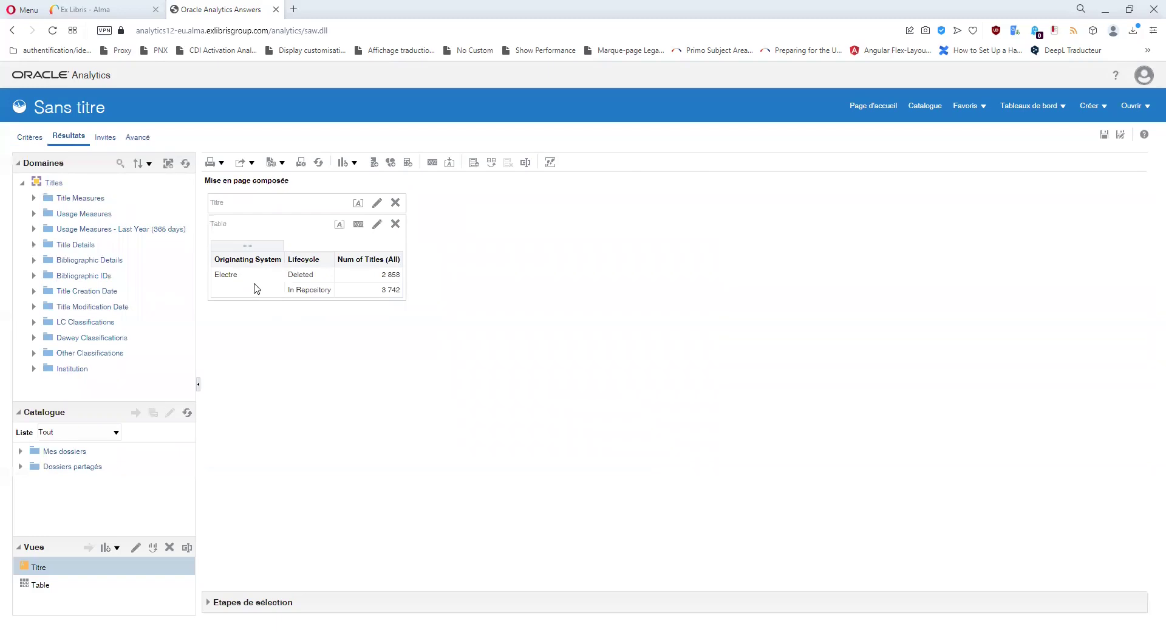
{"action": "left_click", "coordinate": [304, 277]}
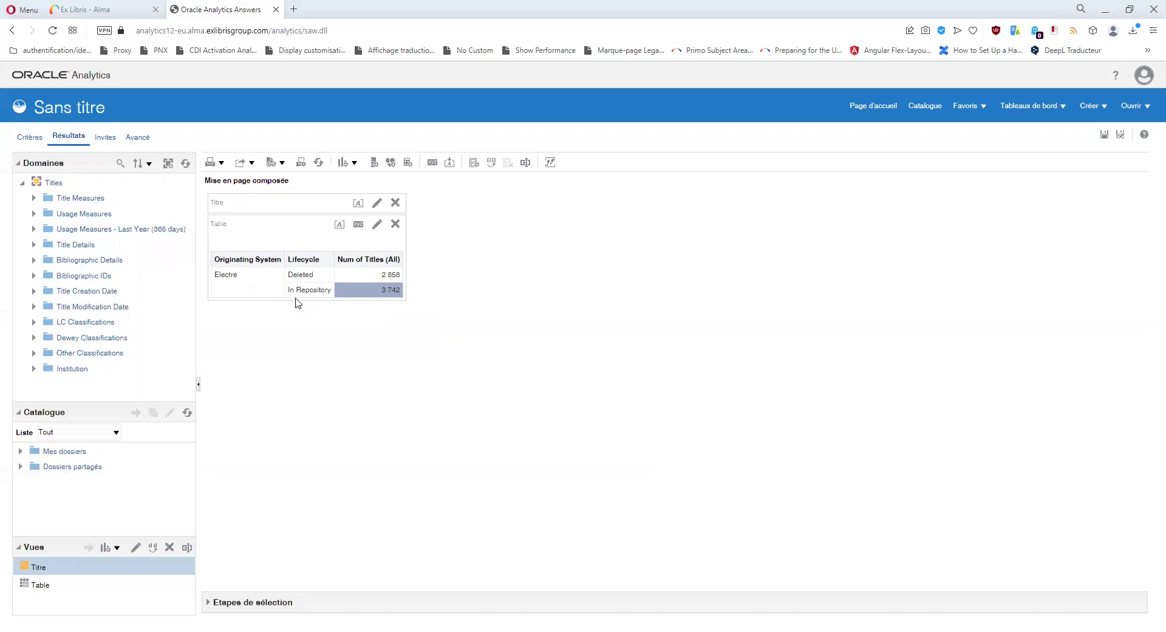
{"action": "left_click", "coordinate": [370, 278]}
{"action": "left_click", "coordinate": [372, 290]}
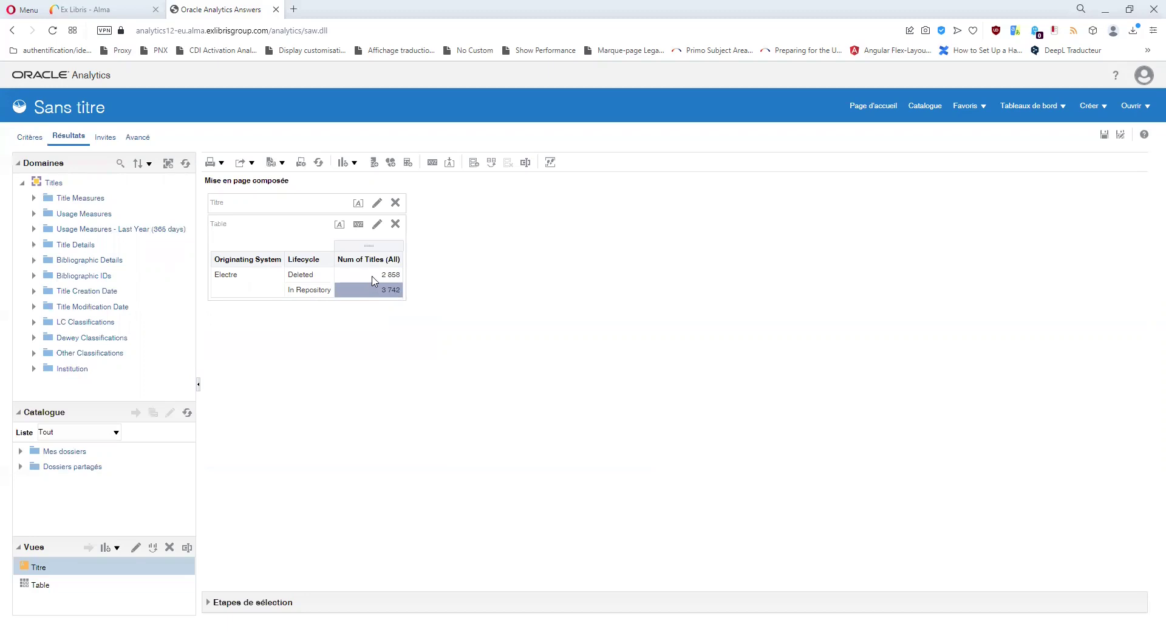
{"action": "left_click", "coordinate": [372, 277]}
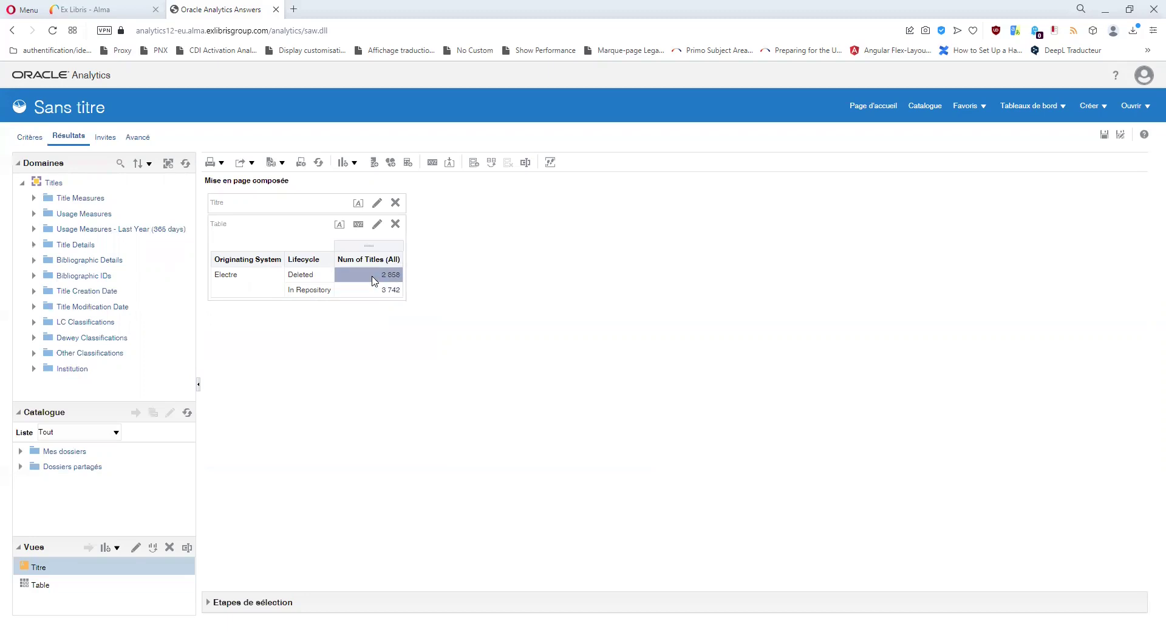
{"action": "left_click", "coordinate": [310, 276]}
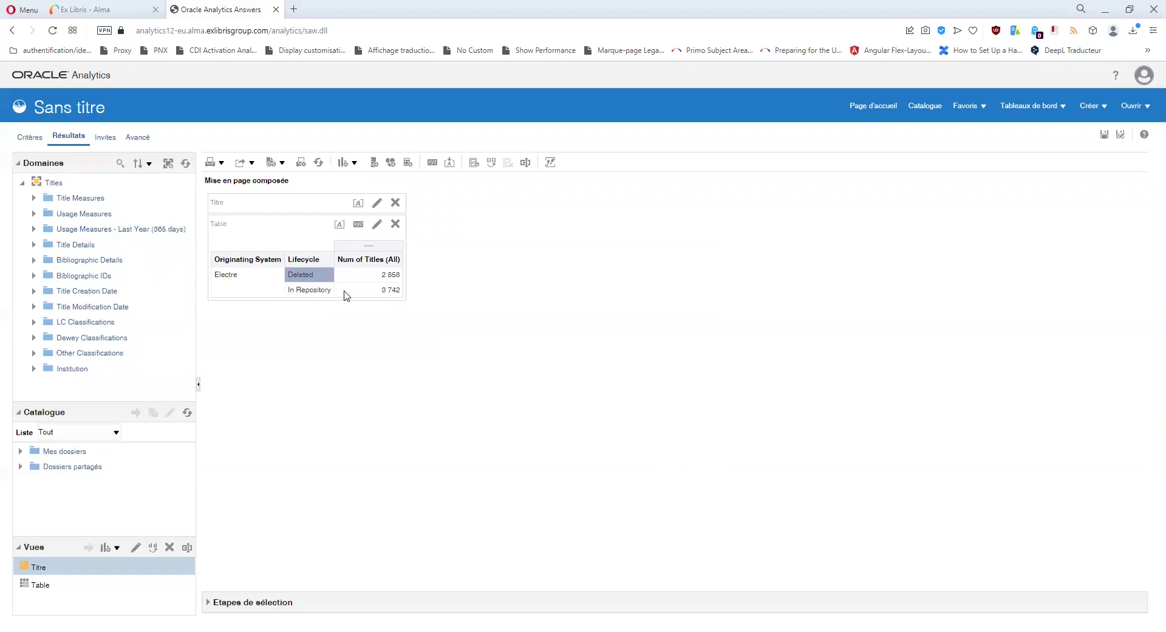
Step: Return to the criteria and filter the Lifecycle column to equal In Repository
{"action": "left_click", "coordinate": [35, 138]}
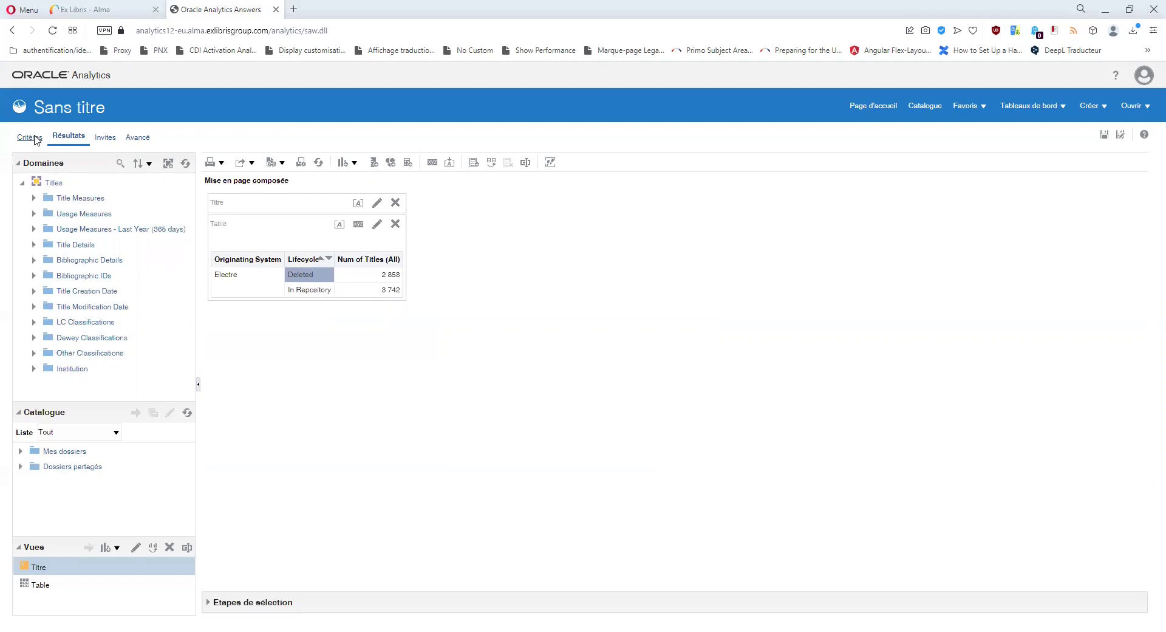
{"action": "left_click", "coordinate": [355, 232]}
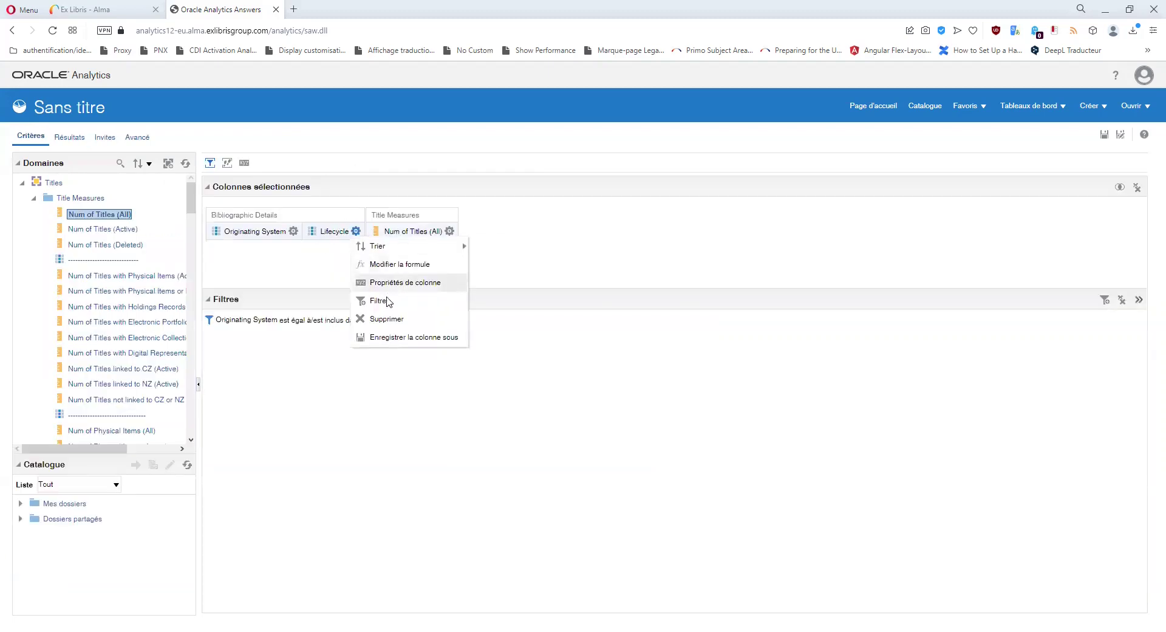
{"action": "left_click", "coordinate": [388, 301]}
{"action": "left_click", "coordinate": [692, 314]}
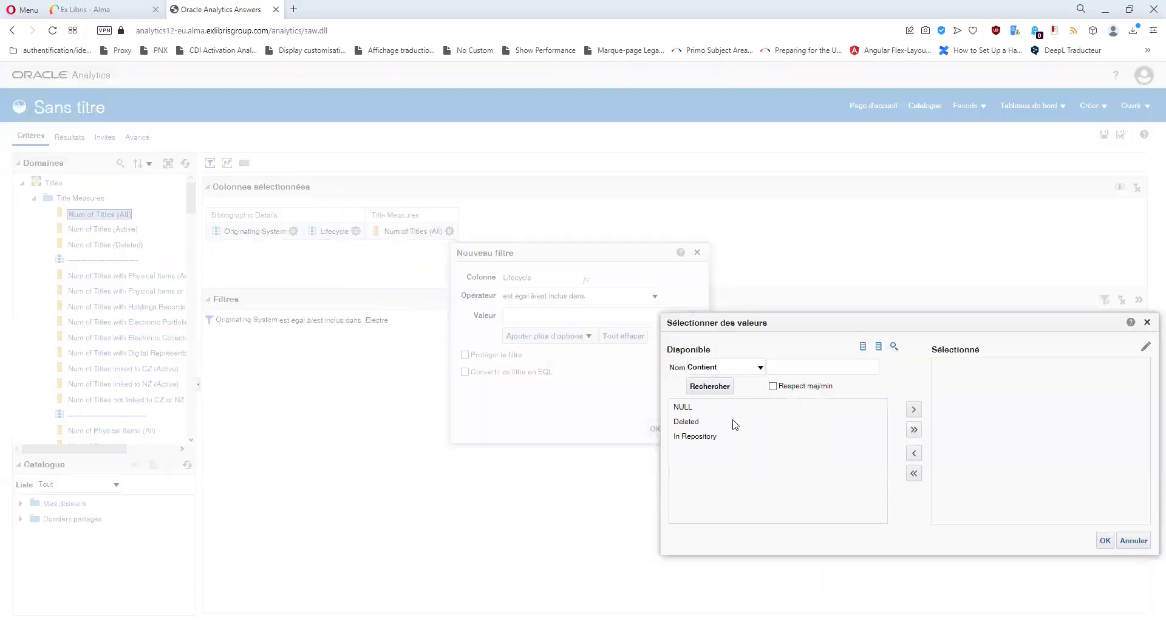
{"action": "left_click", "coordinate": [702, 436]}
{"action": "left_click", "coordinate": [913, 409]}
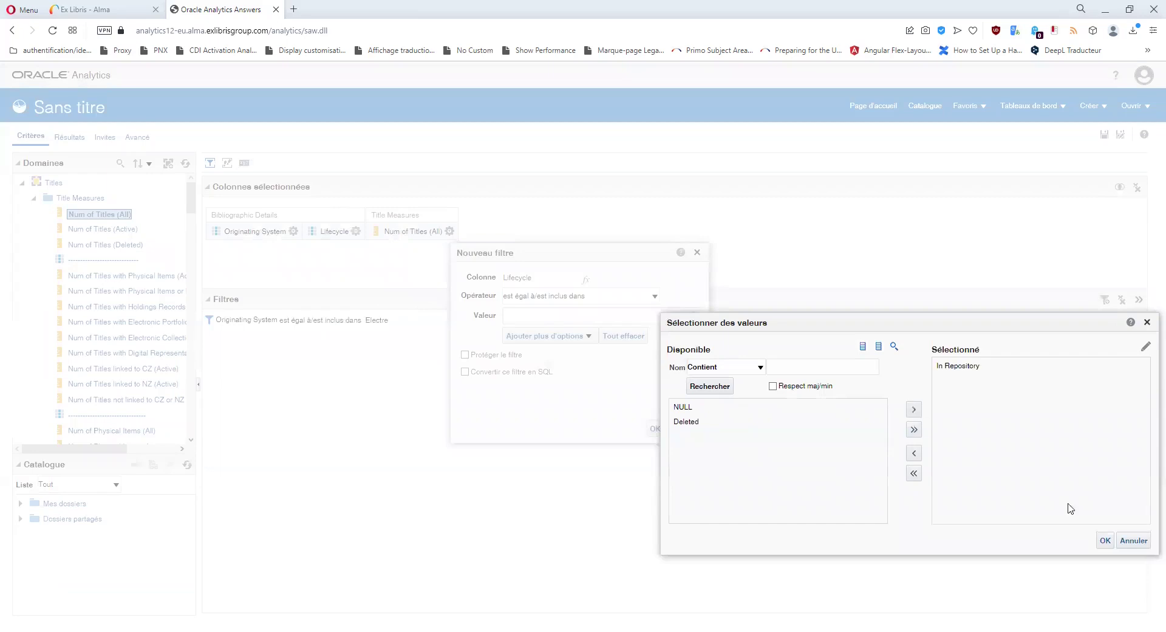
{"action": "left_click", "coordinate": [1105, 540]}
{"action": "left_click", "coordinate": [655, 428]}
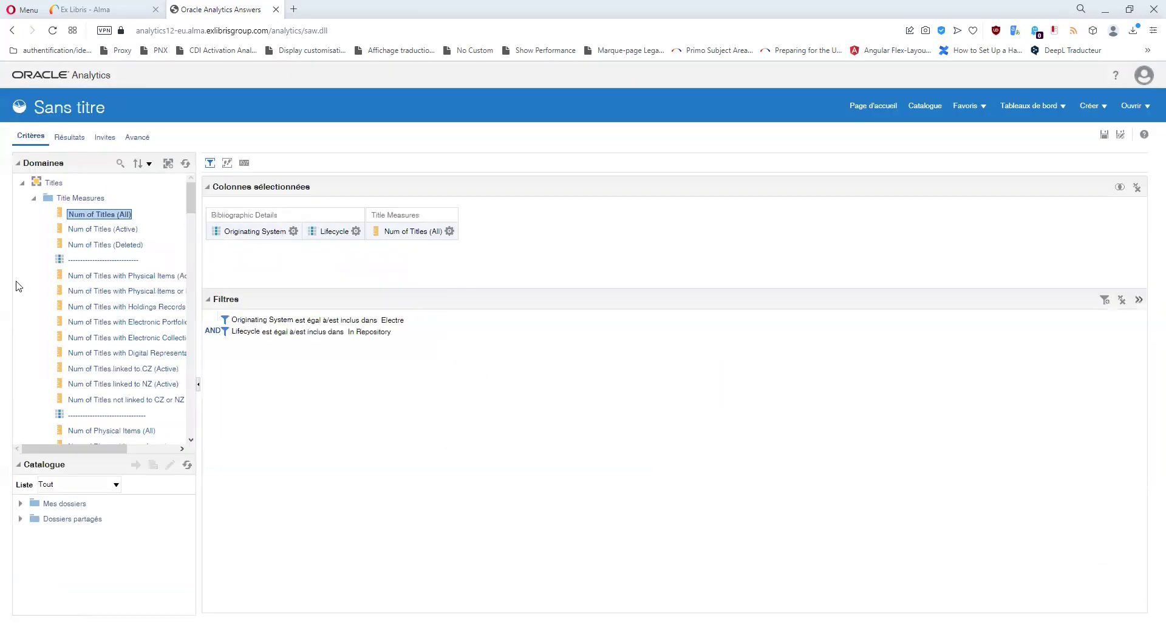
Step: Add the Title Creation Year column from Title Creation Date to the analysis
{"action": "left_click_drag", "start_coordinate": [190, 196], "coordinate": [190, 428]}
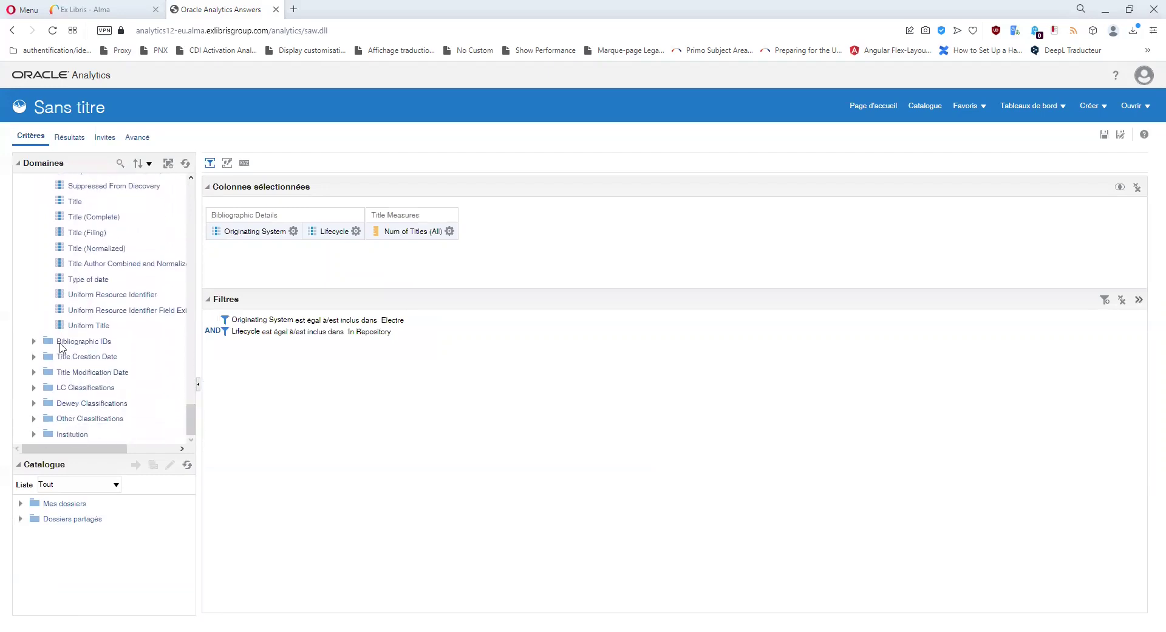
{"action": "left_click", "coordinate": [34, 357]}
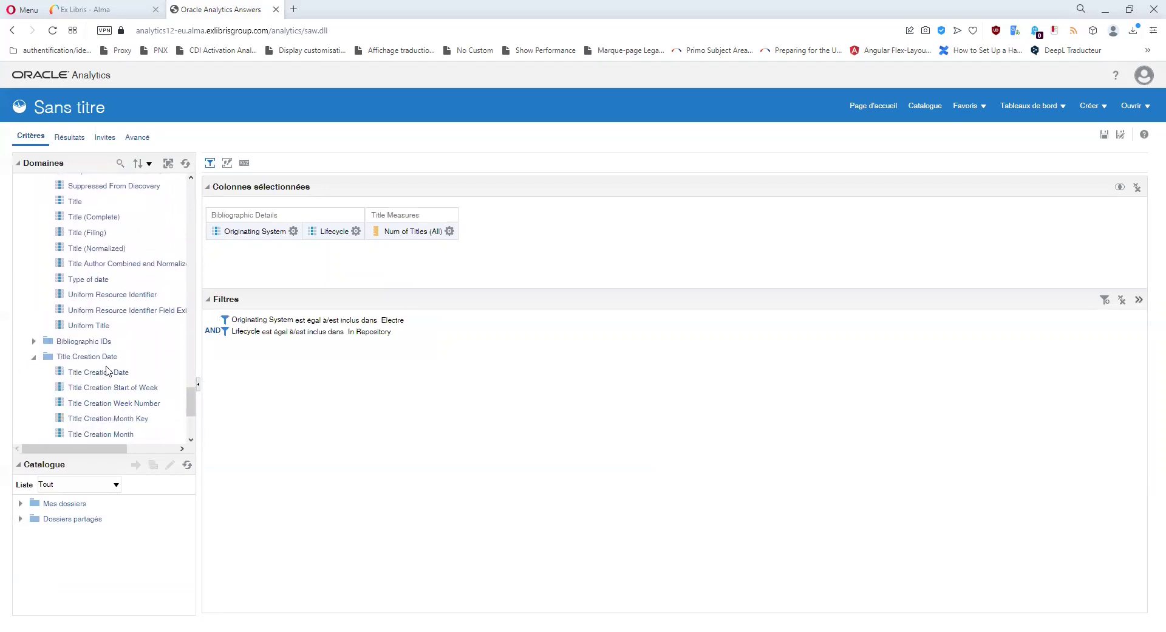
{"action": "scroll", "coordinate": [103, 371], "scroll_direction": "down", "scroll_amount": 3}
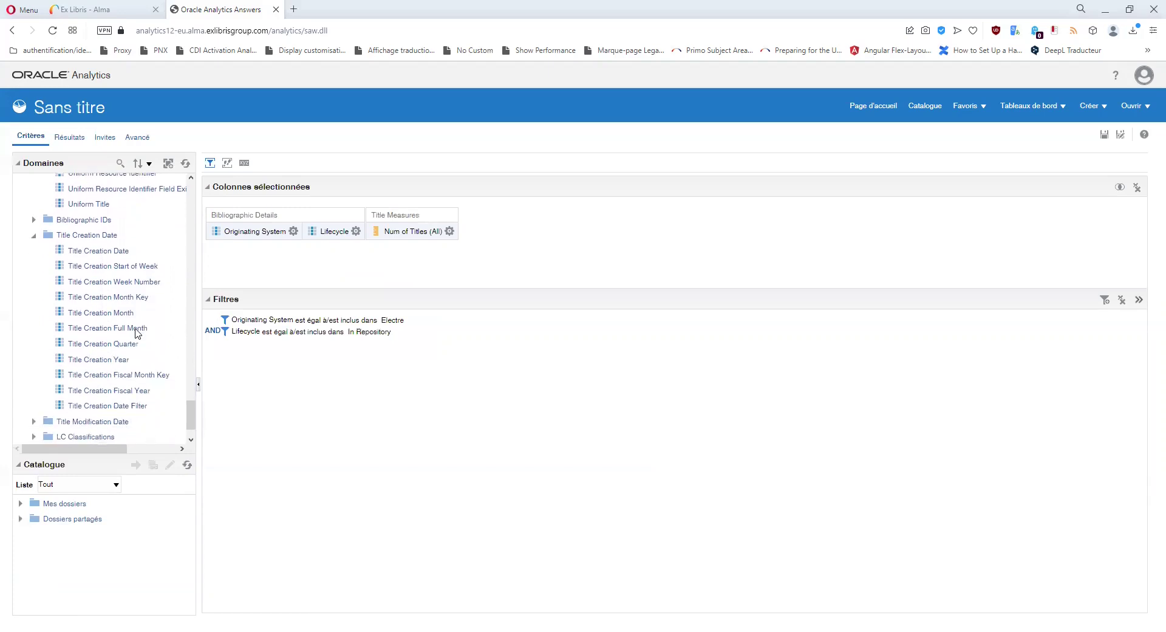
{"action": "double_click", "coordinate": [103, 359]}
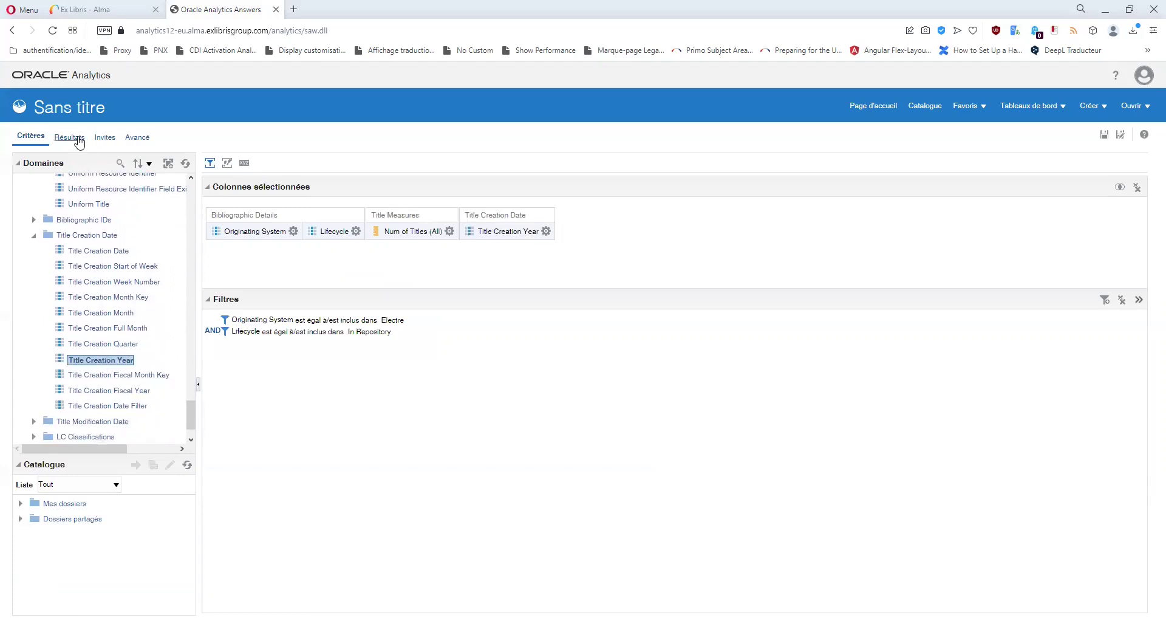
Step: Replace the Num of Titles (All) column with the Num of Titles (Active) measure
{"action": "left_click", "coordinate": [450, 231]}
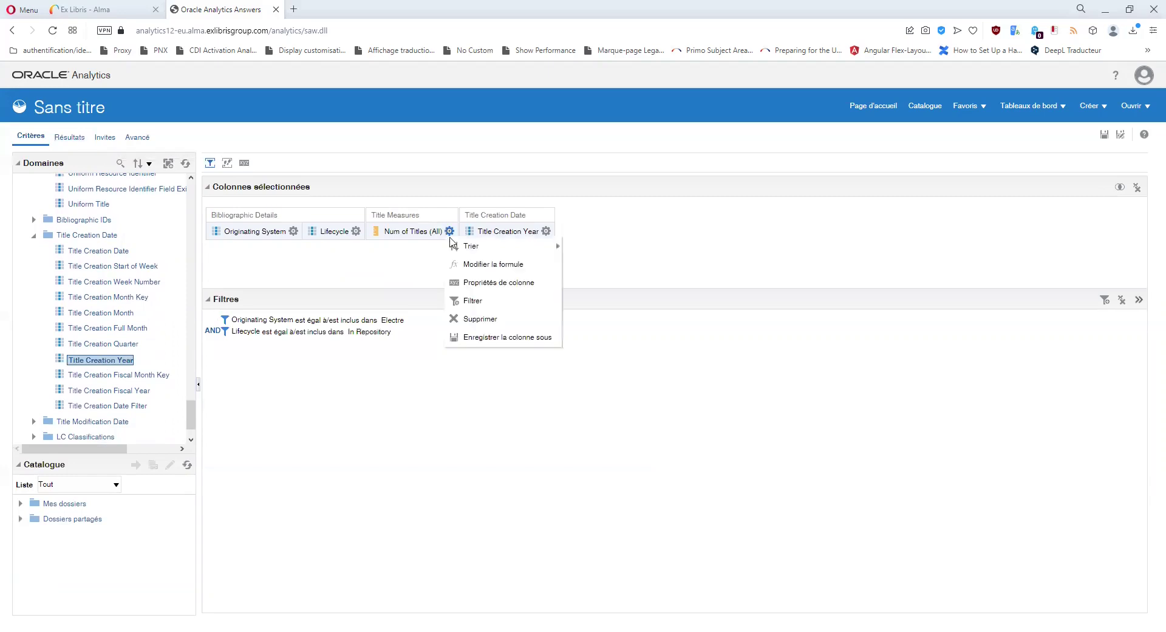
{"action": "left_click", "coordinate": [480, 317]}
{"action": "scroll", "coordinate": [97, 273], "scroll_direction": "up", "scroll_amount": 15}
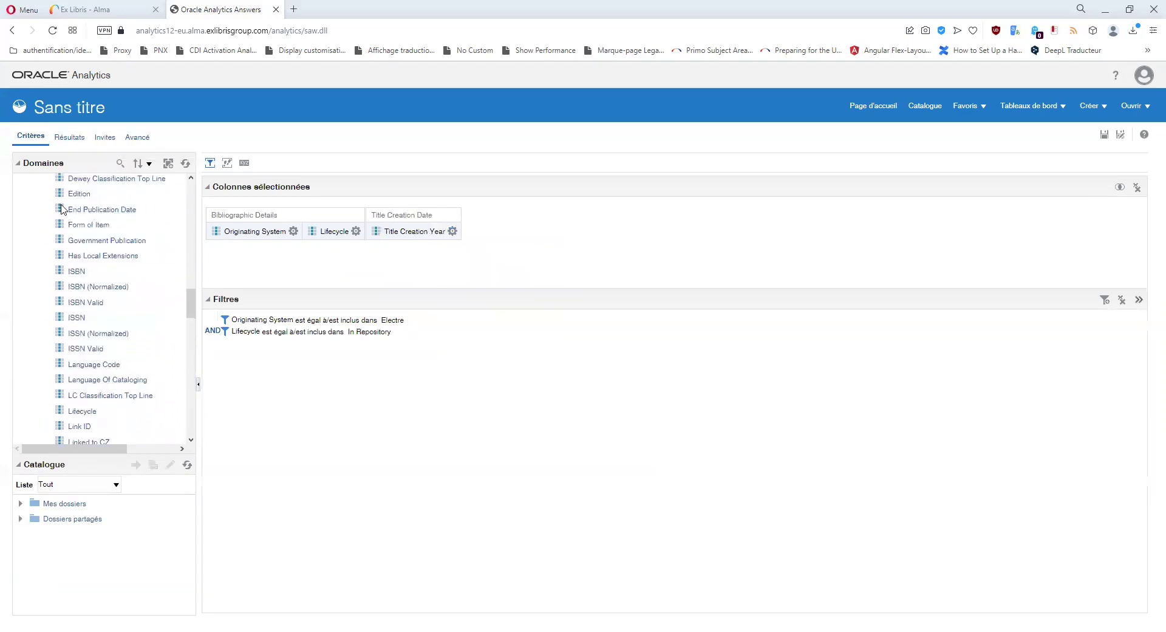
{"action": "scroll", "coordinate": [124, 236], "scroll_direction": "up", "scroll_amount": 1}
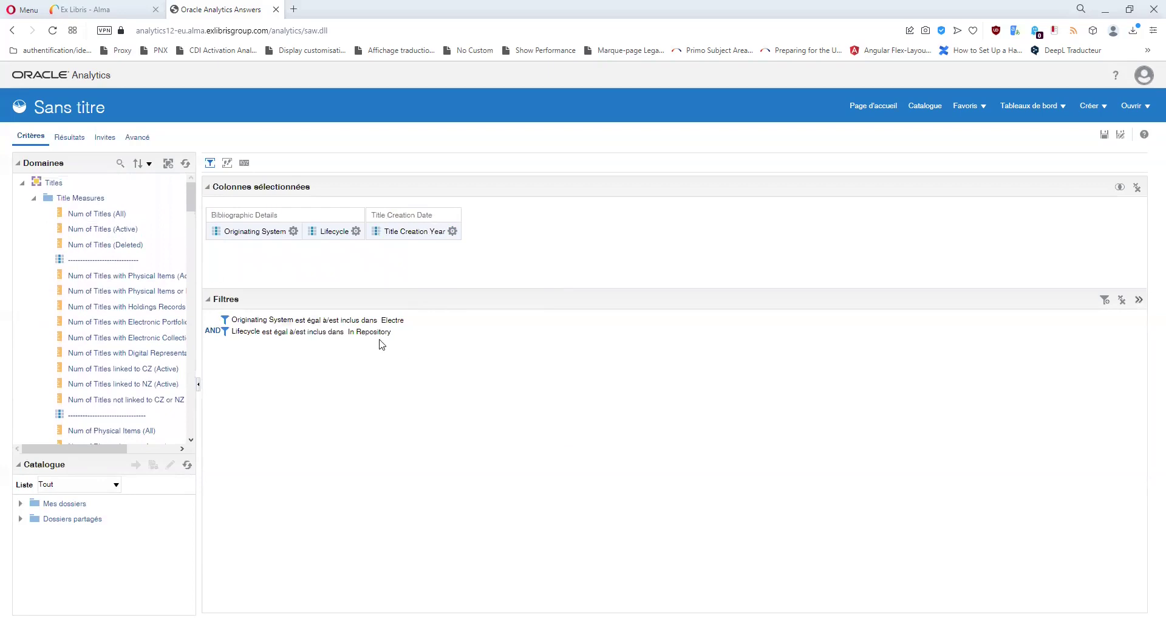
{"action": "double_click", "coordinate": [120, 230]}
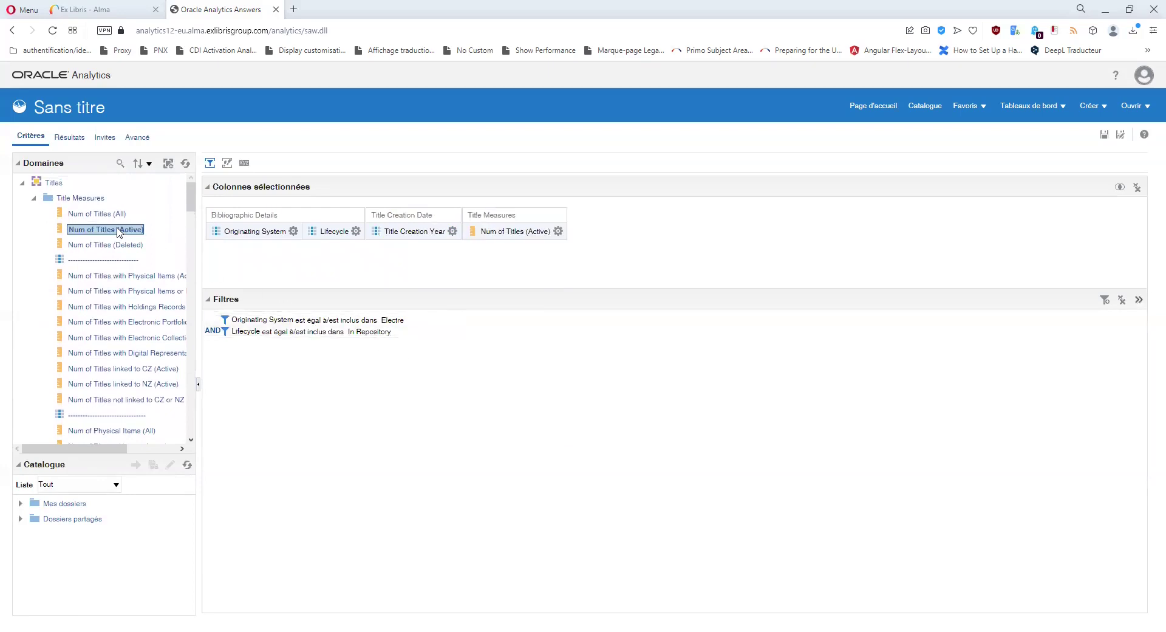
Step: Display the results and examine the number of active Electre titles for each creation year
{"action": "left_click", "coordinate": [68, 139]}
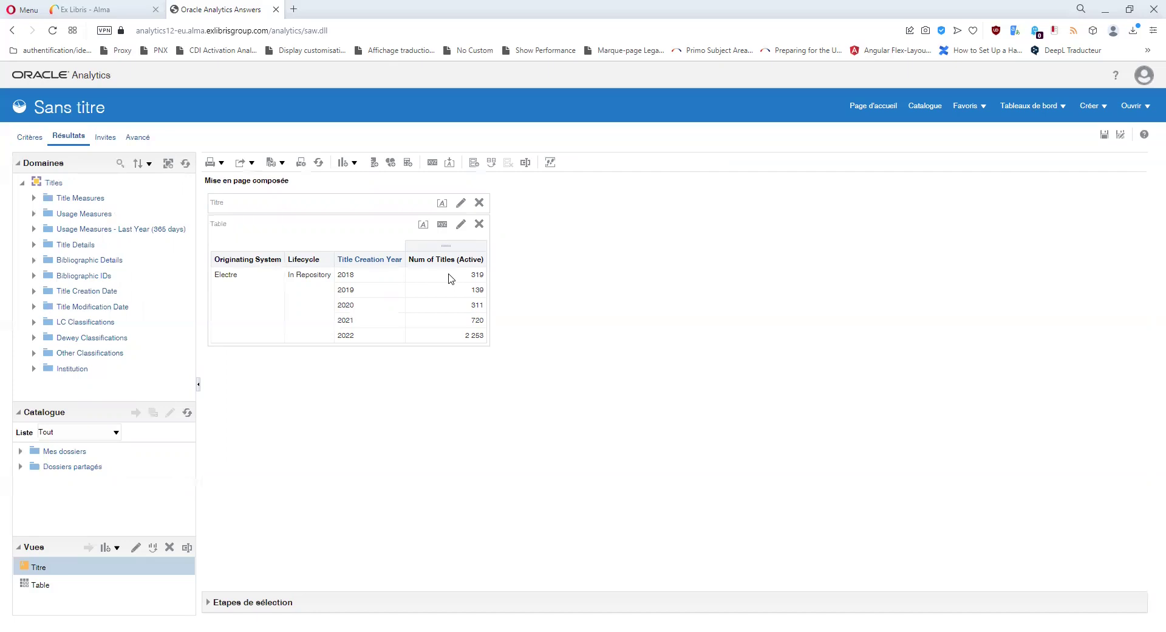
{"action": "left_click", "coordinate": [372, 277]}
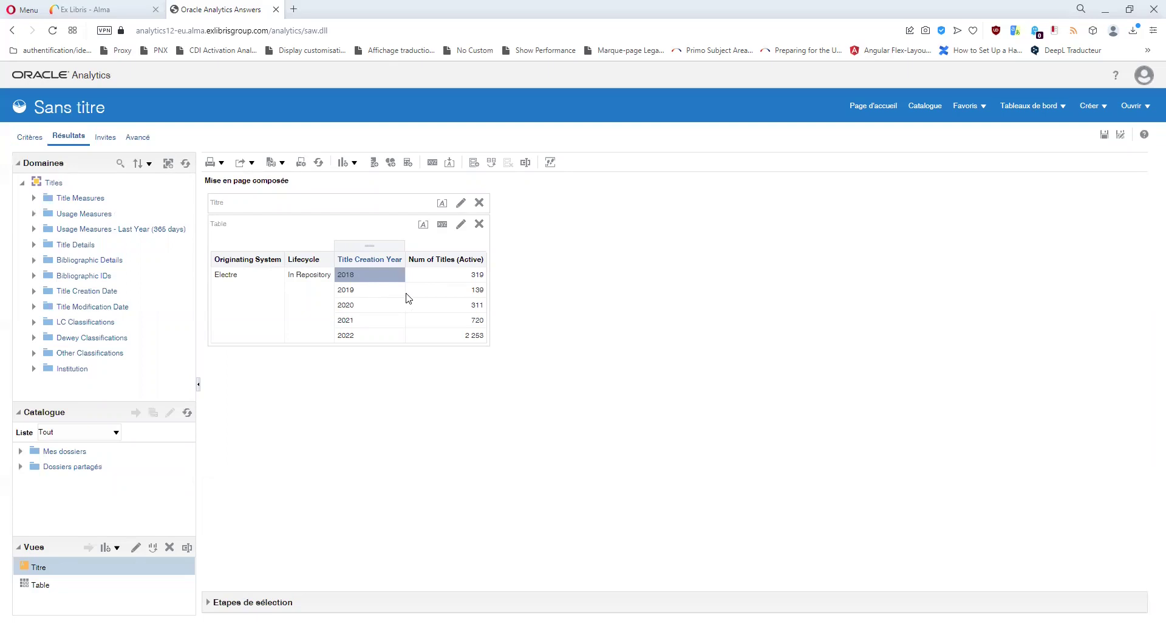
{"action": "left_click", "coordinate": [399, 336]}
{"action": "left_click", "coordinate": [443, 337]}
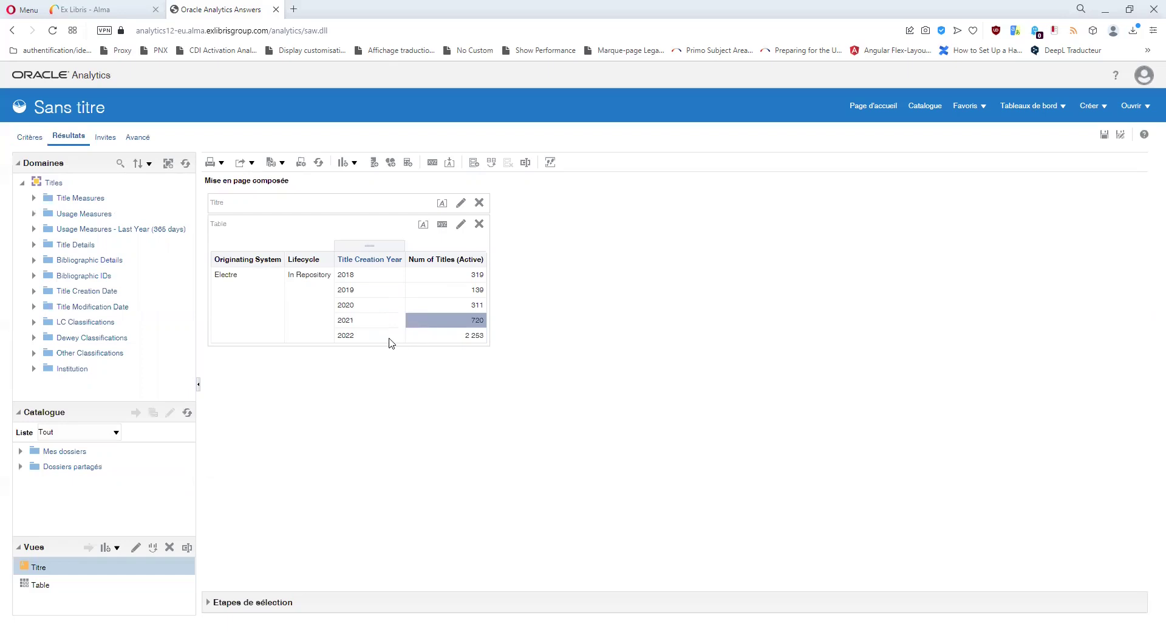
{"action": "left_click", "coordinate": [354, 274]}
{"action": "left_click", "coordinate": [374, 292]}
{"action": "left_click", "coordinate": [377, 310]}
{"action": "left_click", "coordinate": [442, 290]}
{"action": "left_click", "coordinate": [442, 306]}
{"action": "left_click", "coordinate": [443, 275]}
{"action": "left_click", "coordinate": [362, 278]}
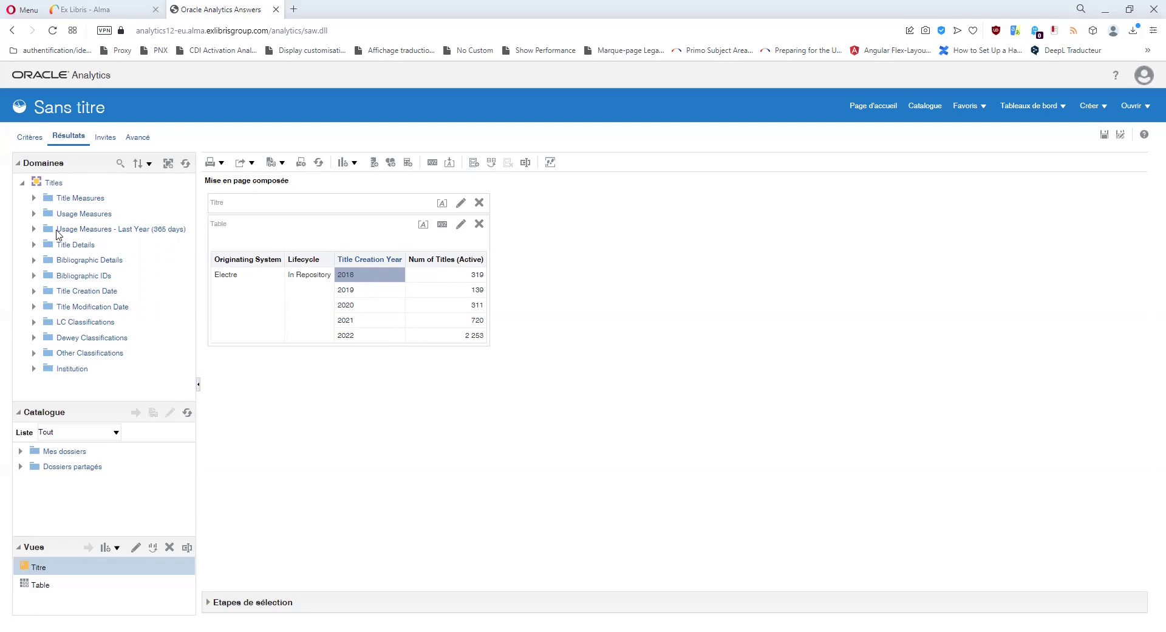
Step: Return to the criteria, remove the Num of Titles (Active) column and add MMS Id from Bibliographic Details
{"action": "left_click", "coordinate": [26, 141]}
{"action": "left_click", "coordinate": [557, 231]}
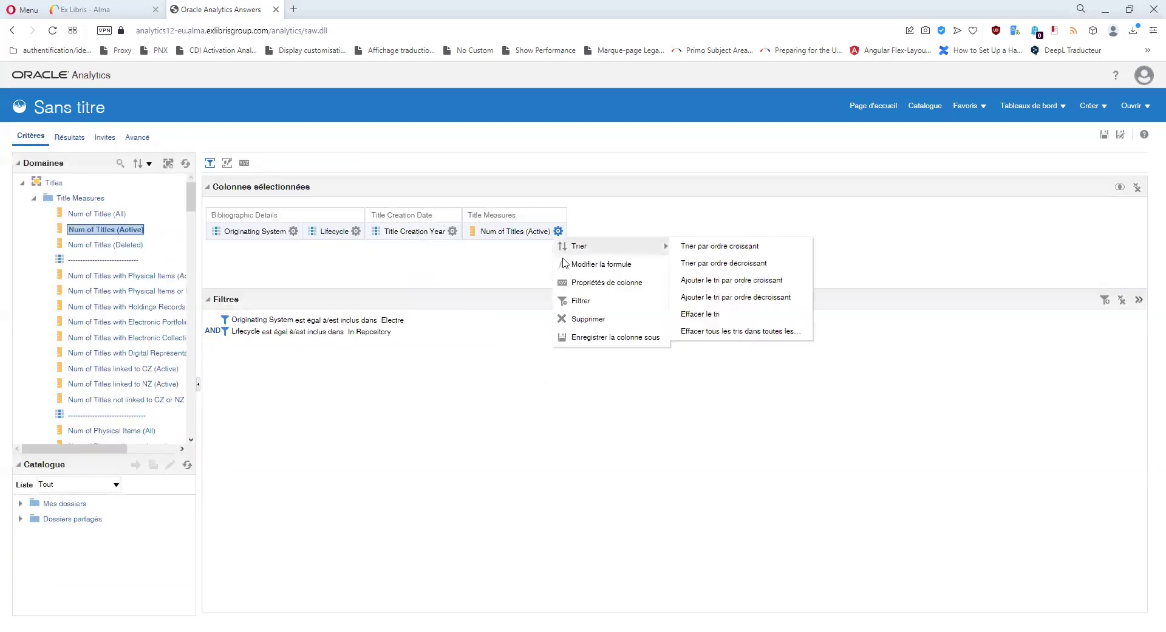
{"action": "left_click", "coordinate": [587, 318]}
{"action": "left_click_drag", "start_coordinate": [190, 204], "coordinate": [190, 355]}
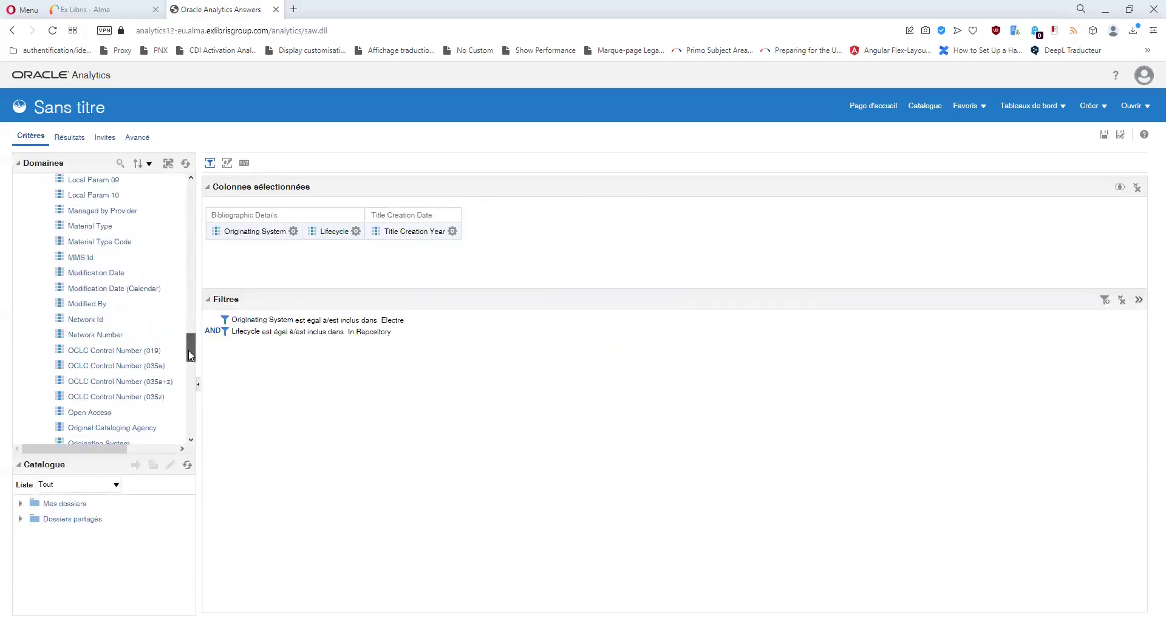
{"action": "double_click", "coordinate": [83, 258]}
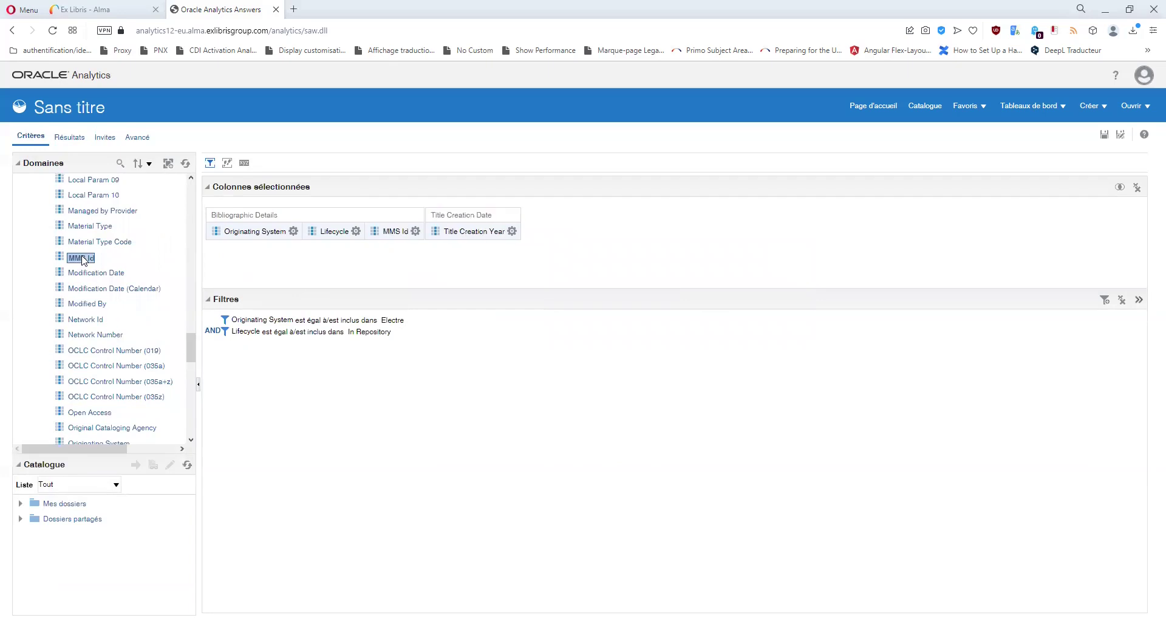
{"action": "left_click", "coordinate": [71, 139]}
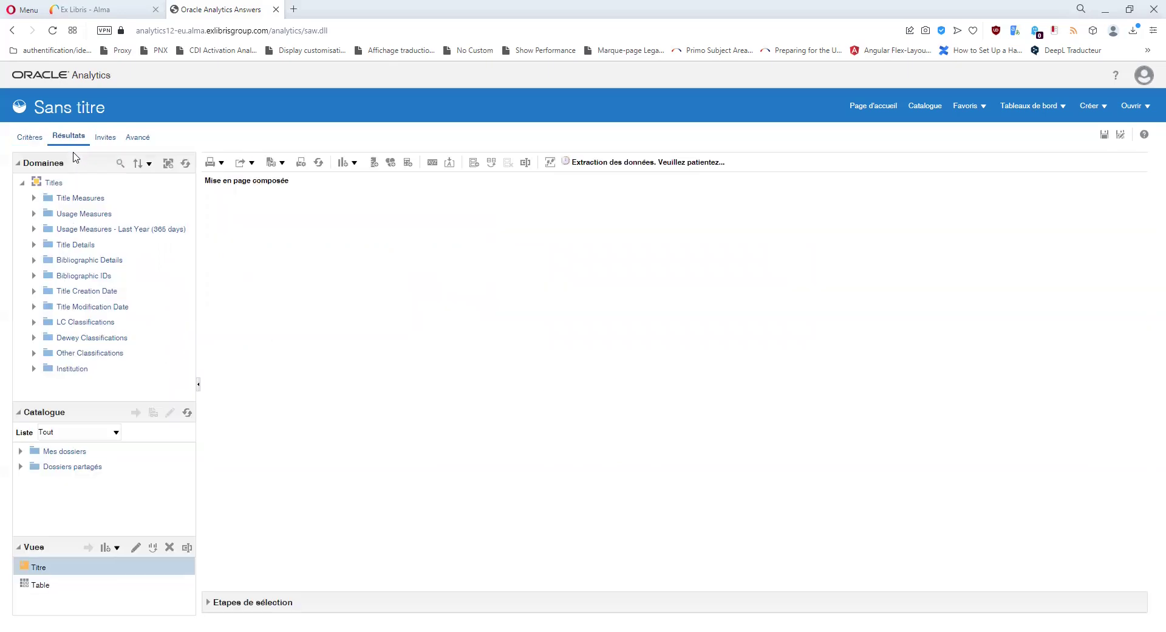
{"action": "left_click", "coordinate": [30, 138]}
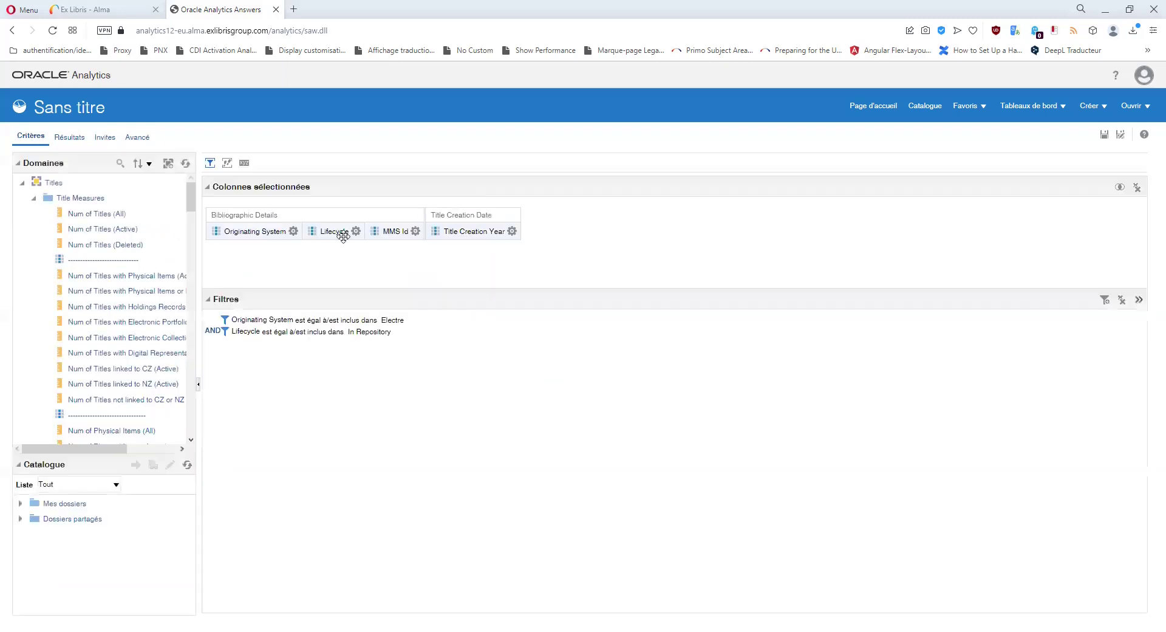
{"action": "left_click", "coordinate": [416, 231]}
{"action": "scroll", "coordinate": [120, 342], "scroll_direction": "down", "scroll_amount": 4}
{"action": "scroll", "coordinate": [120, 342], "scroll_direction": "down", "scroll_amount": 20}
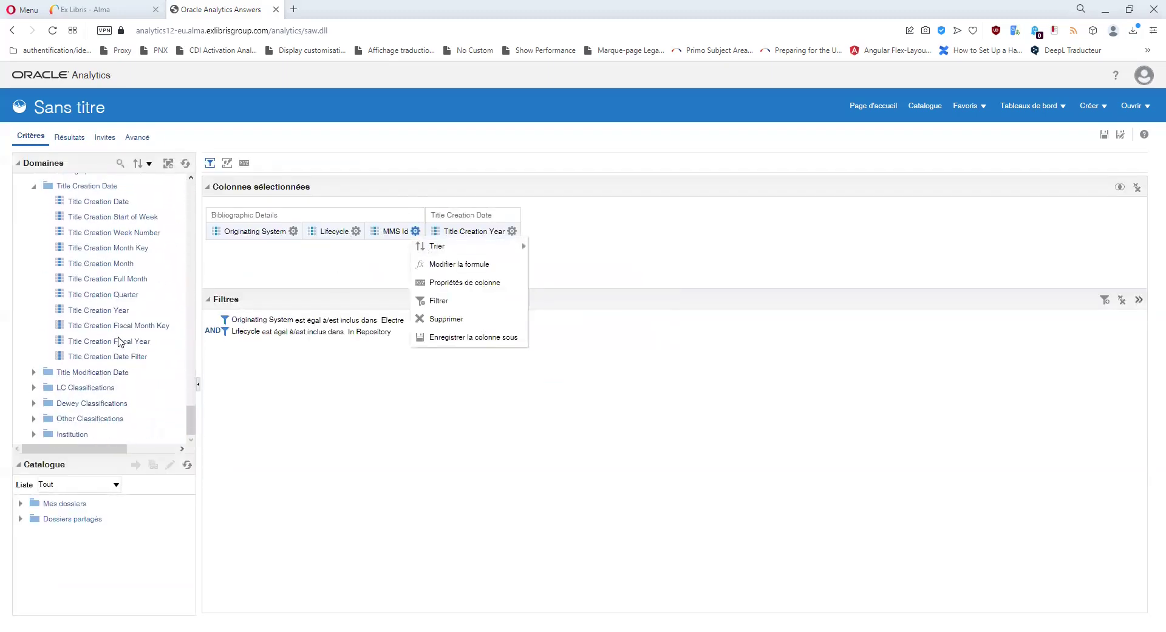
{"action": "double_click", "coordinate": [100, 312]}
{"action": "left_click", "coordinate": [608, 232]}
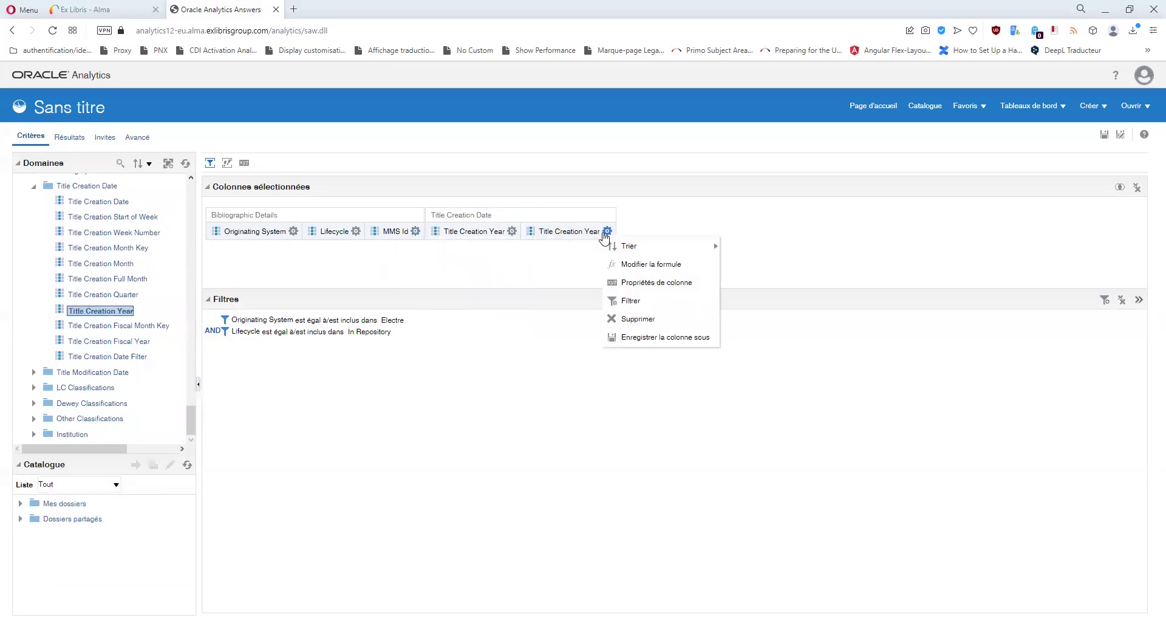
{"action": "left_click", "coordinate": [634, 318]}
Step: Filter the analysis to titles whose Title Creation Year is equal to 2018
{"action": "left_click", "coordinate": [512, 231]}
{"action": "left_click", "coordinate": [534, 300]}
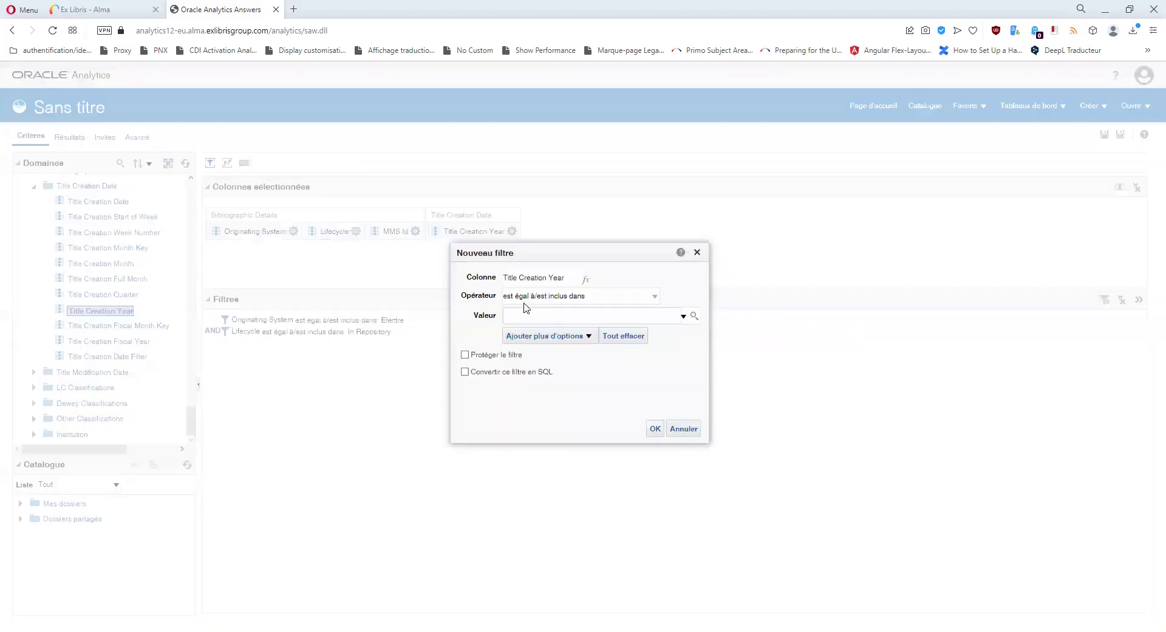
{"action": "left_click", "coordinate": [693, 316]}
{"action": "scroll", "coordinate": [707, 456], "scroll_direction": "down", "scroll_amount": 5}
{"action": "scroll", "coordinate": [707, 457], "scroll_direction": "down", "scroll_amount": 2}
{"action": "left_click", "coordinate": [694, 482]}
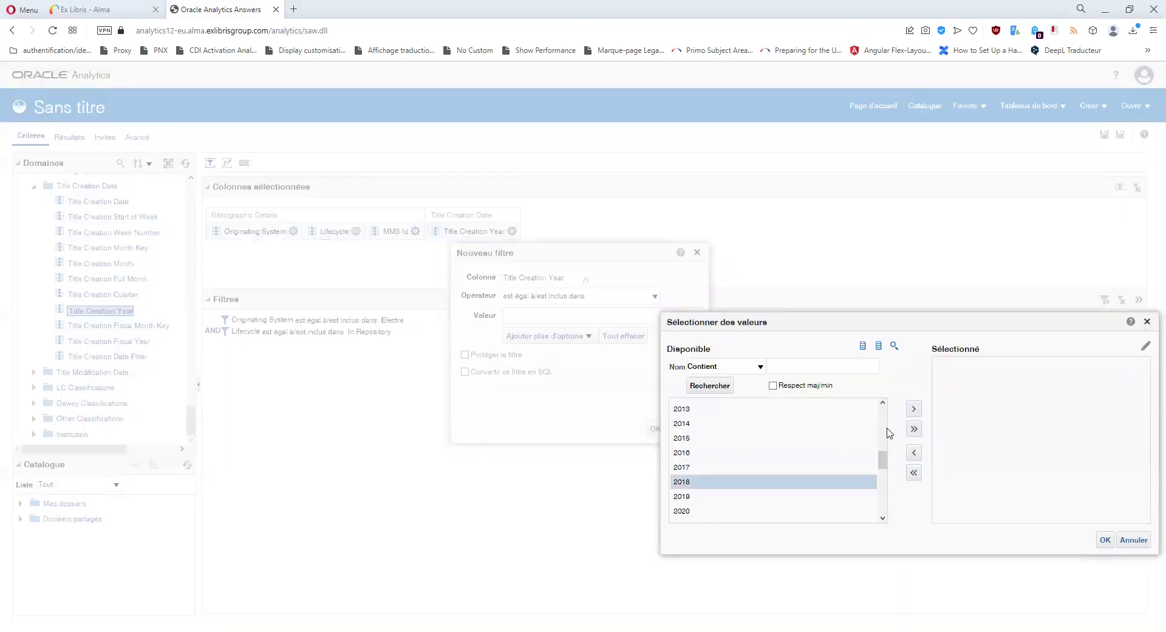
{"action": "left_click", "coordinate": [915, 413]}
{"action": "scroll", "coordinate": [767, 476], "scroll_direction": "down", "scroll_amount": 7}
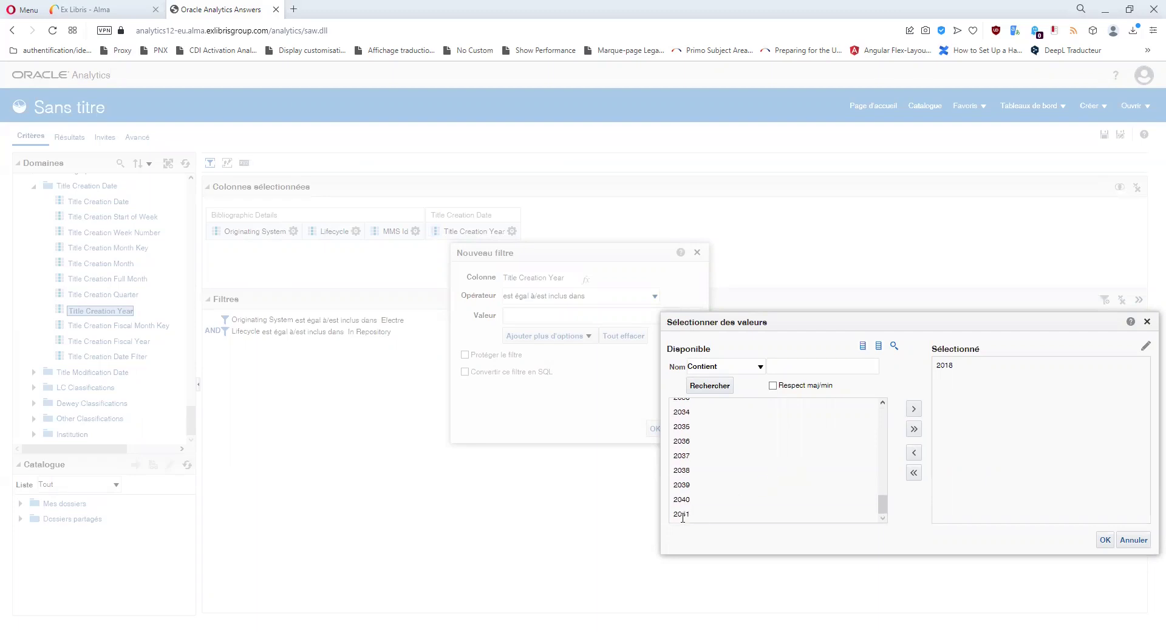
{"action": "left_click", "coordinate": [683, 499]}
{"action": "left_click", "coordinate": [1136, 537]}
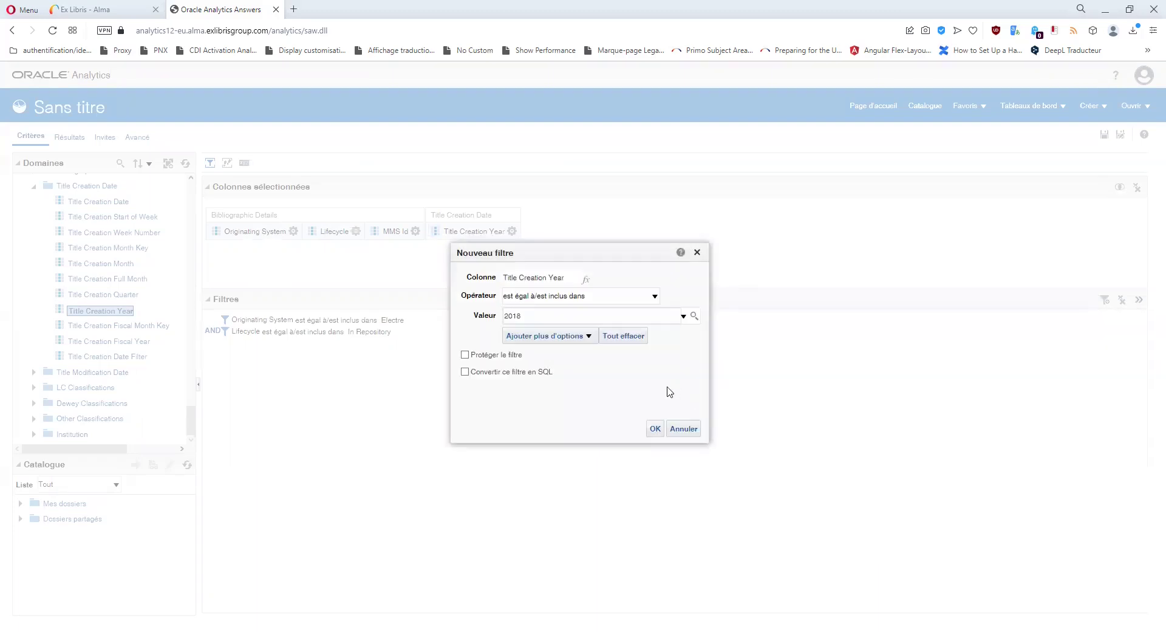
{"action": "left_click", "coordinate": [653, 429]}
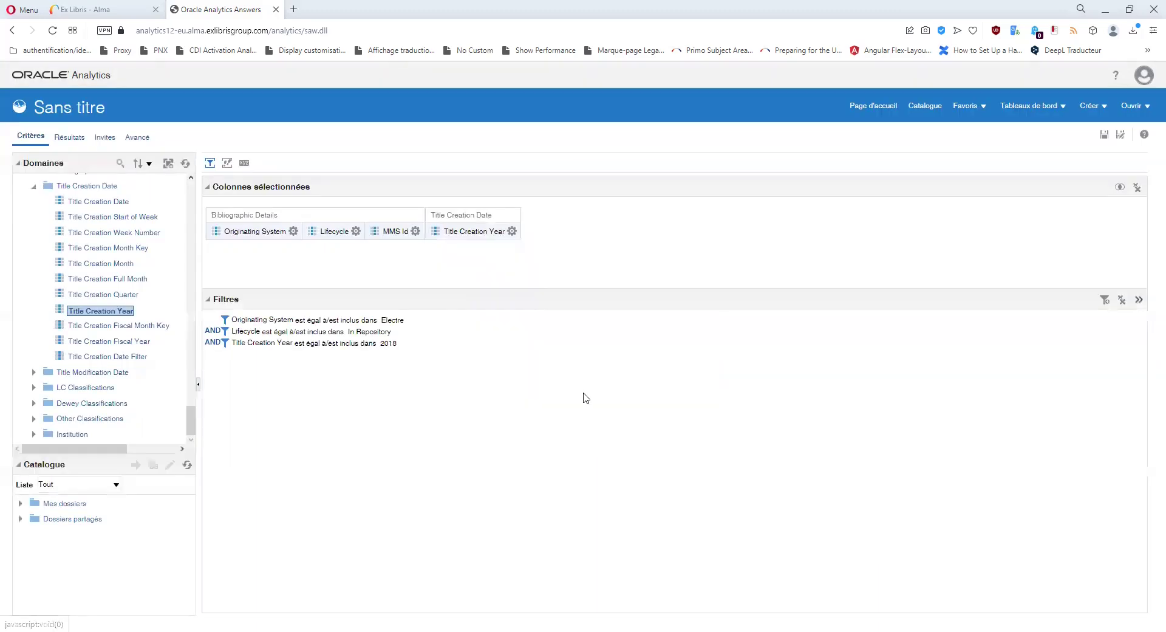
Step: Remove the Title Creation Year, Originating System and Lifecycle columns, keeping only MMS Id and the existing filters
{"action": "left_click", "coordinate": [512, 231]}
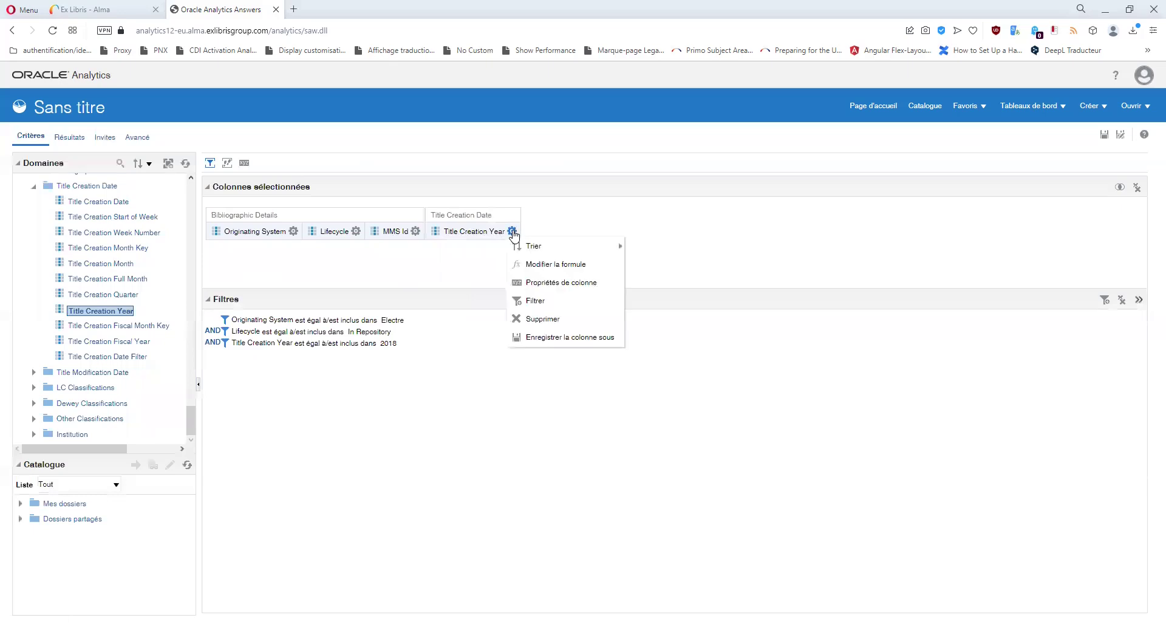
{"action": "left_click", "coordinate": [533, 319]}
{"action": "left_click", "coordinate": [73, 137]}
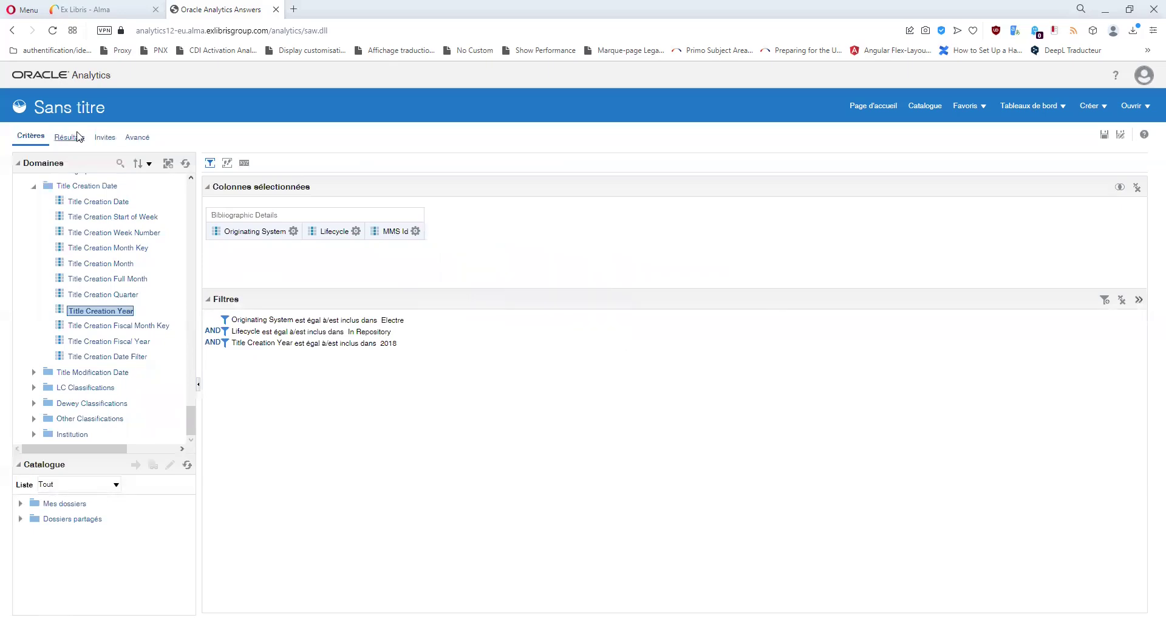
{"action": "left_click", "coordinate": [32, 137]}
{"action": "left_click", "coordinate": [293, 231]}
{"action": "left_click", "coordinate": [327, 318]}
{"action": "left_click", "coordinate": [260, 230]}
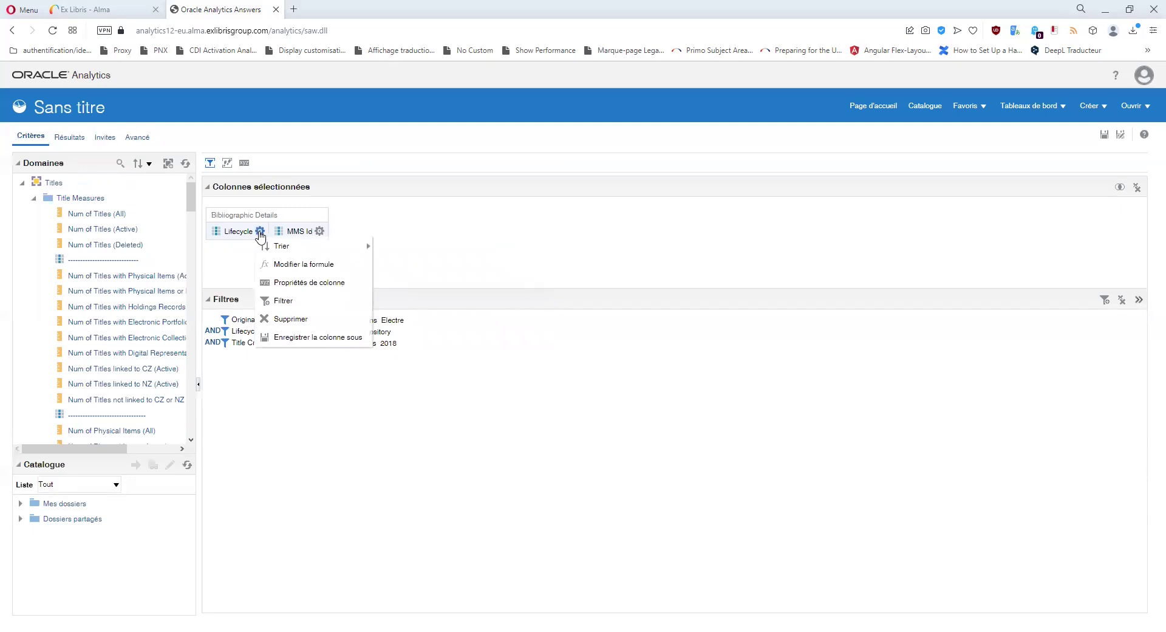
{"action": "left_click", "coordinate": [295, 317]}
Step: Display the results and examine the list of MMS Ids
{"action": "left_click", "coordinate": [59, 138]}
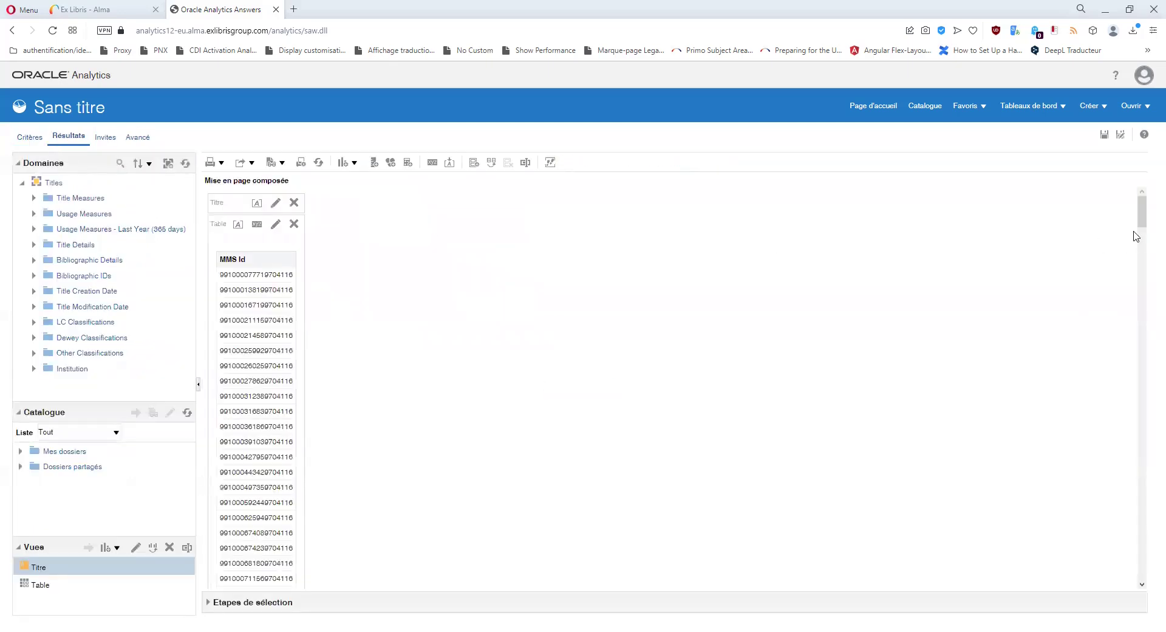
{"action": "left_click_drag", "start_coordinate": [1130, 214], "coordinate": [1127, 277]}
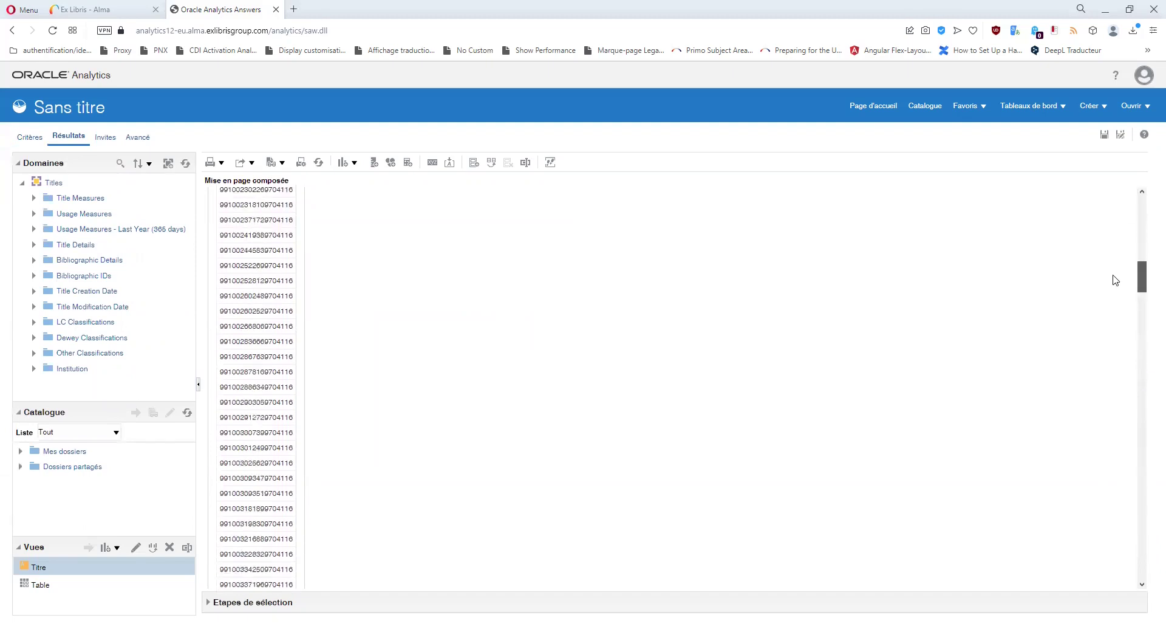
{"action": "left_click", "coordinate": [243, 418]}
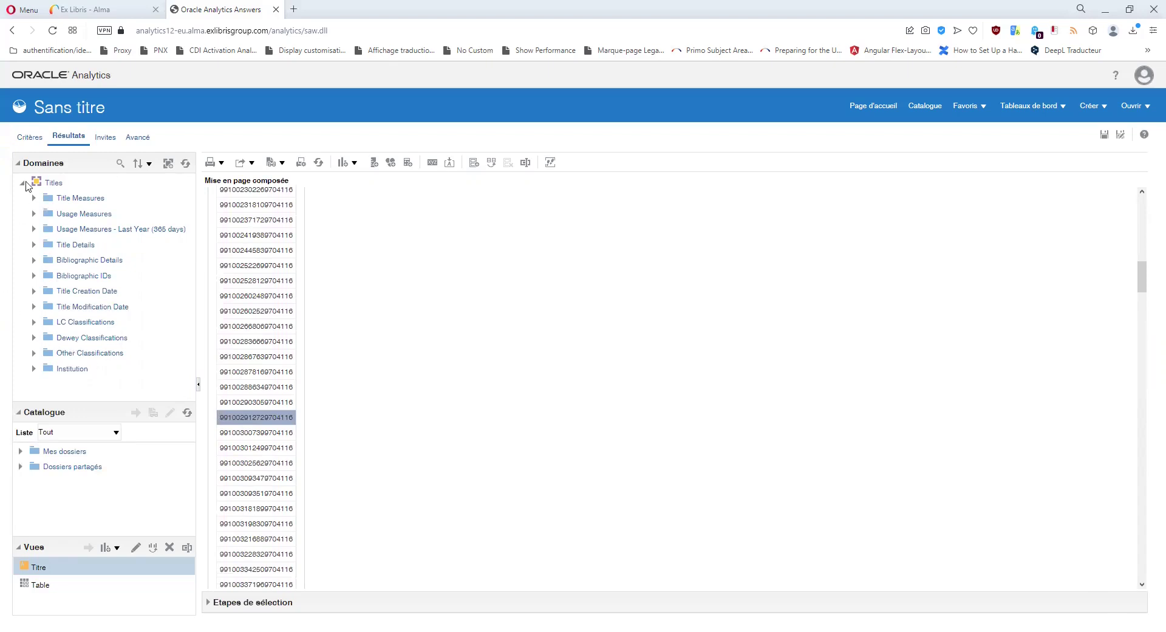
Step: Return to the criteria and look through the available Bibliographic Details fields, including Modified By, and the MMS Id column's options
{"action": "left_click", "coordinate": [23, 138]}
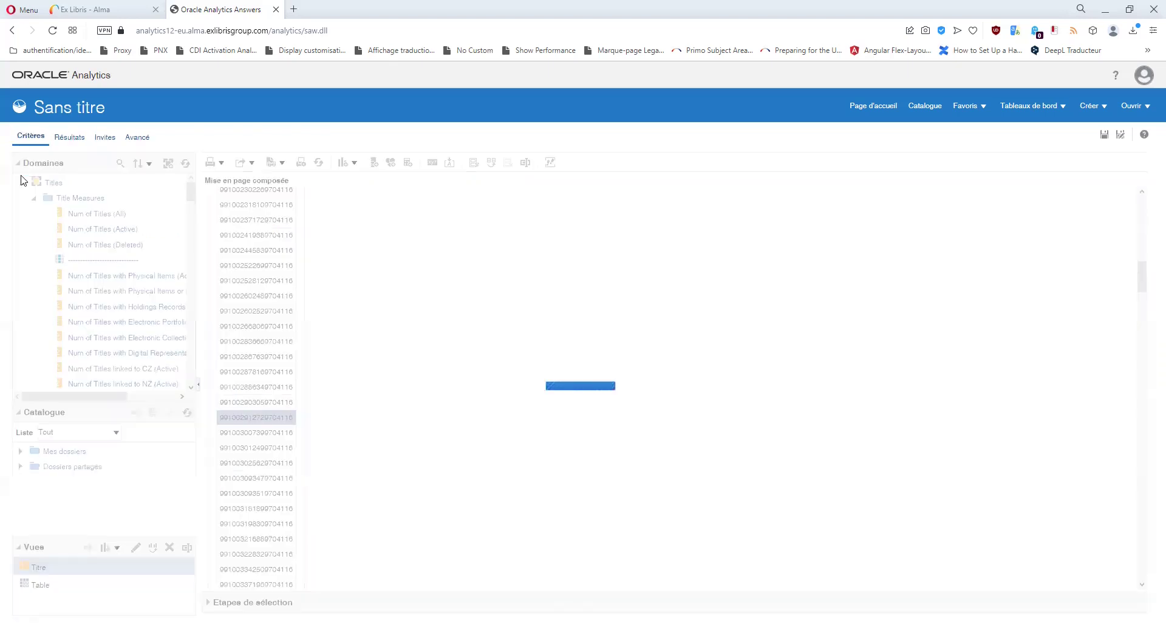
{"action": "scroll", "coordinate": [112, 291], "scroll_direction": "down", "scroll_amount": 3}
{"action": "scroll", "coordinate": [112, 291], "scroll_direction": "down", "scroll_amount": 15}
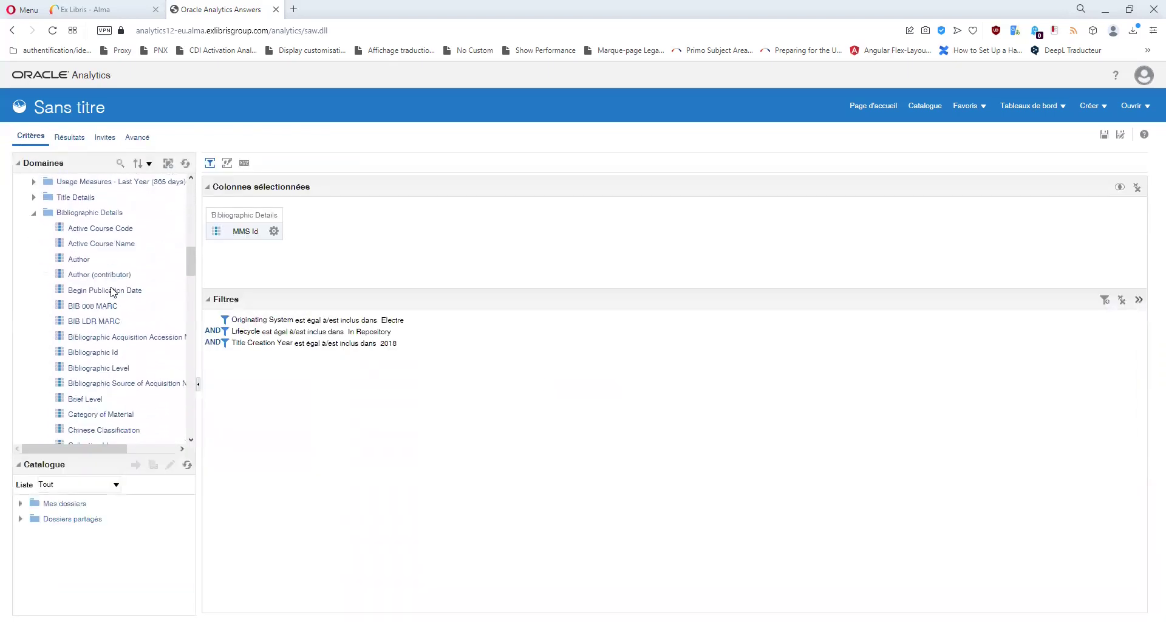
{"action": "scroll", "coordinate": [112, 291], "scroll_direction": "down", "scroll_amount": 2}
{"action": "scroll", "coordinate": [111, 291], "scroll_direction": "down", "scroll_amount": 5}
{"action": "scroll", "coordinate": [104, 312], "scroll_direction": "down", "scroll_amount": 1}
{"action": "left_click", "coordinate": [90, 324]}
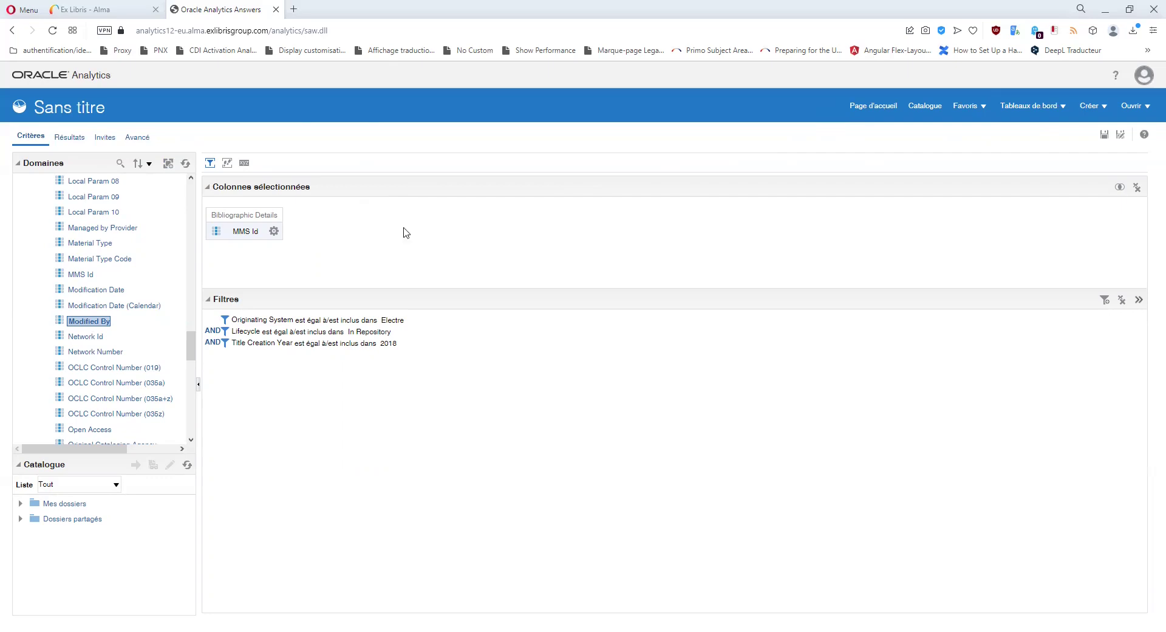
{"action": "scroll", "coordinate": [107, 305], "scroll_direction": "up", "scroll_amount": 10}
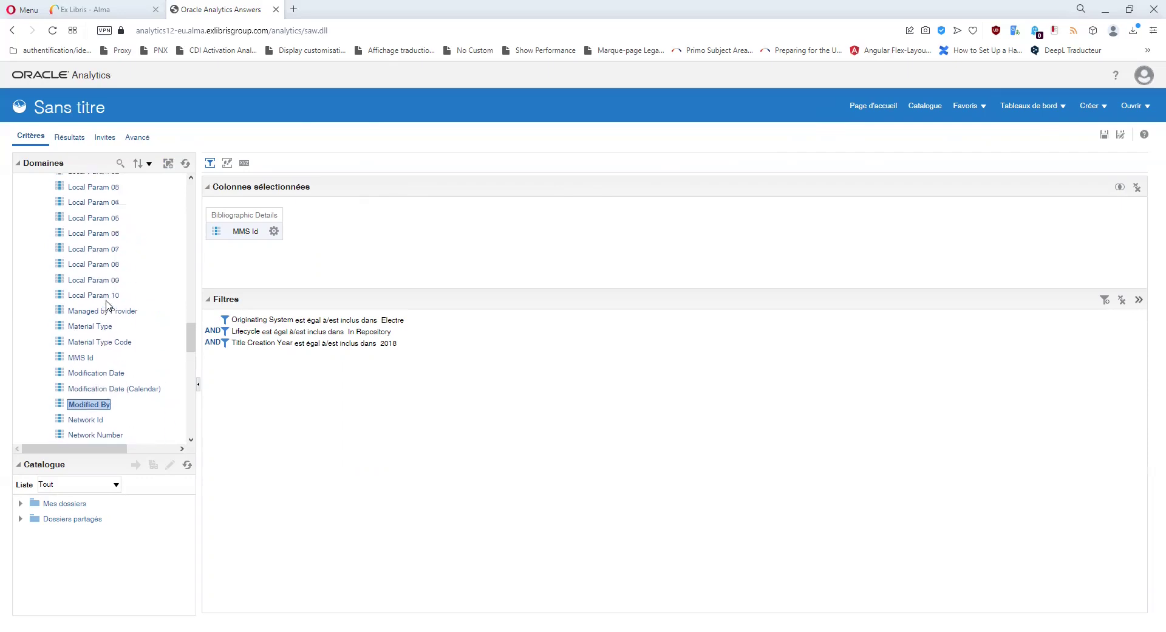
{"action": "scroll", "coordinate": [107, 305], "scroll_direction": "up", "scroll_amount": 10}
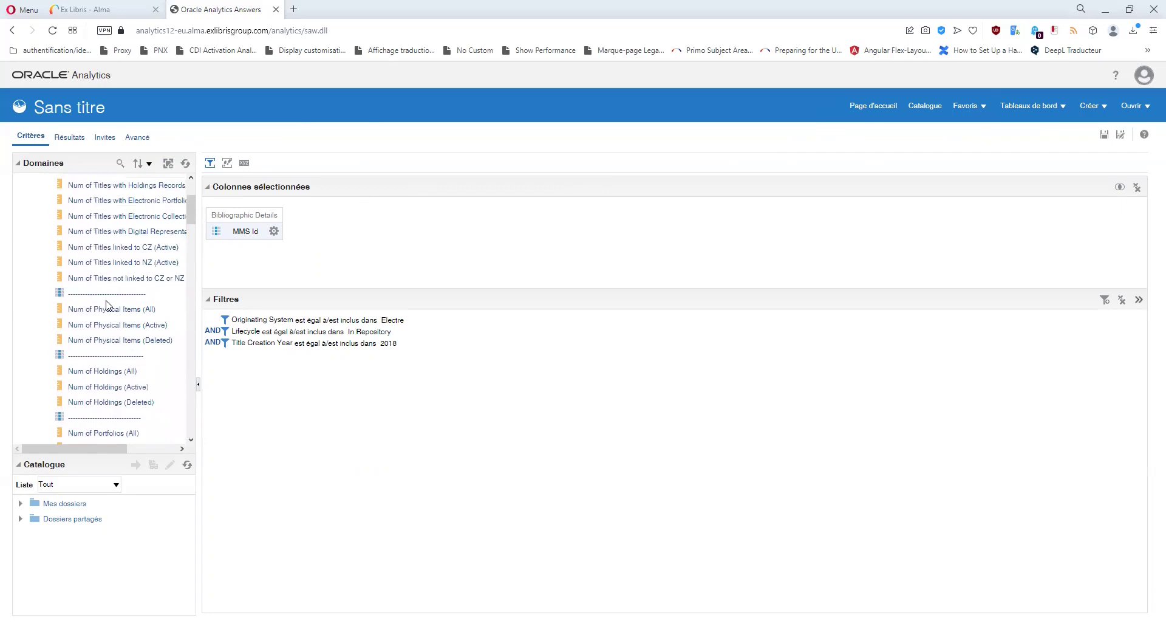
{"action": "scroll", "coordinate": [107, 305], "scroll_direction": "up", "scroll_amount": 5}
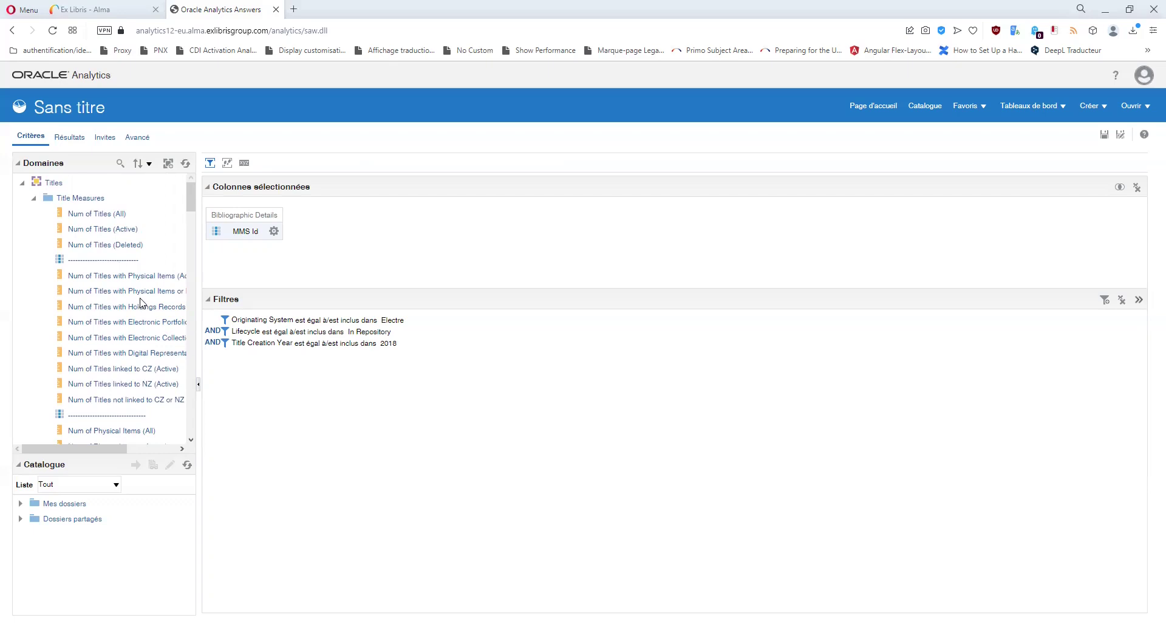
{"action": "left_click", "coordinate": [274, 232]}
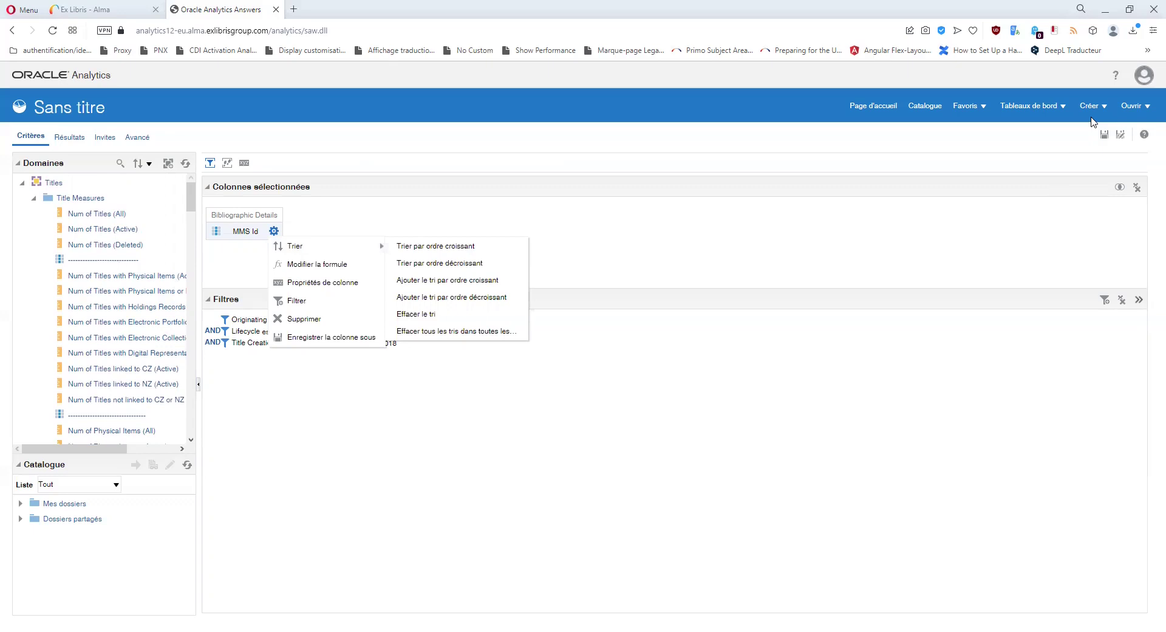
{"action": "left_click", "coordinate": [931, 212]}
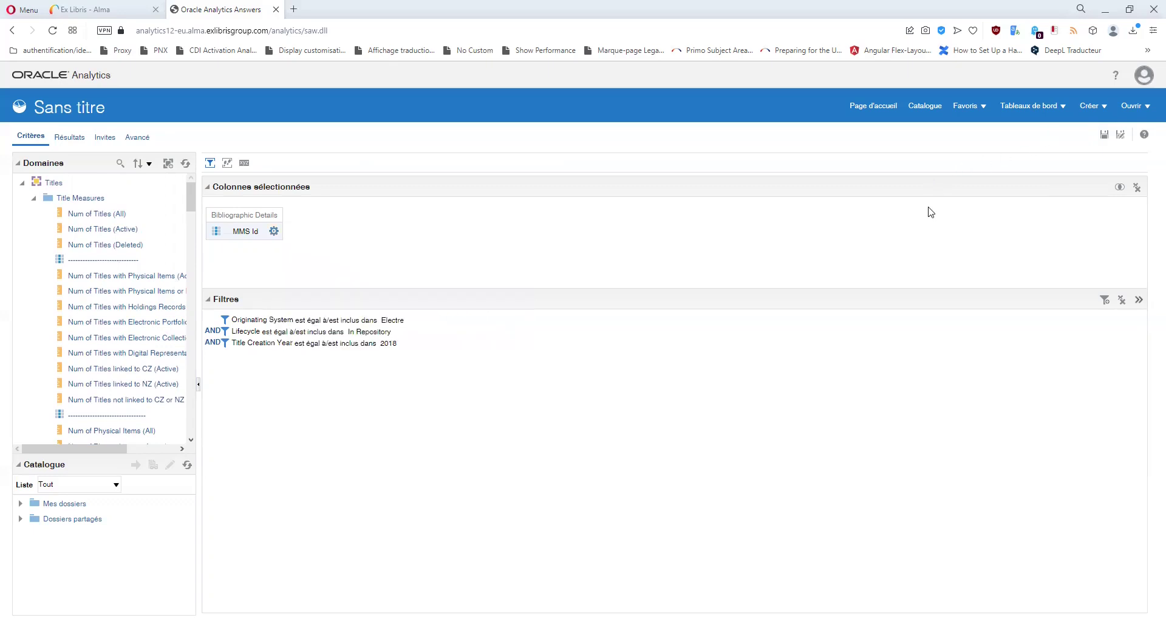